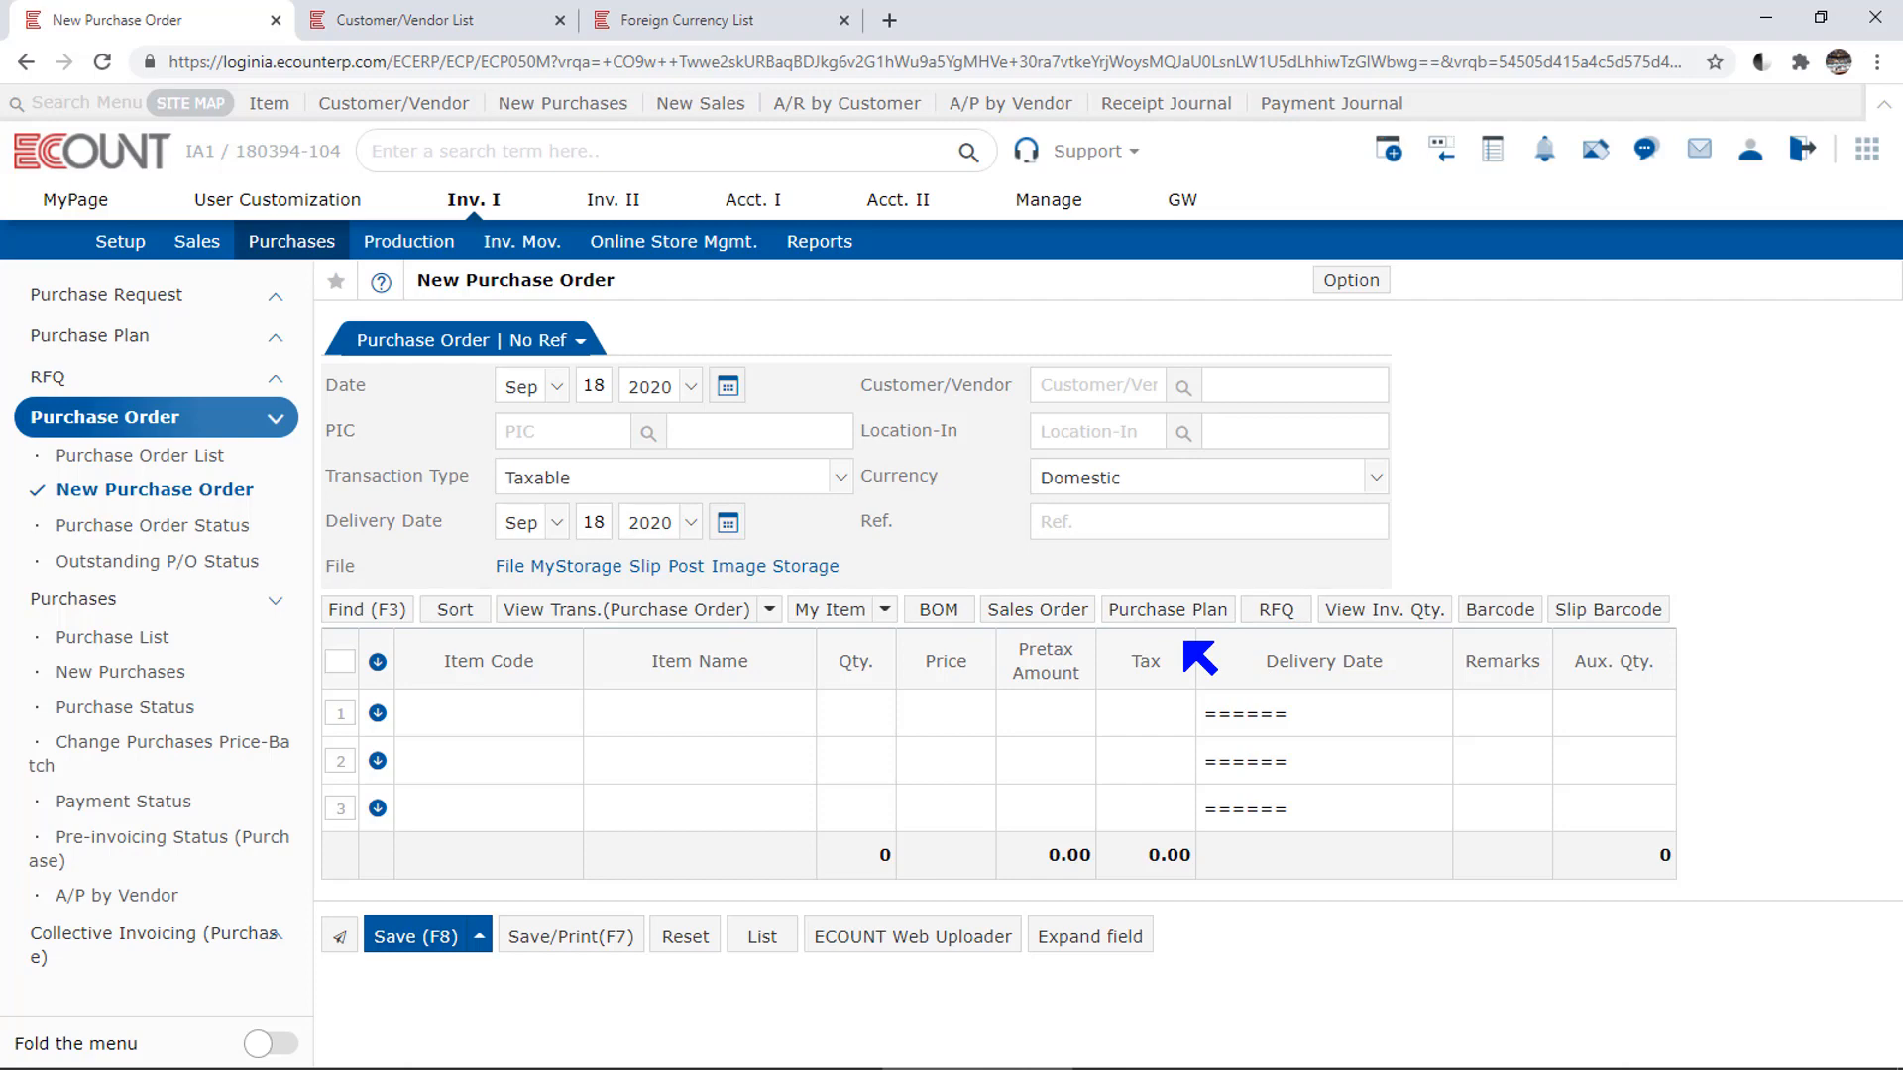
Step: Open the ECOUNT Web Uploader for purchase orders, read the Order and Customer/Vendor Code field help, and close it
{"action": "left_click", "coordinate": [973, 949]}
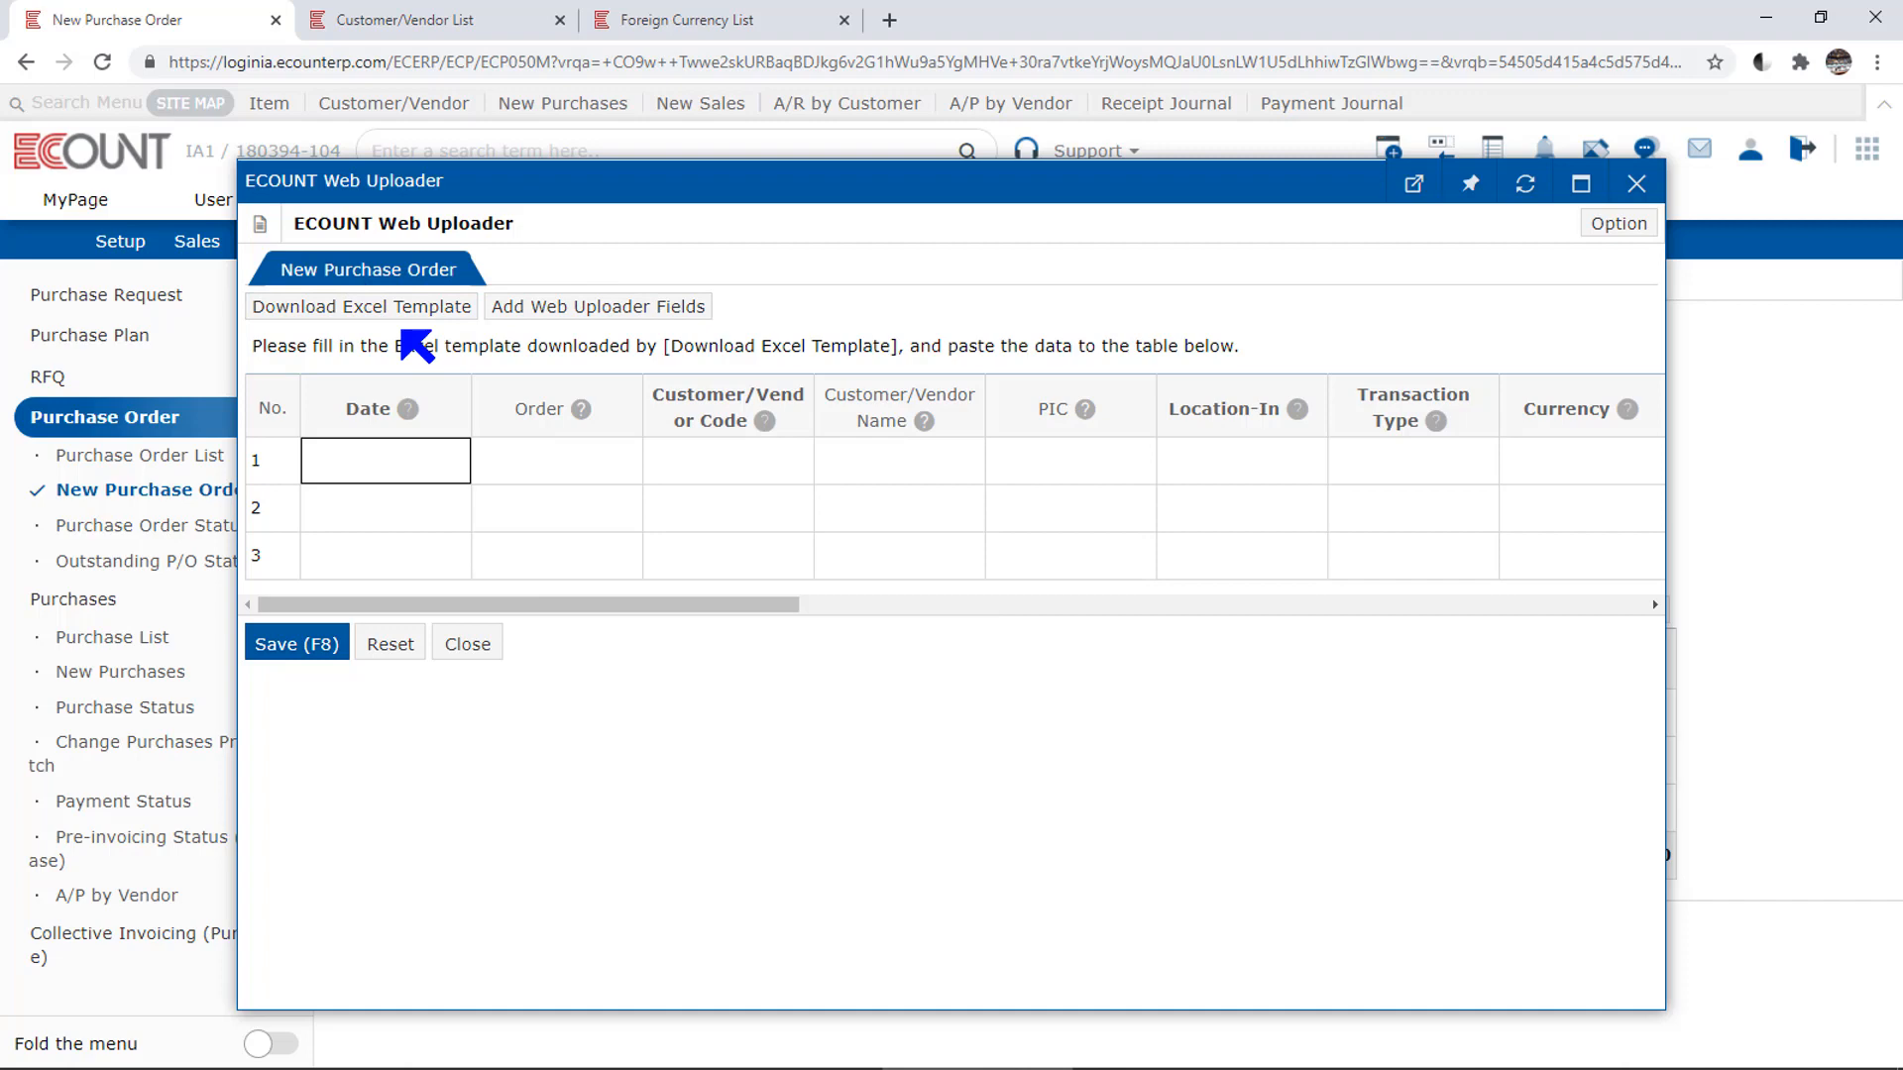
{"action": "mouse_move", "coordinate": [584, 411]}
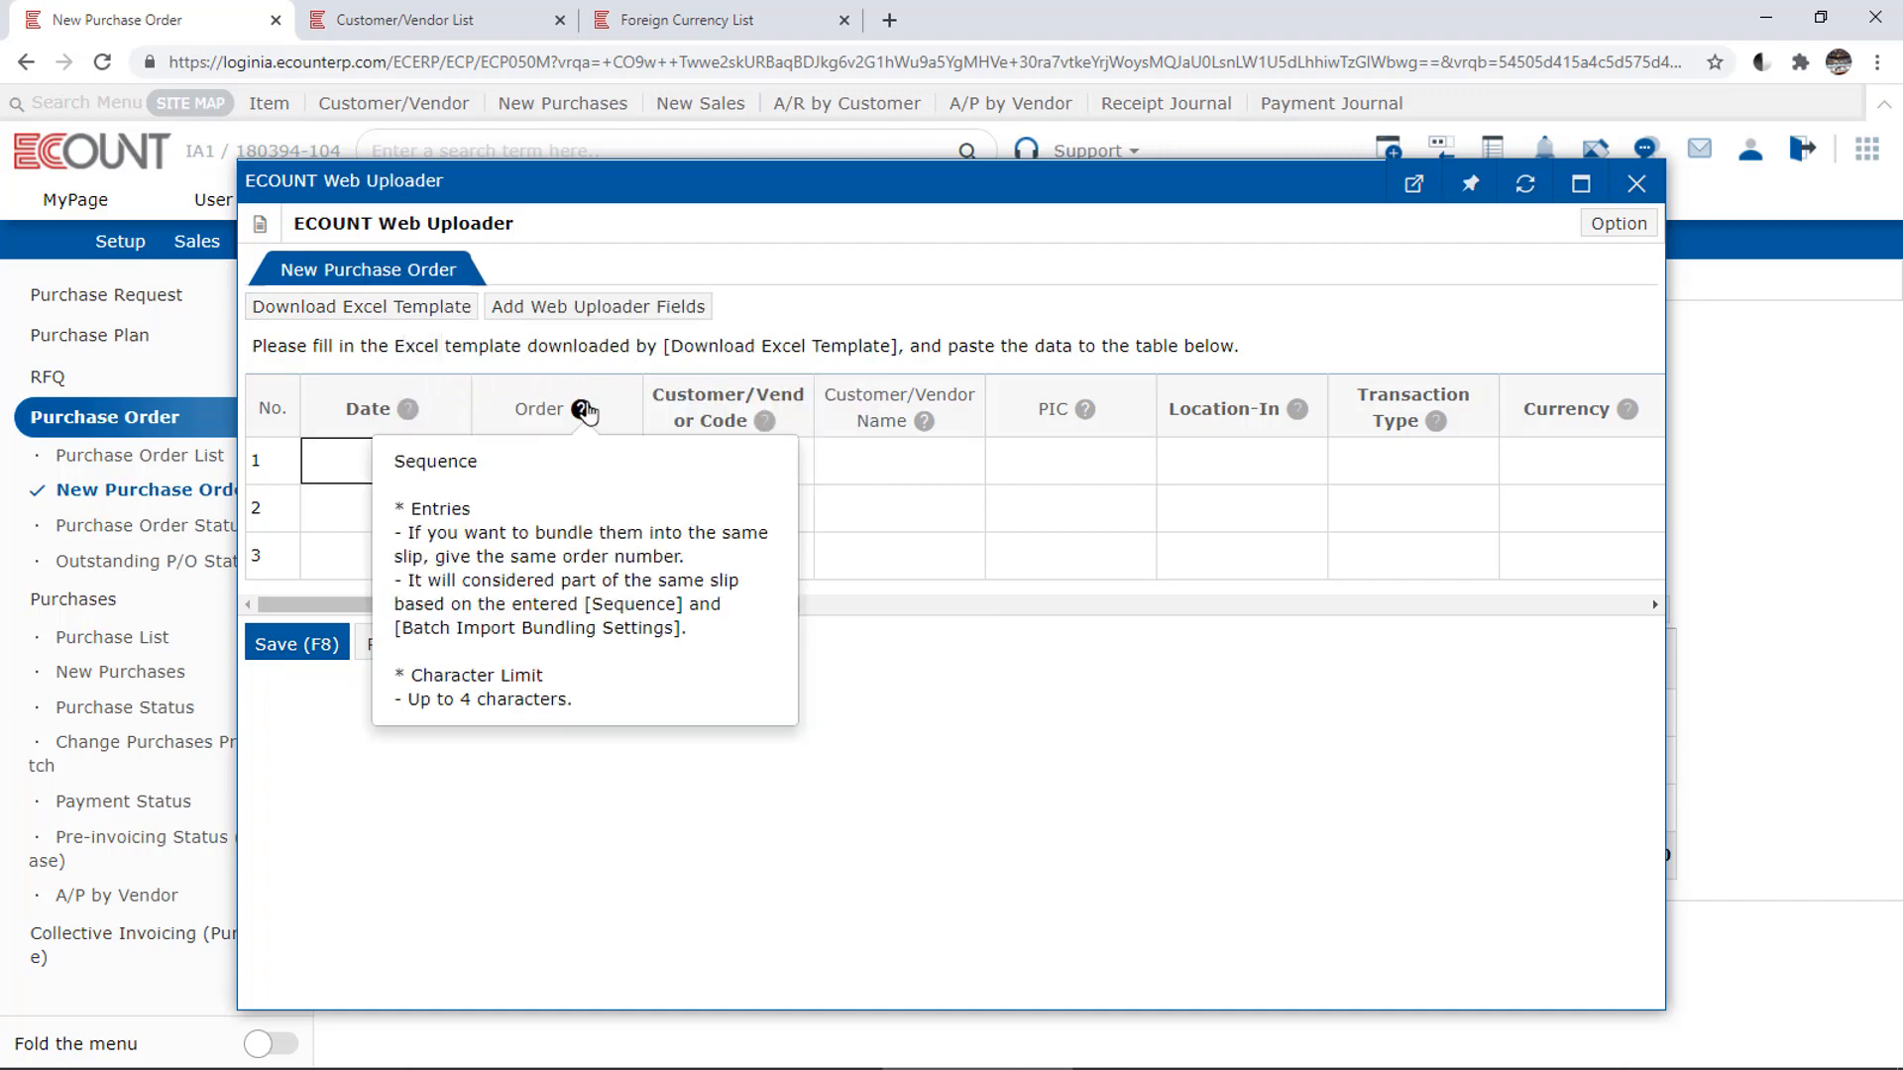
{"action": "mouse_move", "coordinate": [768, 422]}
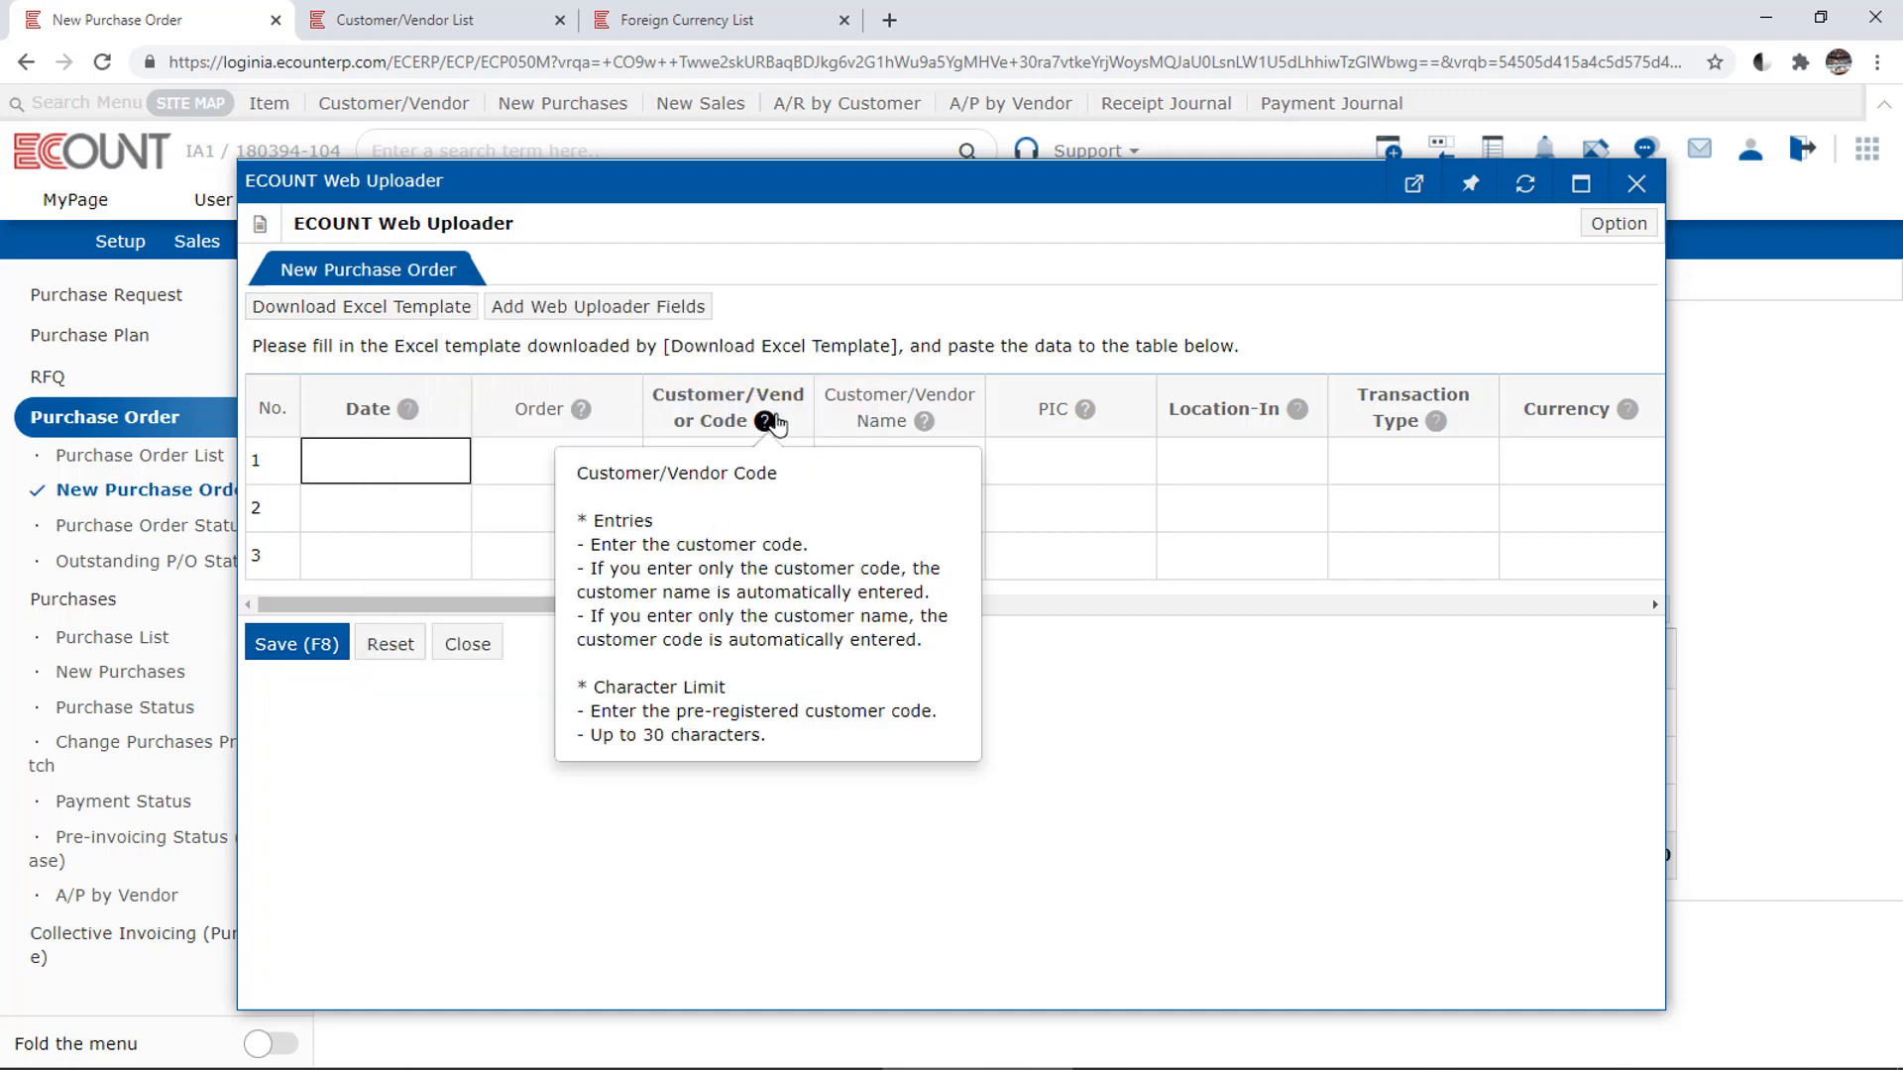
{"action": "left_click", "coordinate": [392, 479]}
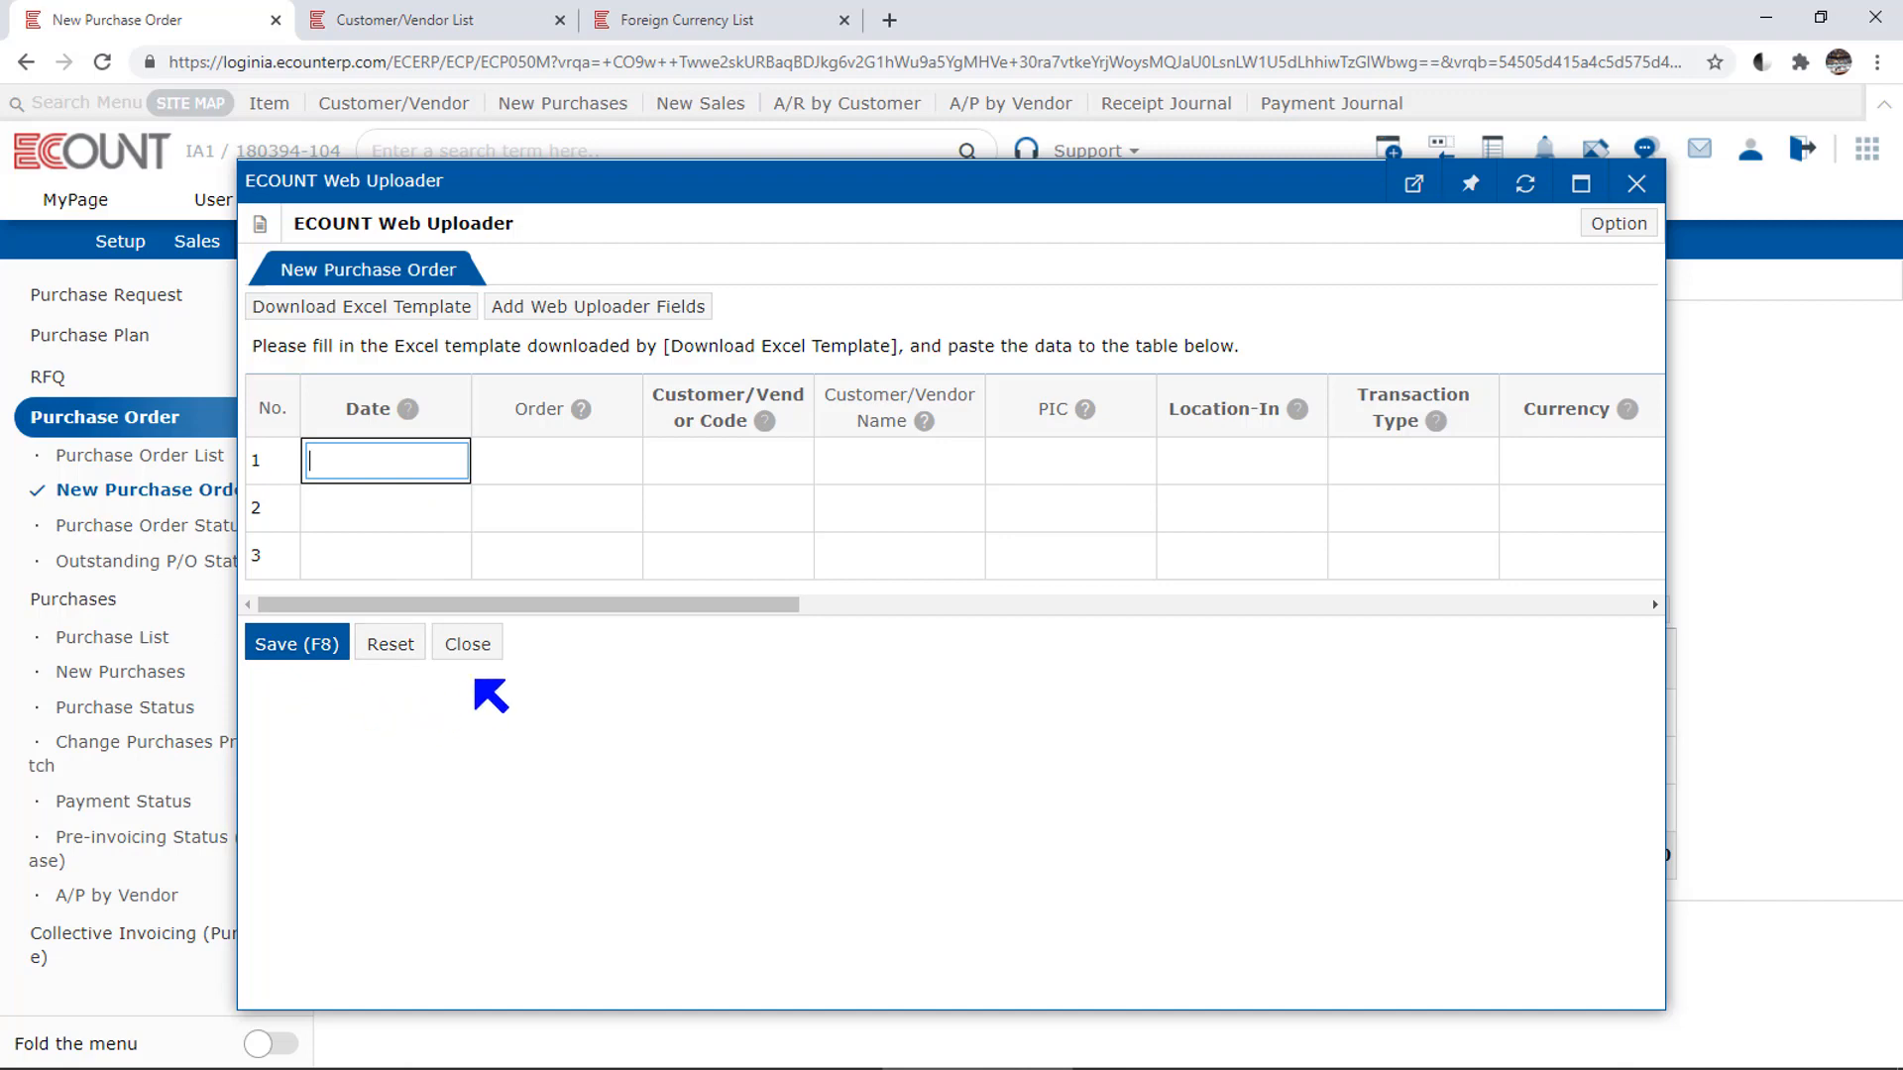
{"action": "left_click", "coordinate": [486, 654]}
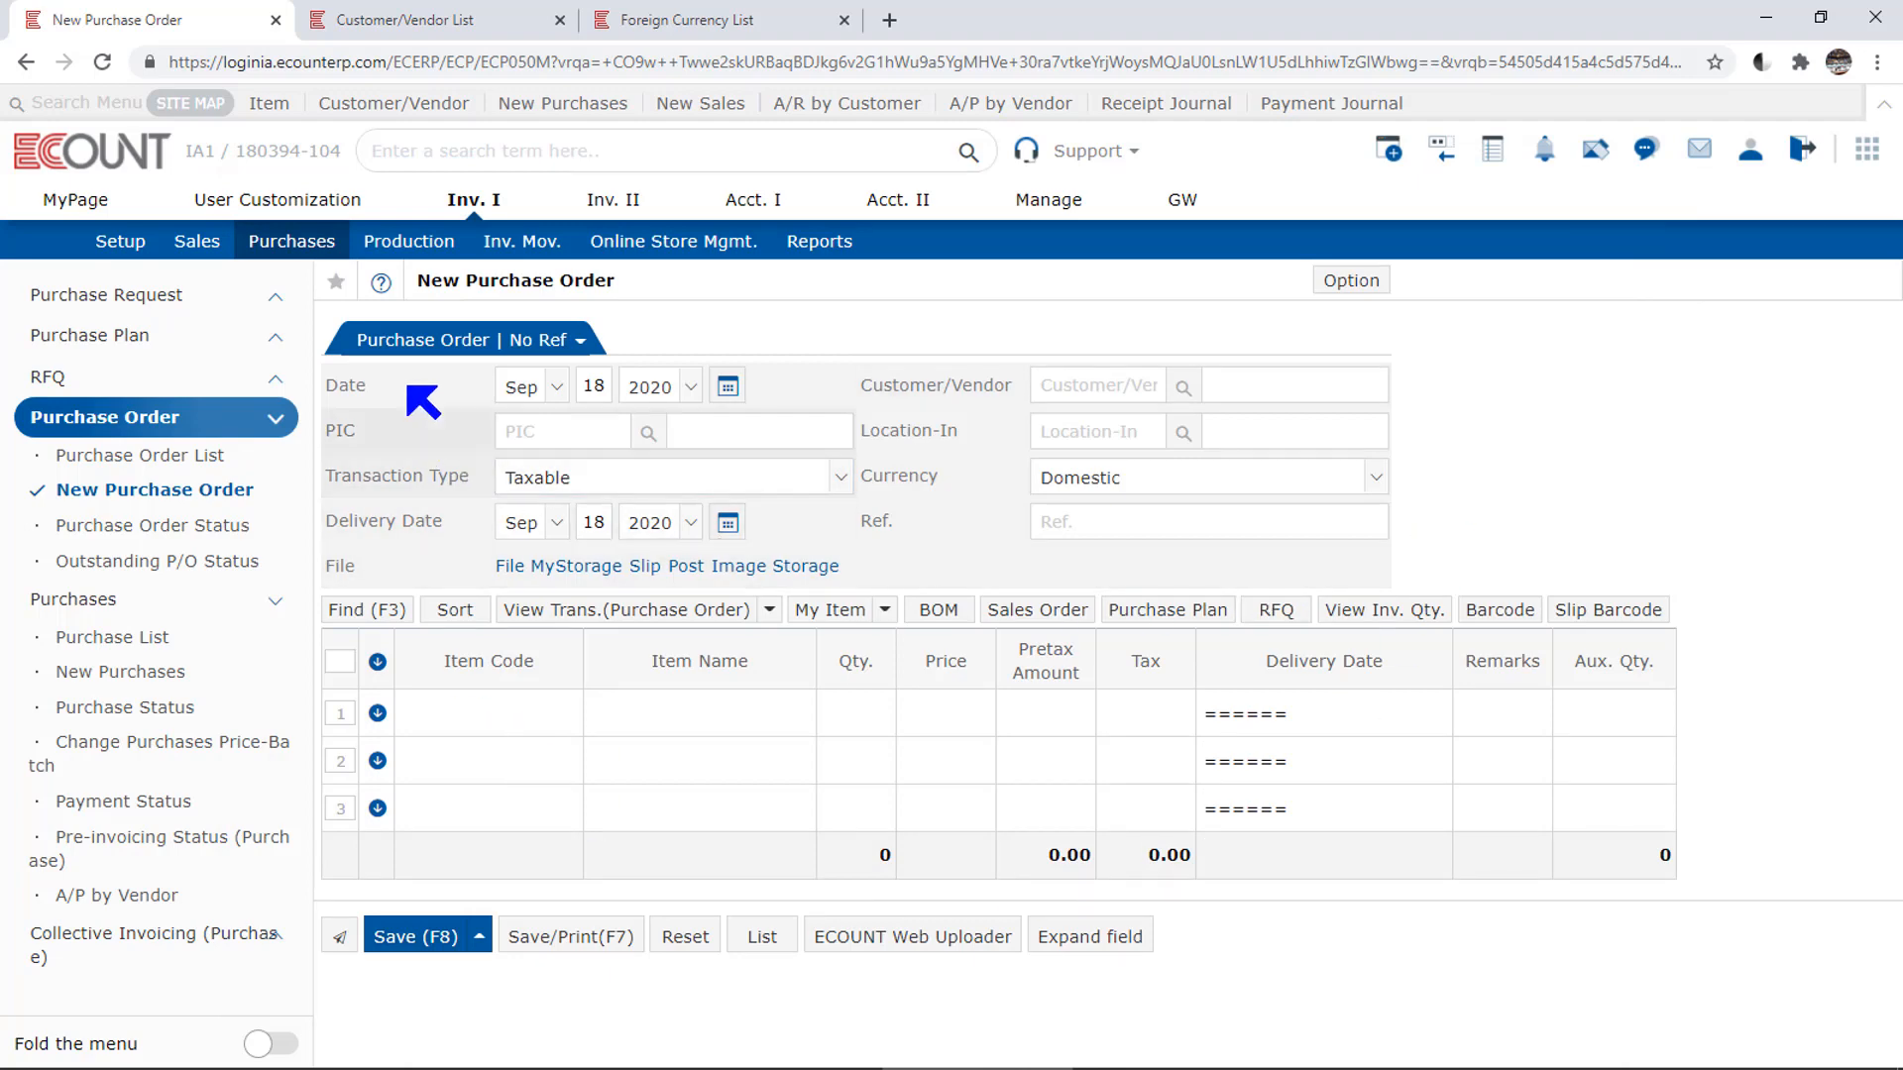
Step: Set the purchase order's customer/vendor to Life Trading by entering its vendor code
{"action": "left_click", "coordinate": [729, 389]}
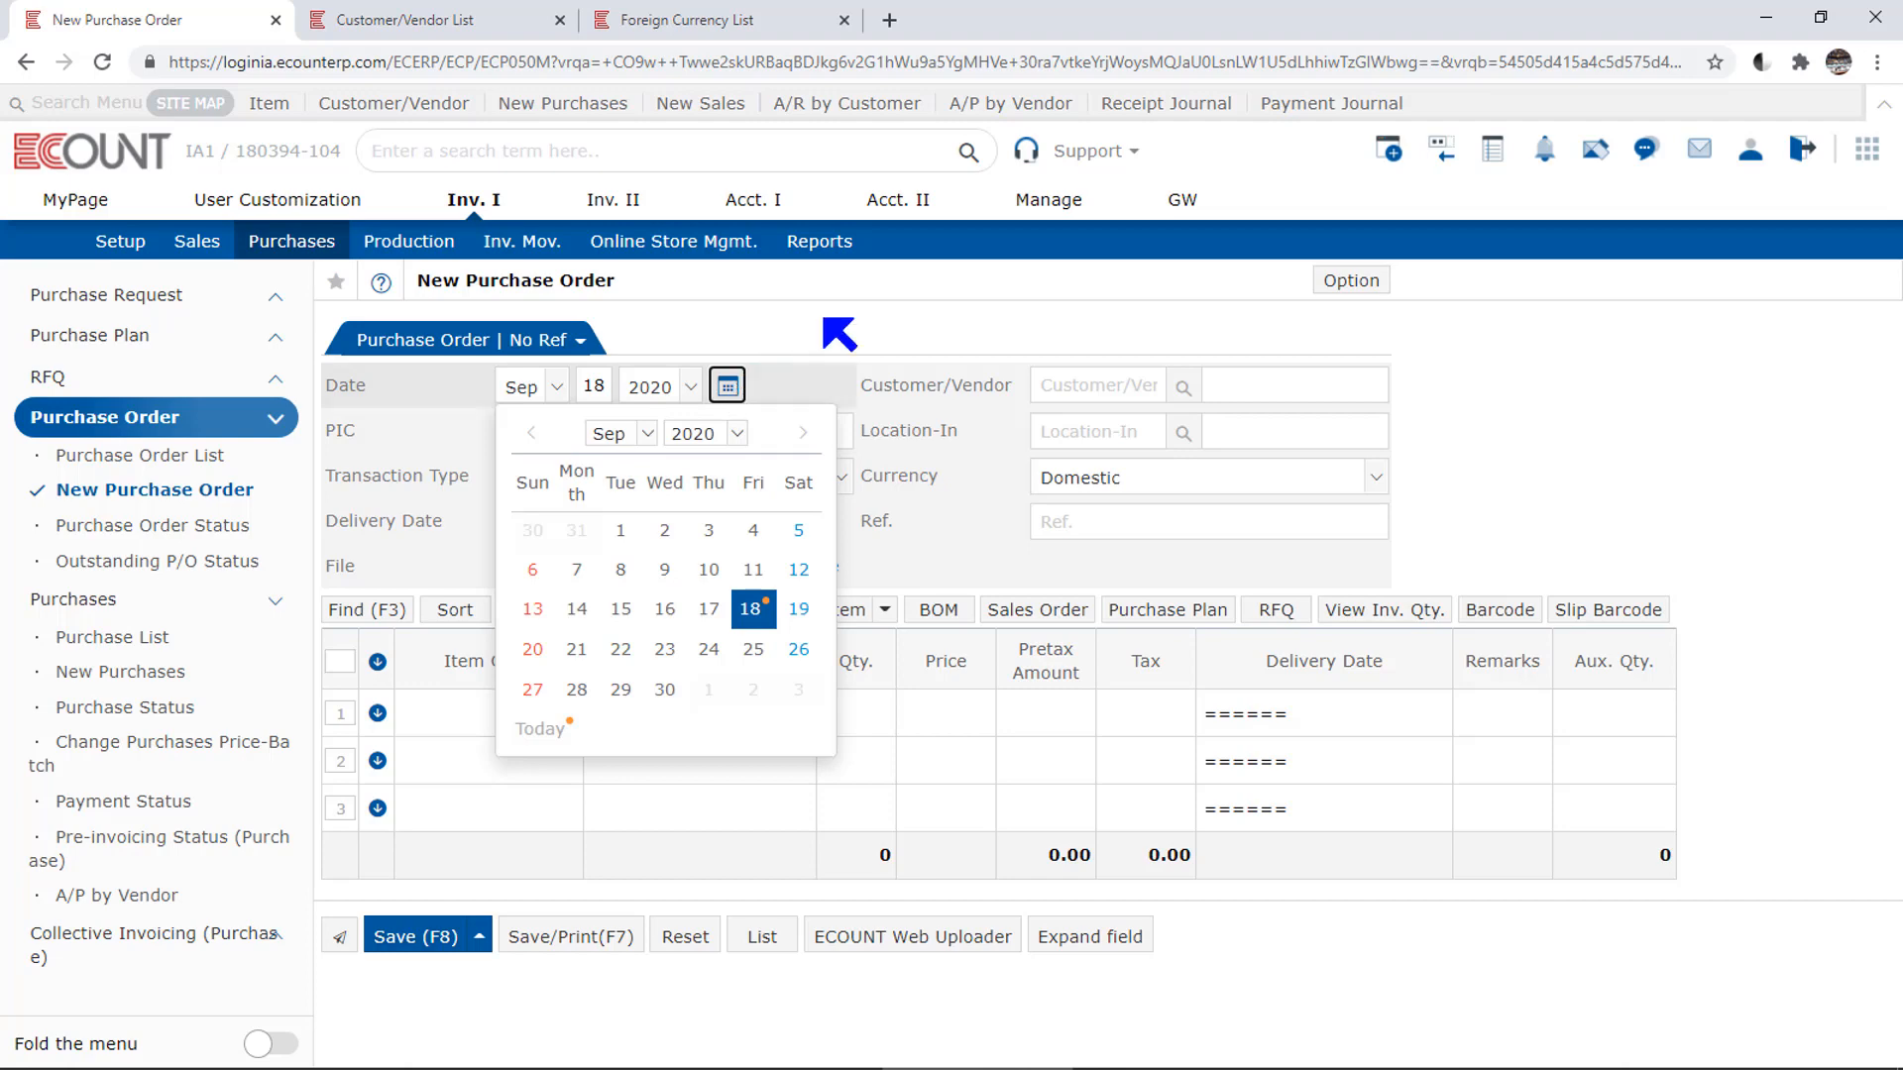
{"action": "left_click", "coordinate": [1073, 384]}
{"action": "type", "text": "10016"}
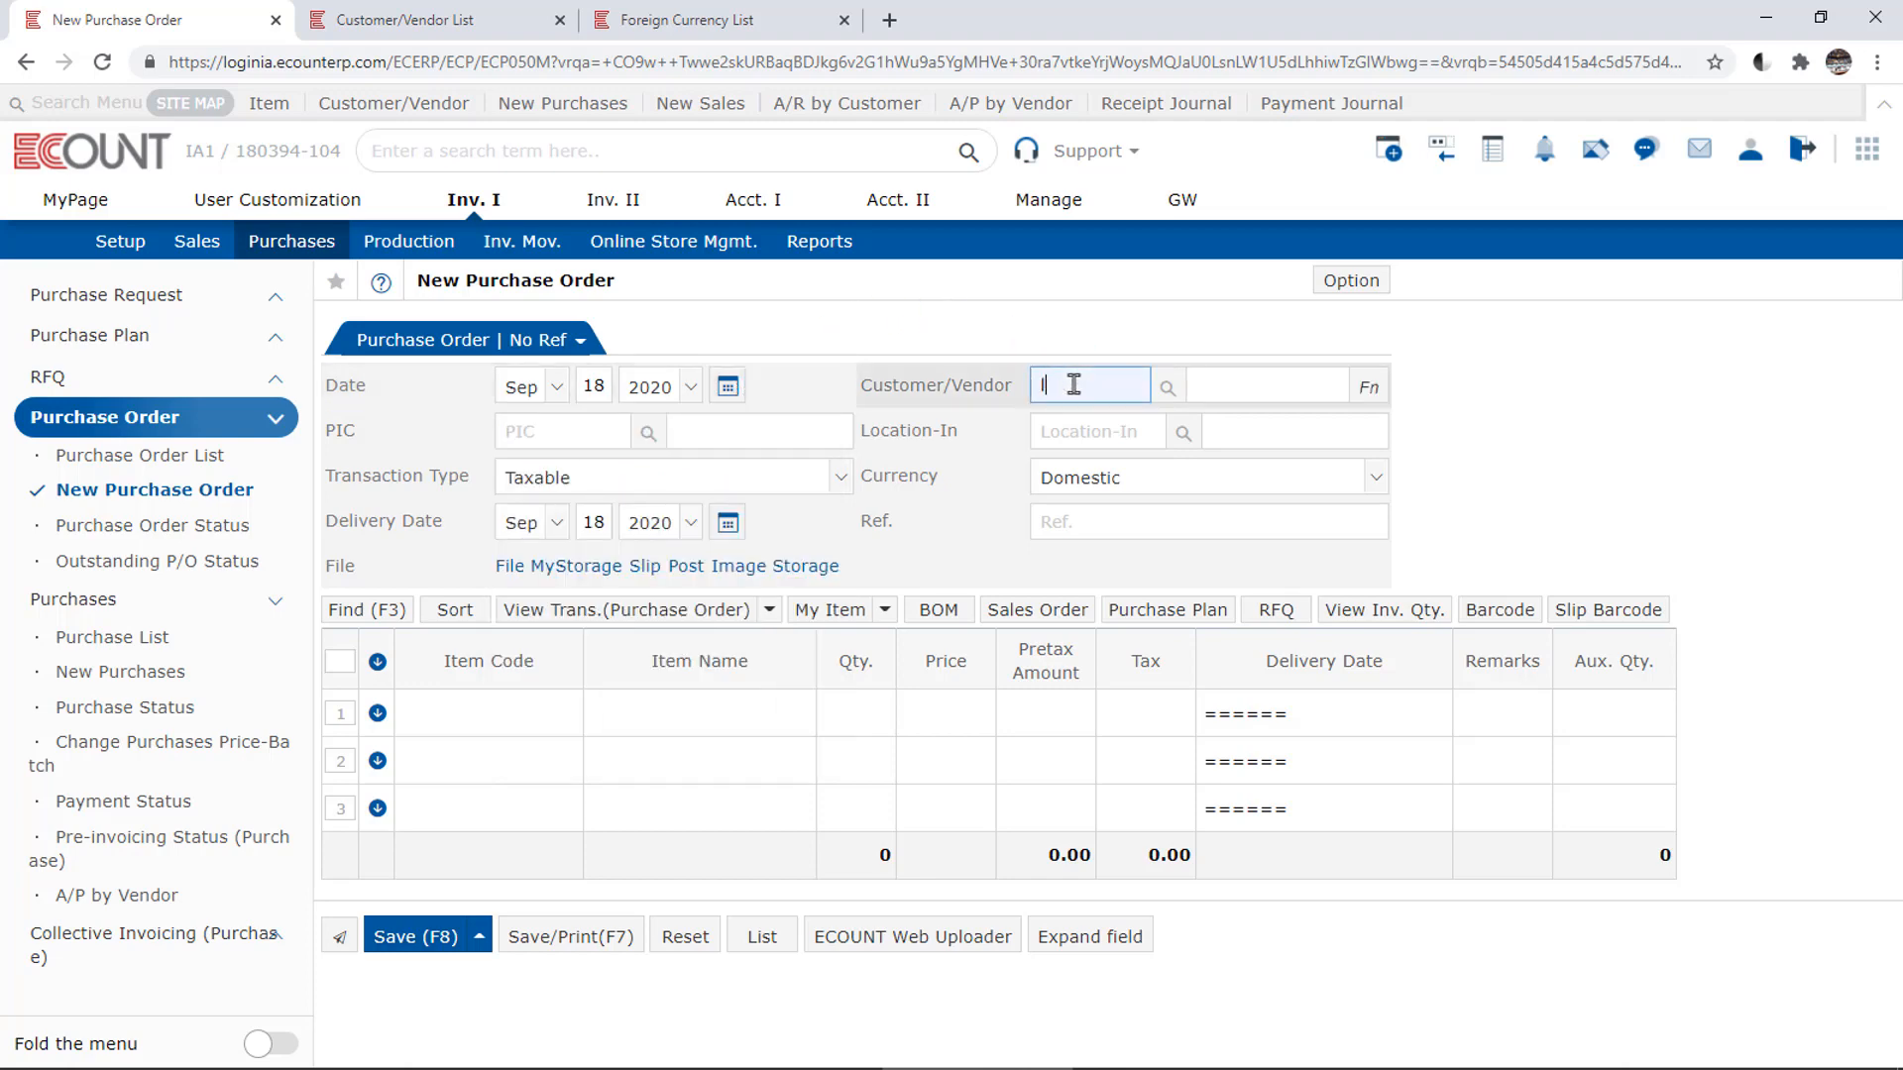
{"action": "key", "text": "Return"}
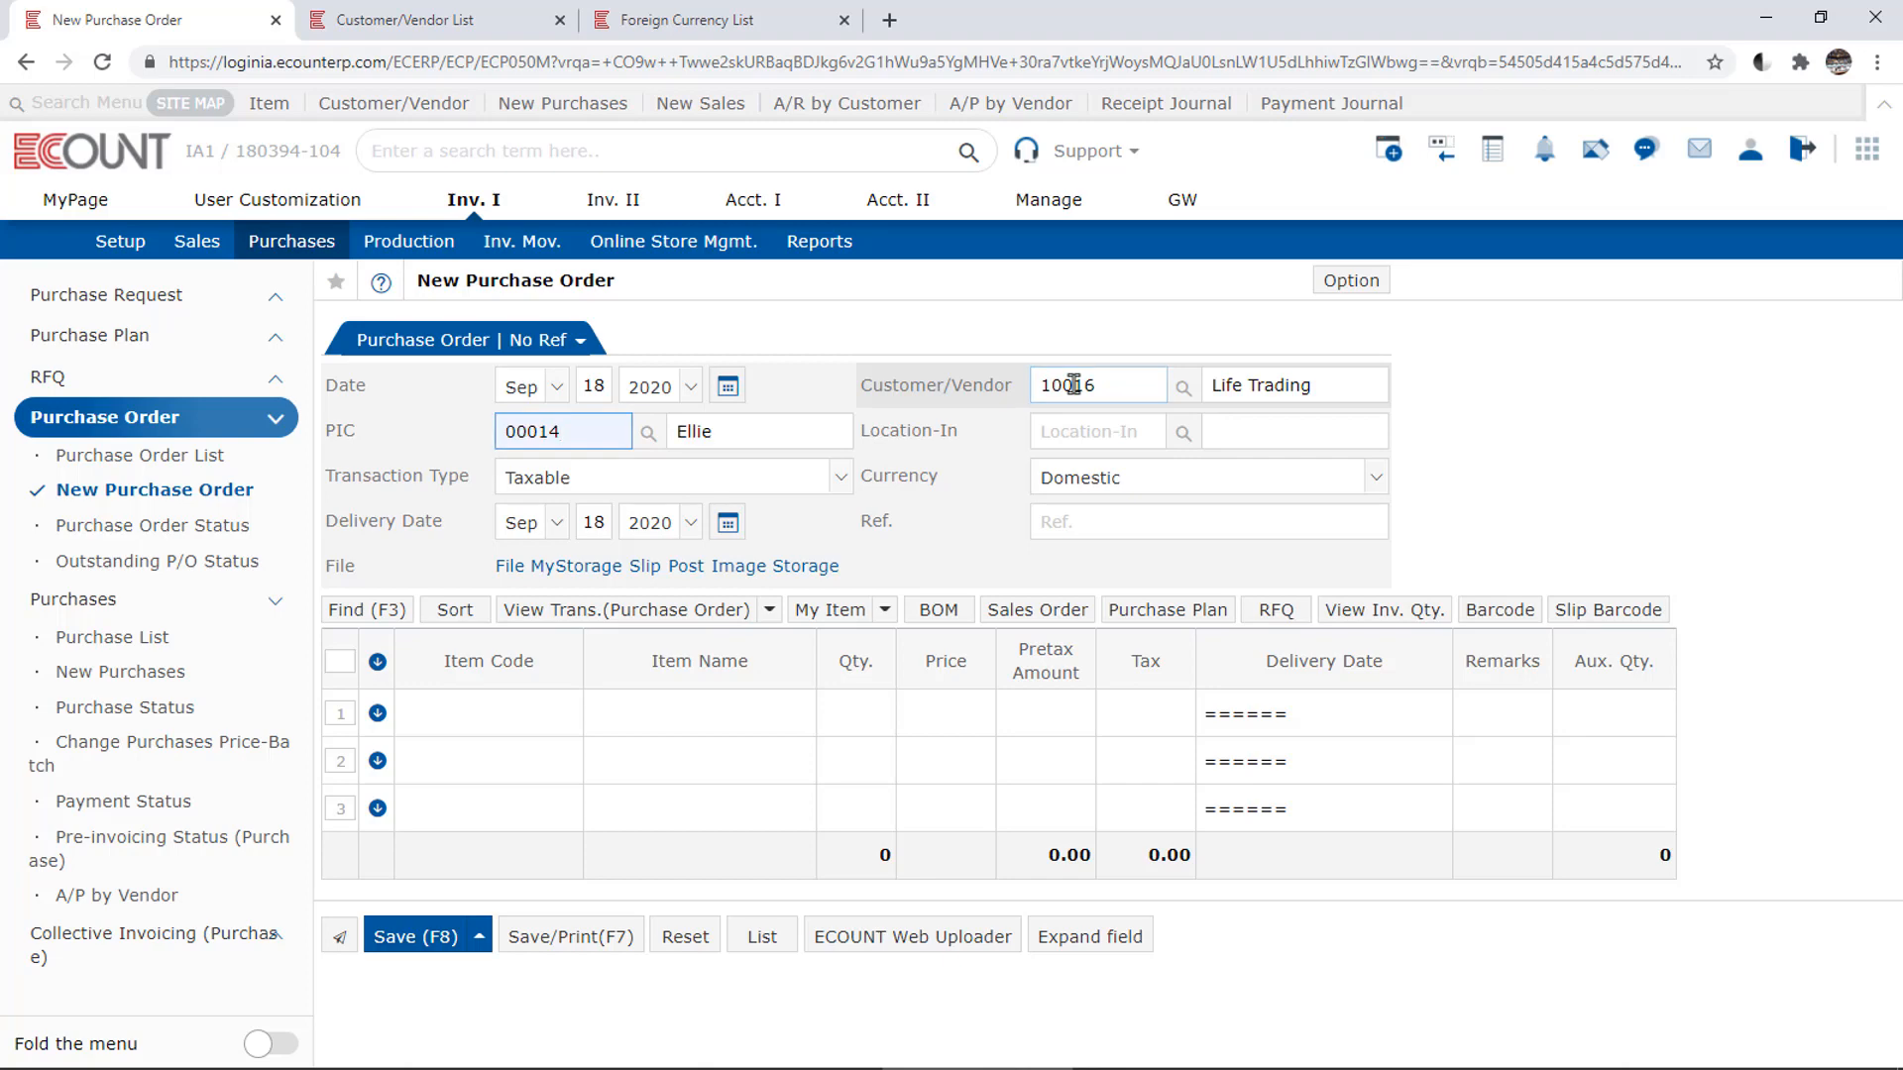
Step: Check the PIC assigned in Life Trading's Credit Limit/Price details in the Customer/Vendor List, and return to the purchase order
{"action": "left_click", "coordinate": [433, 441]}
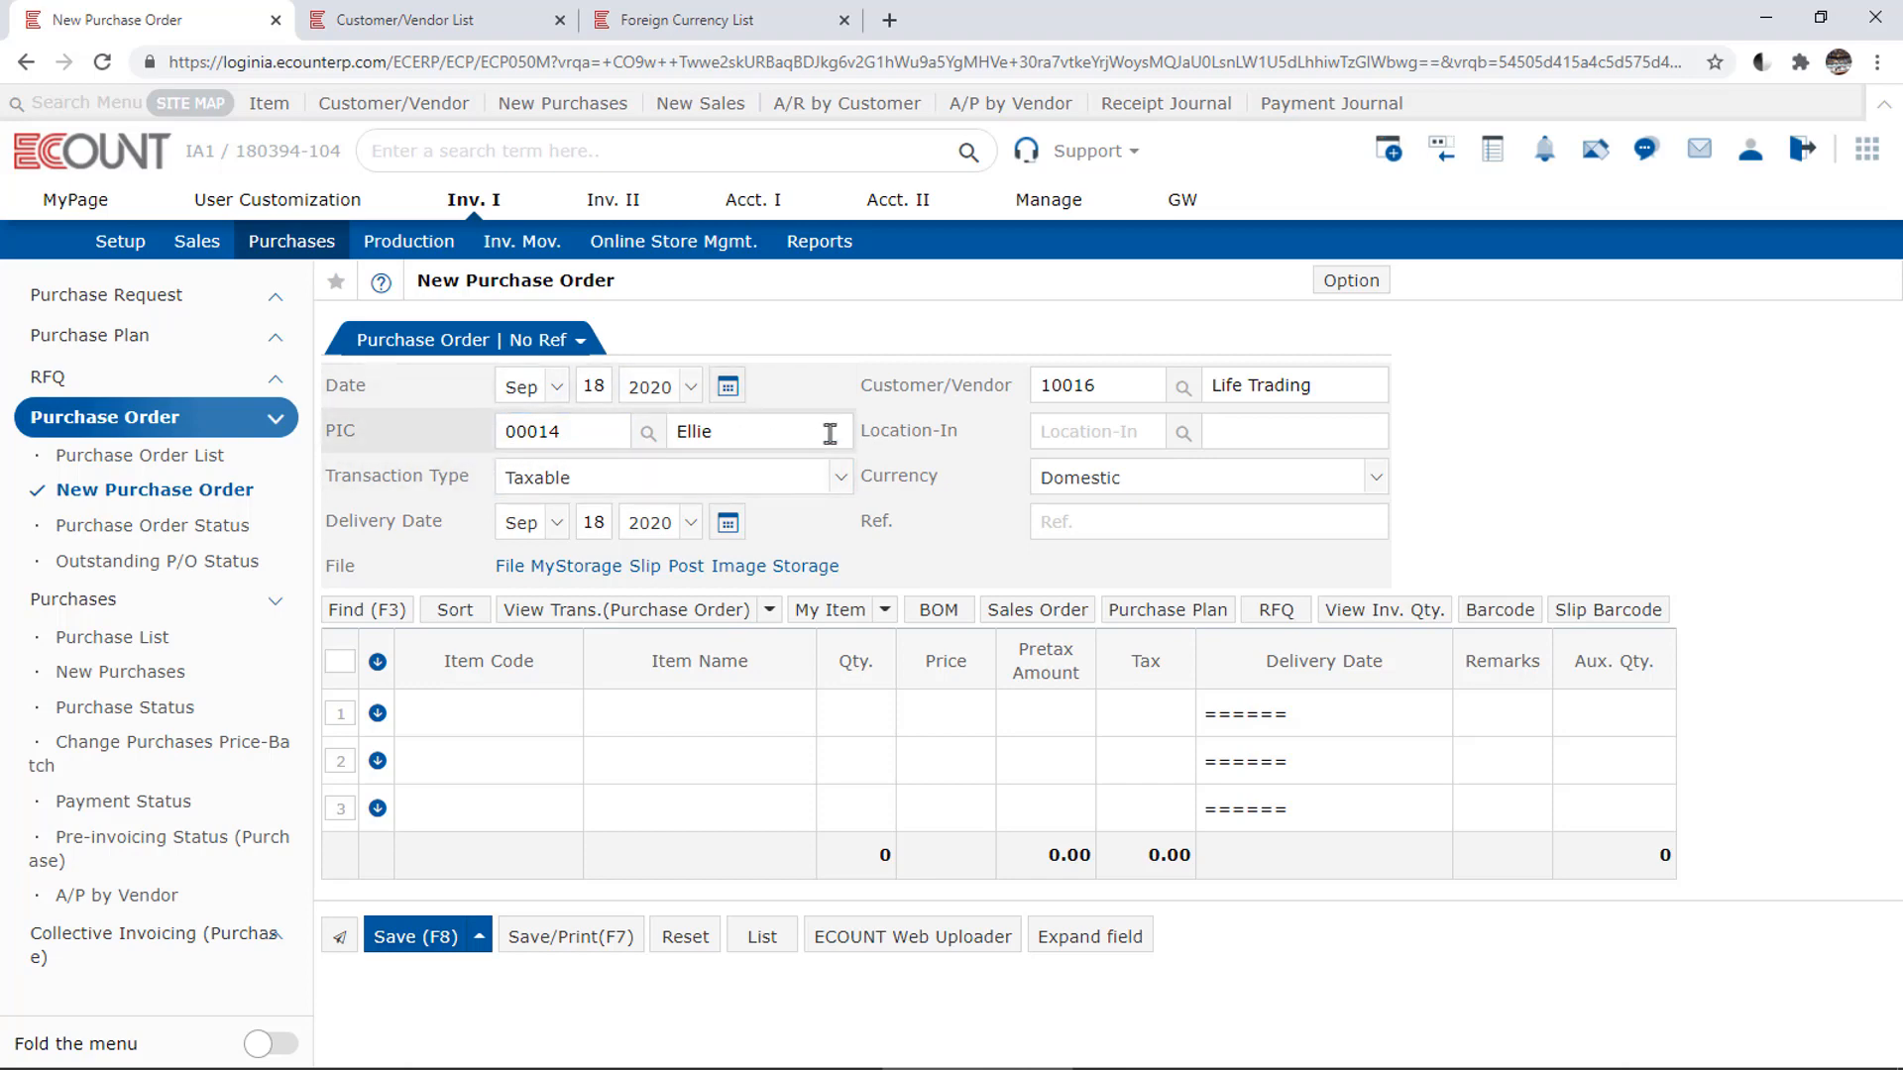
{"action": "left_click", "coordinate": [463, 20]}
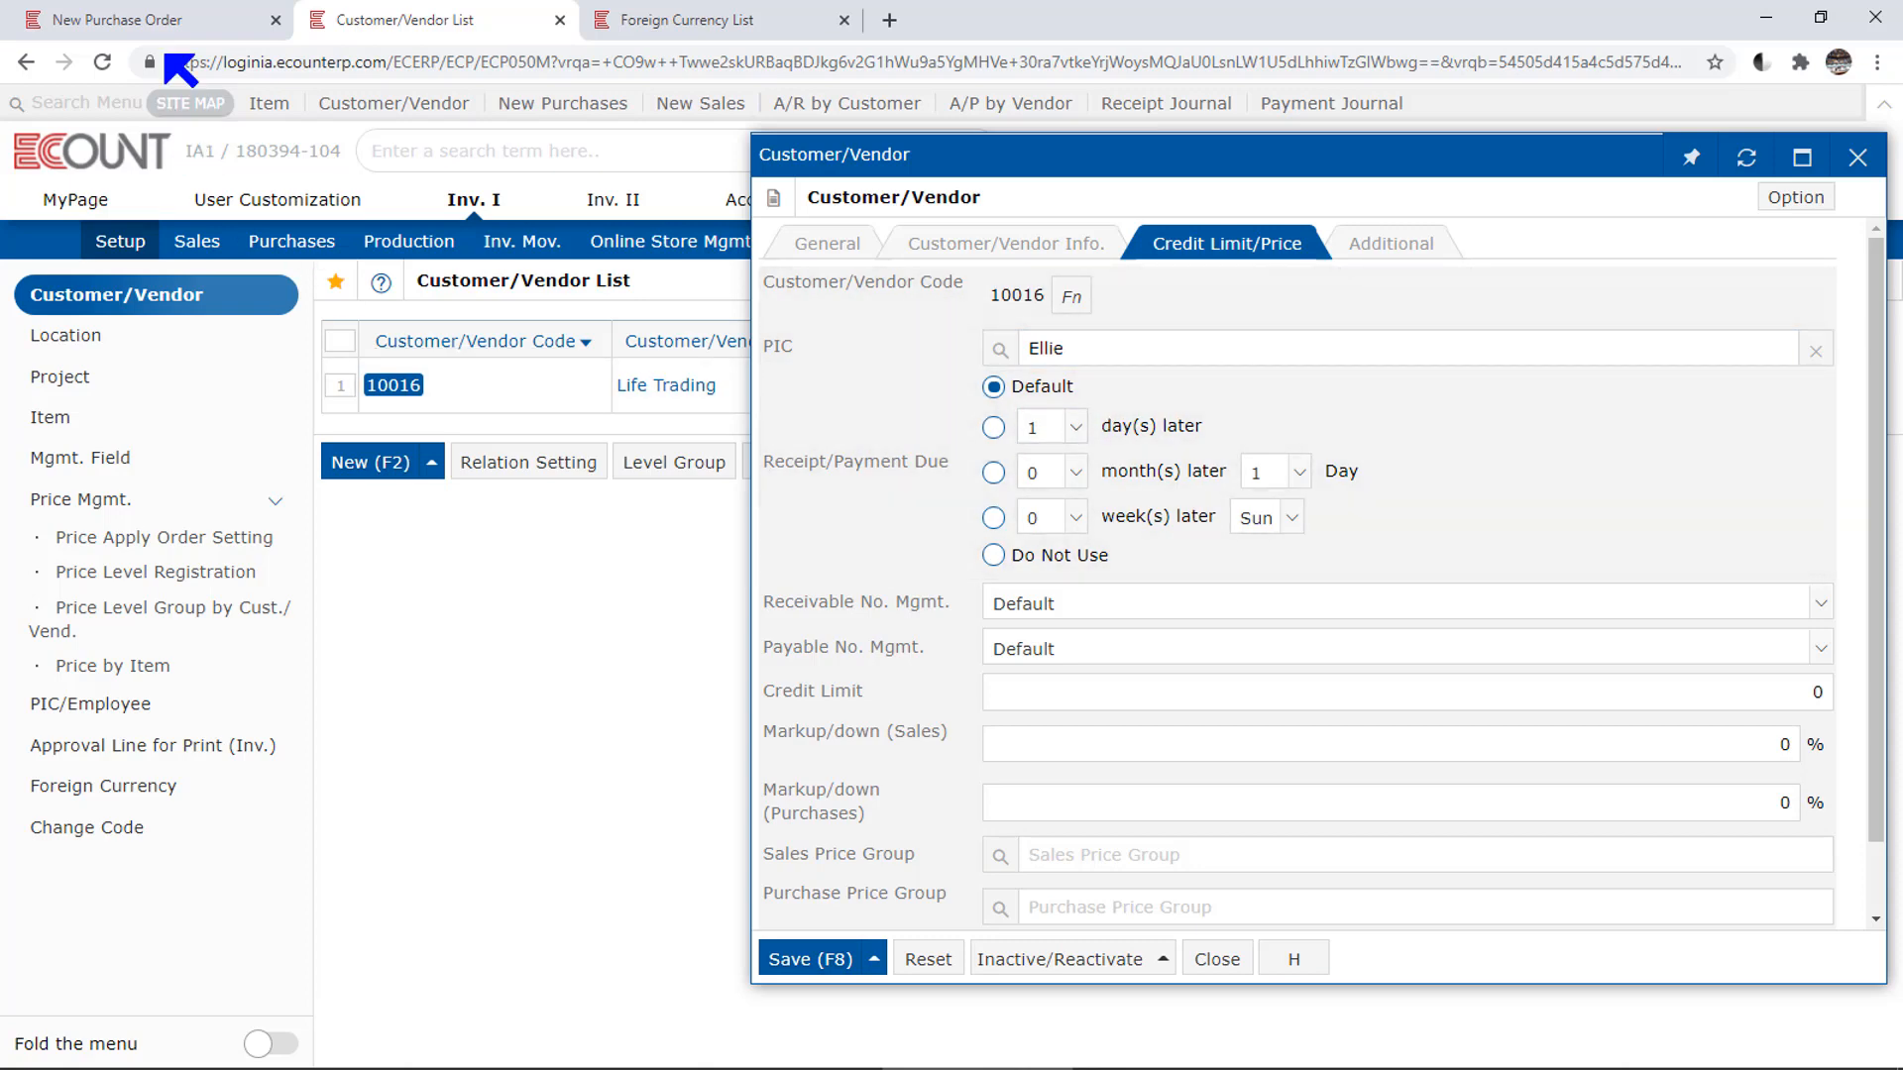
{"action": "left_click", "coordinate": [173, 21]}
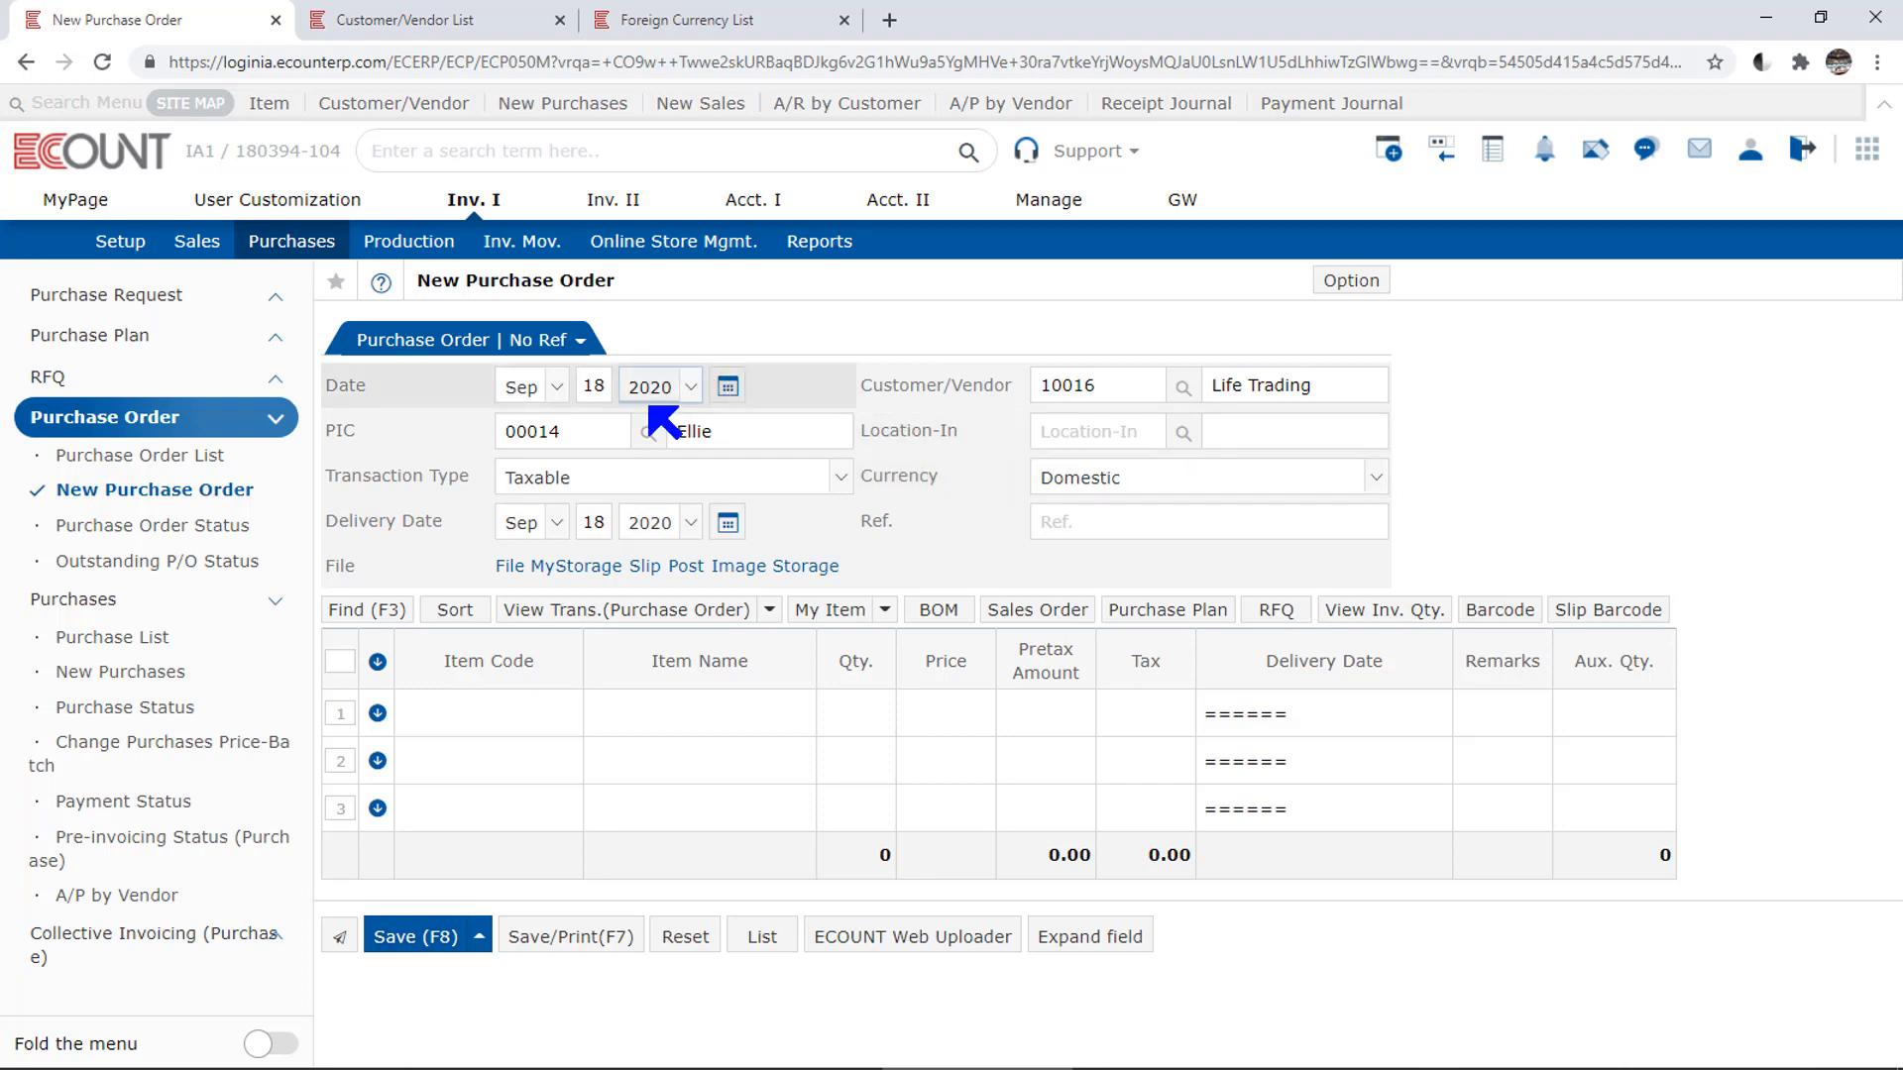
Step: Change the purchase order's PIC to another employee from the employee search, and set Location-In to 100 (Headquarter W/H)
{"action": "left_click", "coordinate": [649, 433]}
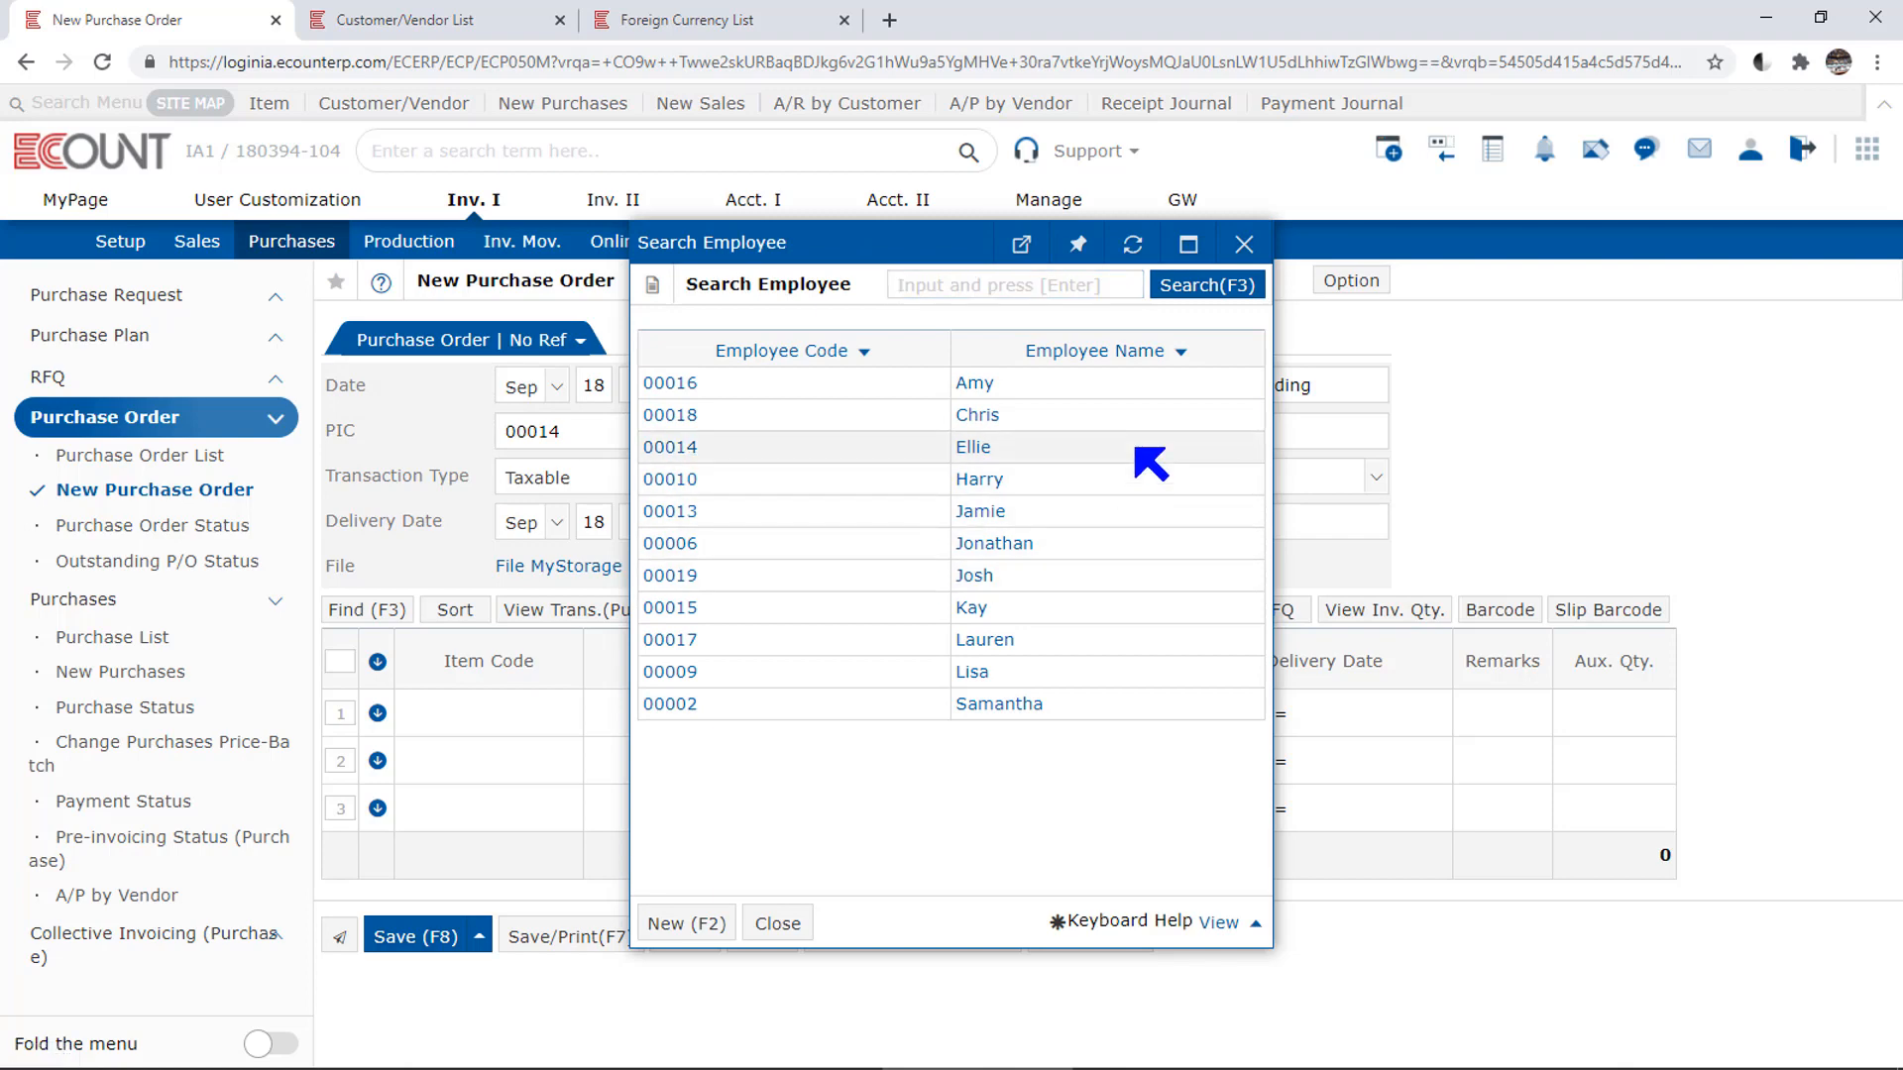
{"action": "left_click", "coordinate": [1001, 643]}
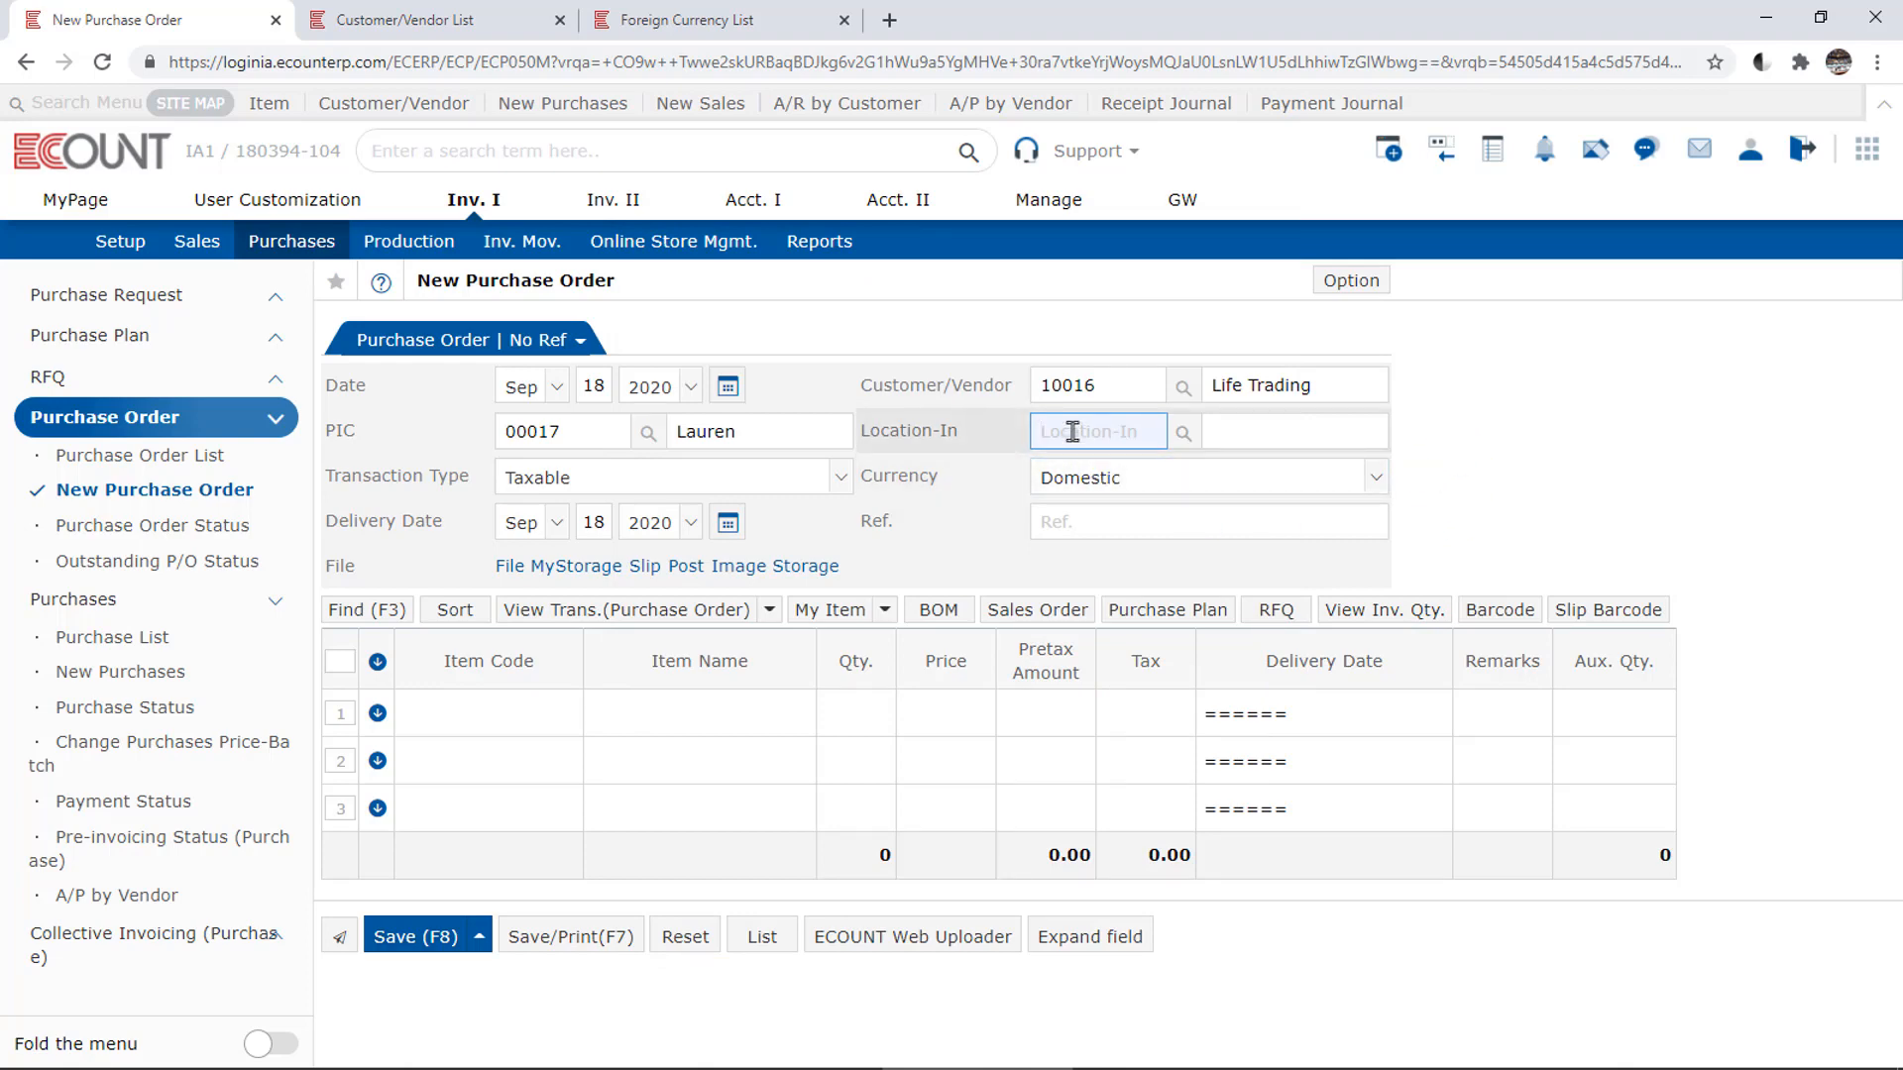
{"action": "type", "text": "100"}
{"action": "key", "text": "Return"}
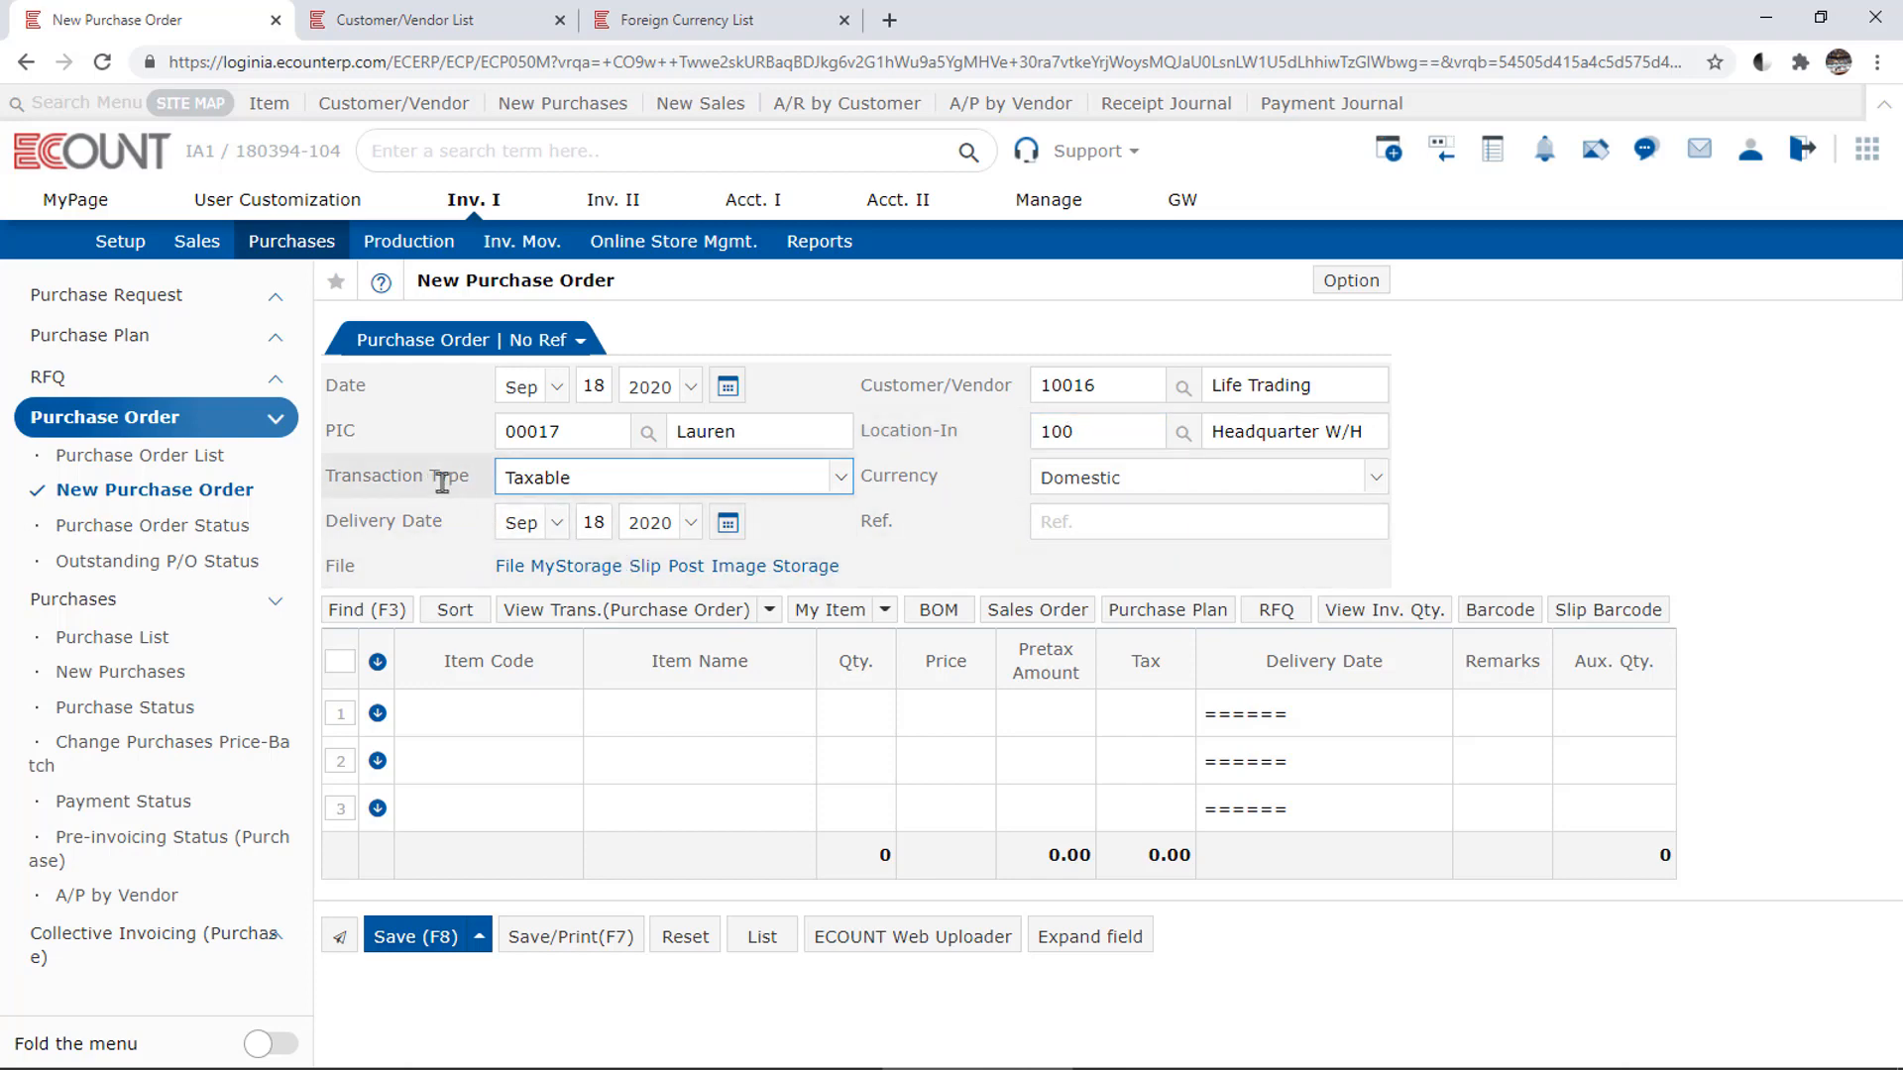
Step: Review the choices for transaction type, currency and delivery date, including the registered currencies in the Foreign Currency List
{"action": "left_click", "coordinate": [535, 479]}
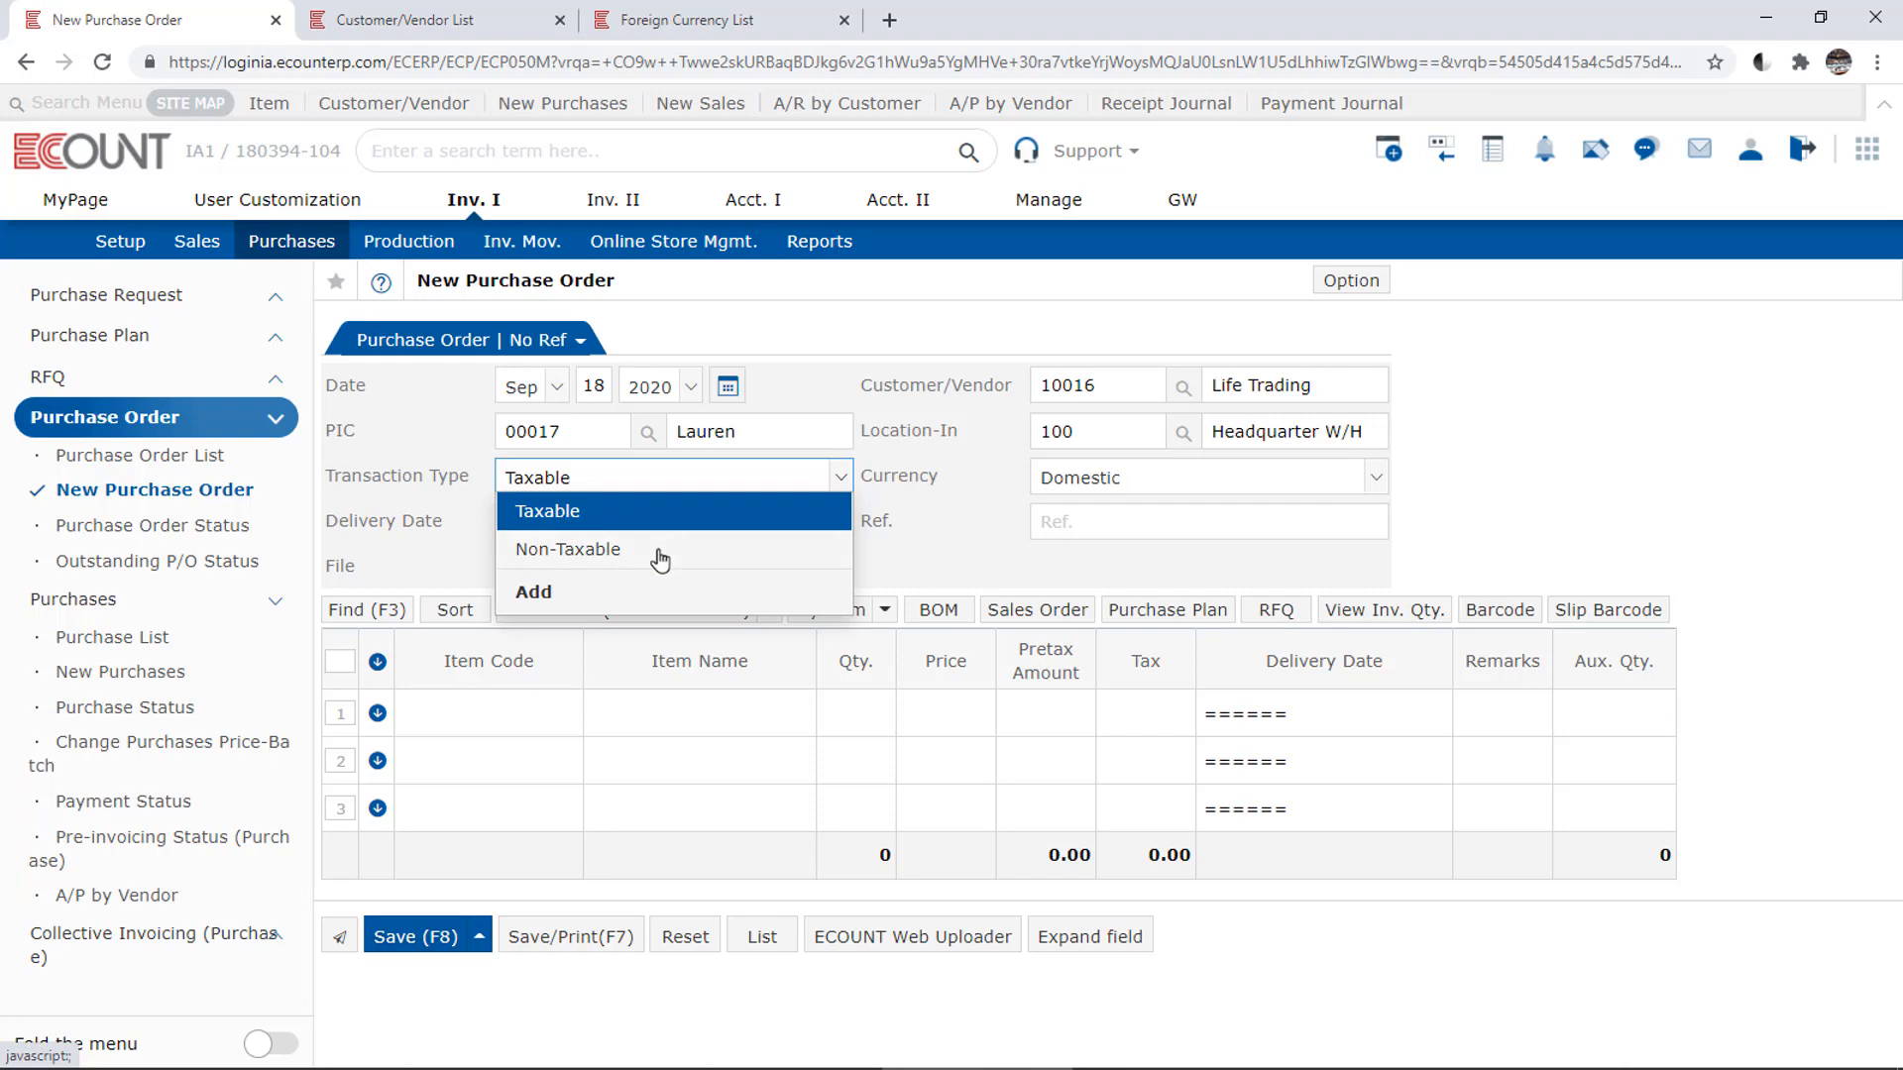
{"action": "left_click", "coordinate": [988, 491]}
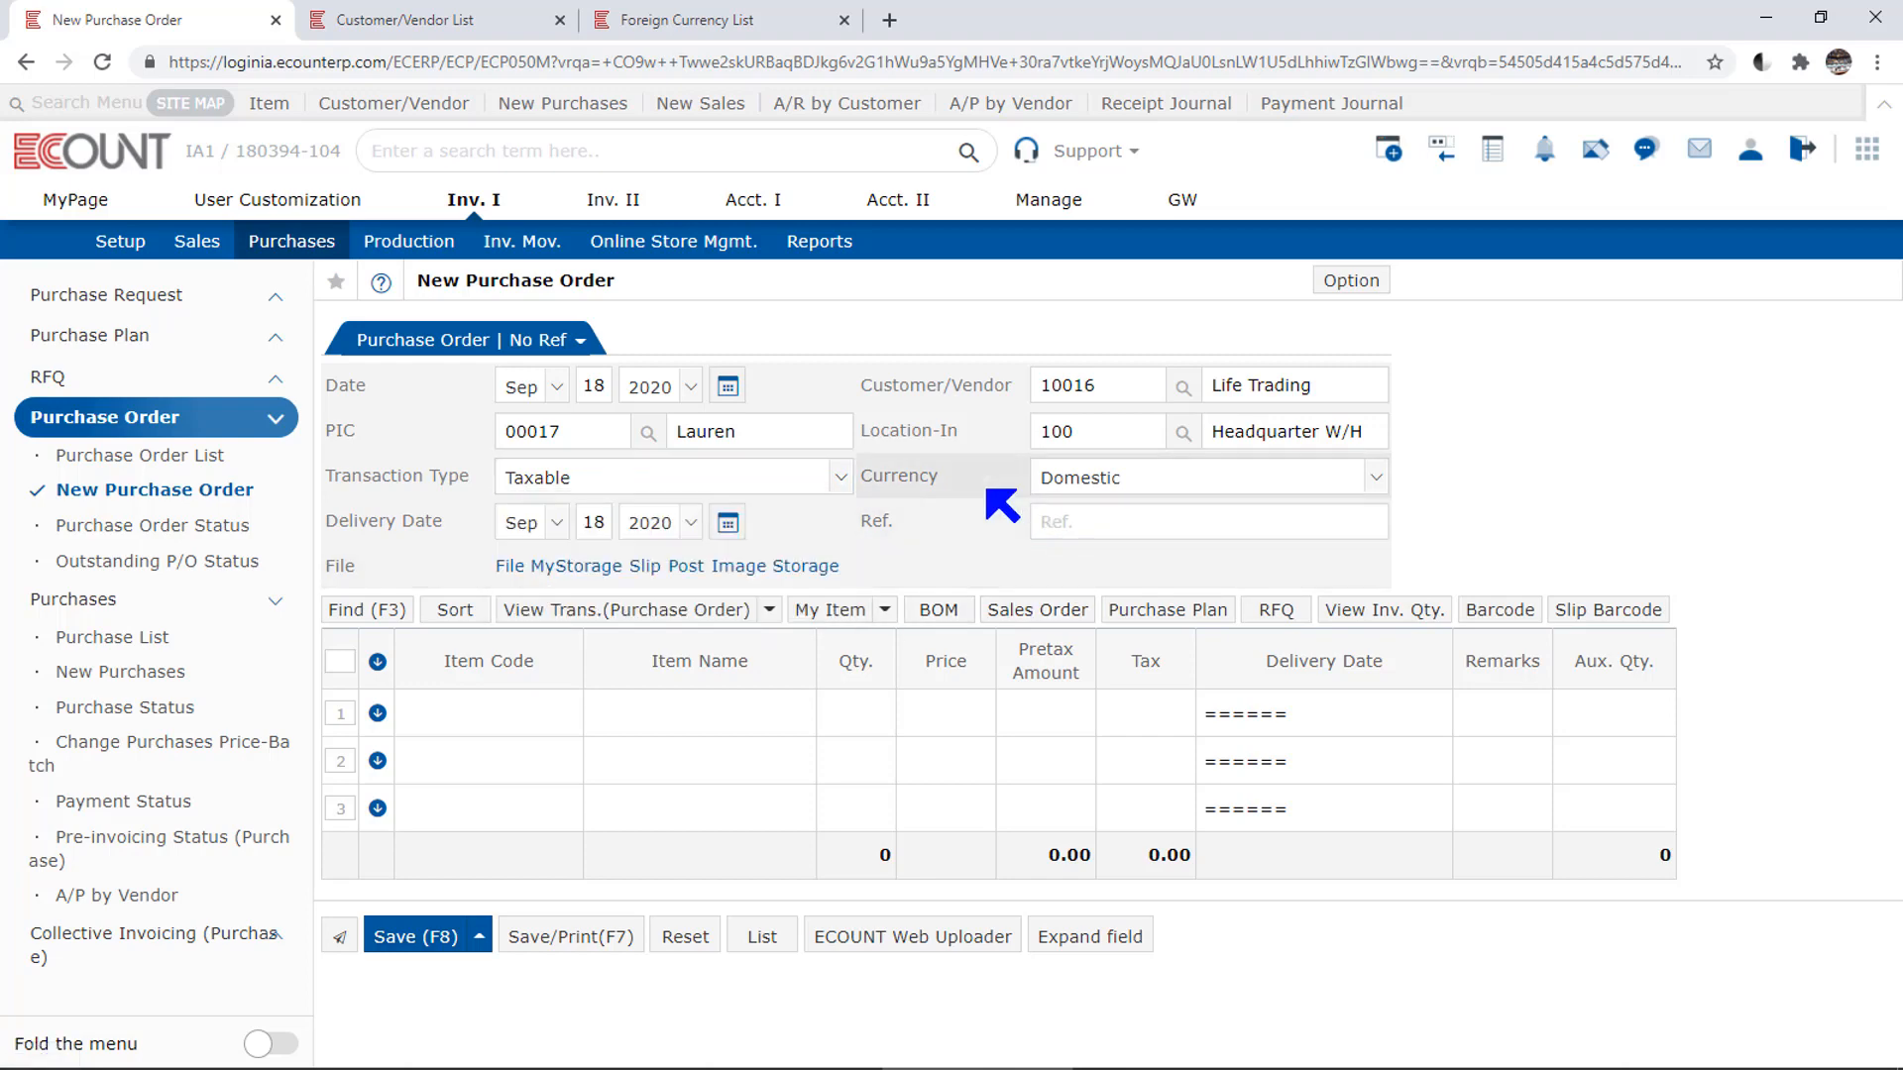
{"action": "left_click", "coordinate": [1190, 484]}
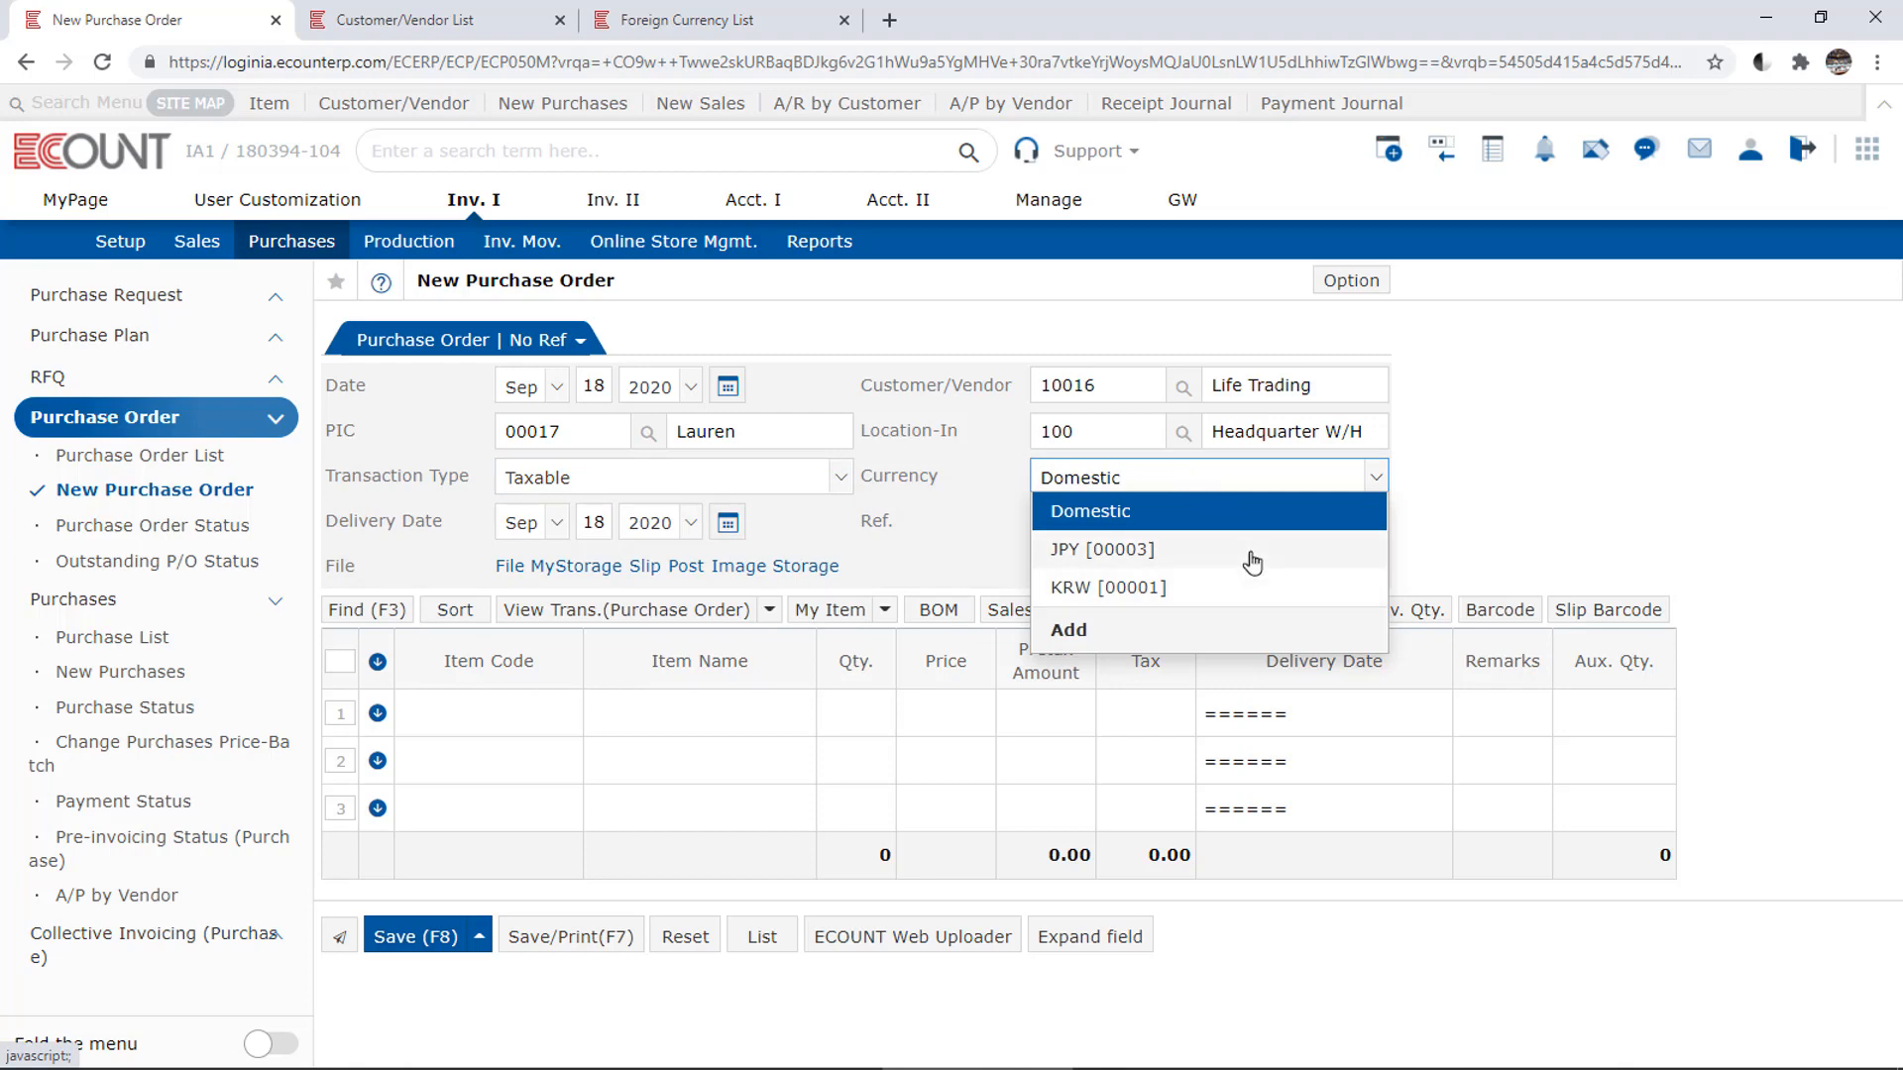
{"action": "left_click", "coordinate": [783, 12]}
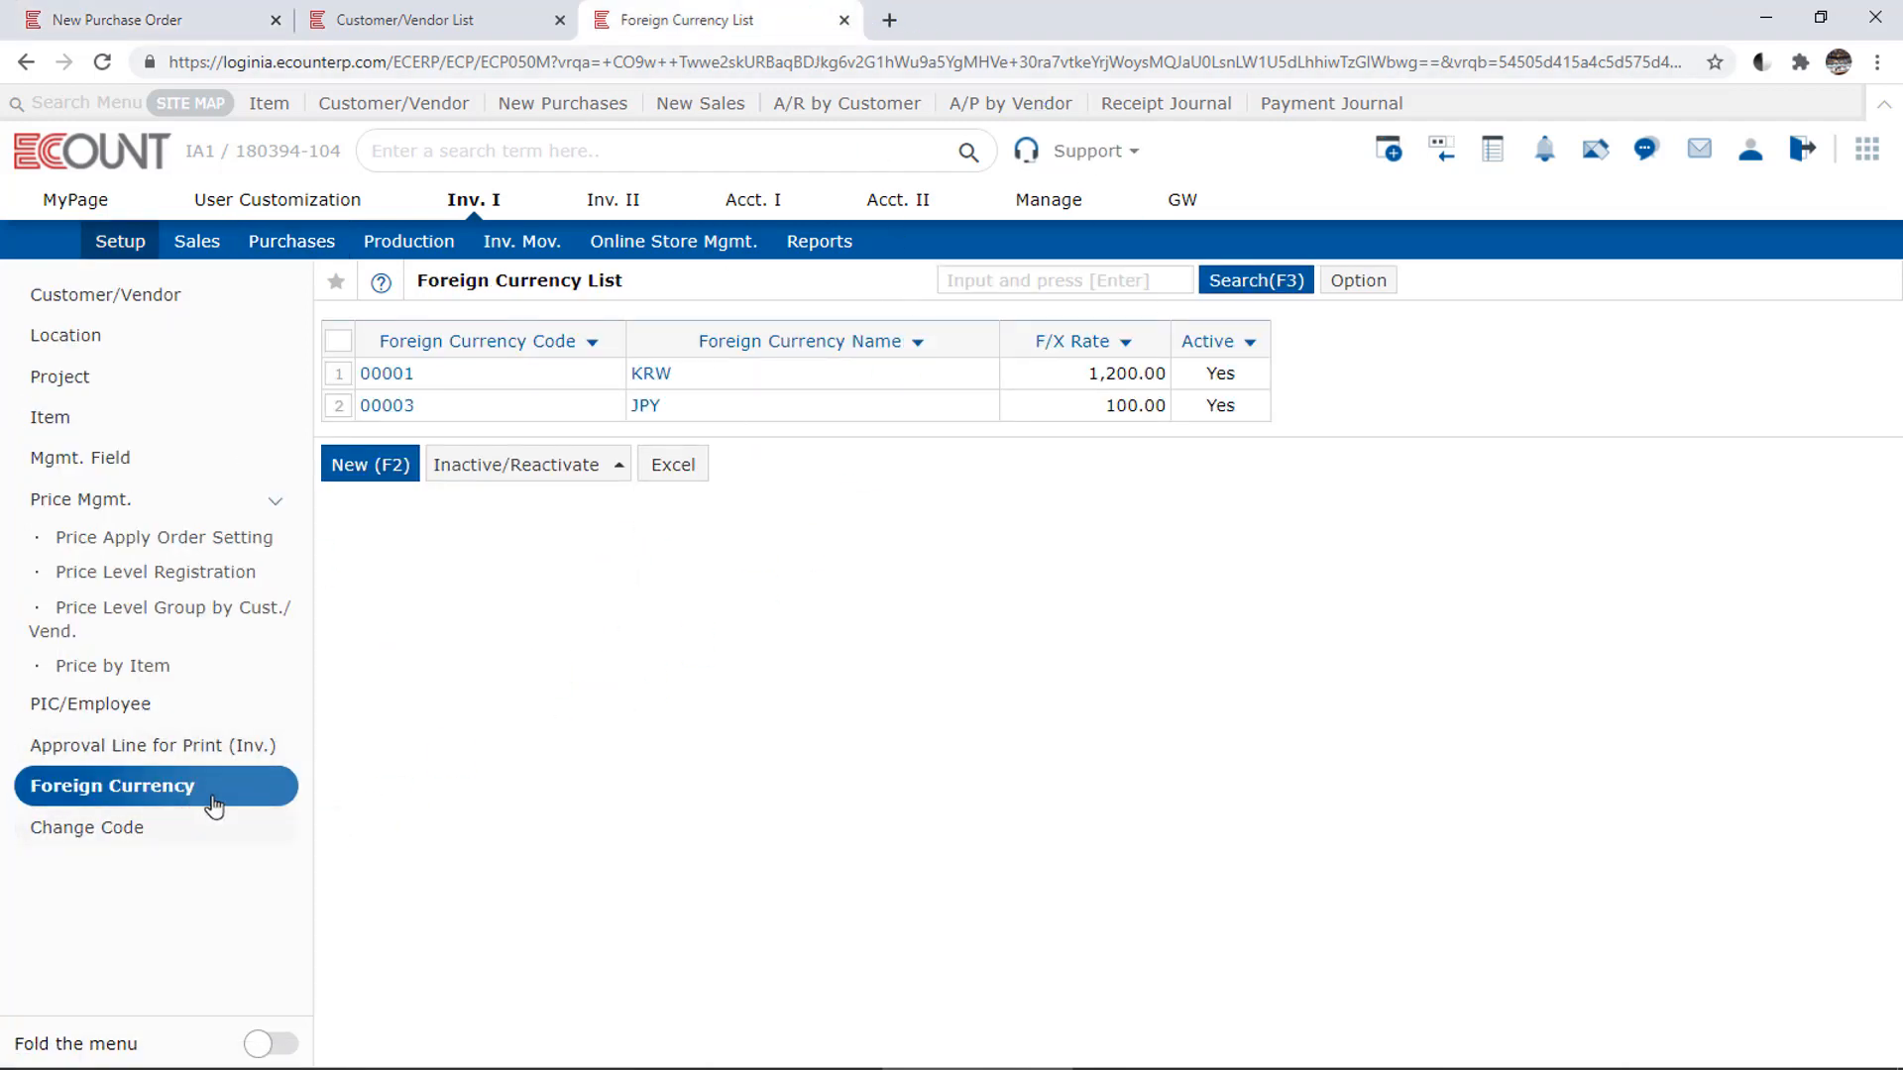
{"action": "left_click", "coordinate": [91, 16]}
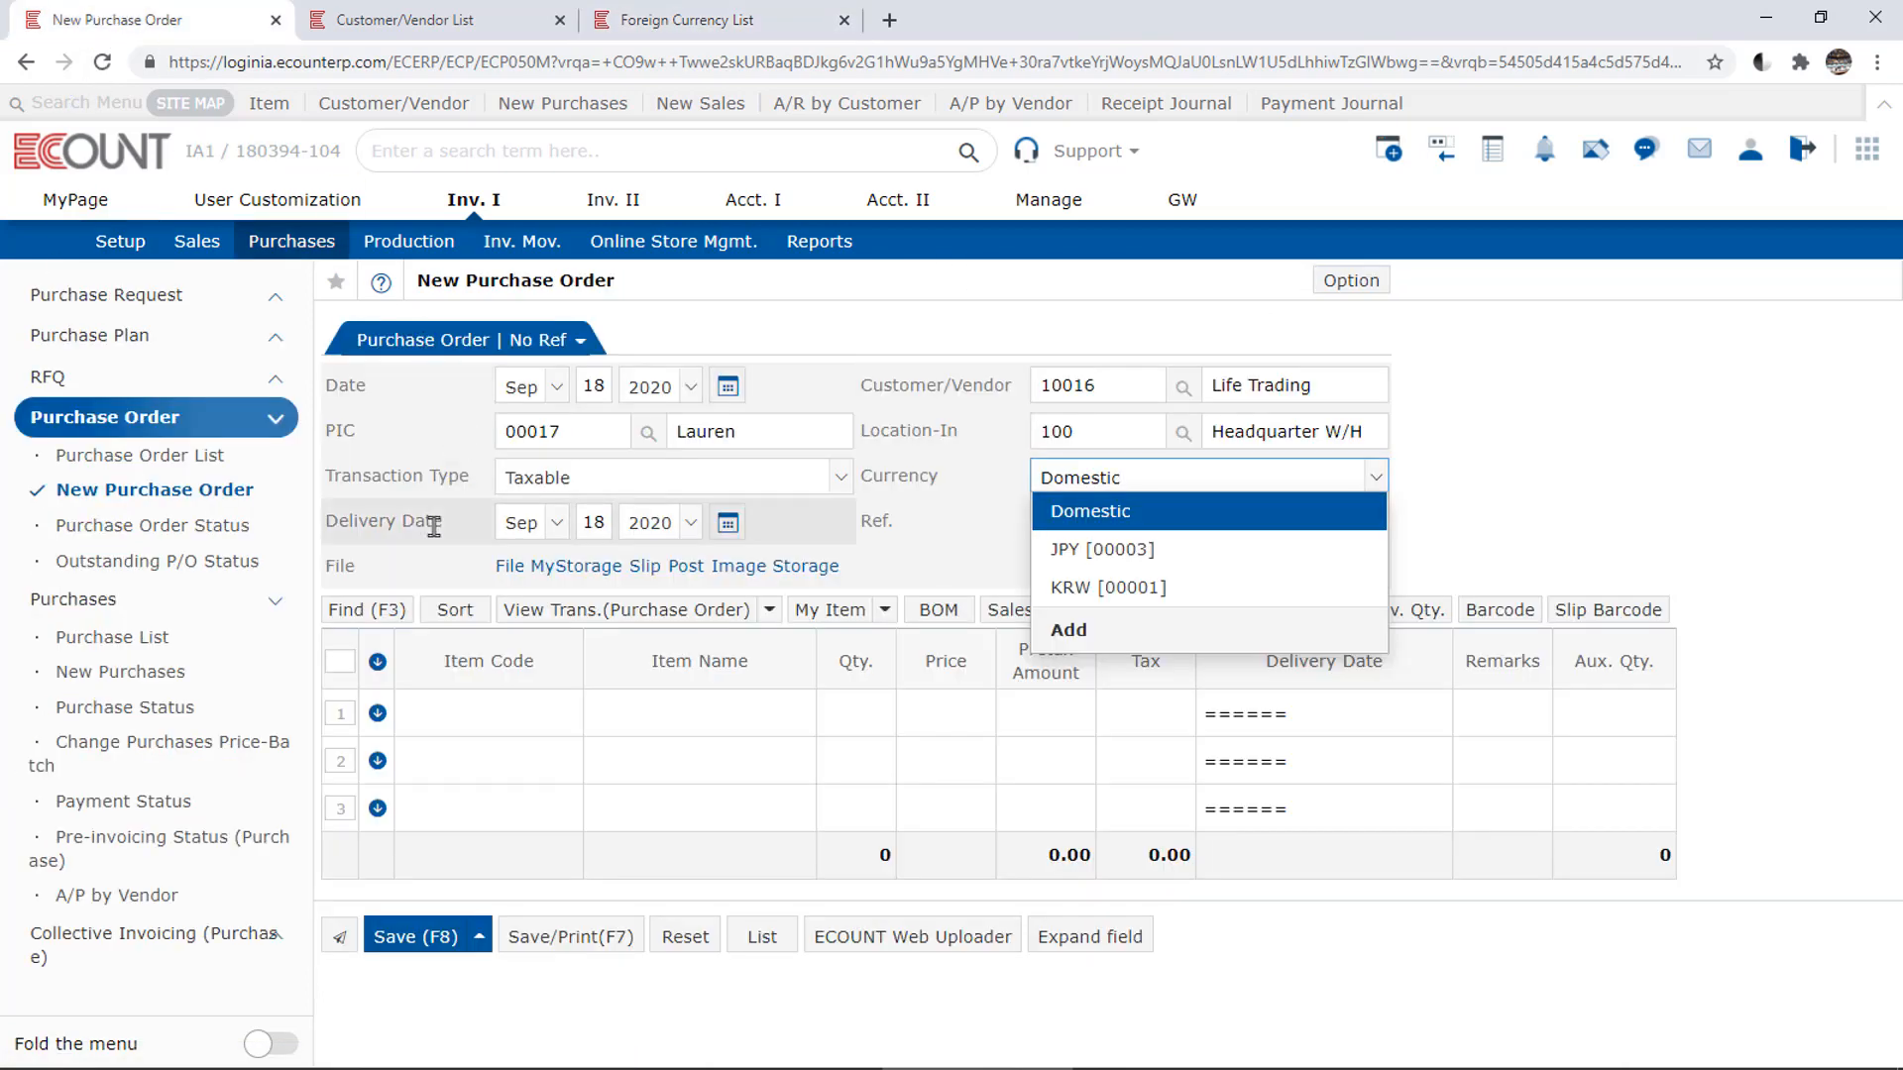
{"action": "left_click", "coordinate": [725, 525]}
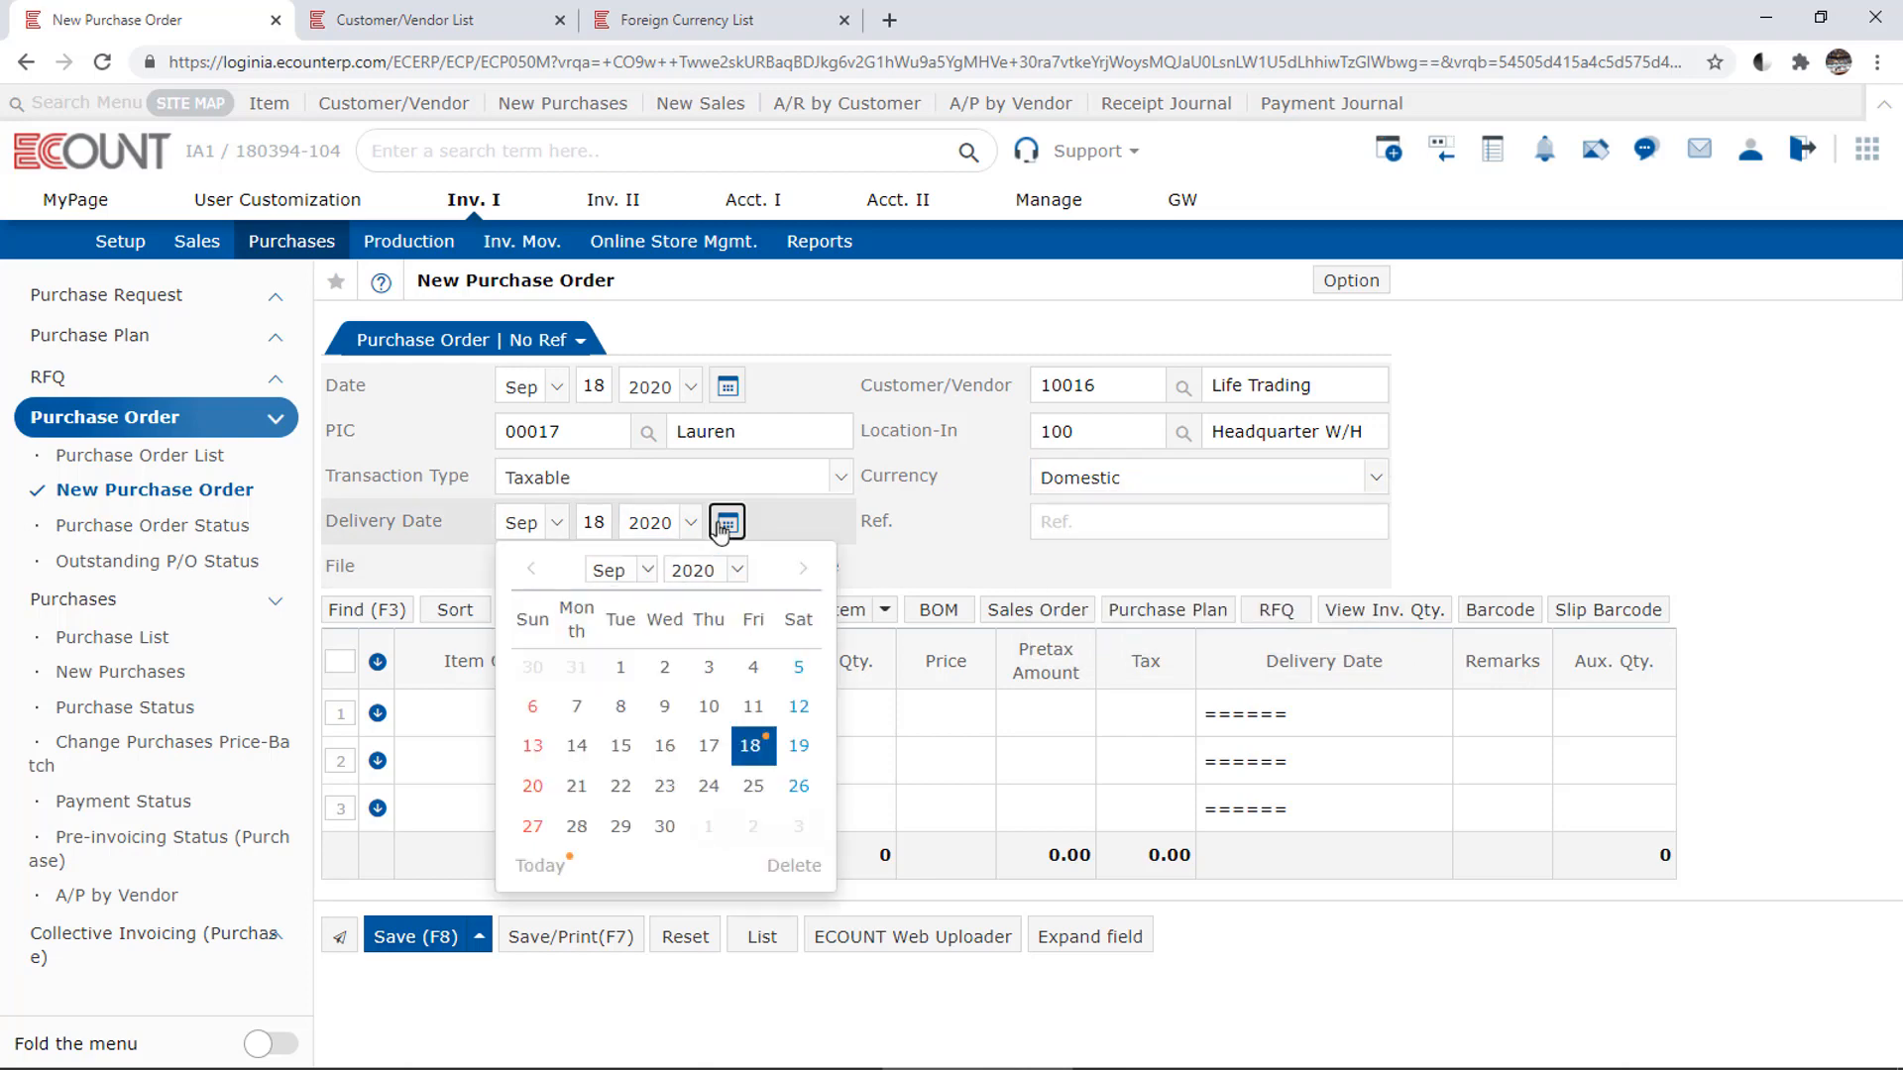
{"action": "left_click", "coordinate": [724, 524]}
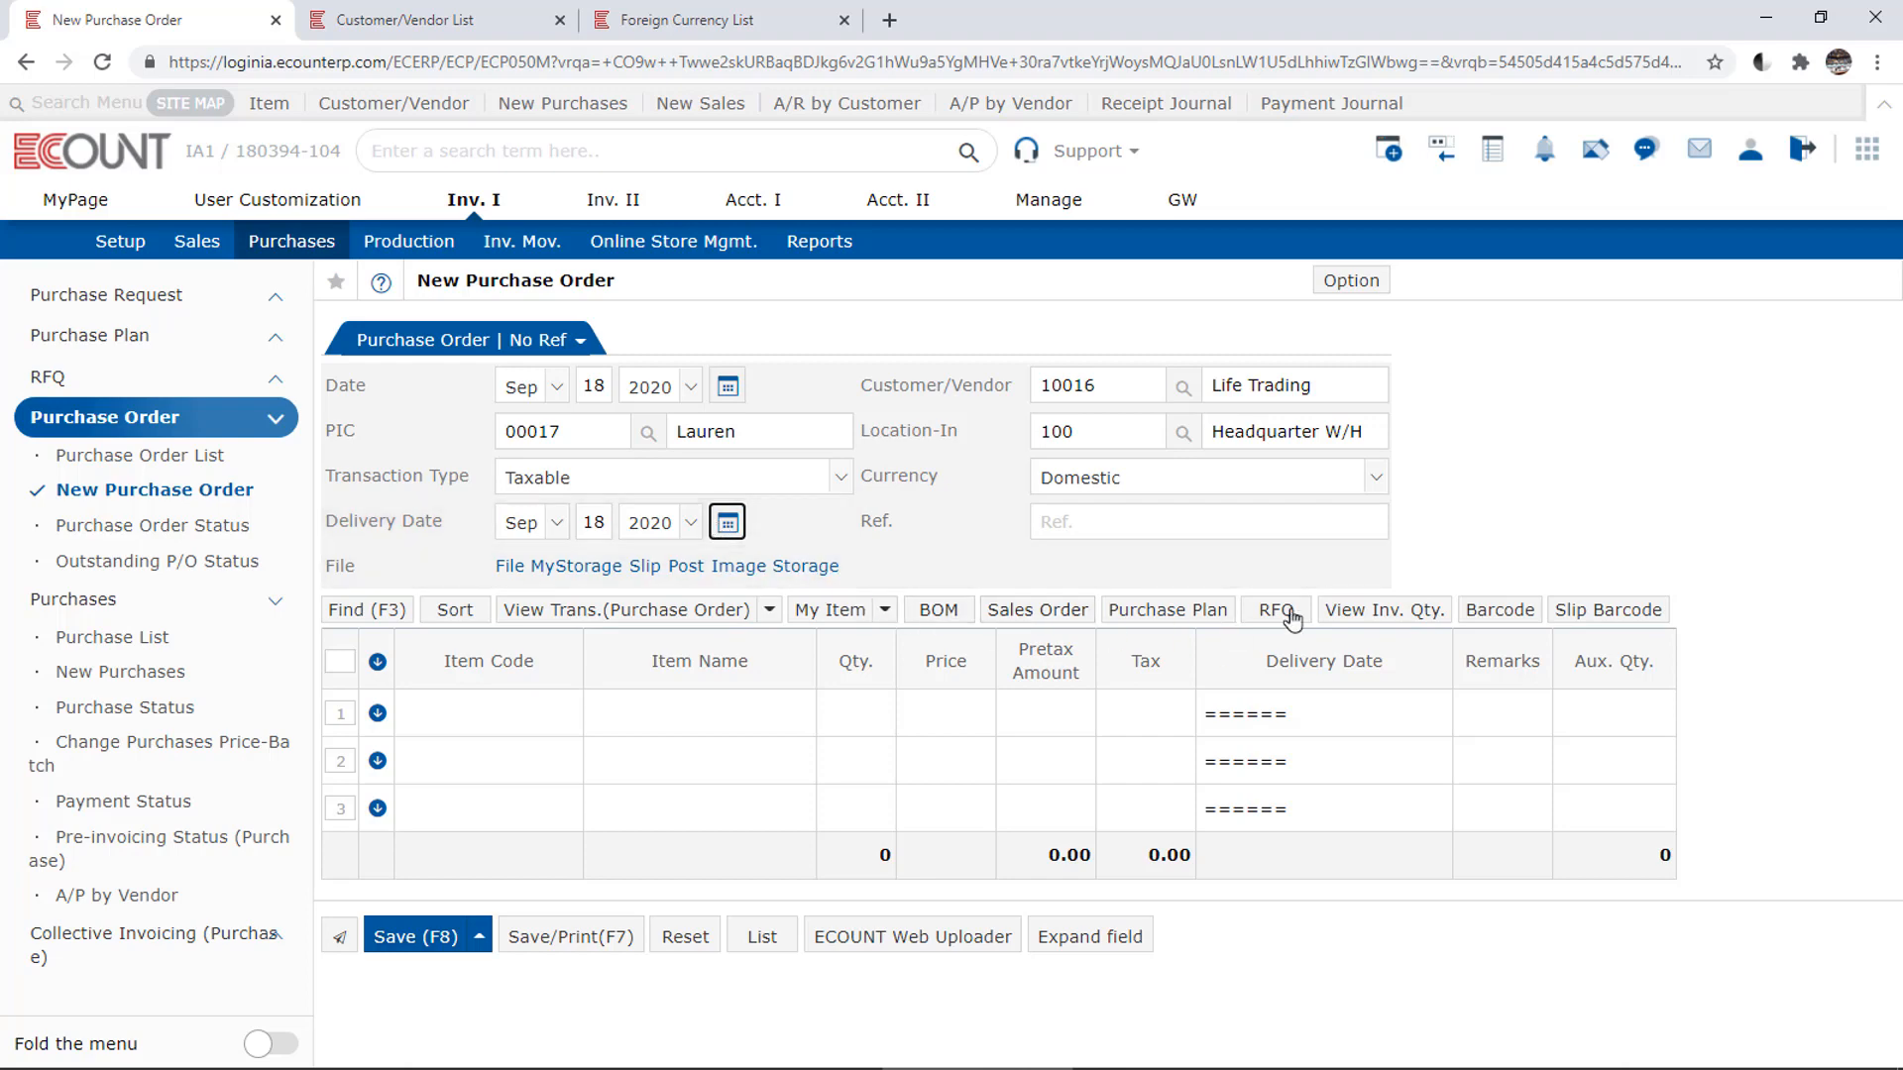
Step: Add the Text Type1 field to the header of the Default | No Ref purchase order input screen template
{"action": "left_click", "coordinate": [1379, 285]}
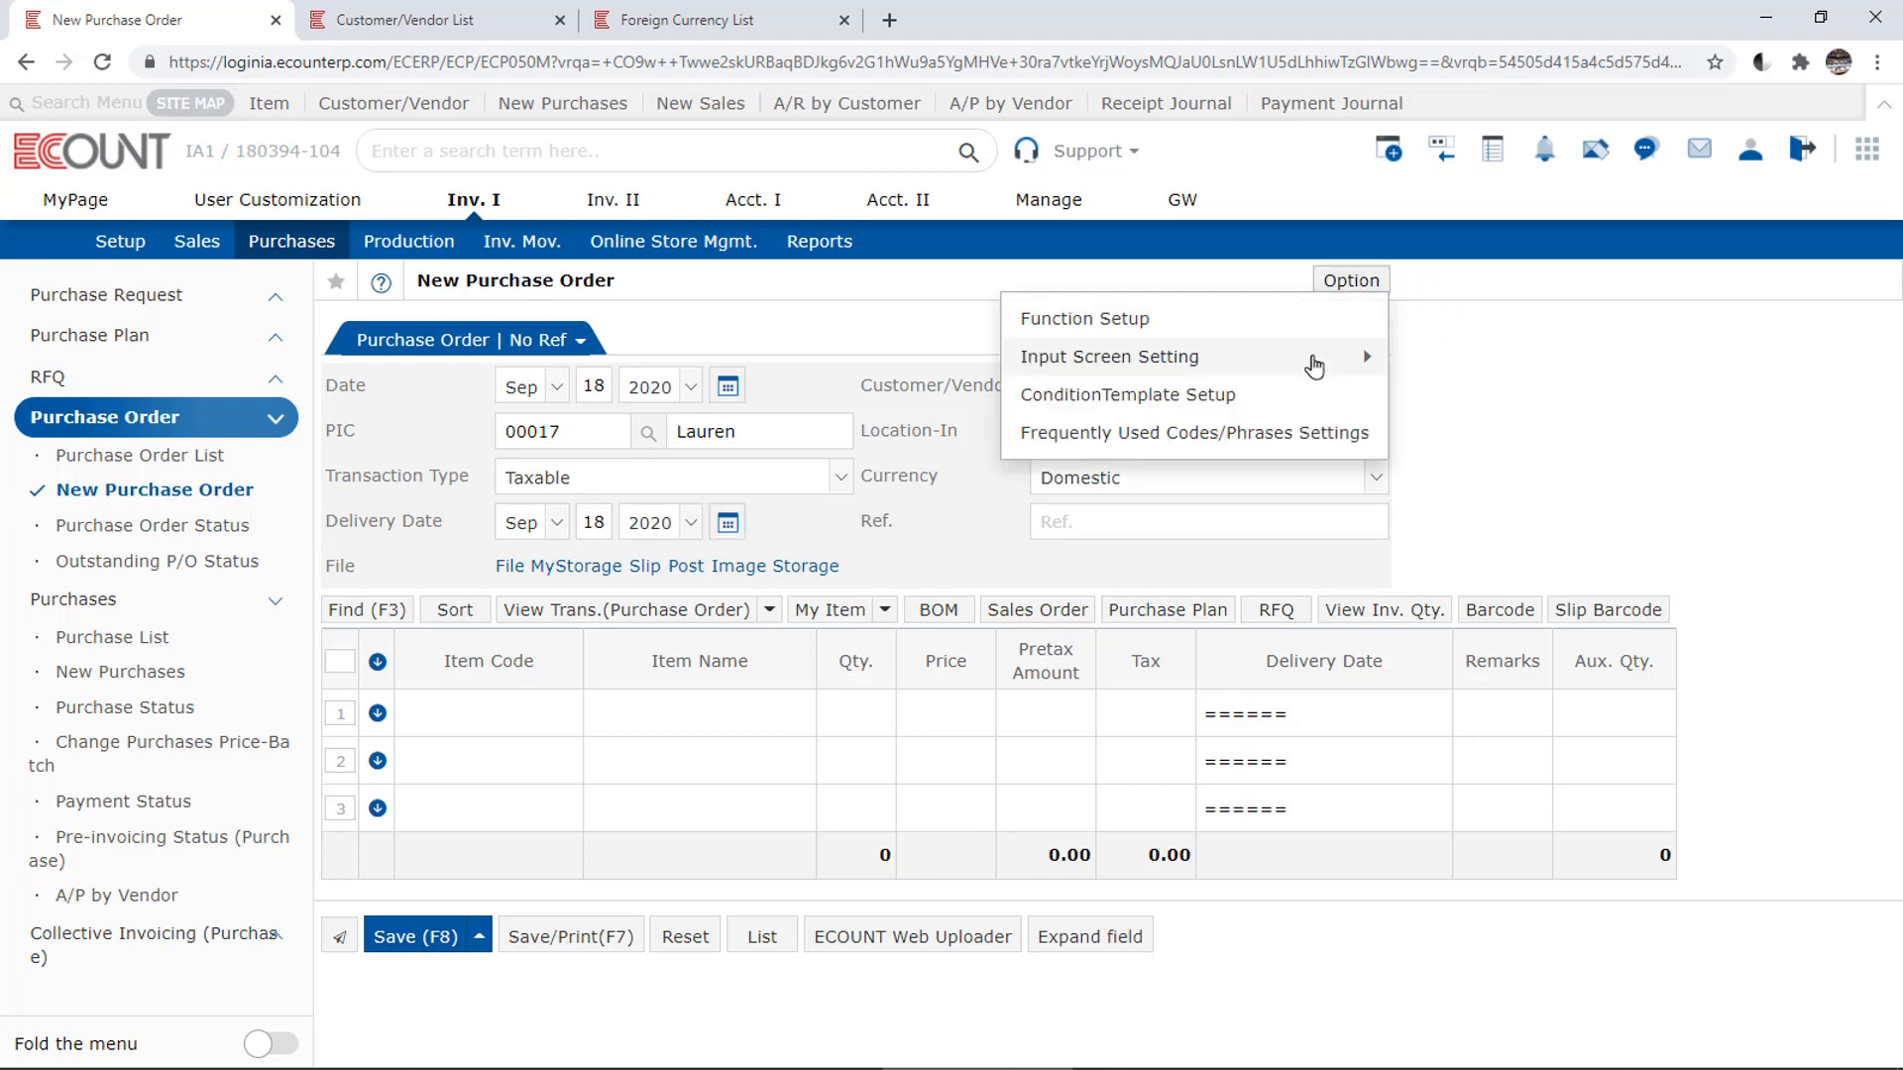
{"action": "mouse_move", "coordinate": [1110, 365]}
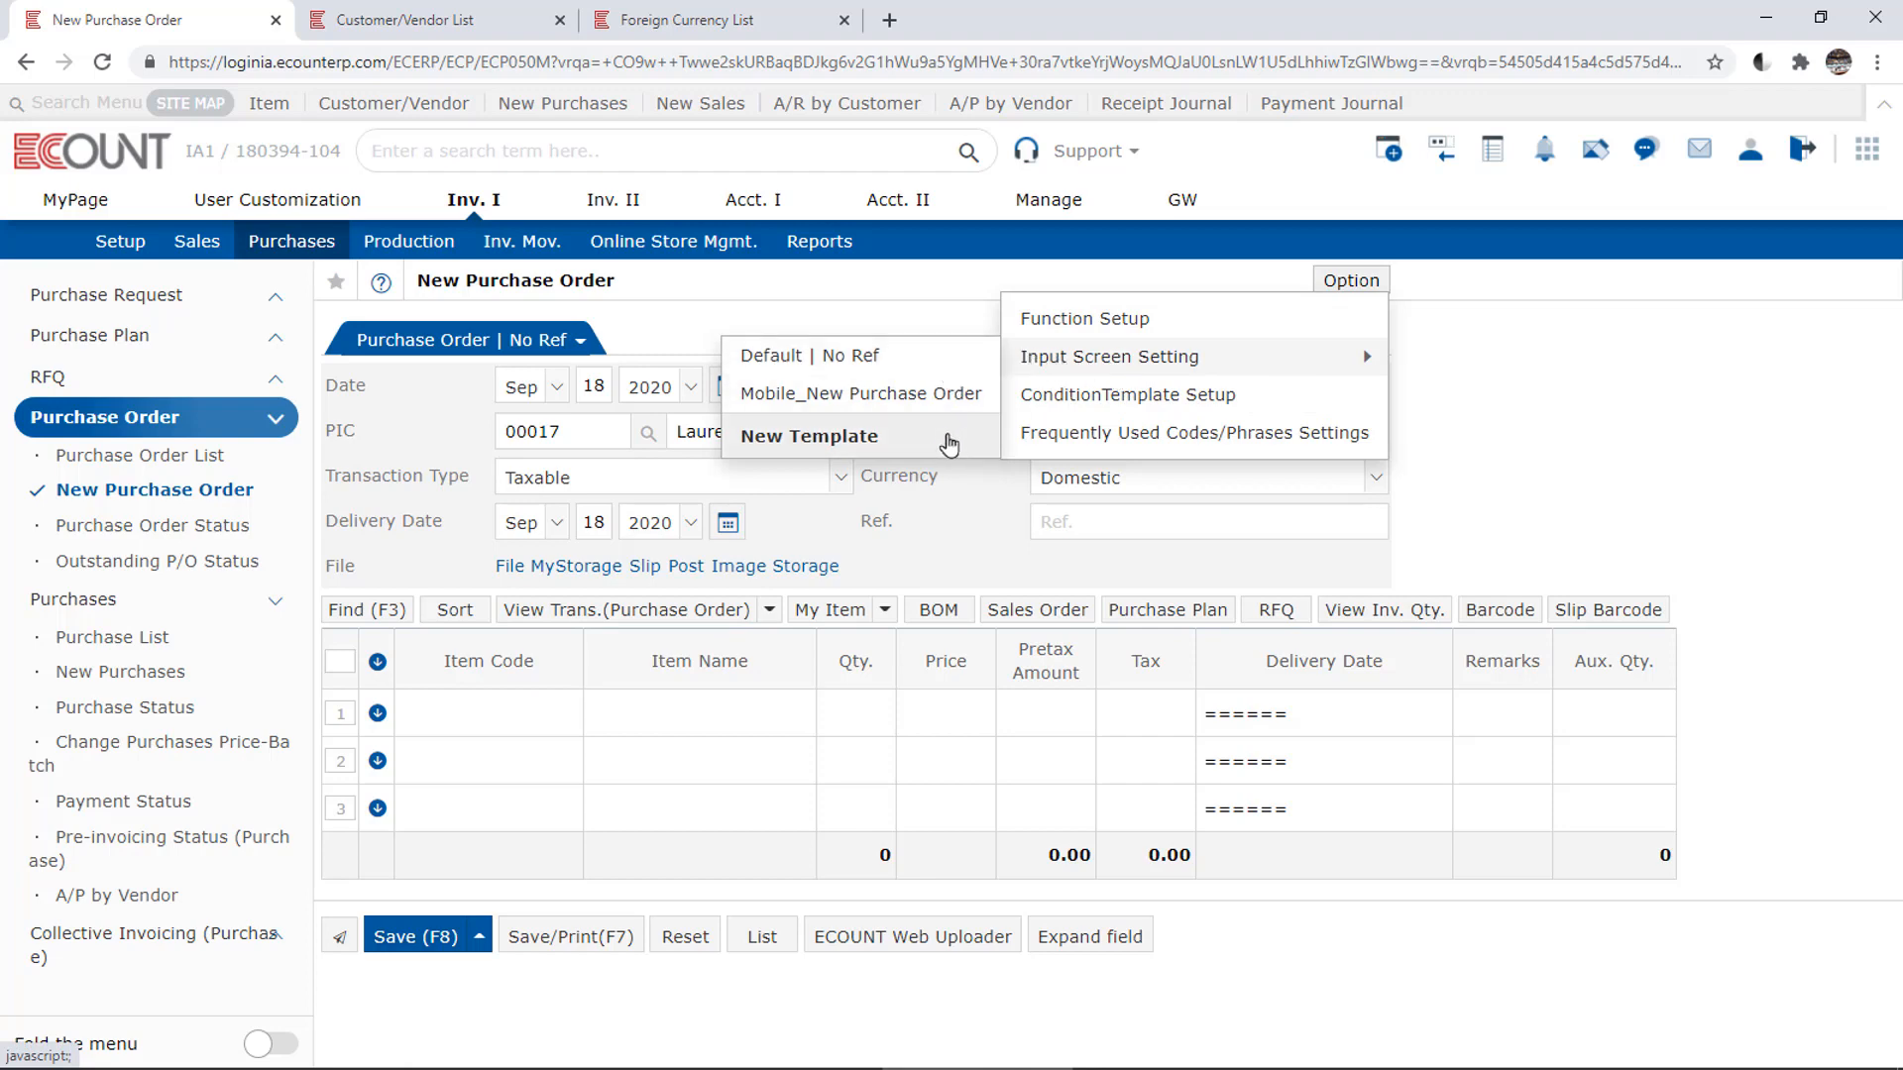
{"action": "left_click", "coordinate": [951, 368]}
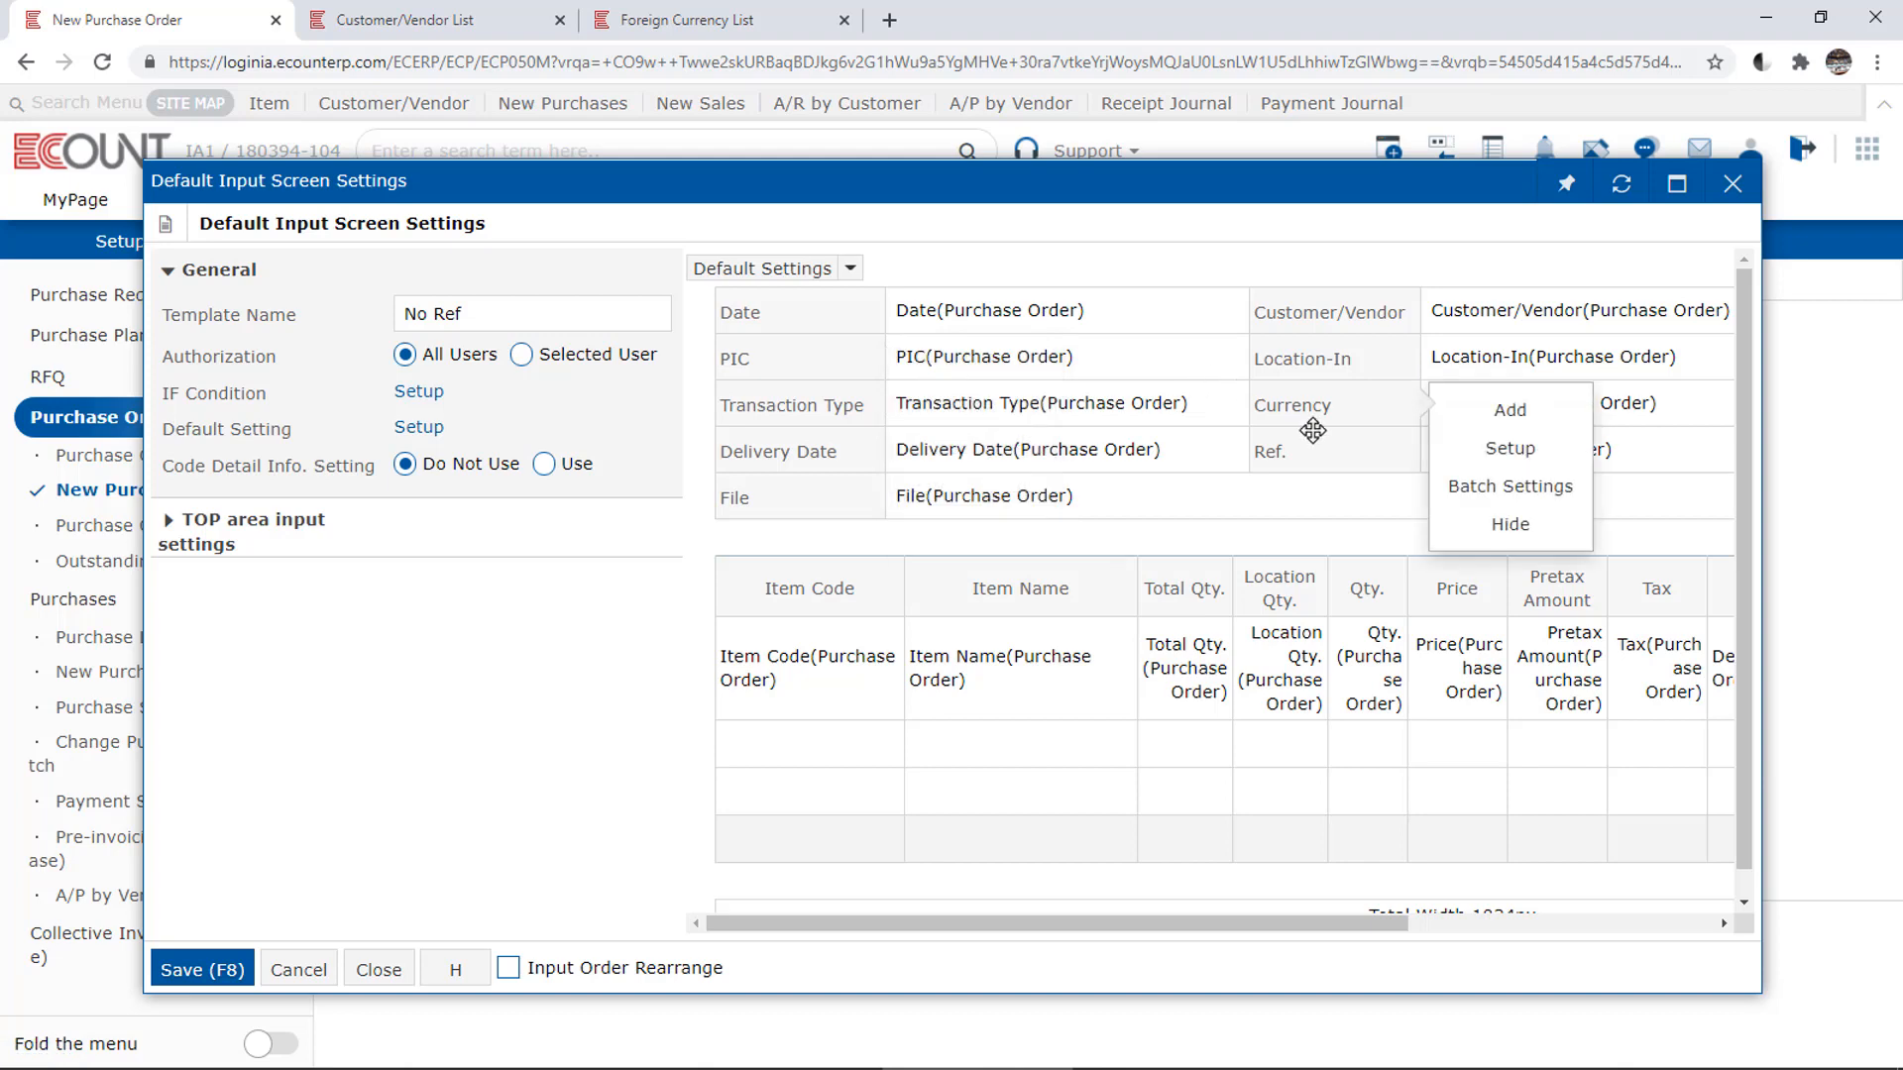
{"action": "mouse_move", "coordinate": [1334, 455]}
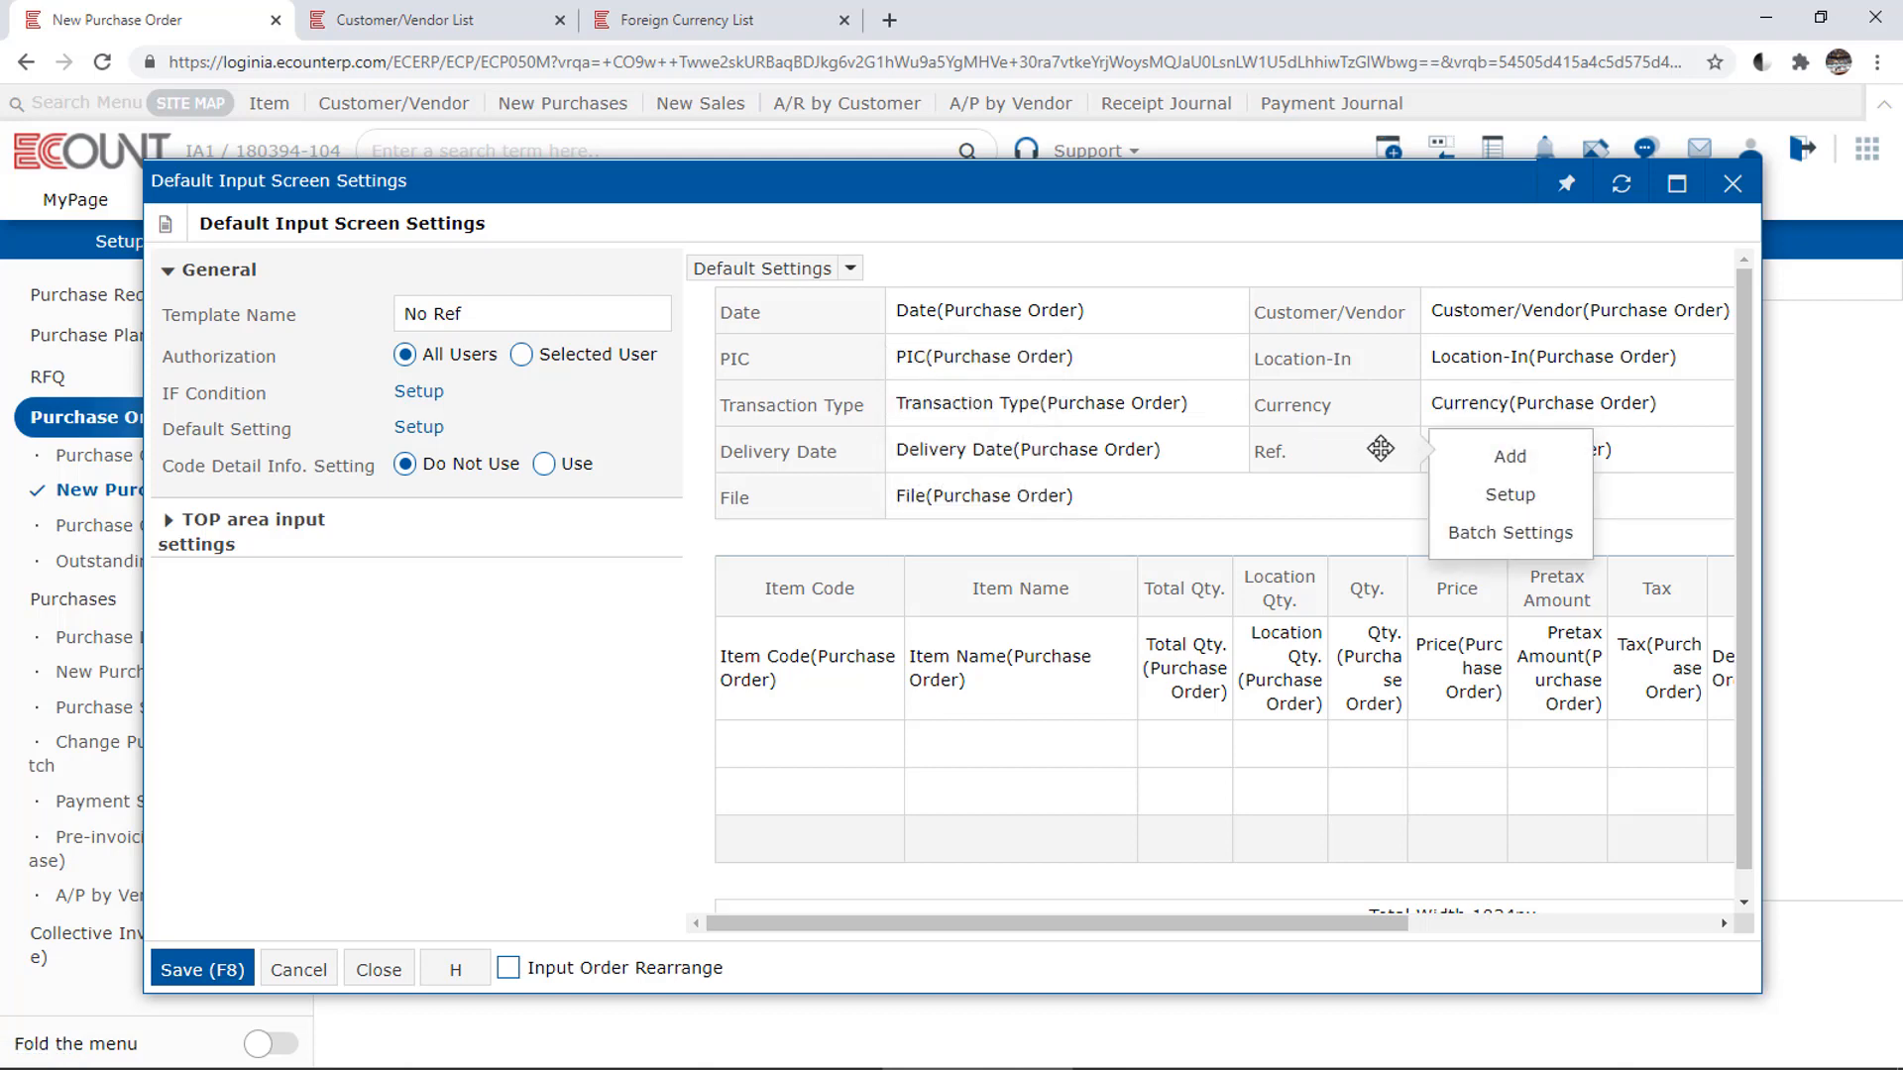
{"action": "left_click", "coordinate": [1510, 458]}
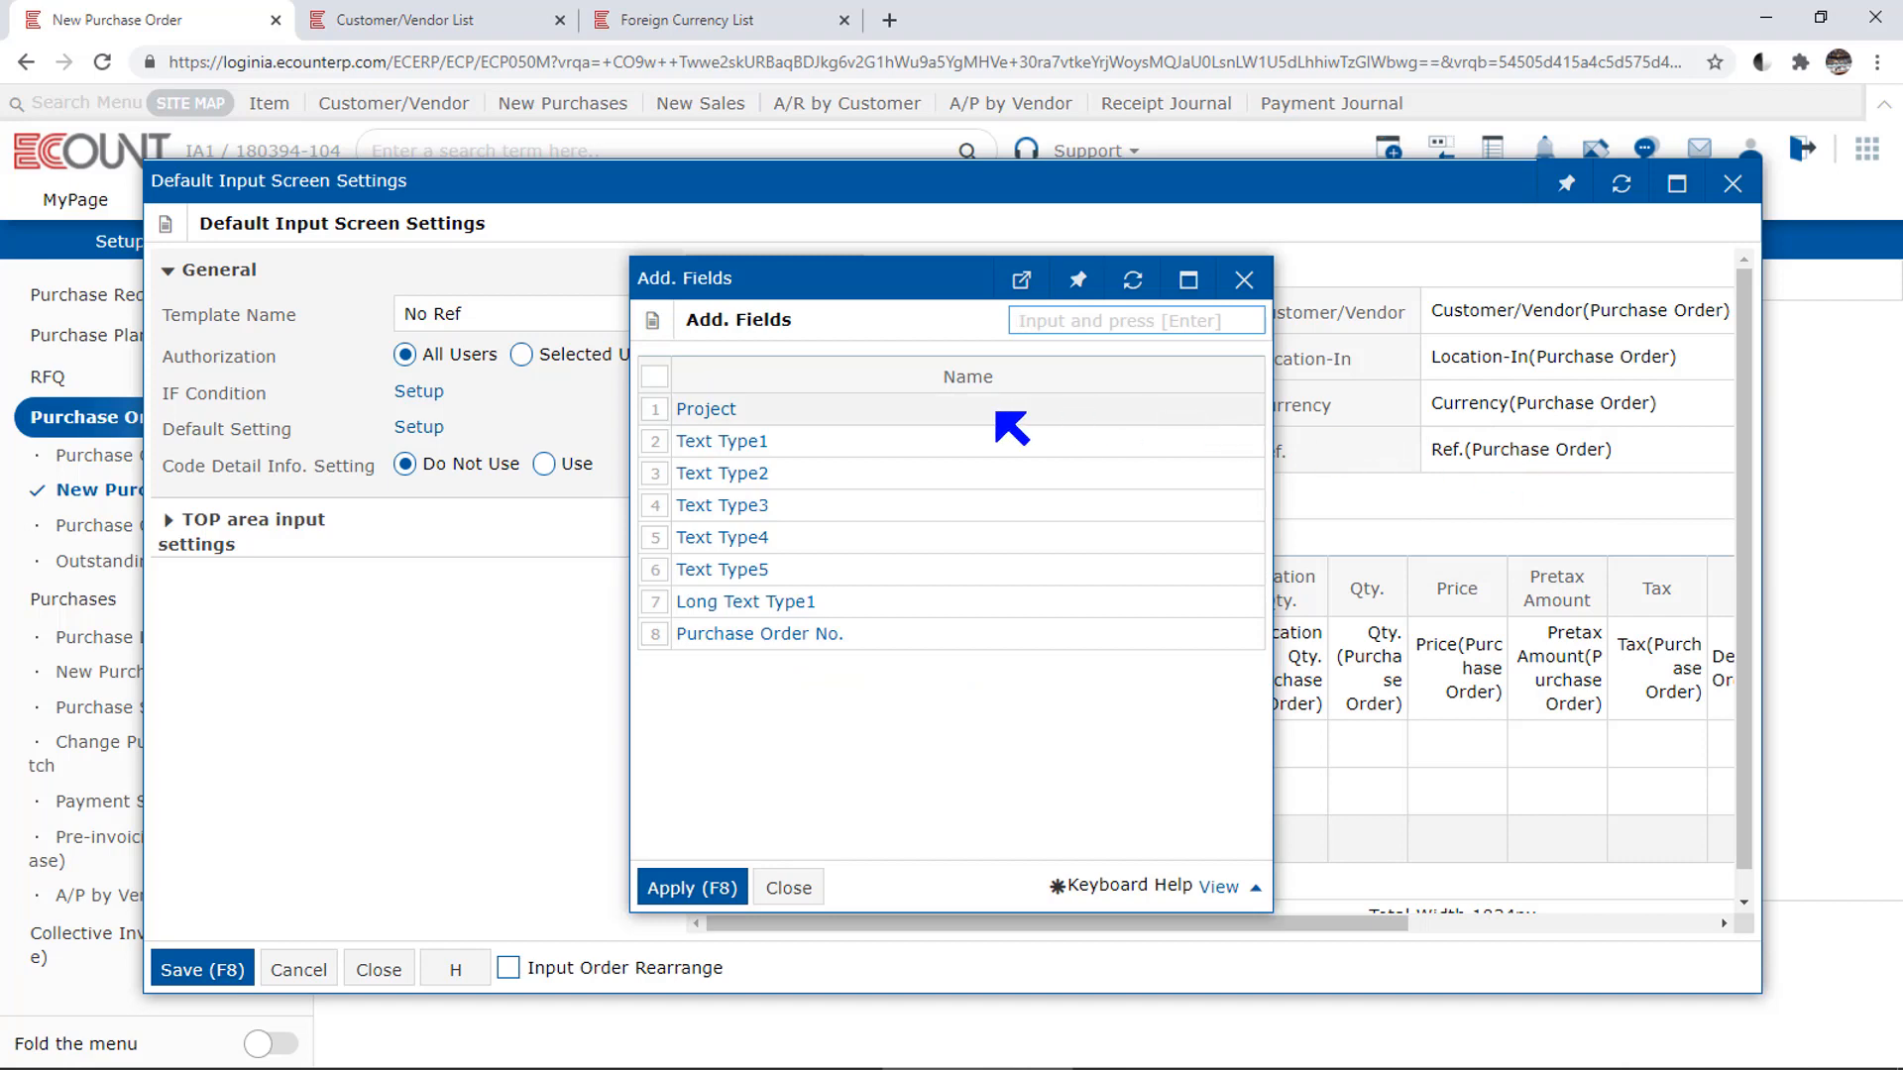
{"action": "left_click", "coordinate": [758, 443]}
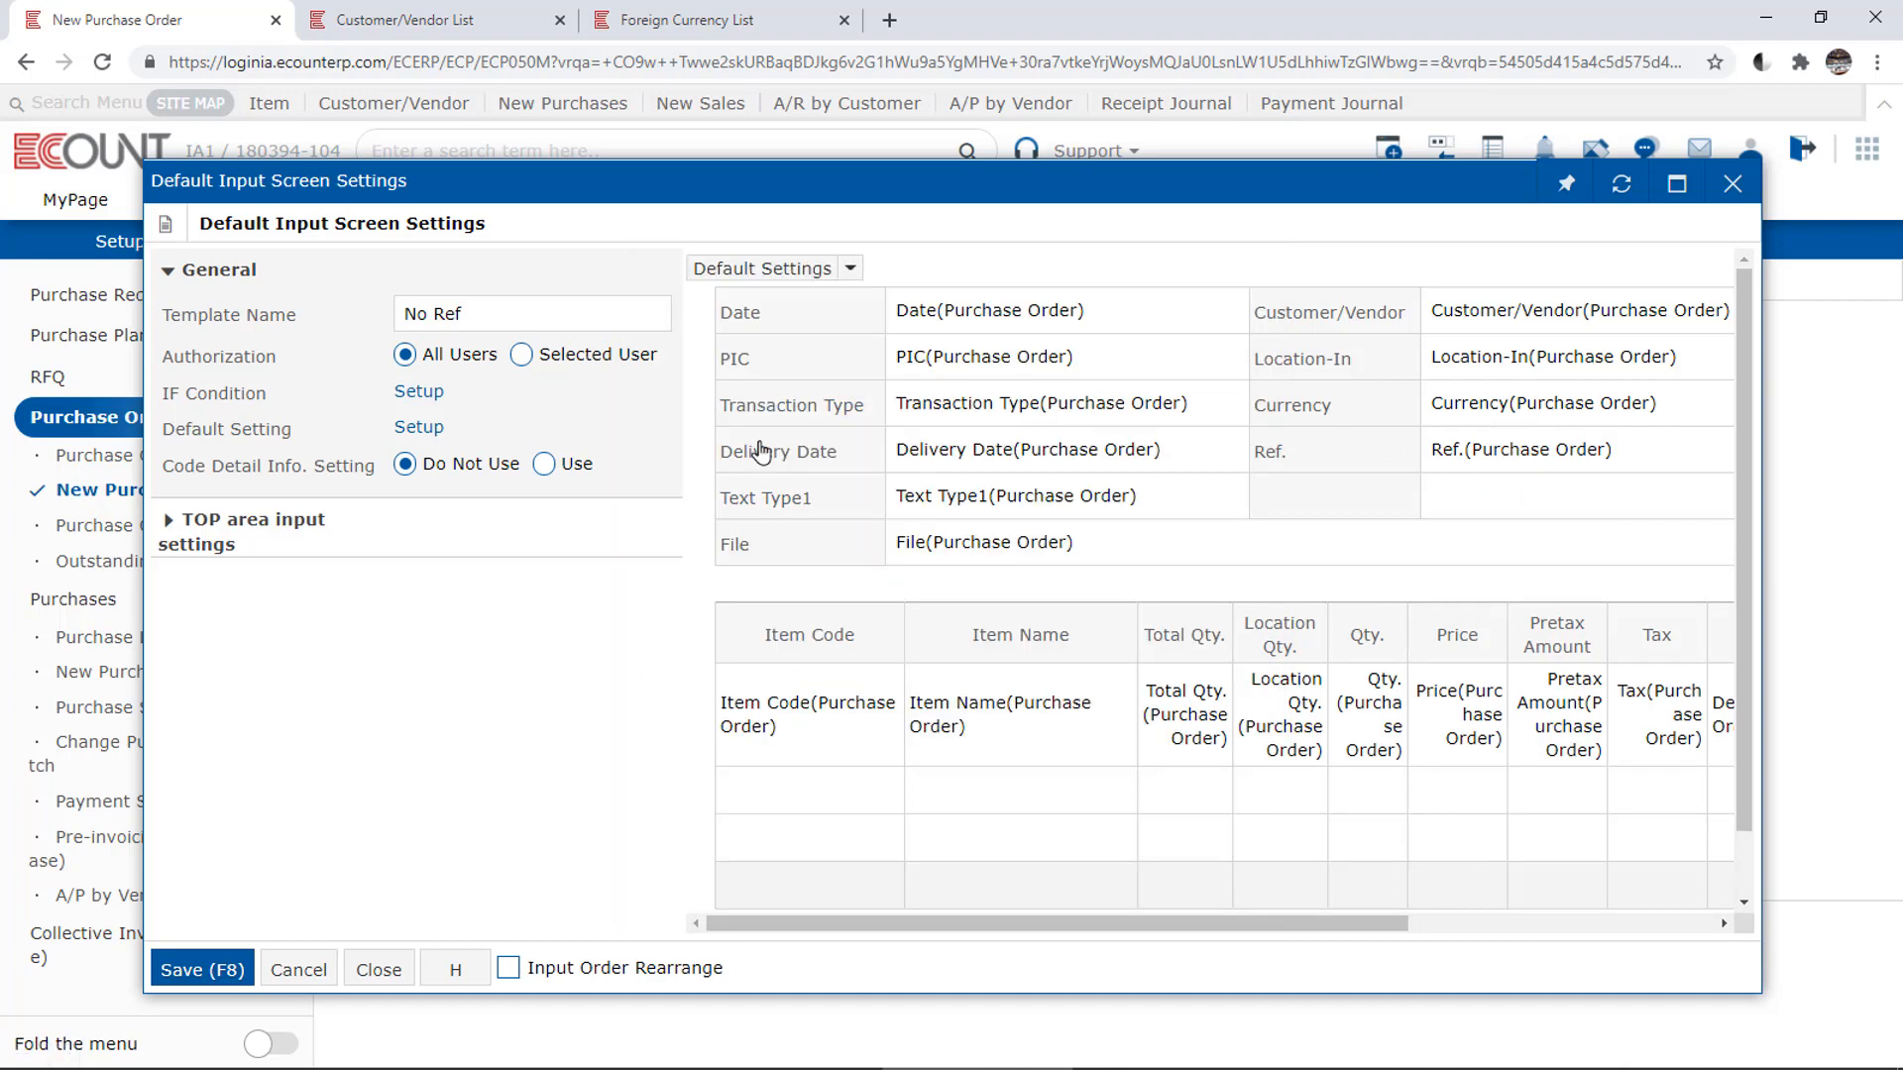
Step: Set the Text Type1 field's display name to Destination in its setup
{"action": "mouse_move", "coordinate": [818, 498]}
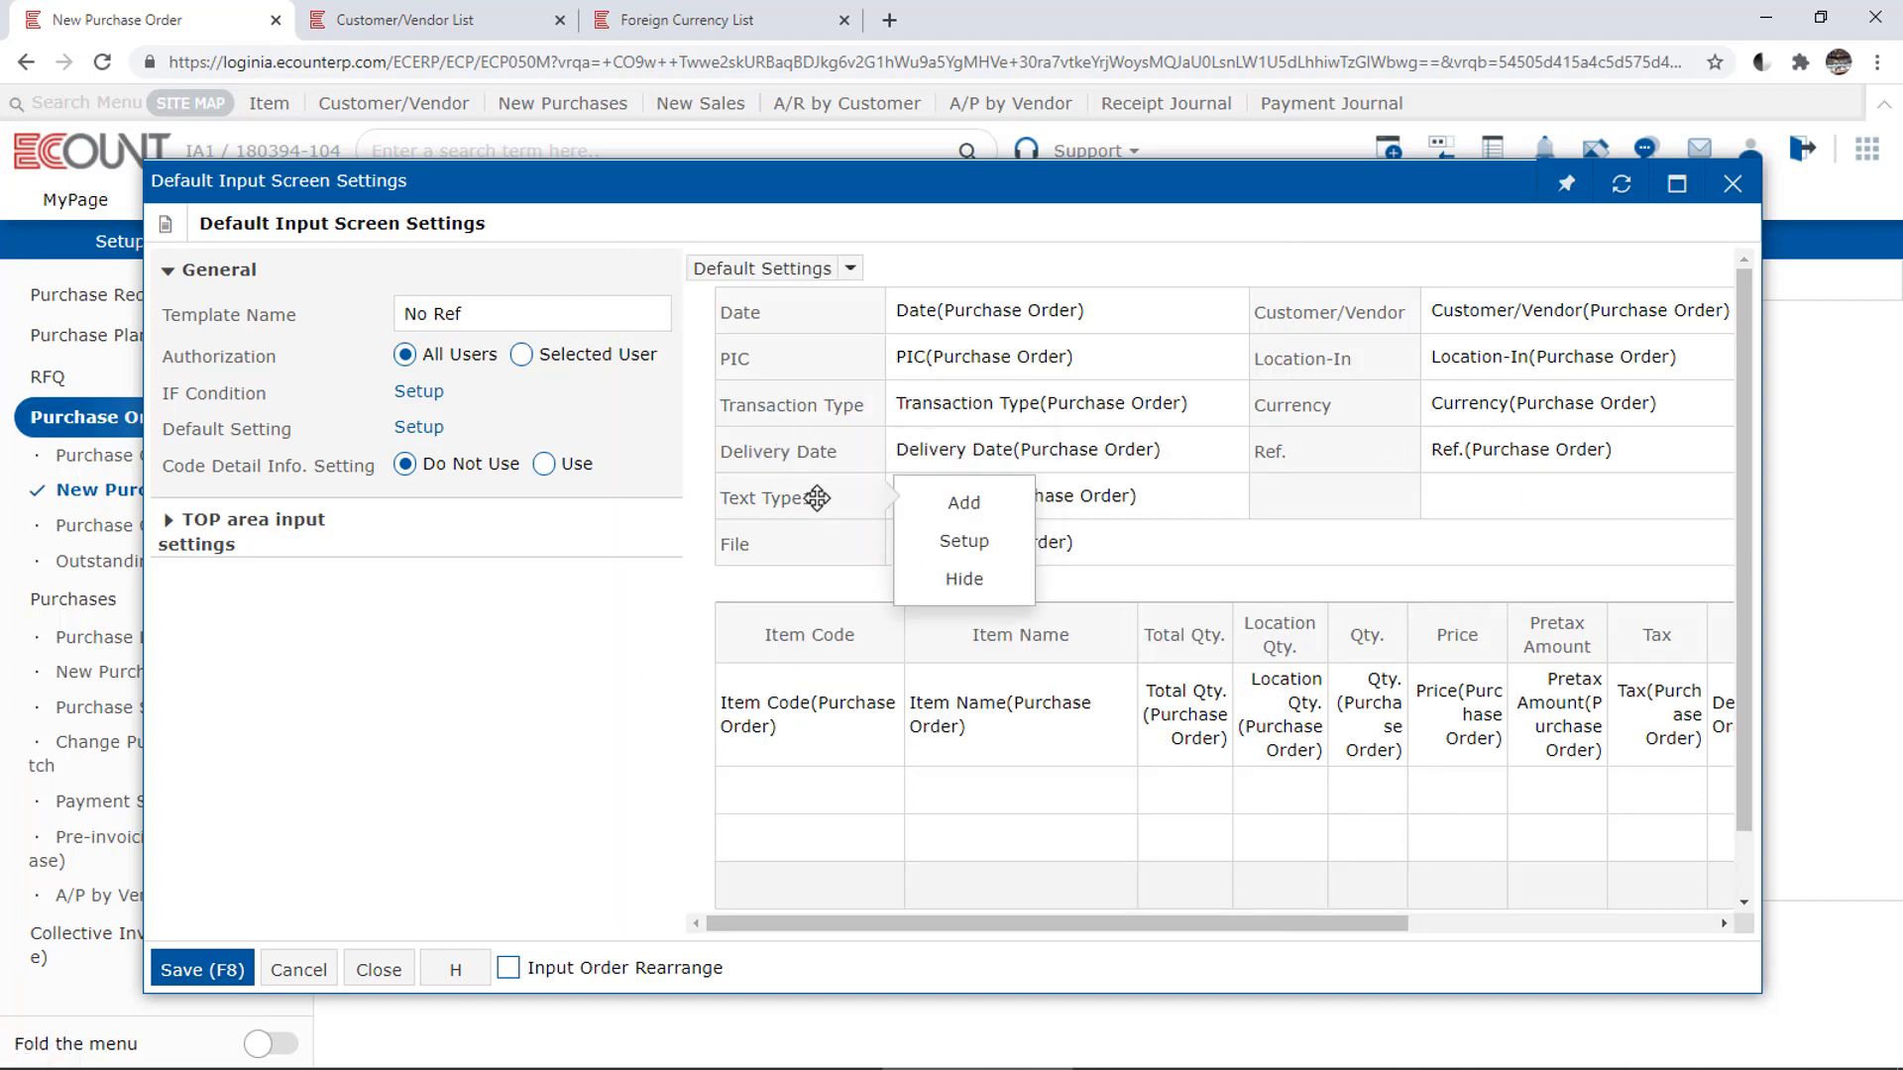
{"action": "left_click", "coordinate": [1000, 551]}
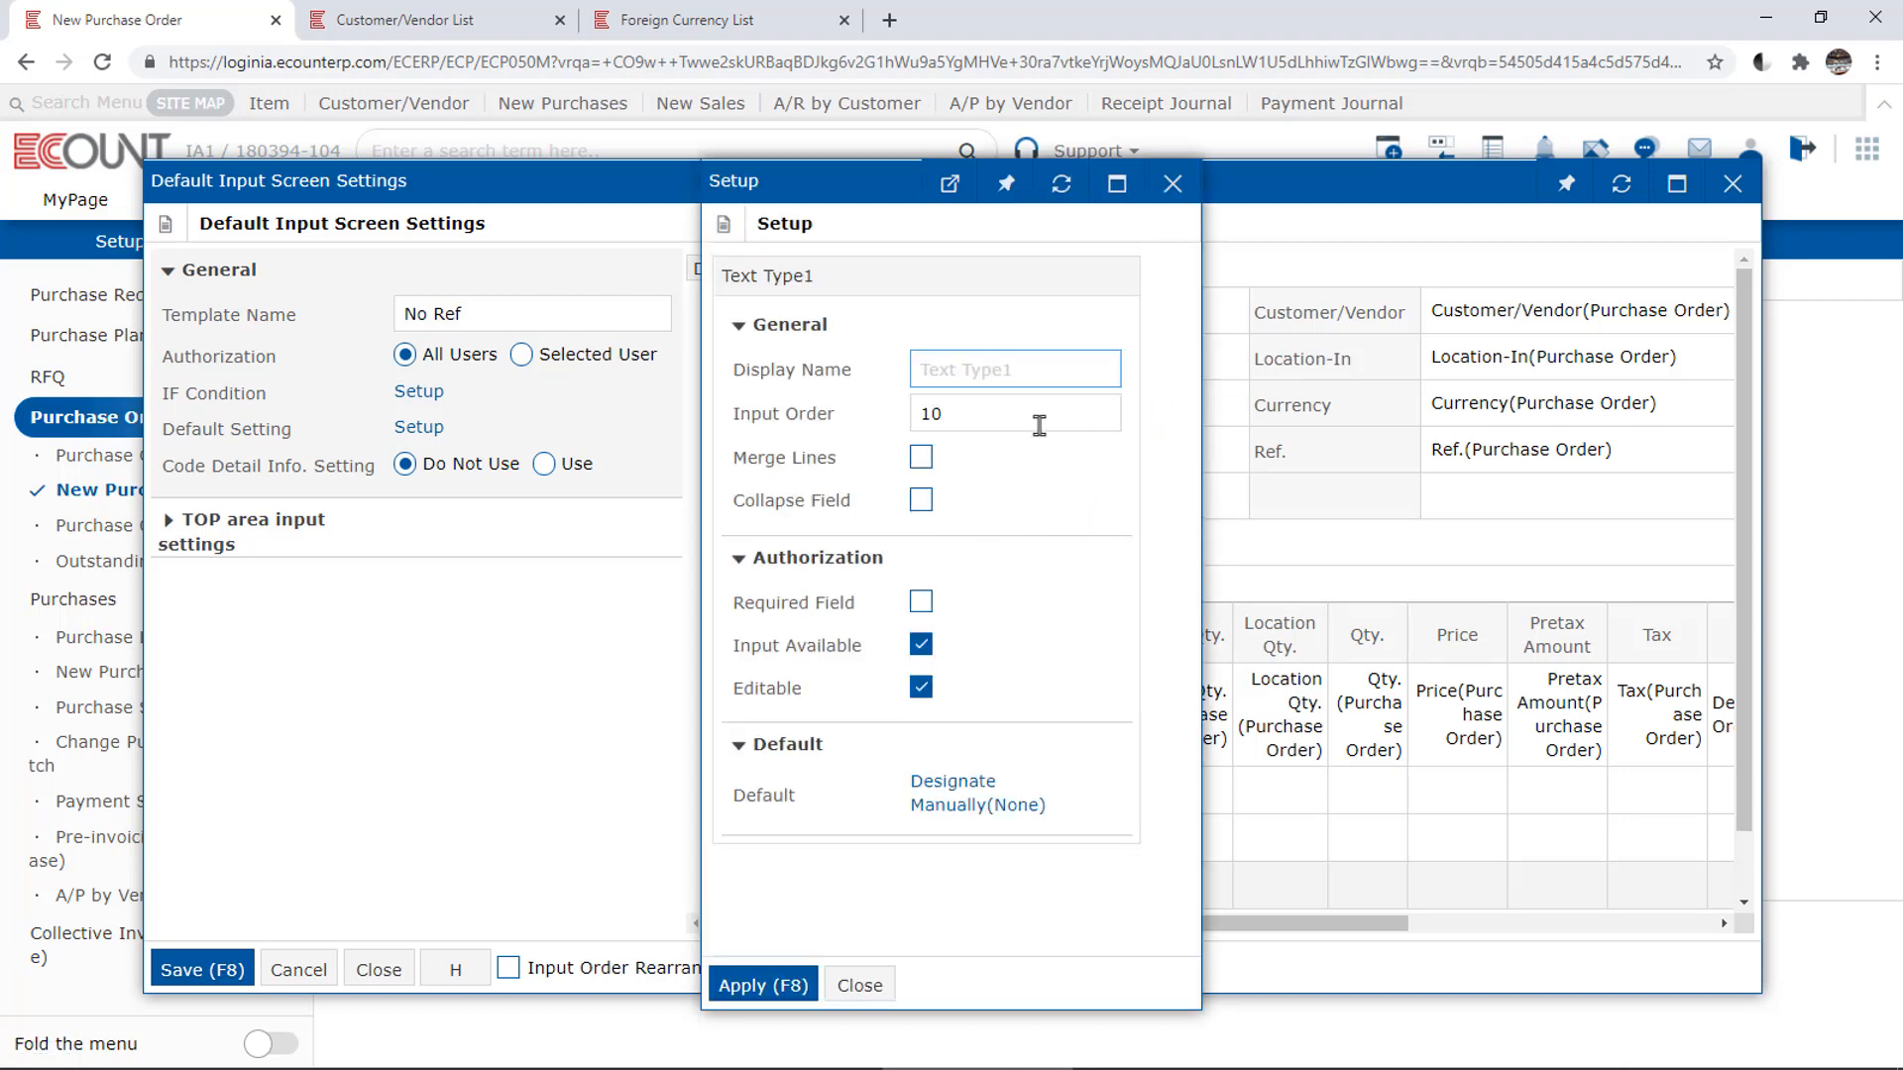
{"action": "left_click", "coordinate": [1131, 375]}
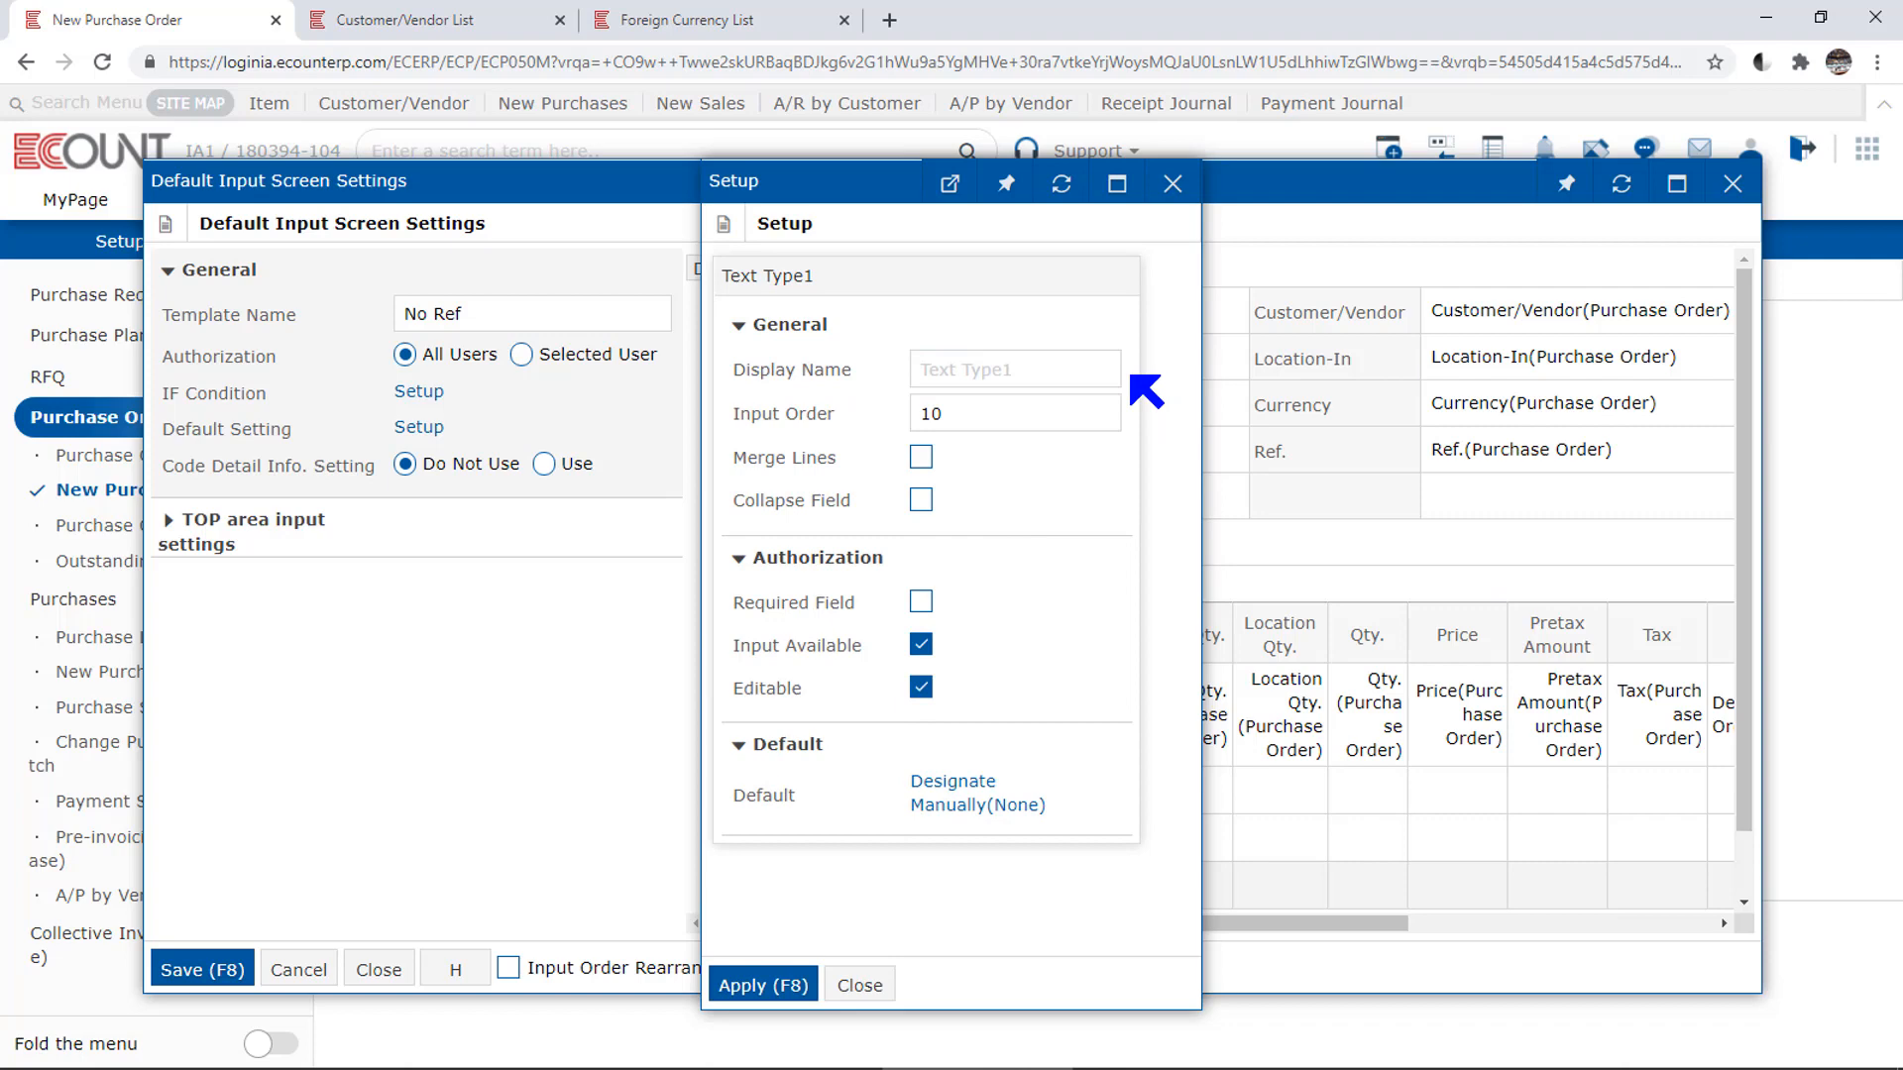
{"action": "left_click", "coordinate": [1042, 374]}
{"action": "type", "text": "Destination"}
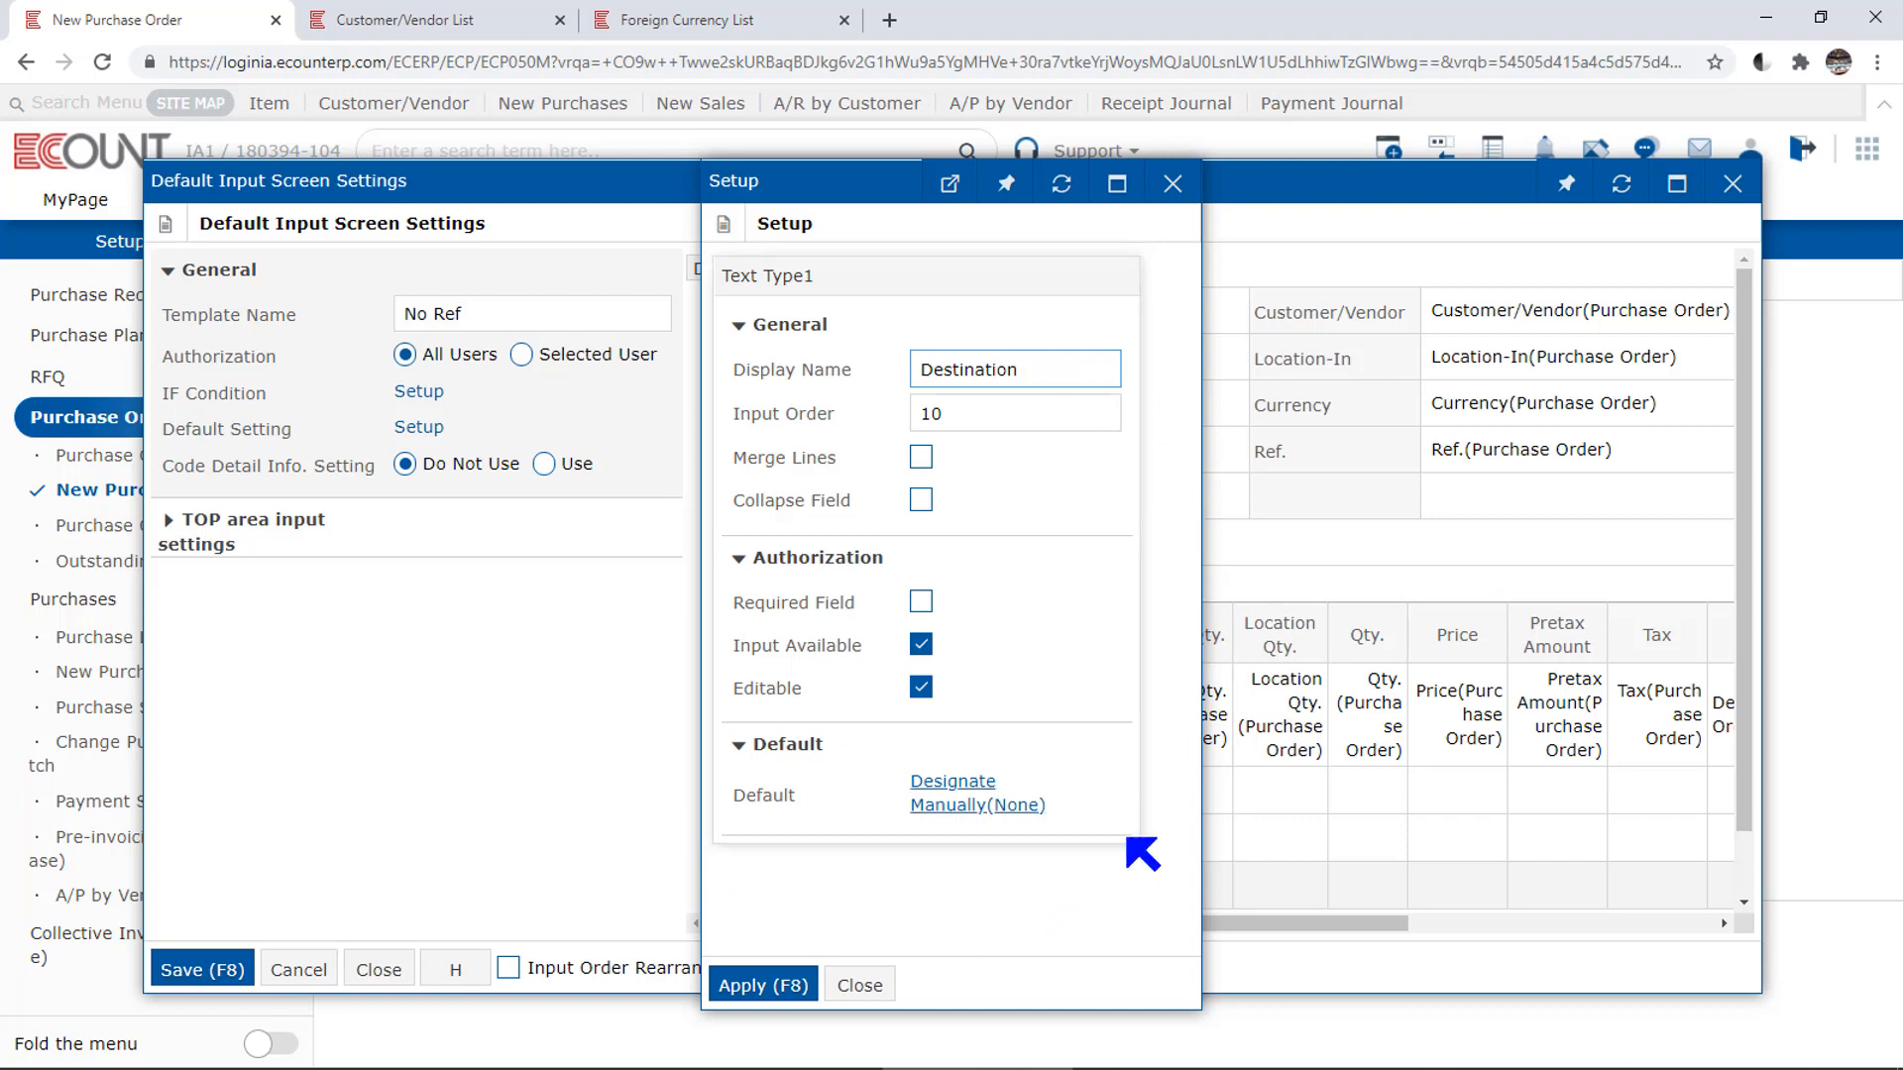
{"action": "left_click", "coordinate": [1088, 884]}
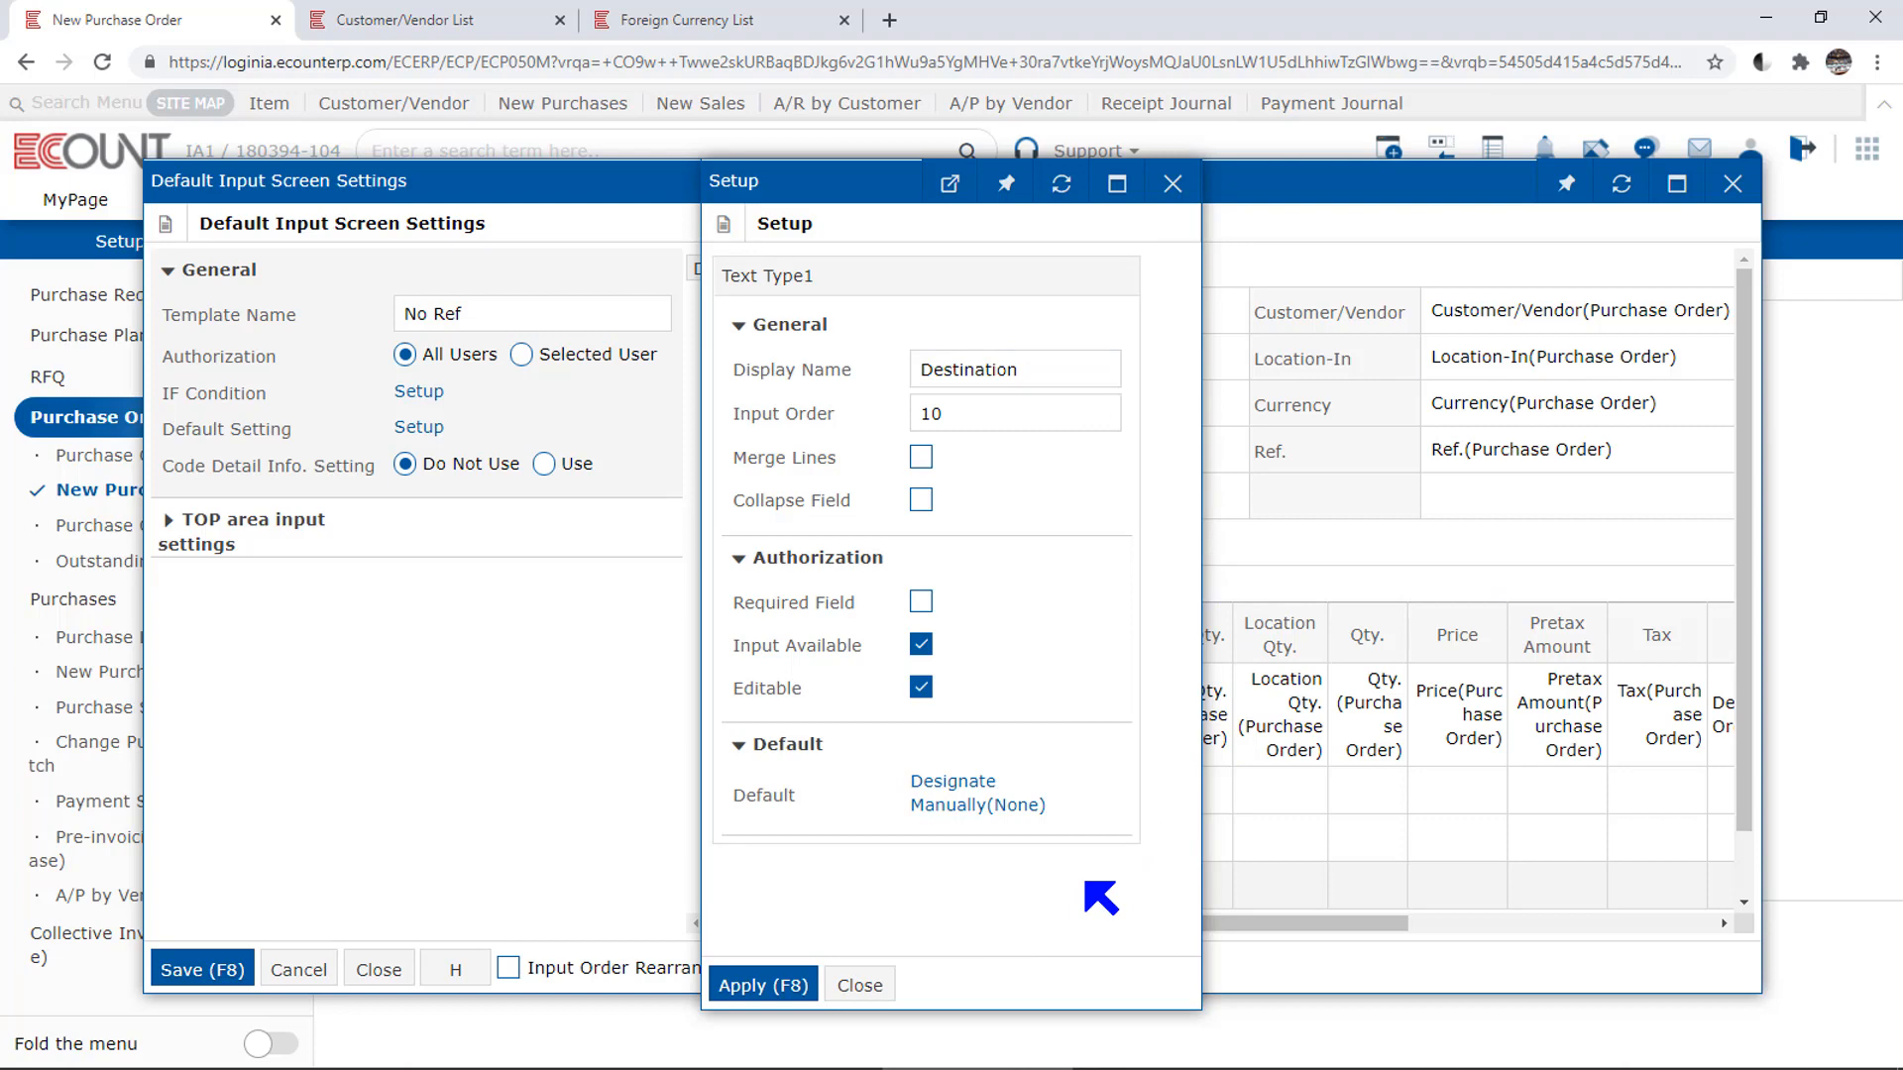
Step: Try Load Info. with Load Cust./Vend. Info. as the Destination field's first default source, and close the input screen settings without saving
{"action": "left_click", "coordinate": [922, 807]}
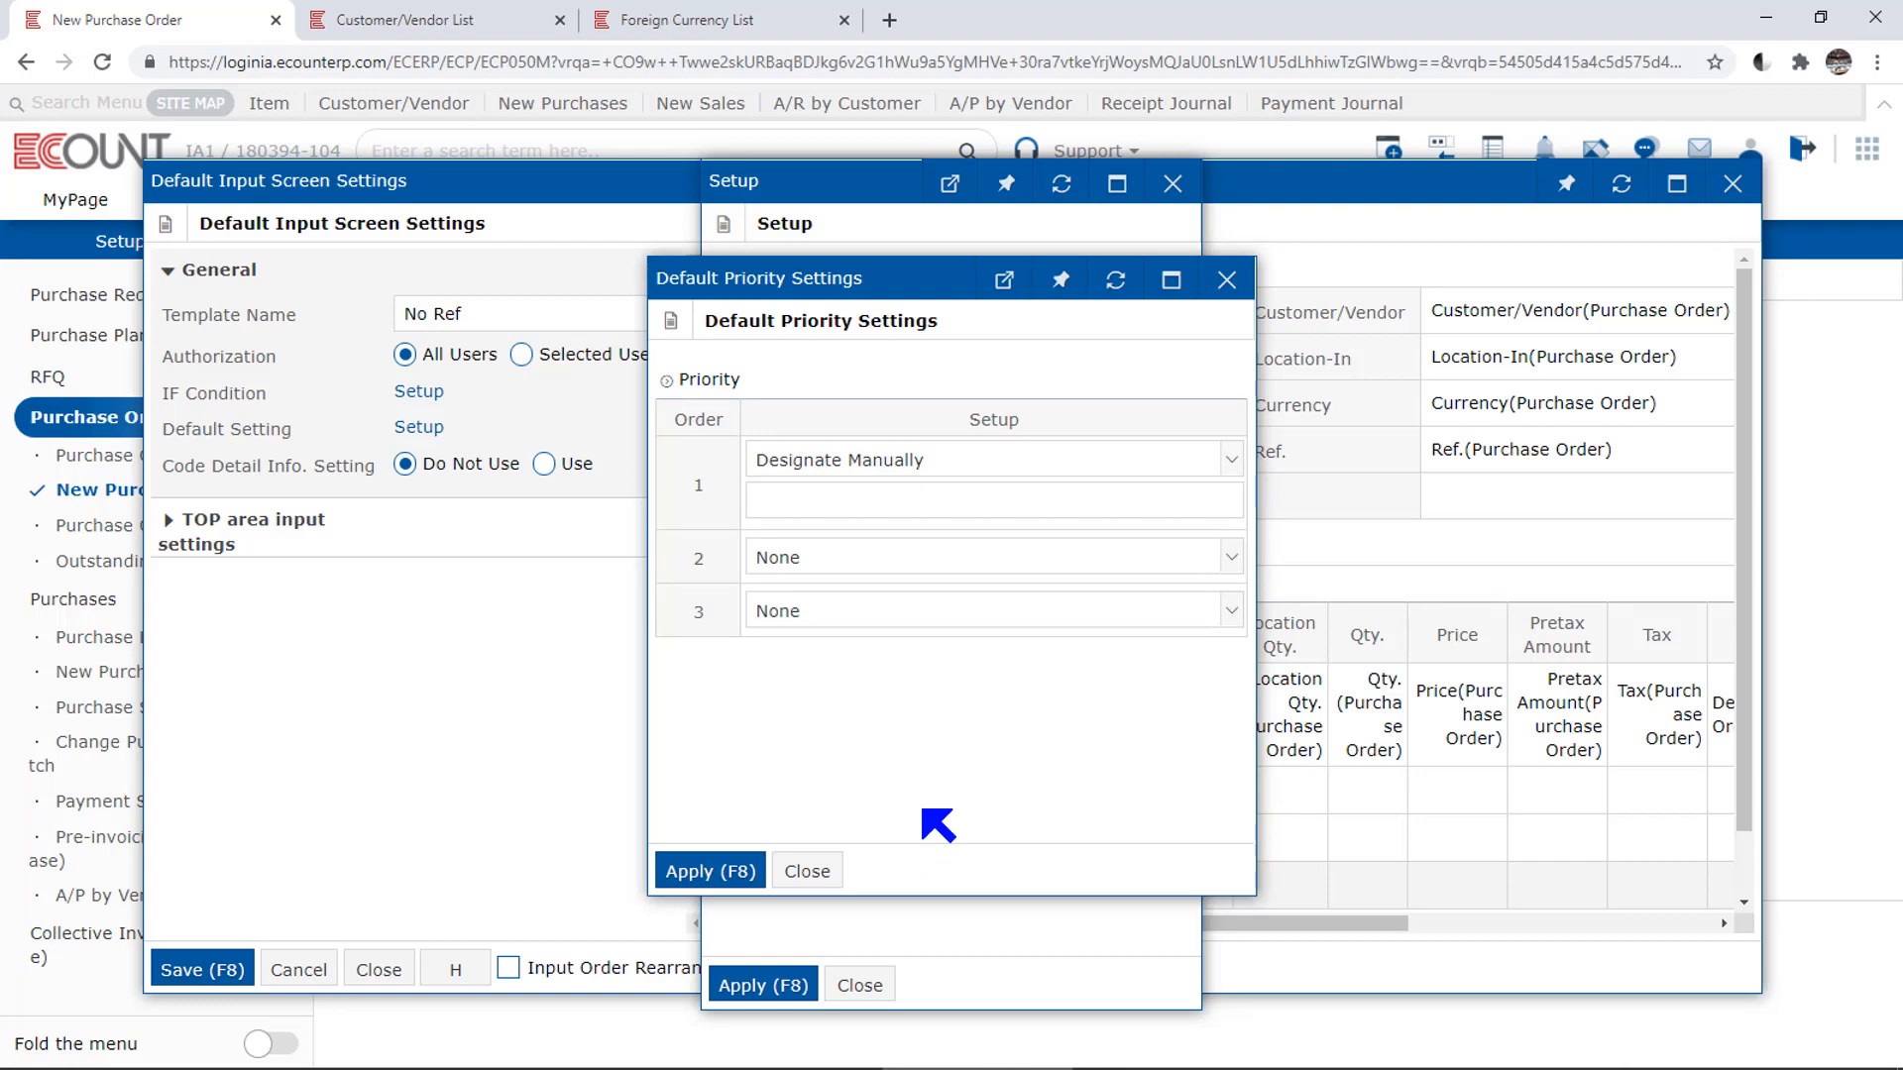
{"action": "left_click", "coordinate": [1058, 505]}
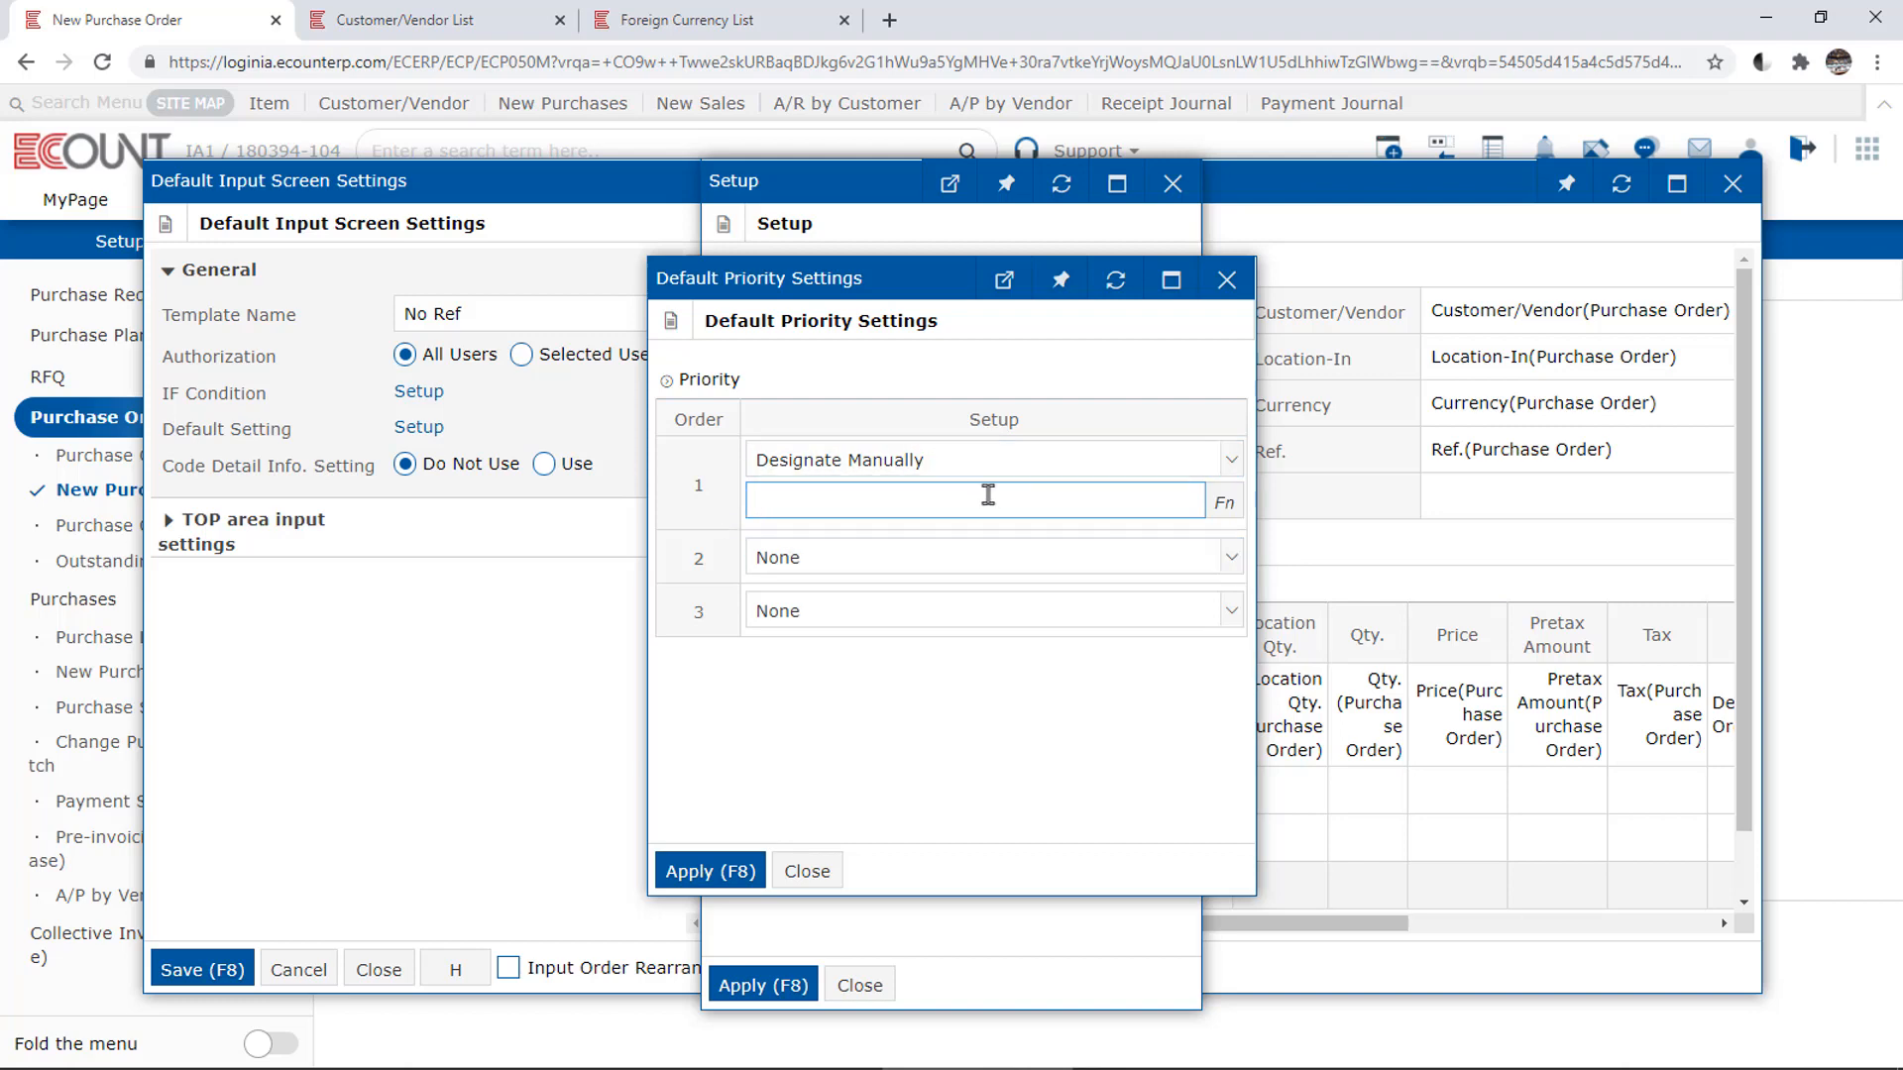
{"action": "left_click", "coordinate": [1062, 473]}
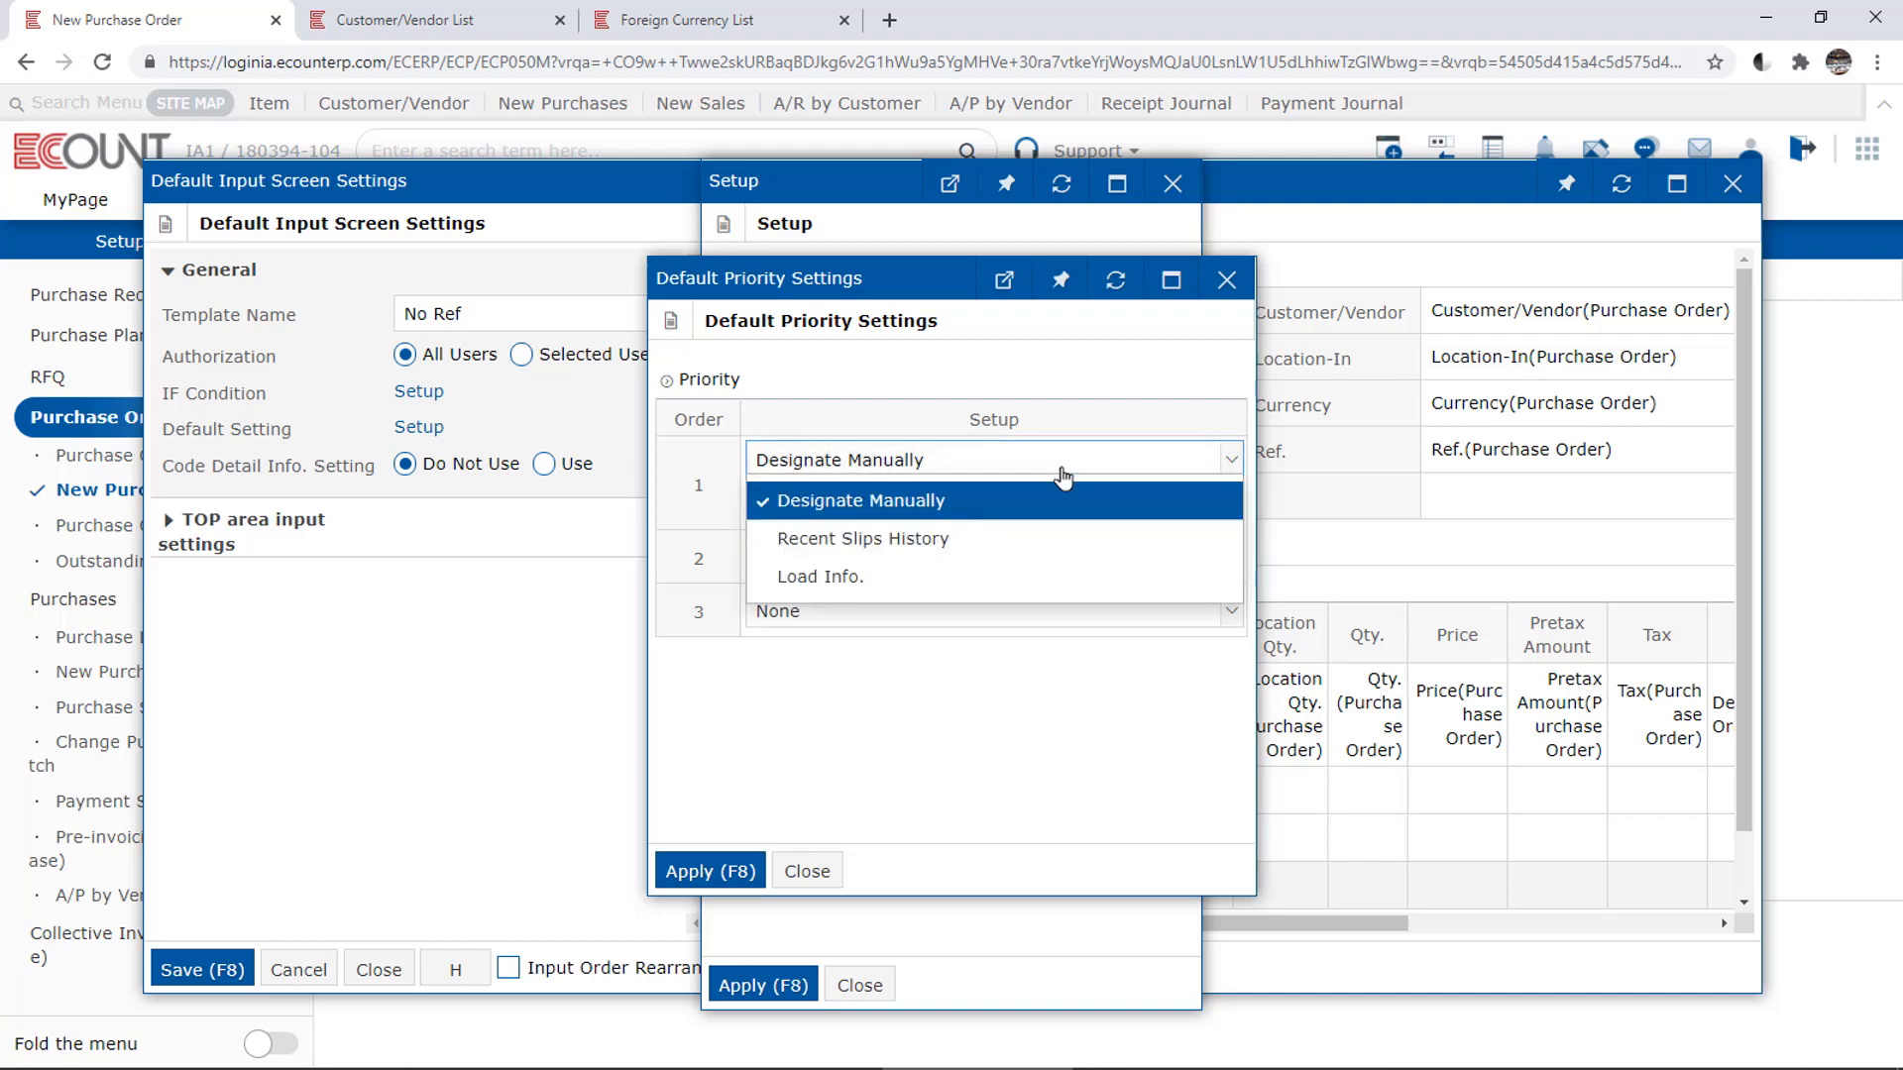
{"action": "left_click", "coordinate": [1146, 589]}
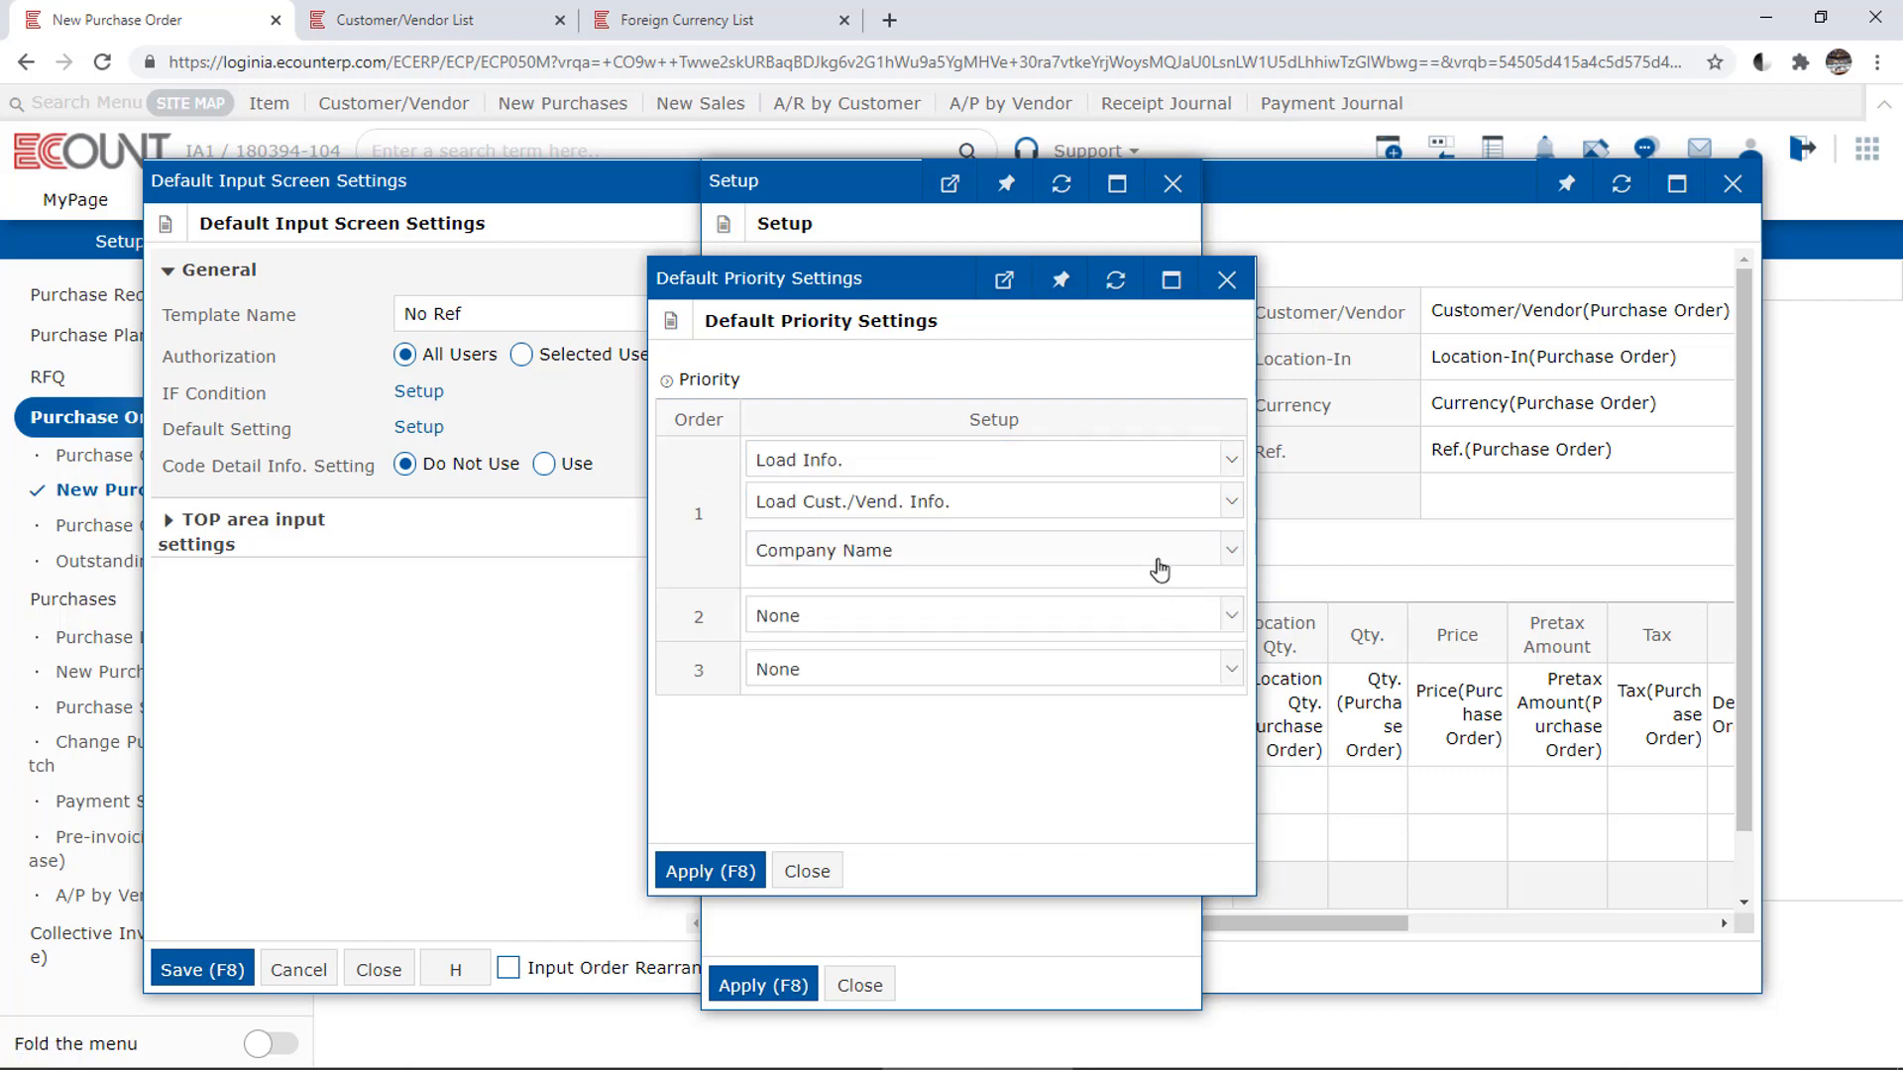
{"action": "left_click", "coordinate": [1157, 562]}
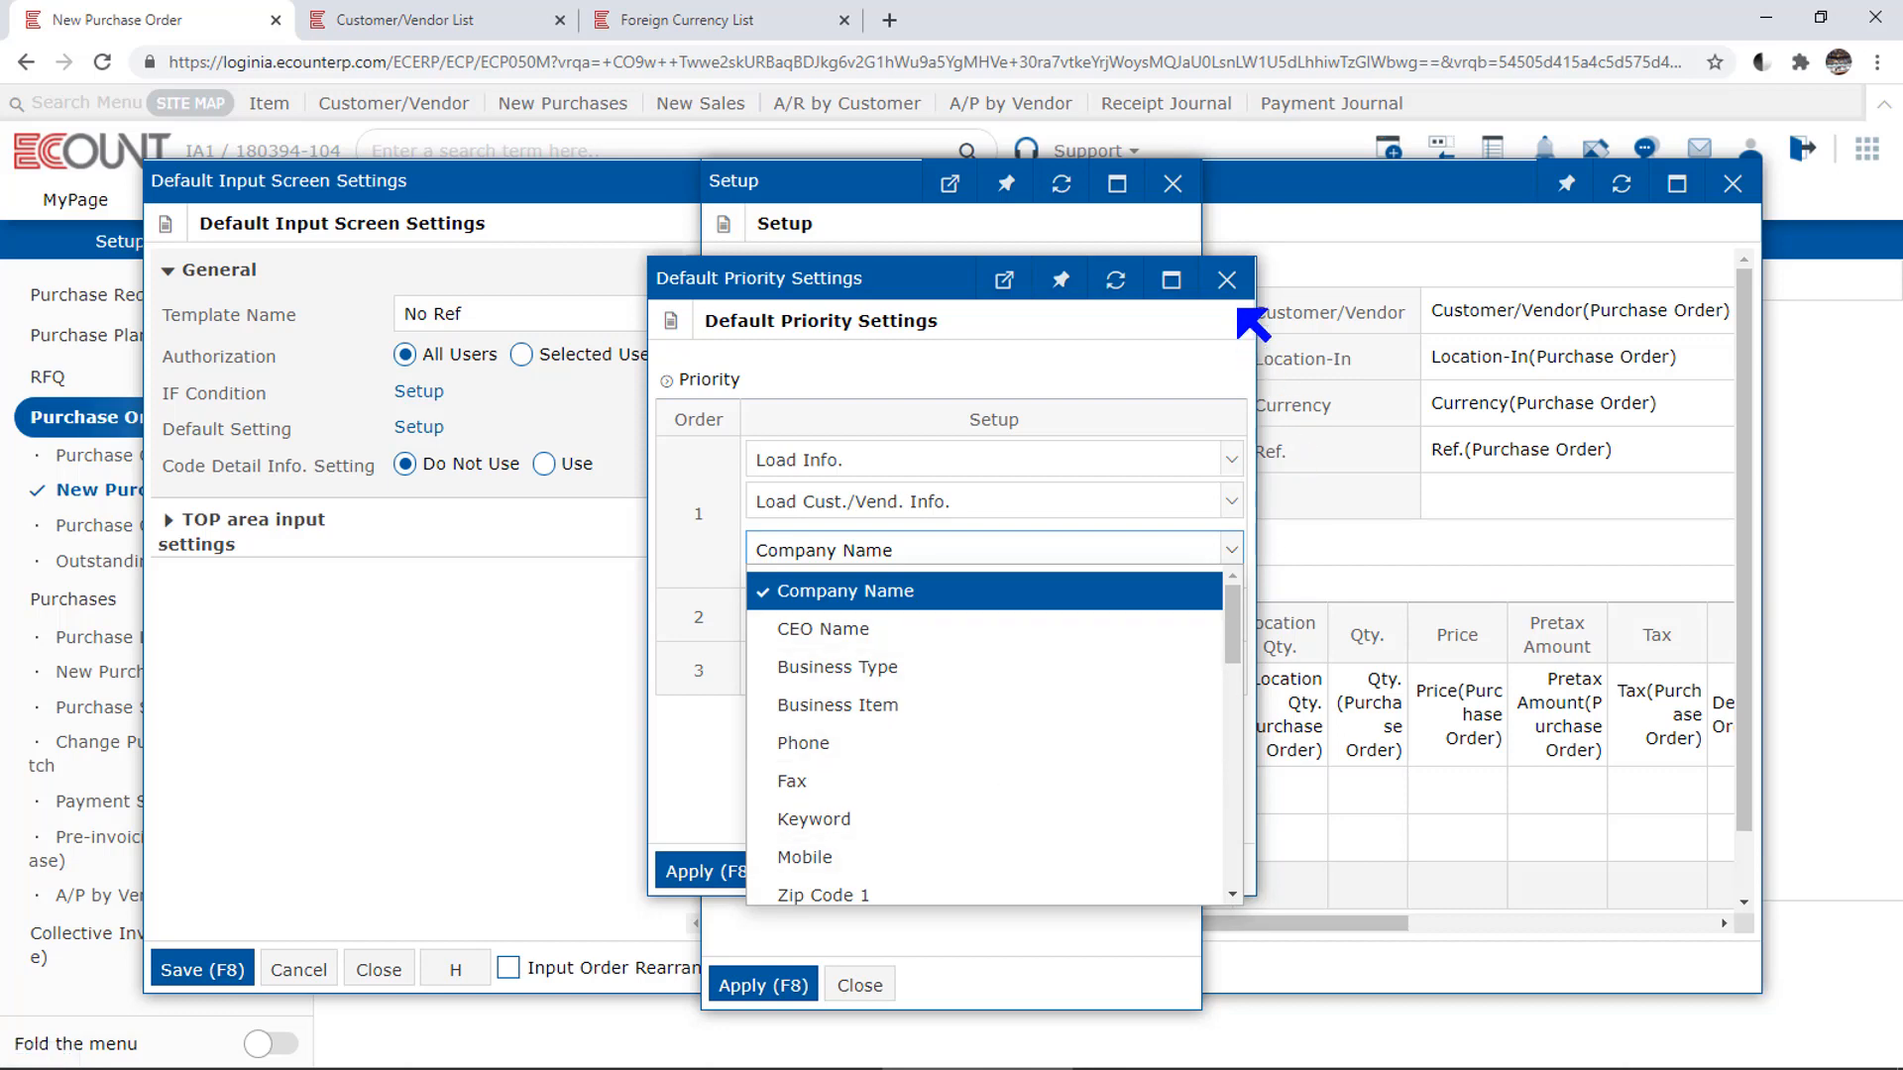
{"action": "left_click", "coordinate": [1227, 280]}
{"action": "left_click", "coordinate": [1179, 185]}
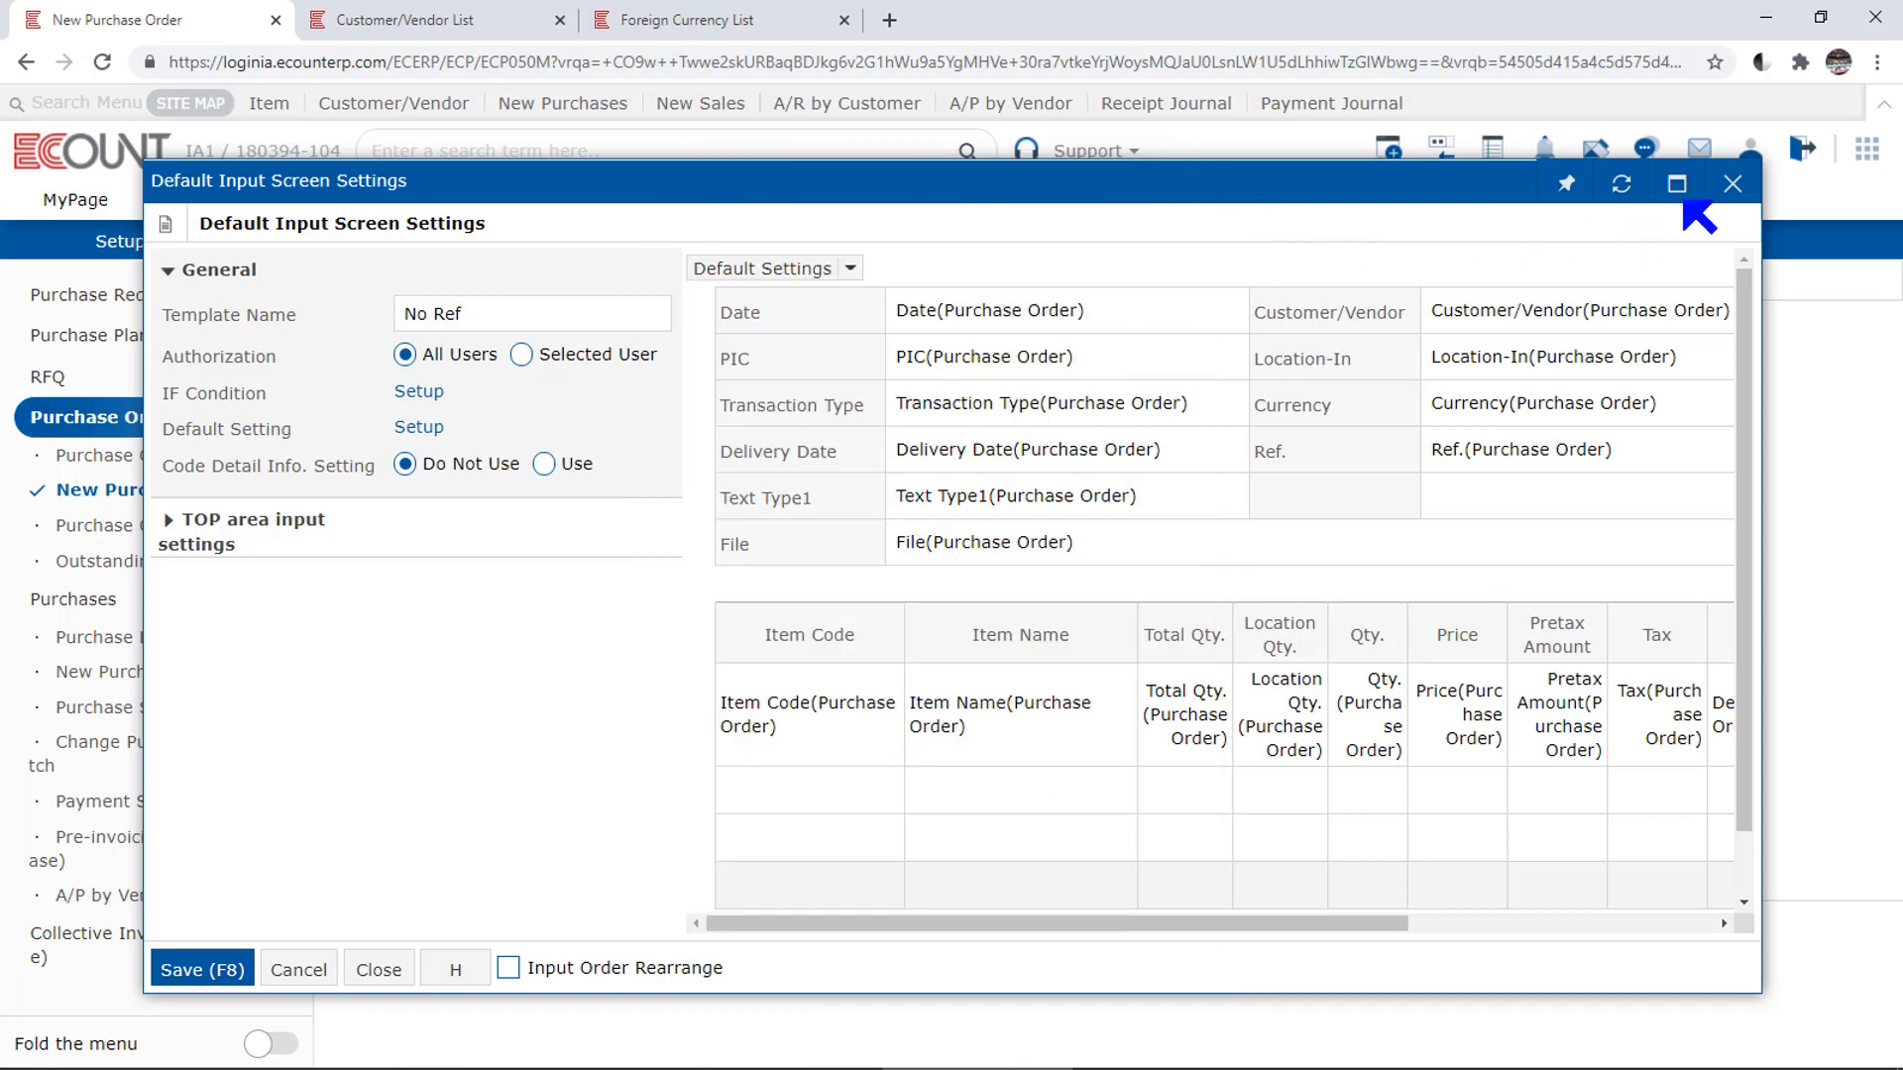
{"action": "left_click", "coordinate": [1733, 183]}
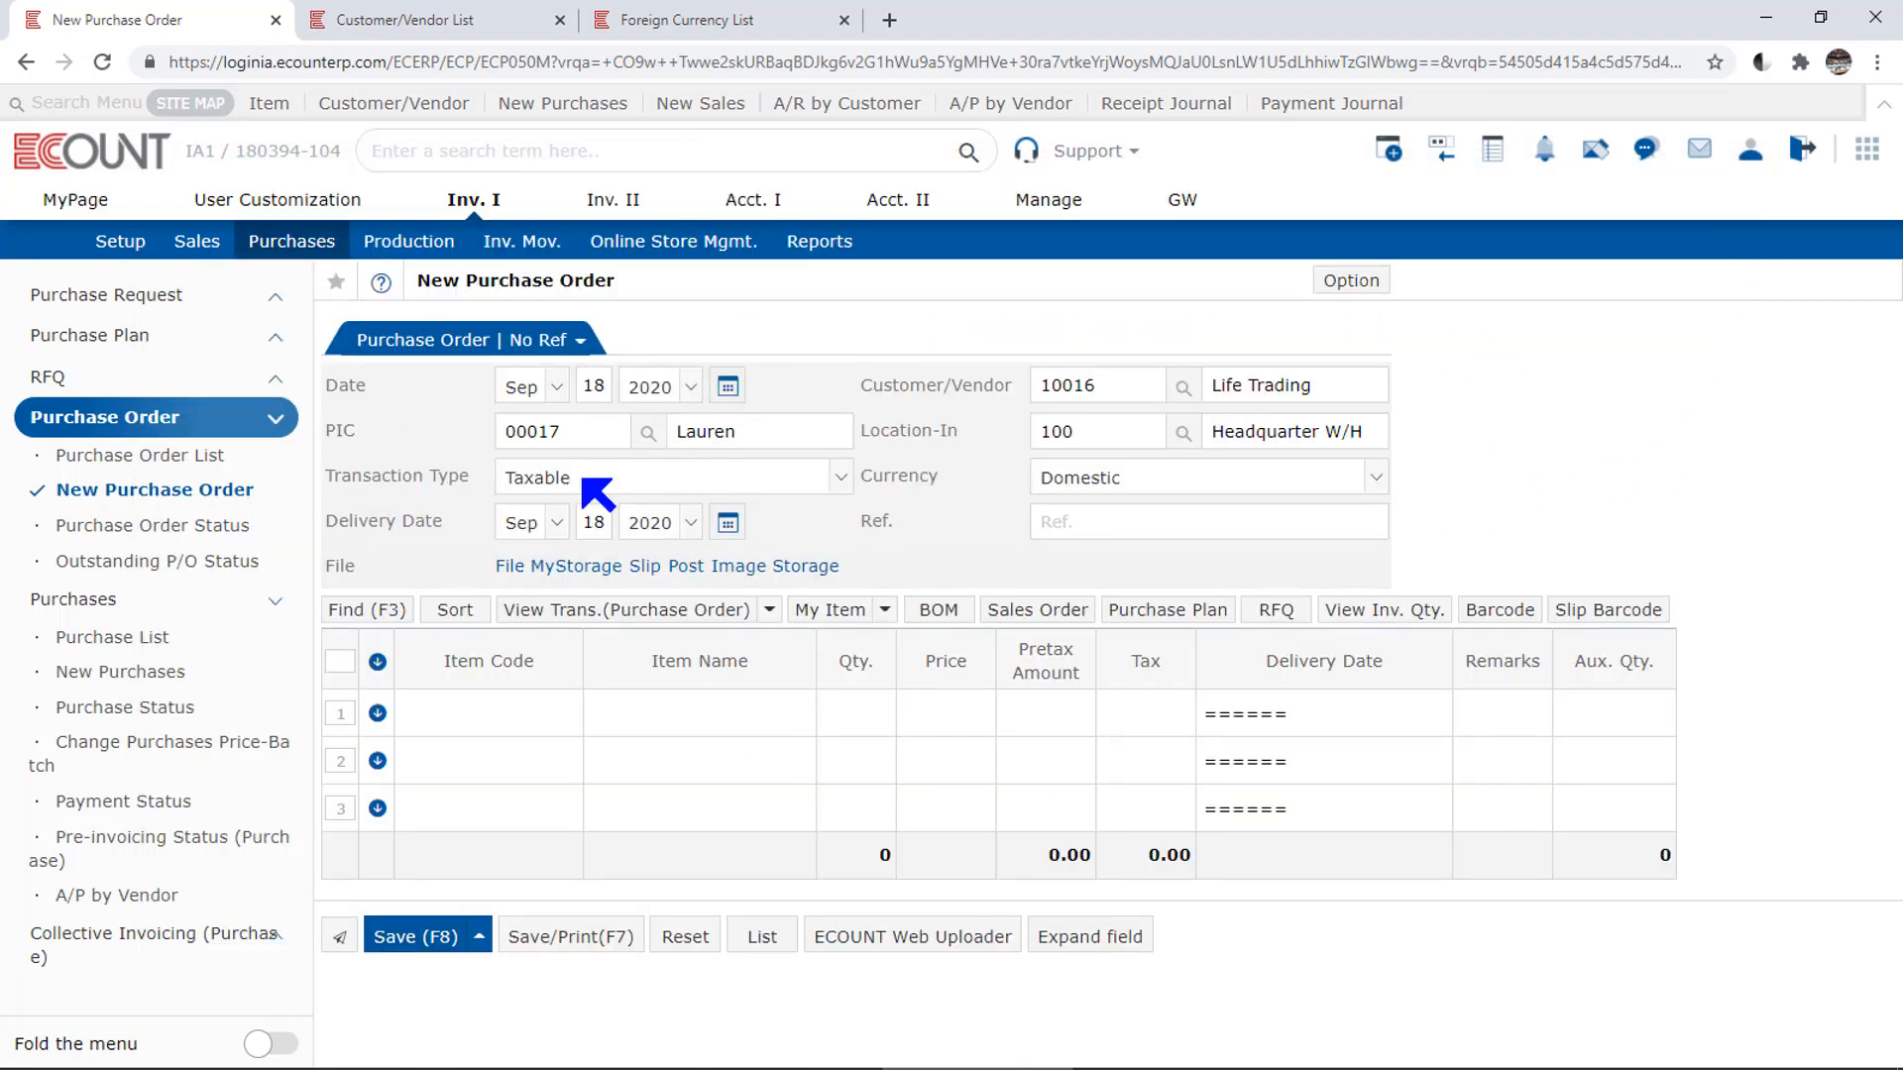
Step: Load all lines of Day Cafe's 09/13/2020 Coffee Machine_2_silver sales order into the purchase order
{"action": "left_click", "coordinate": [404, 358]}
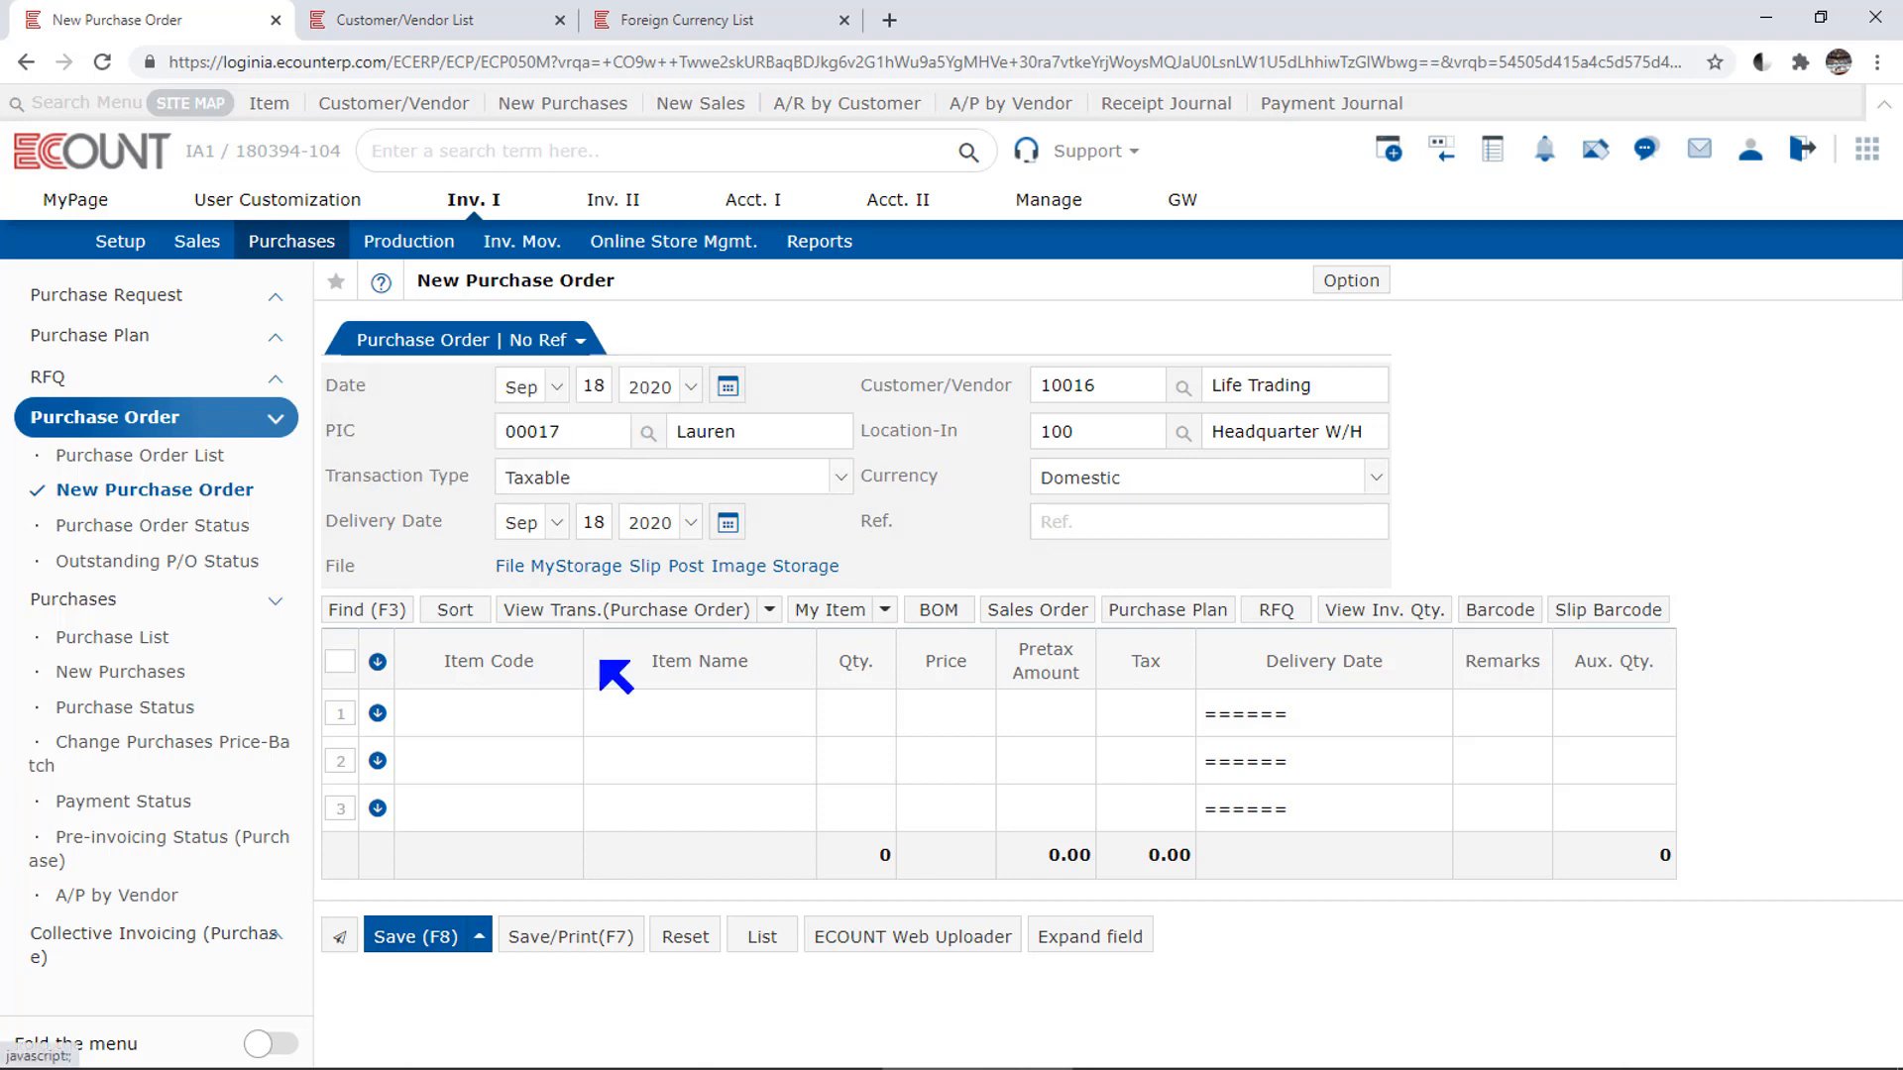
{"action": "left_click", "coordinate": [565, 712]}
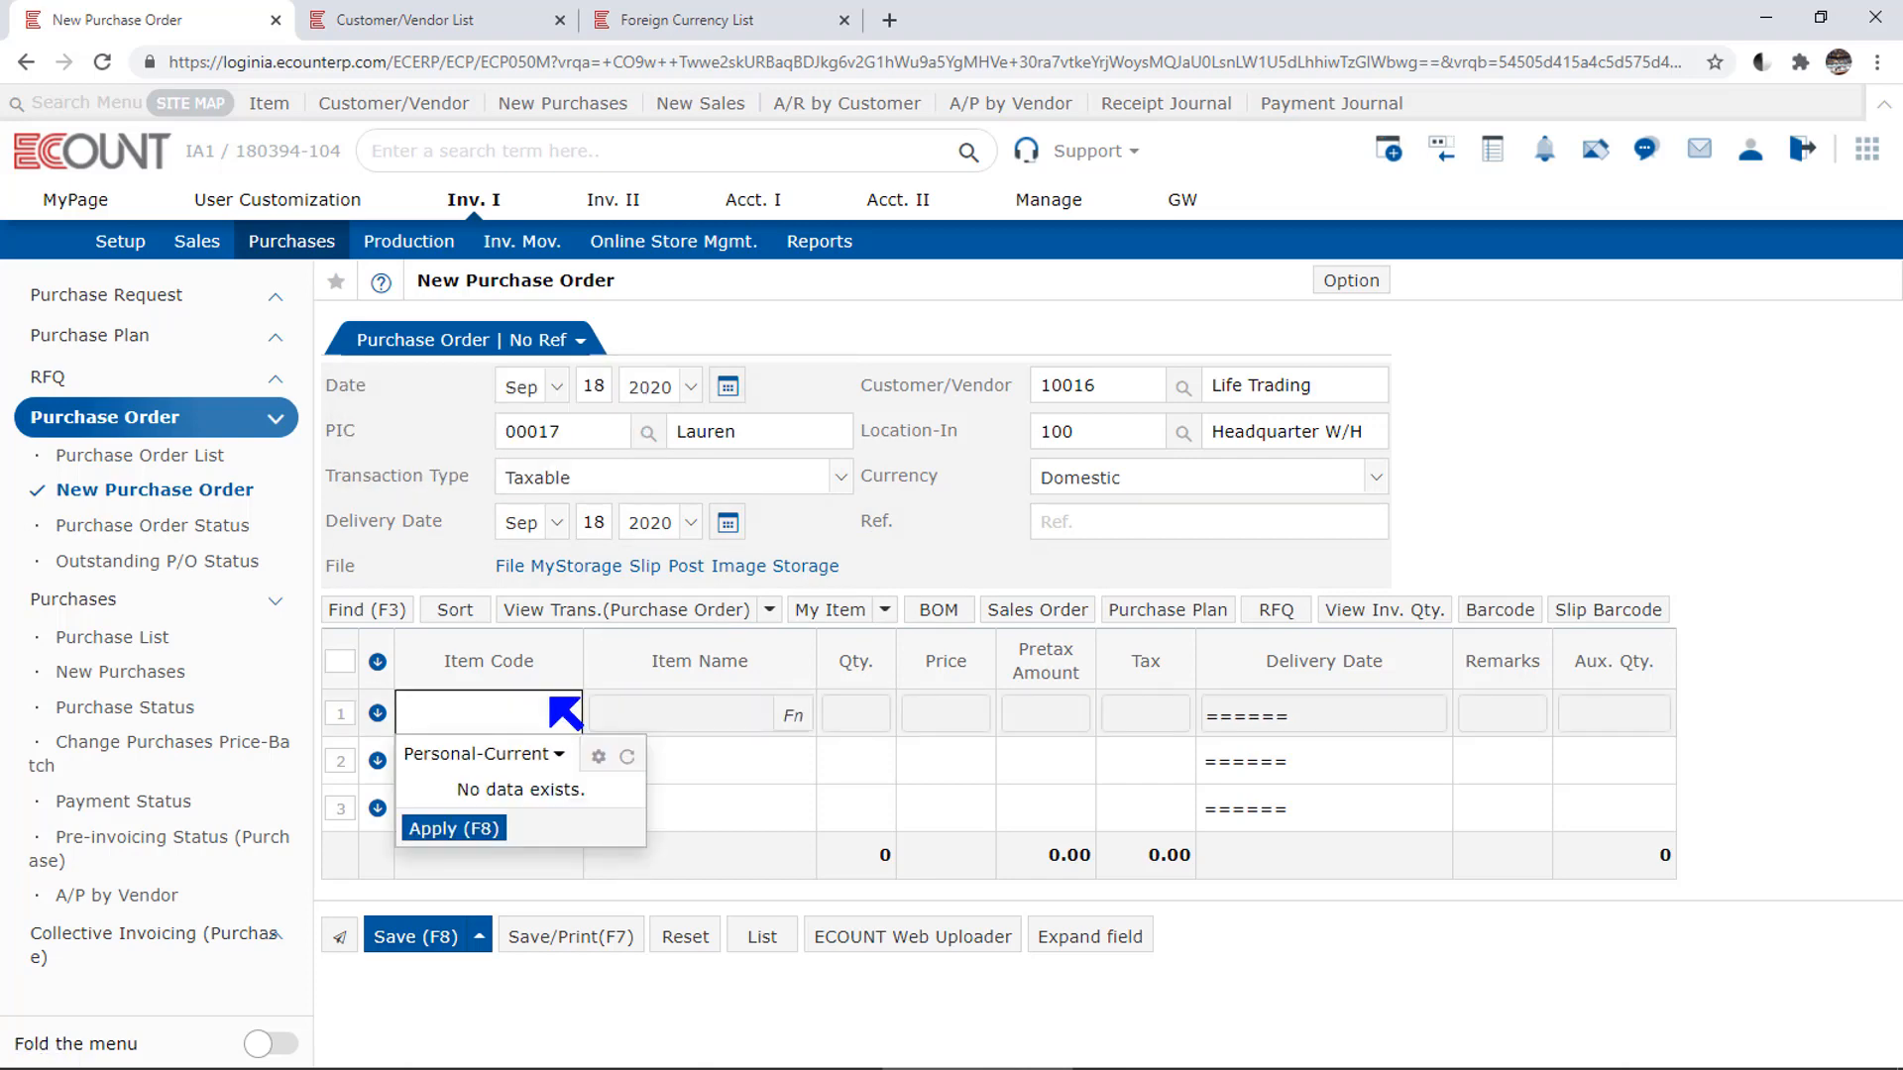
{"action": "left_click", "coordinate": [552, 700]}
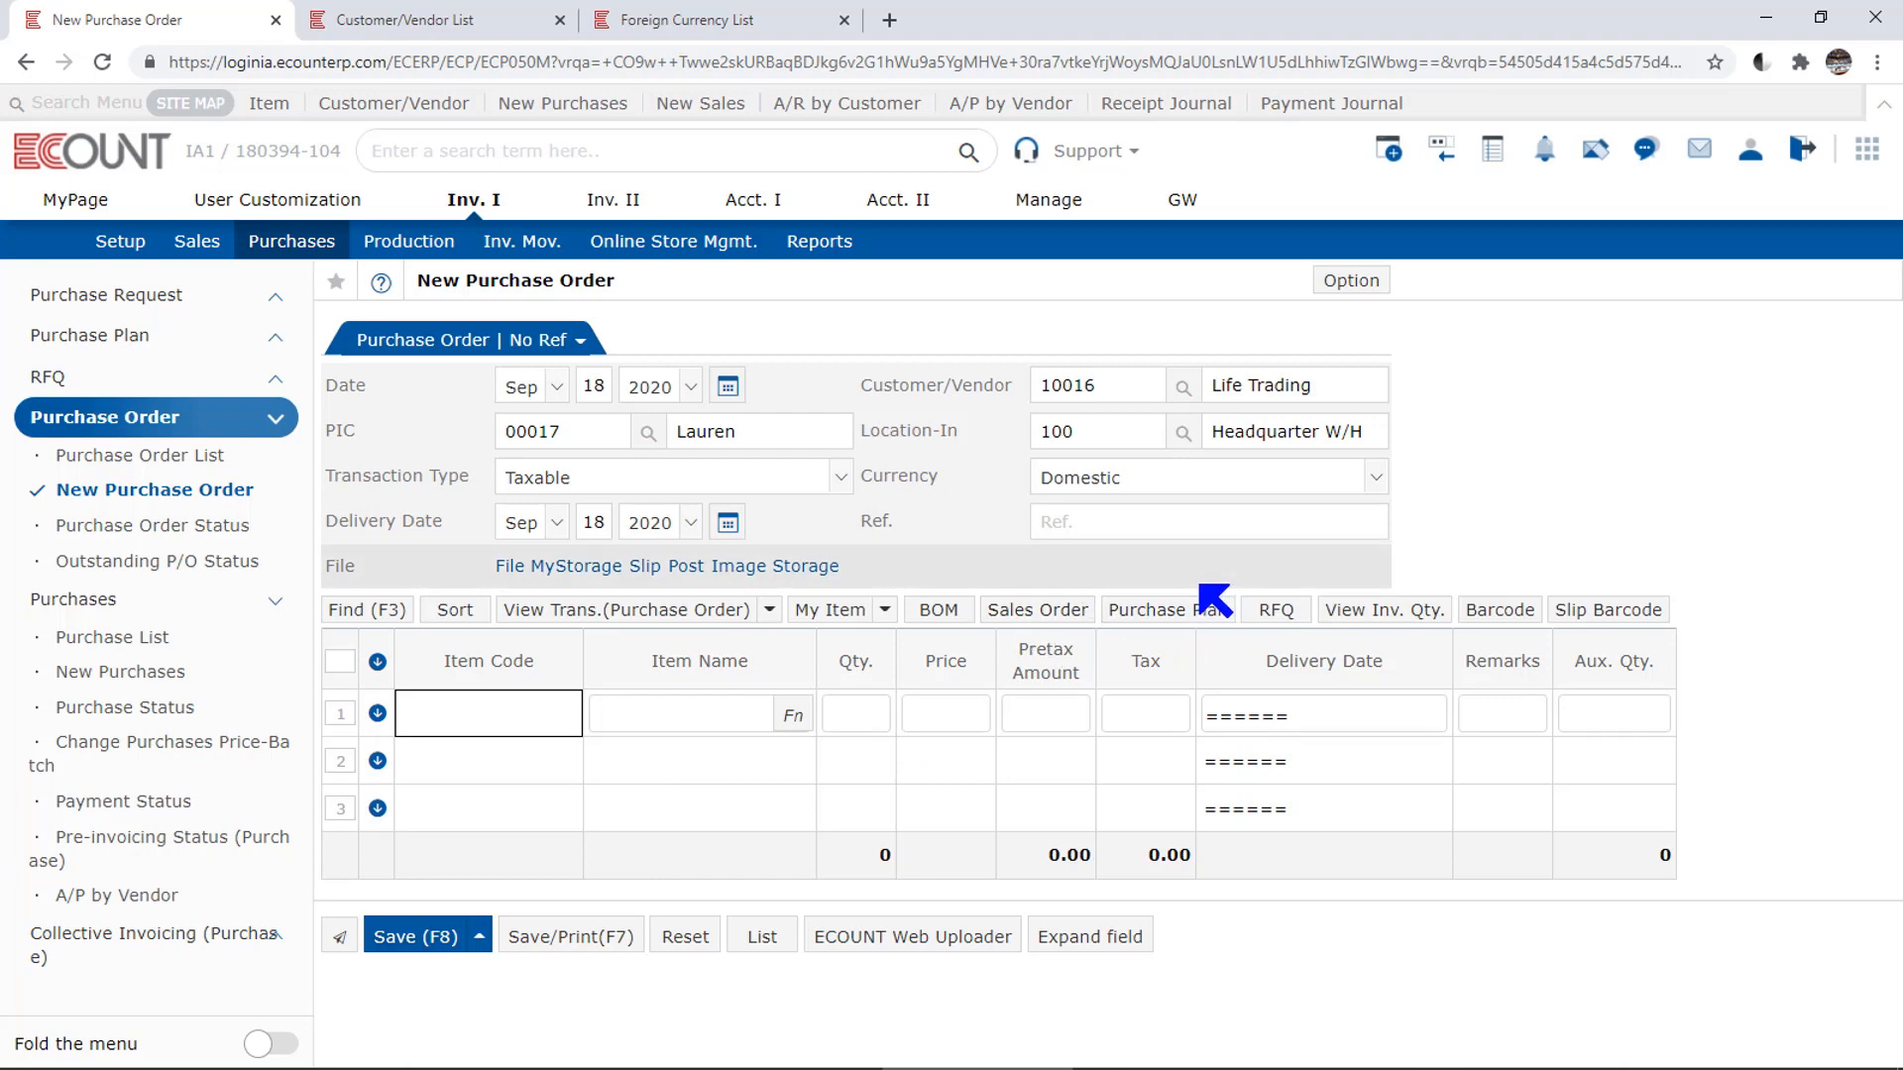
{"action": "left_click", "coordinate": [1076, 610]}
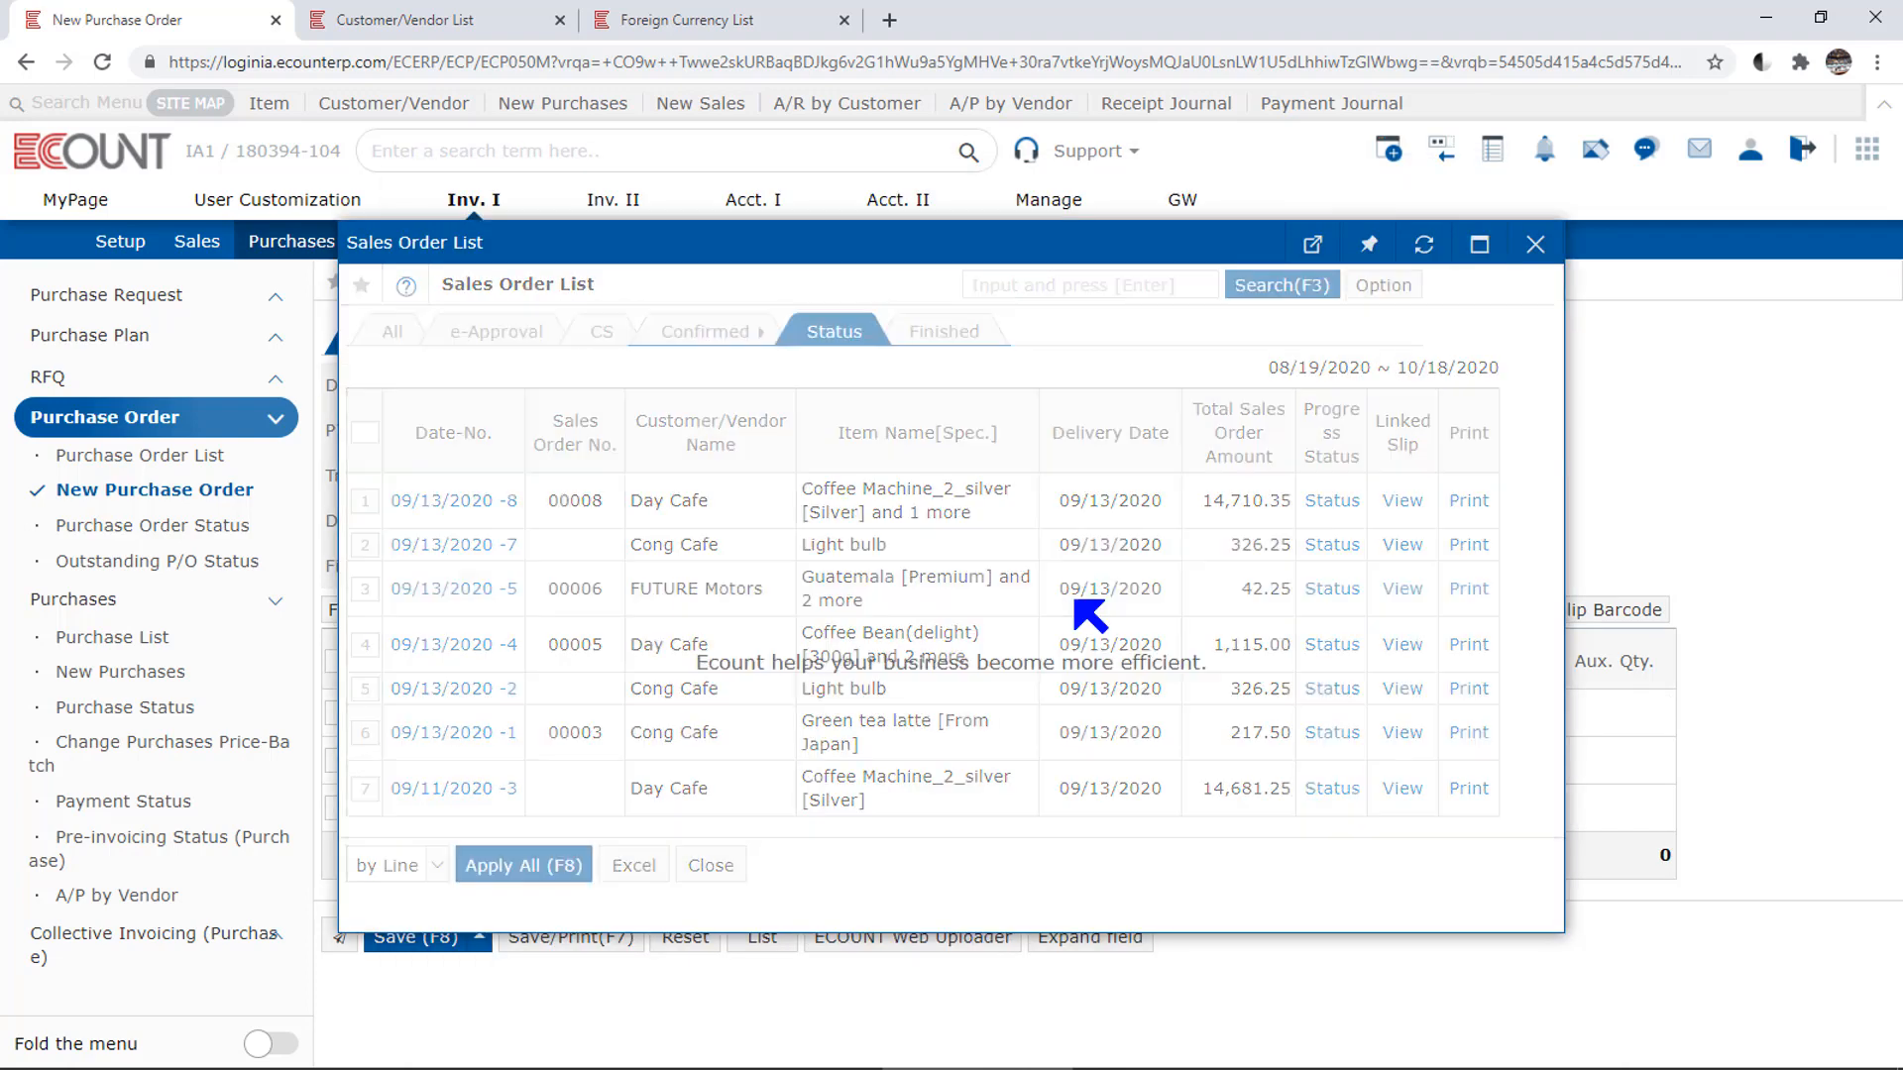
{"action": "left_click", "coordinate": [365, 501]}
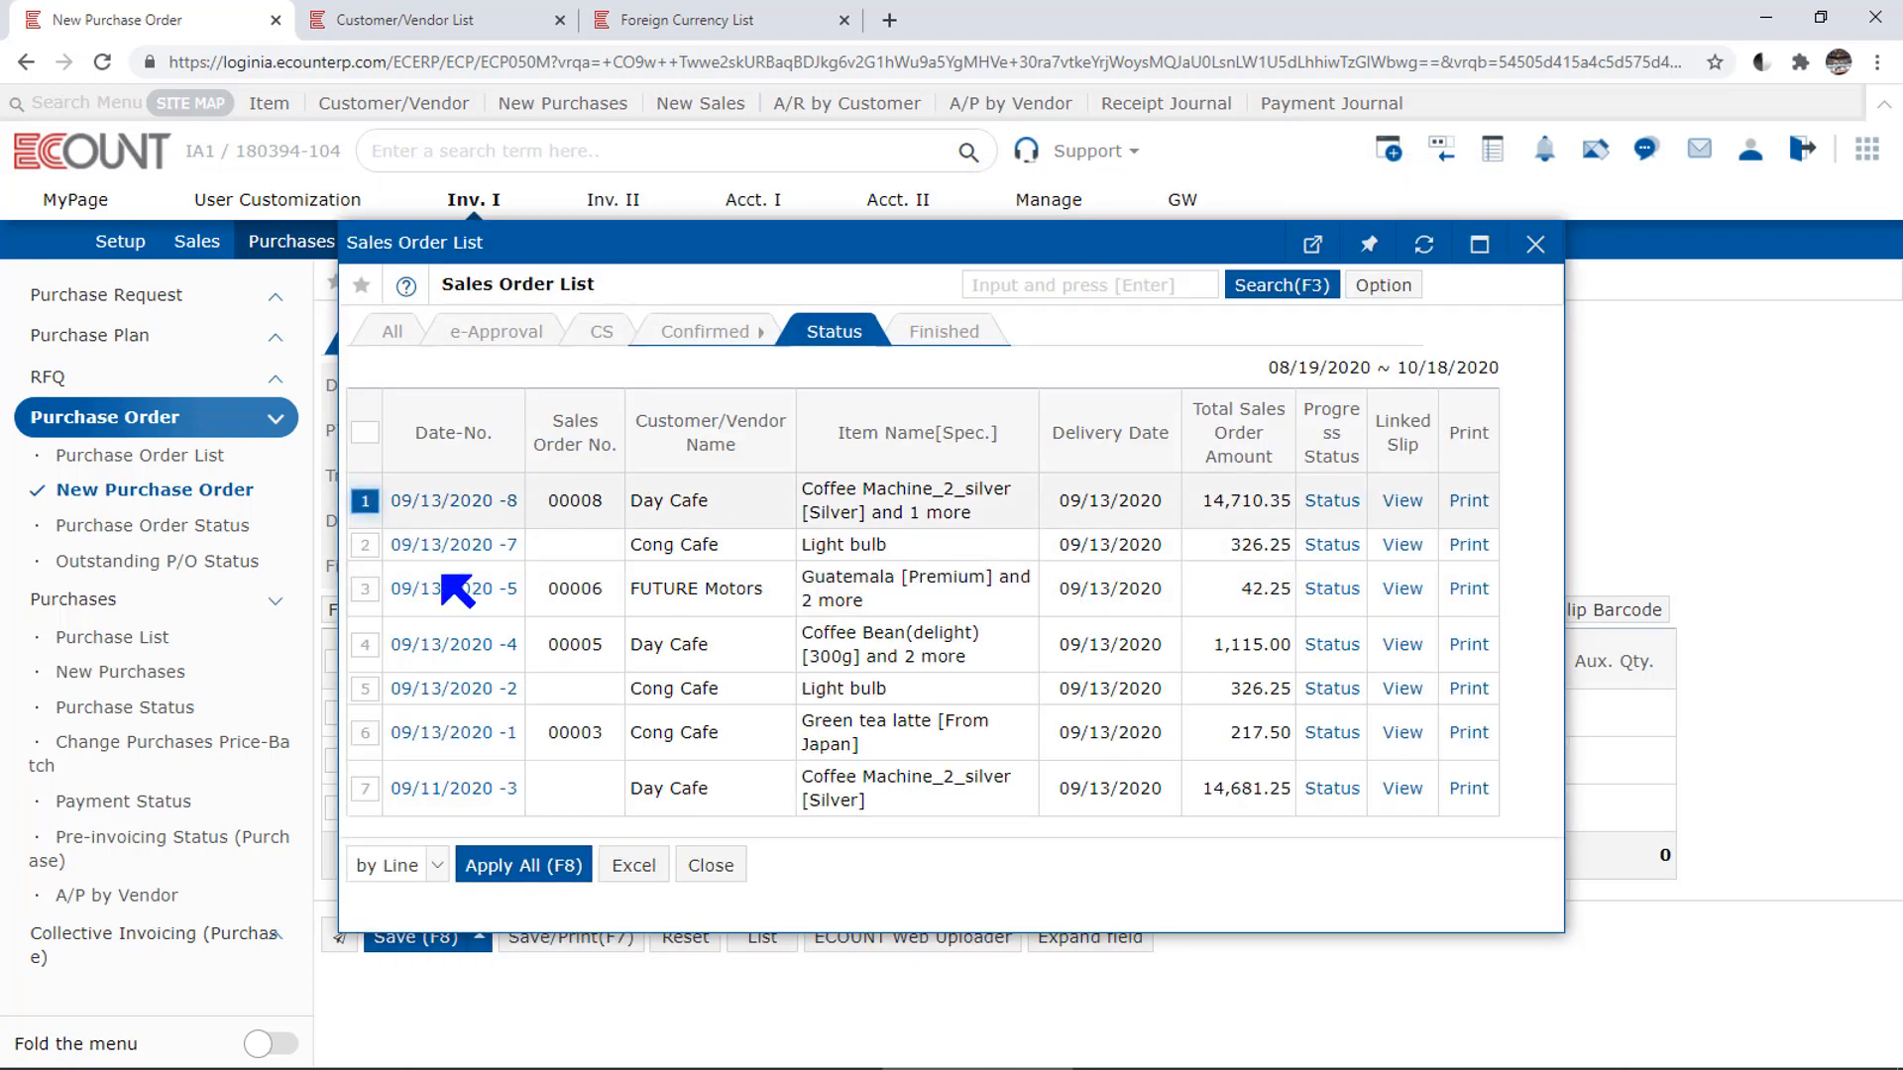
{"action": "left_click", "coordinate": [563, 860]}
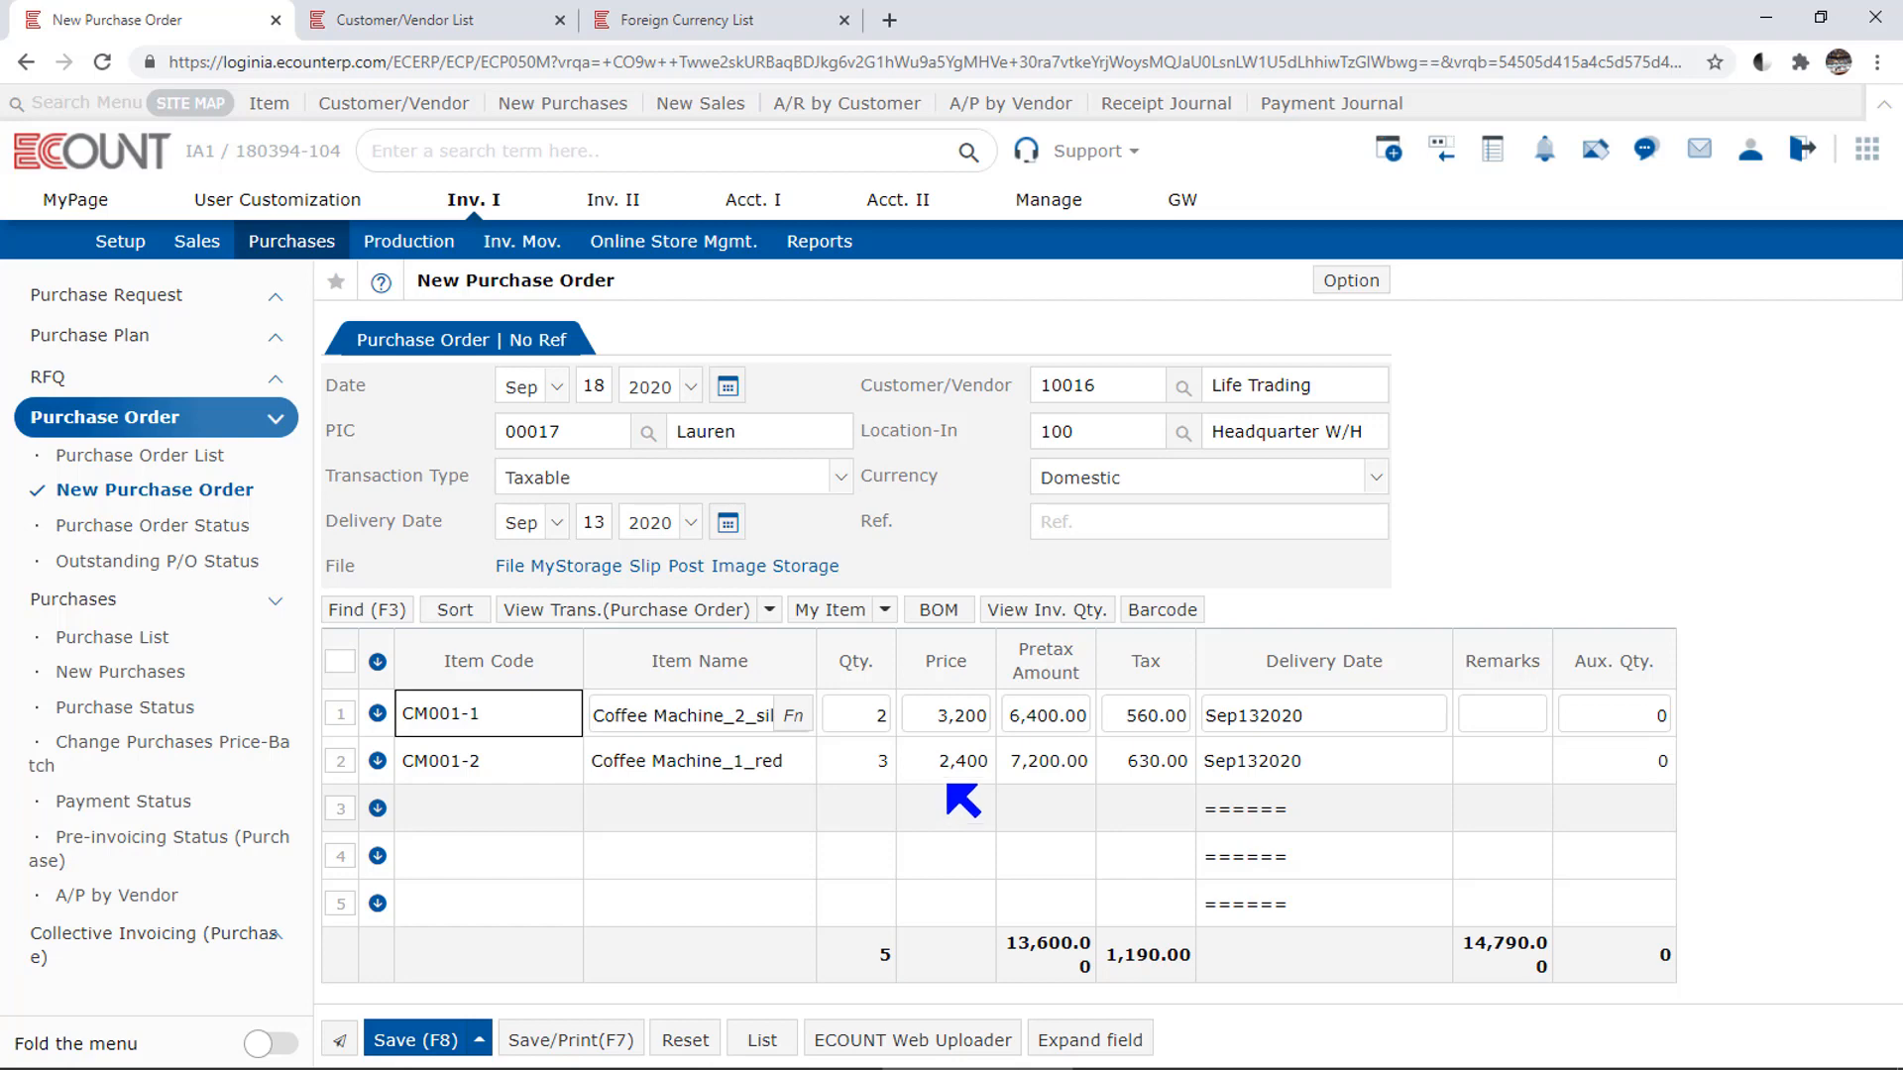
Step: Change the Coffee Machine_2_silver line's price to the Event Price, and switch the Change Price option off
{"action": "left_click", "coordinate": [340, 715]}
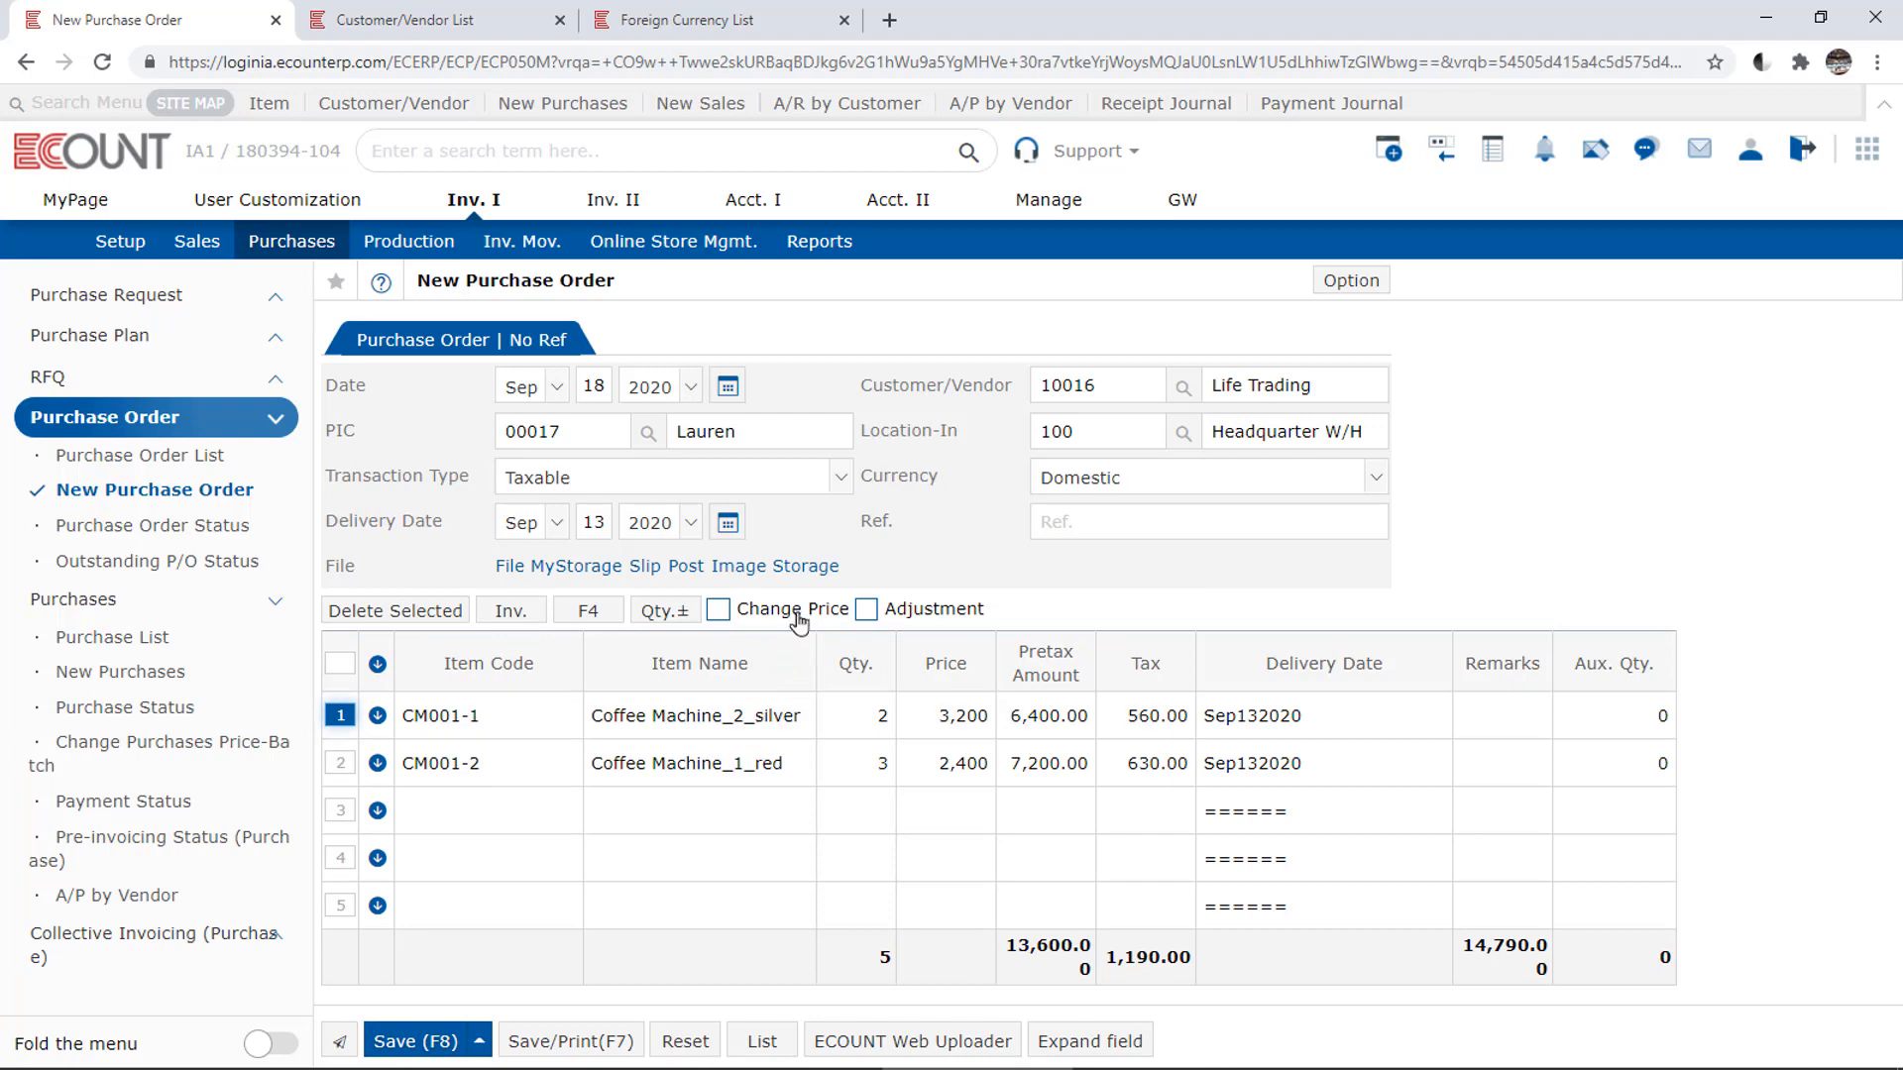
{"action": "left_click", "coordinate": [799, 614]}
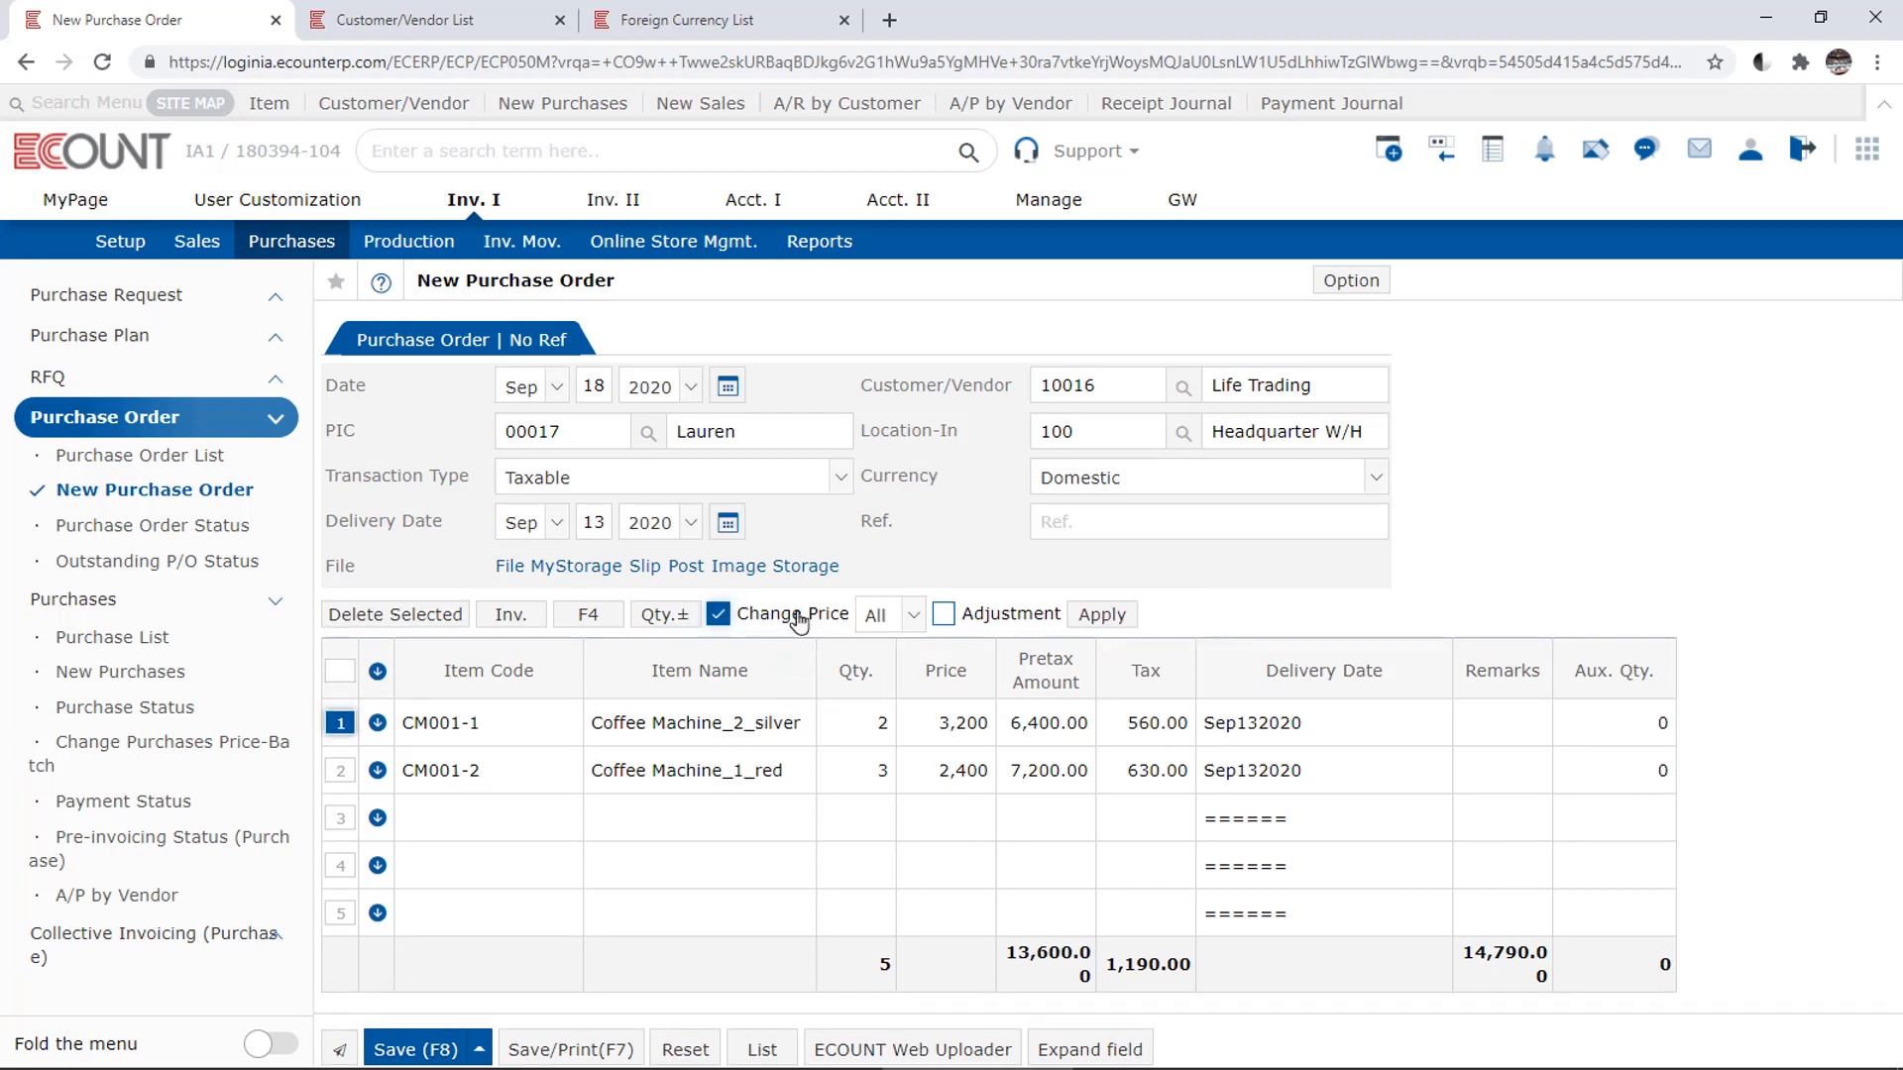
{"action": "left_click", "coordinate": [895, 624]}
{"action": "left_click", "coordinate": [922, 922]}
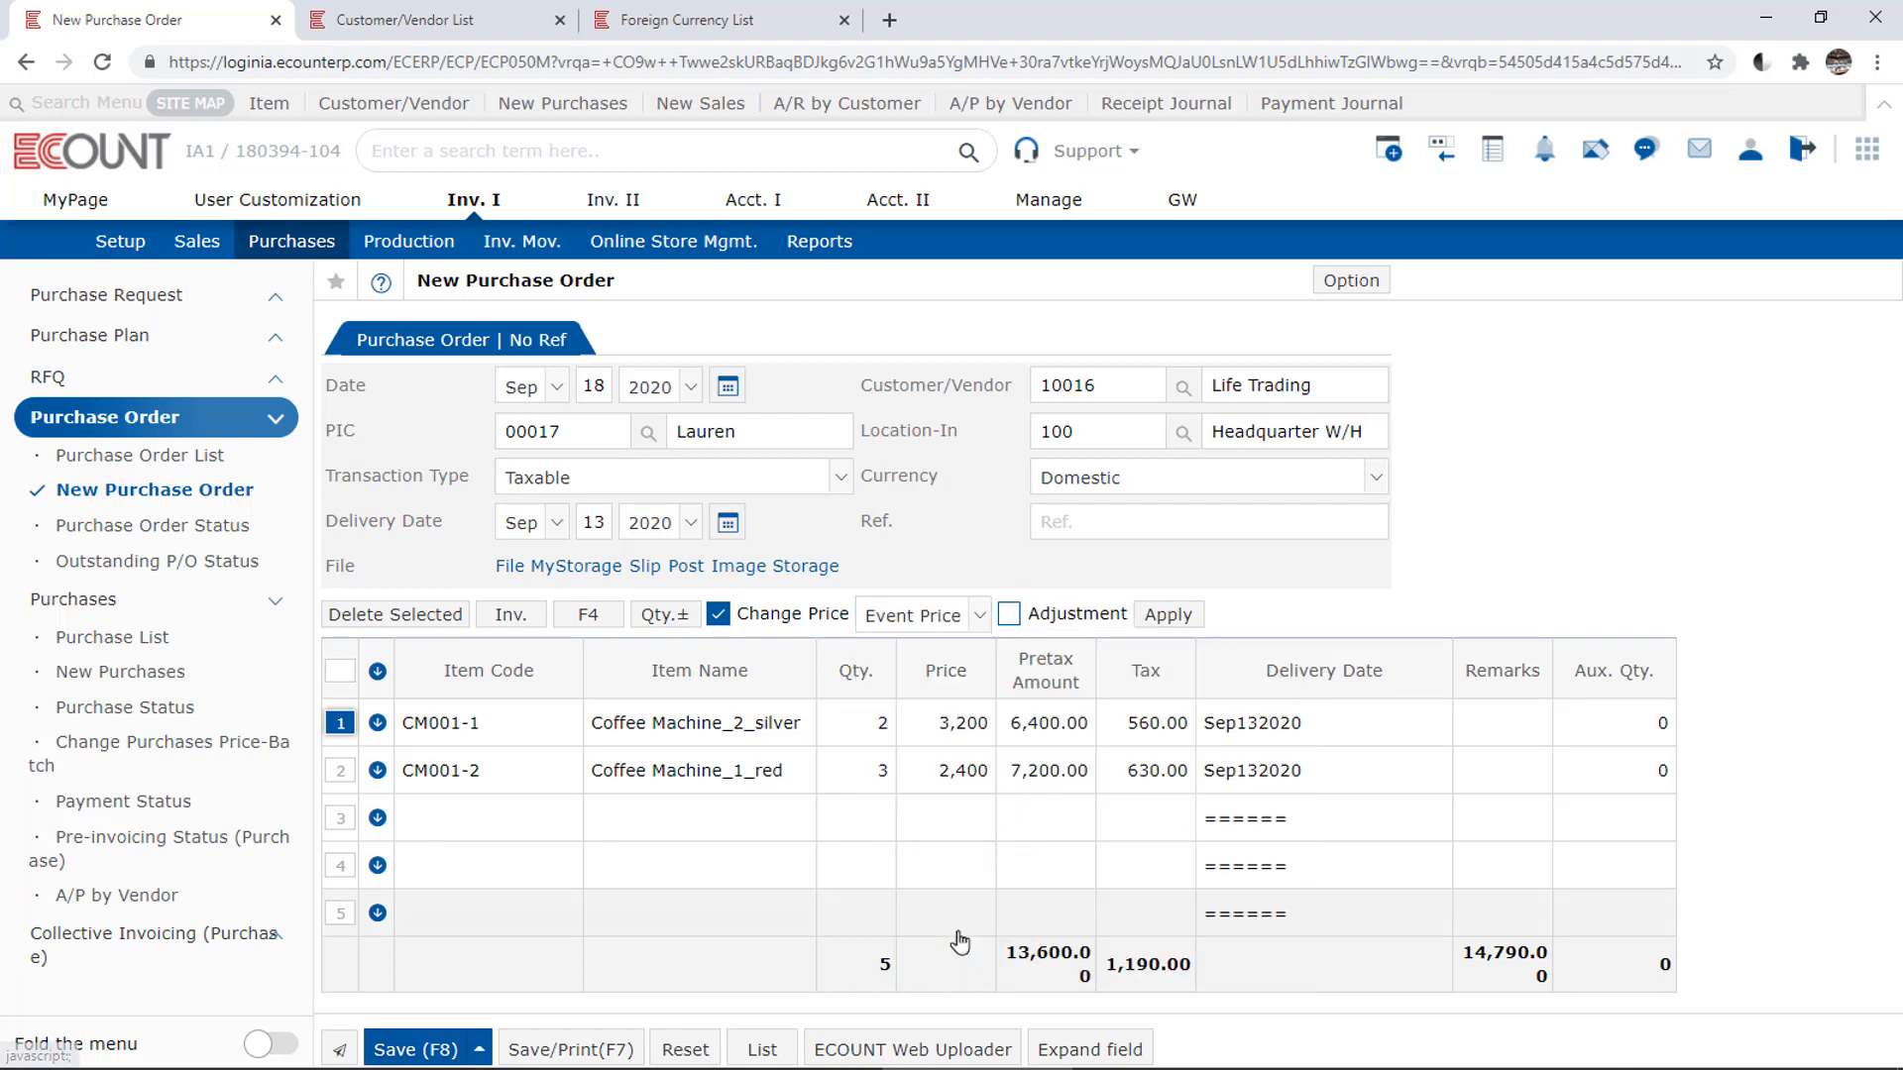
{"action": "left_click", "coordinate": [1179, 620]}
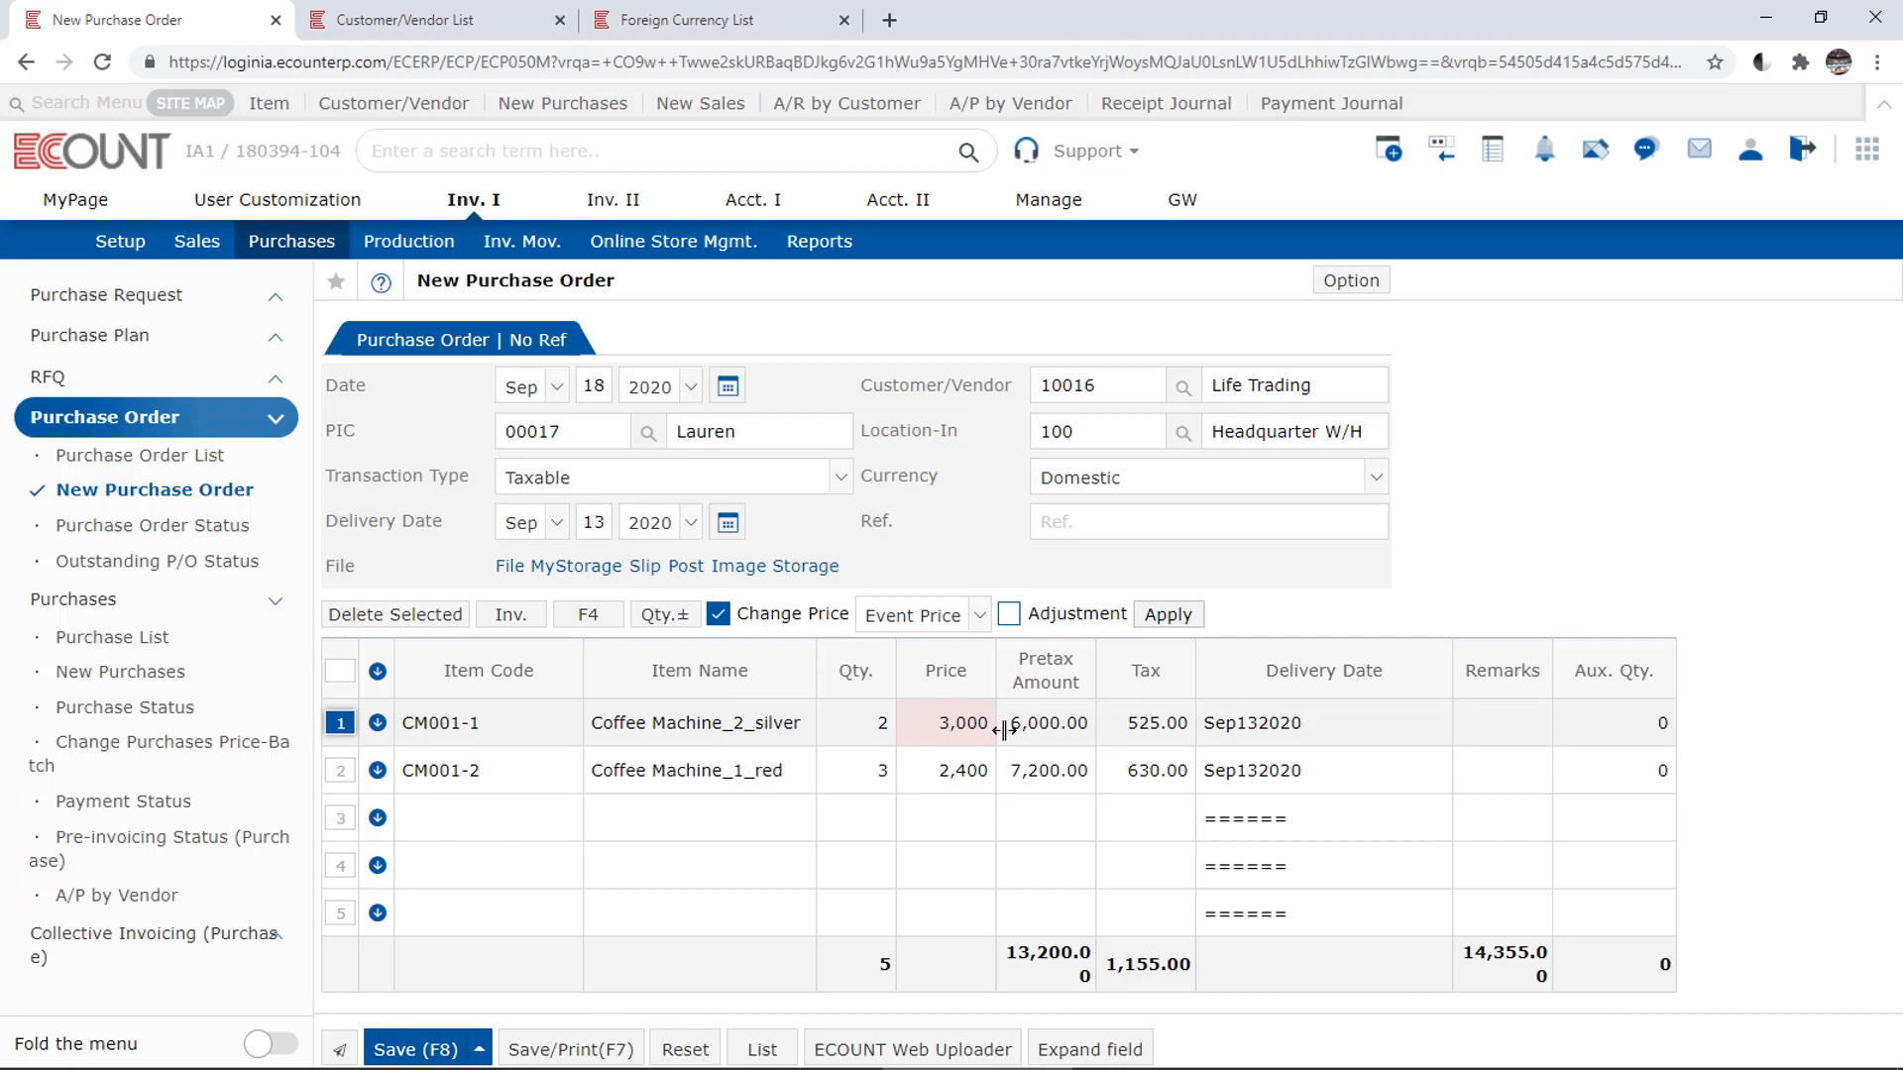
{"action": "left_click", "coordinate": [731, 615]}
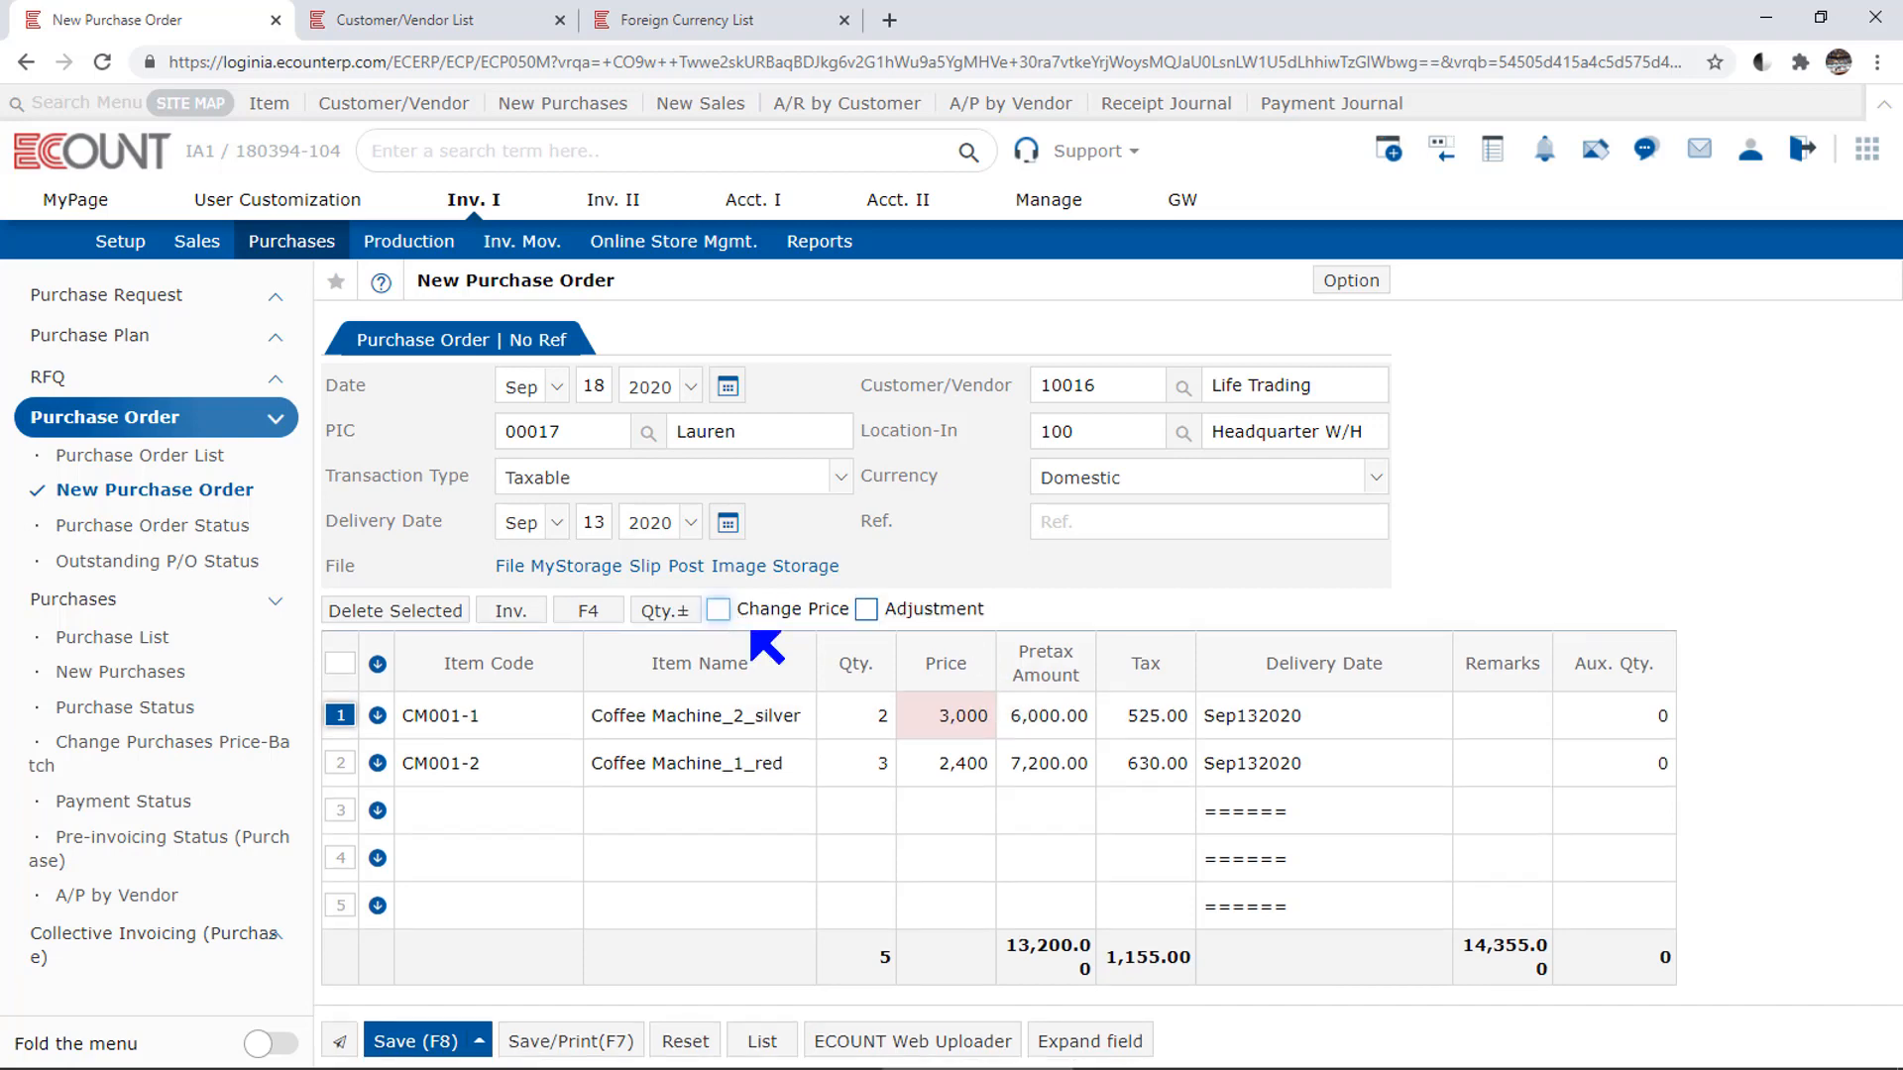
Step: Apply a price adjustment of -30 % to the Coffee Machine_2_silver line, rounded to 0.01
{"action": "left_click", "coordinate": [908, 610]}
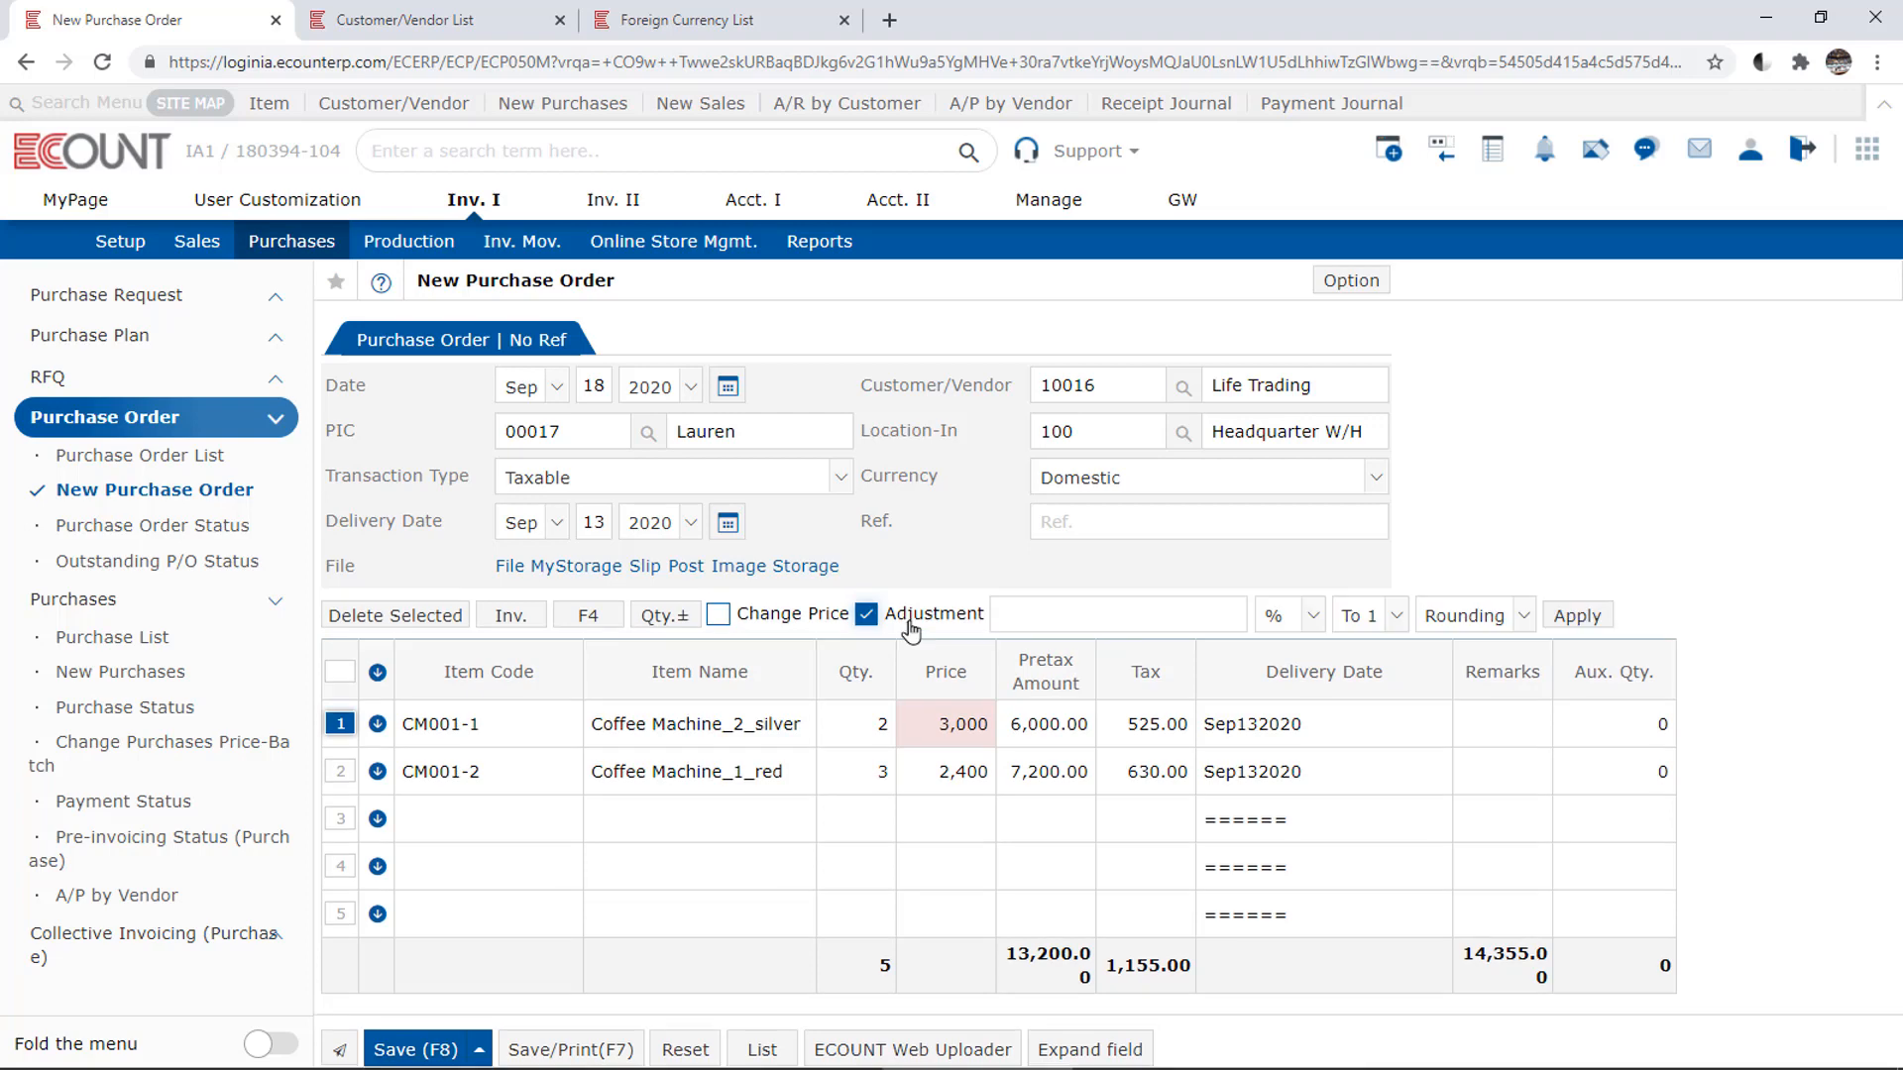
{"action": "left_click", "coordinate": [1310, 615]}
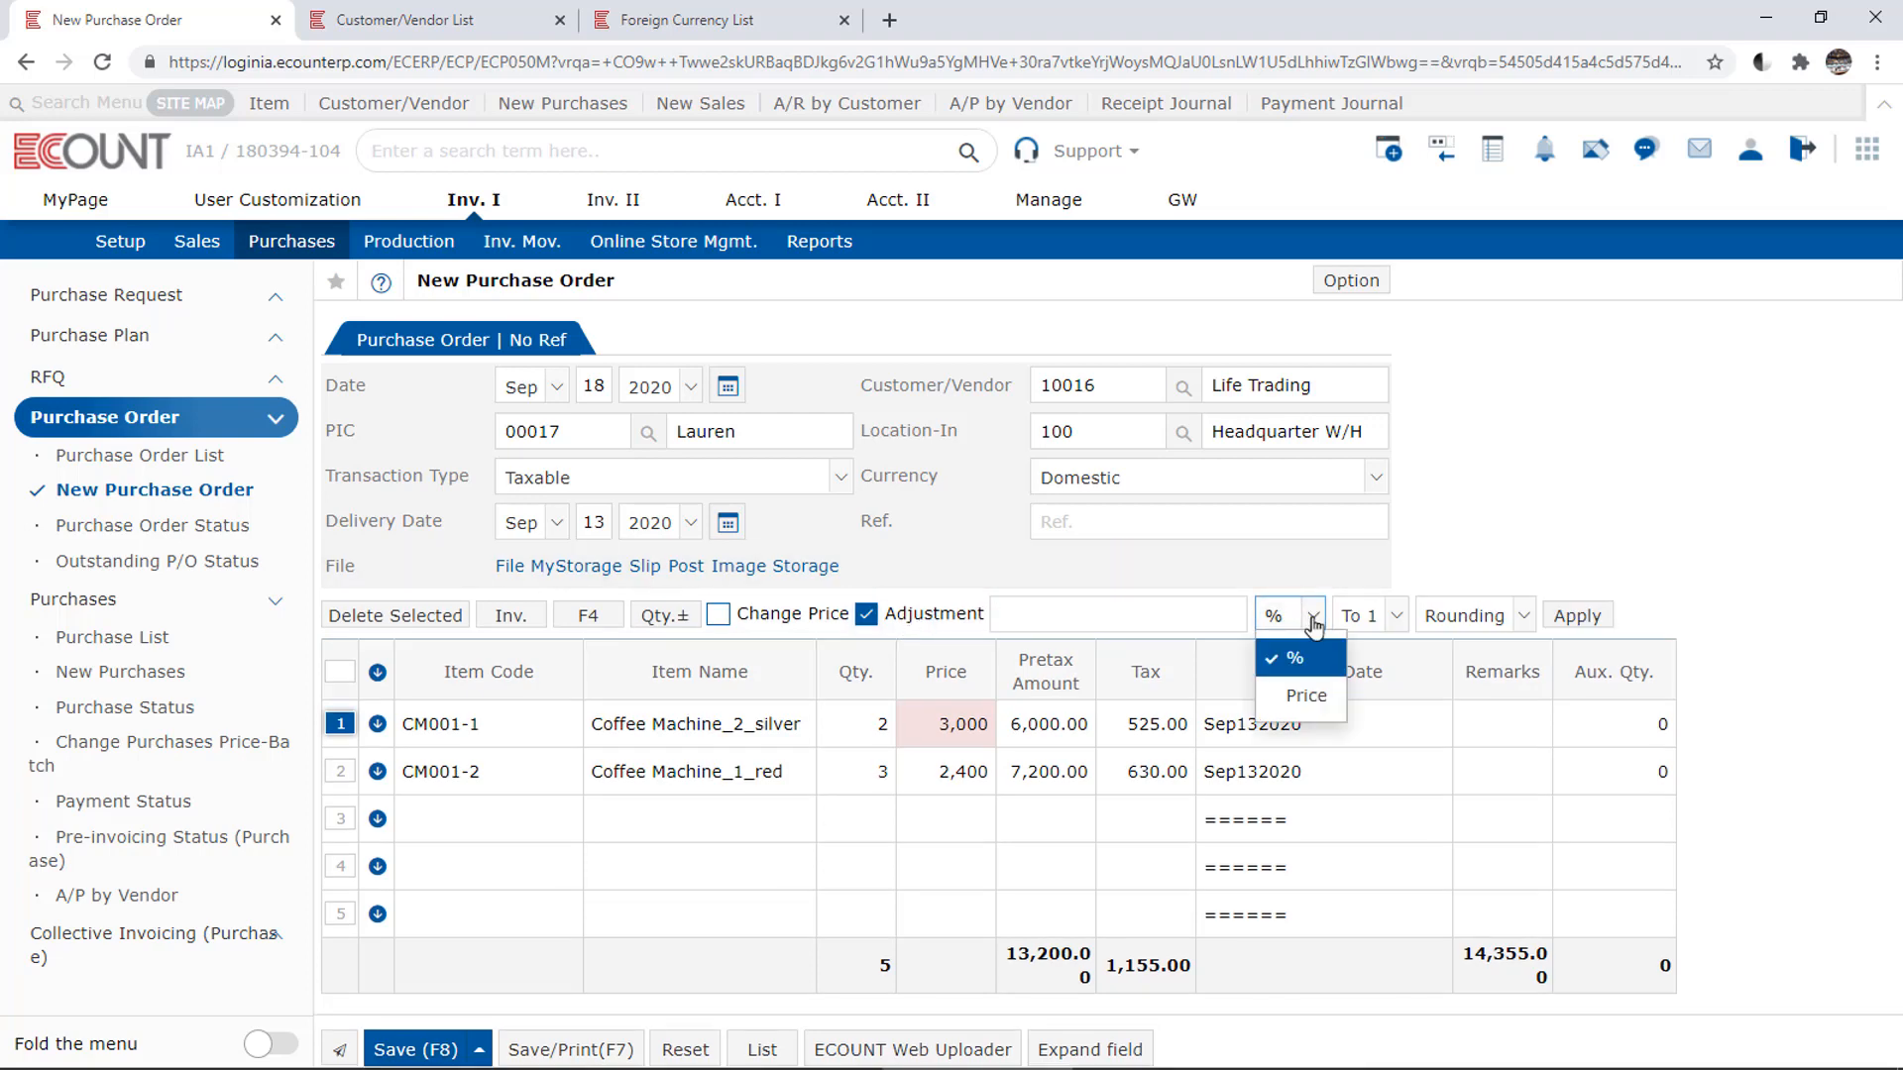
{"action": "left_click", "coordinate": [1330, 673]}
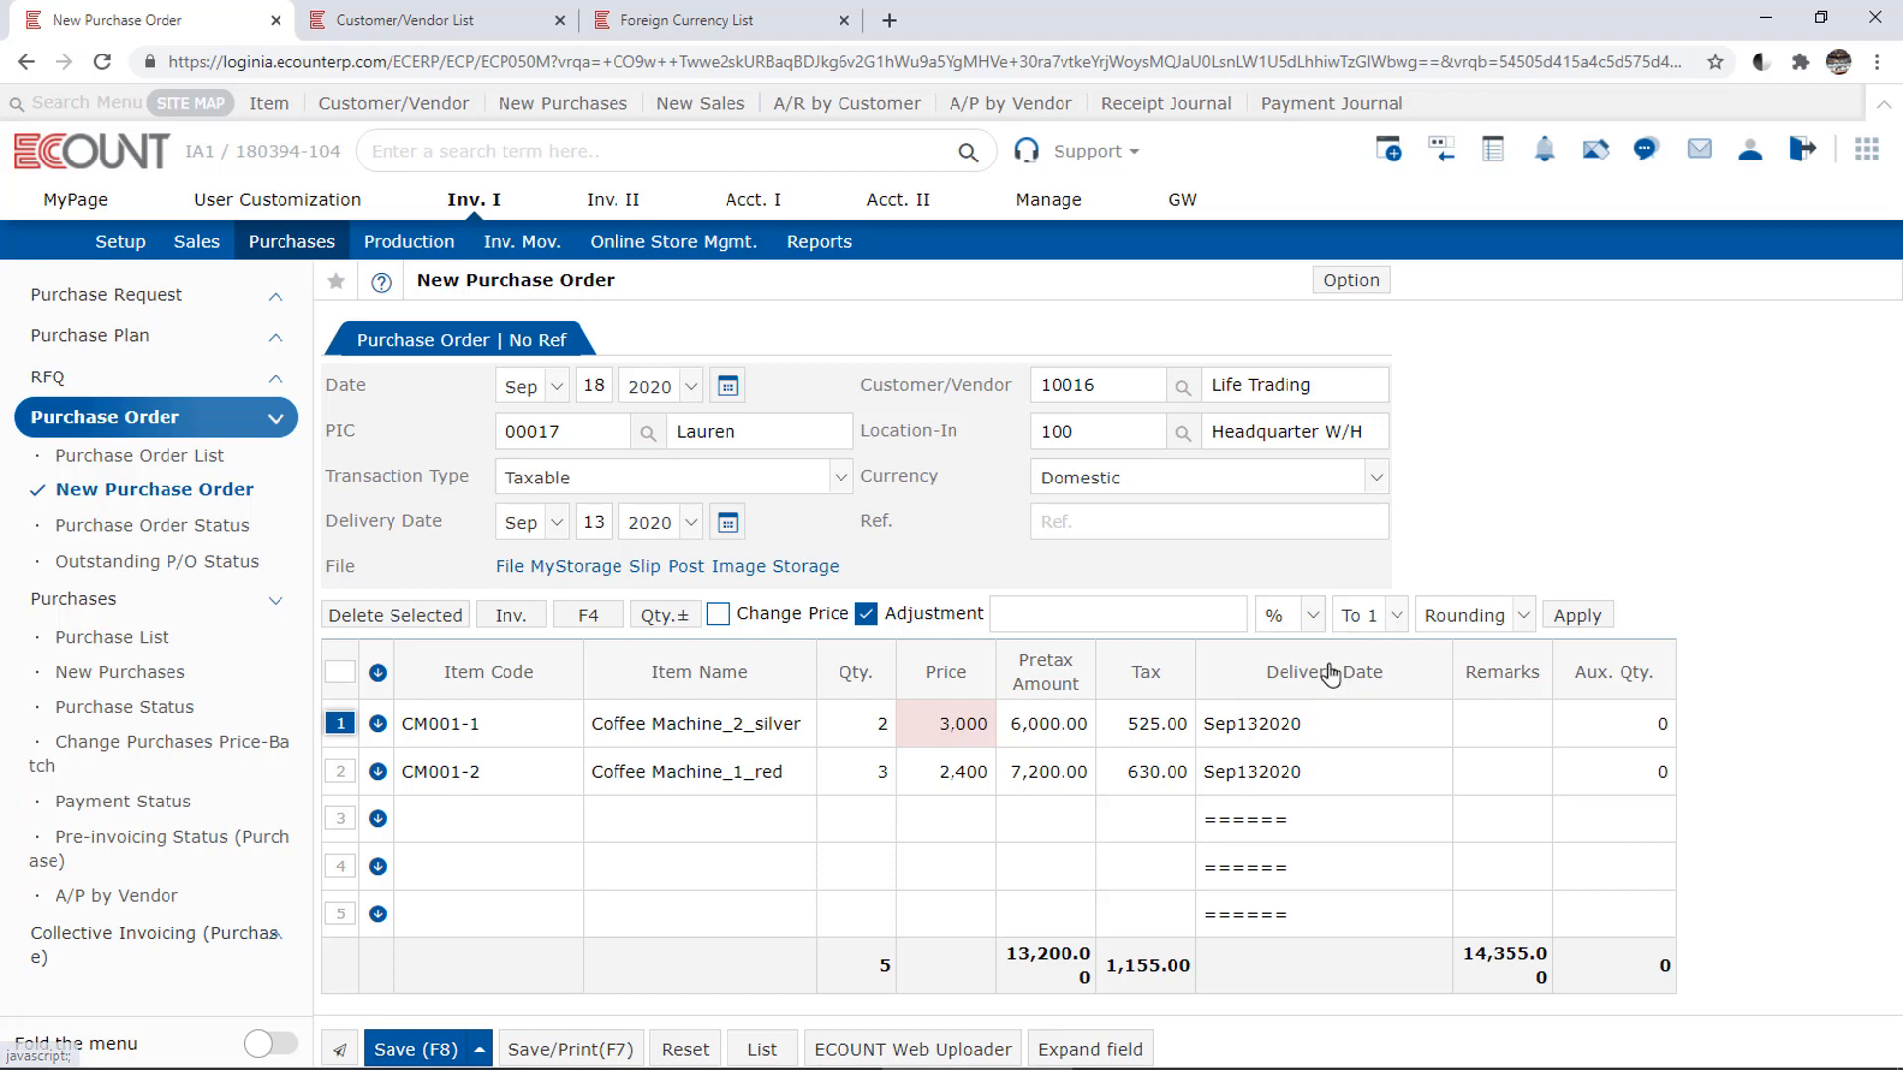
{"action": "left_click", "coordinate": [1131, 623]}
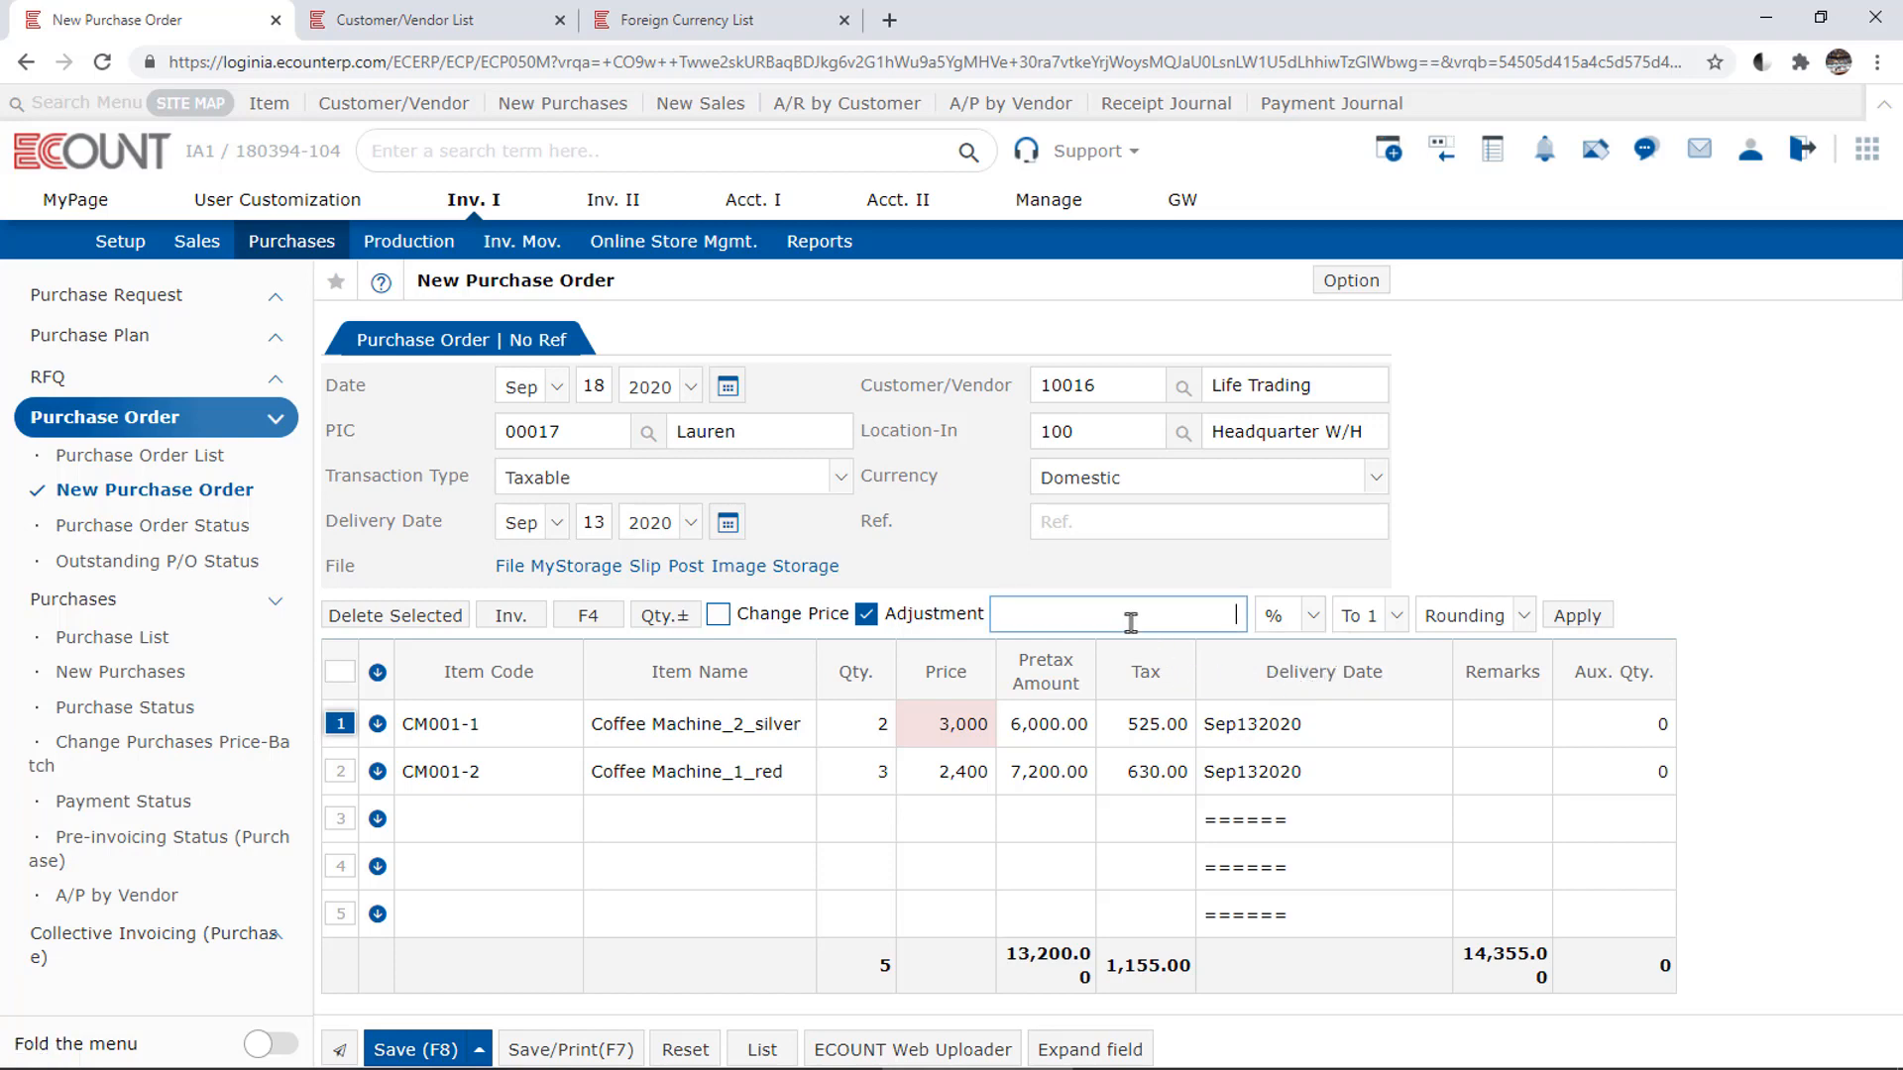
{"action": "type", "text": "-30"}
{"action": "key", "text": "Return"}
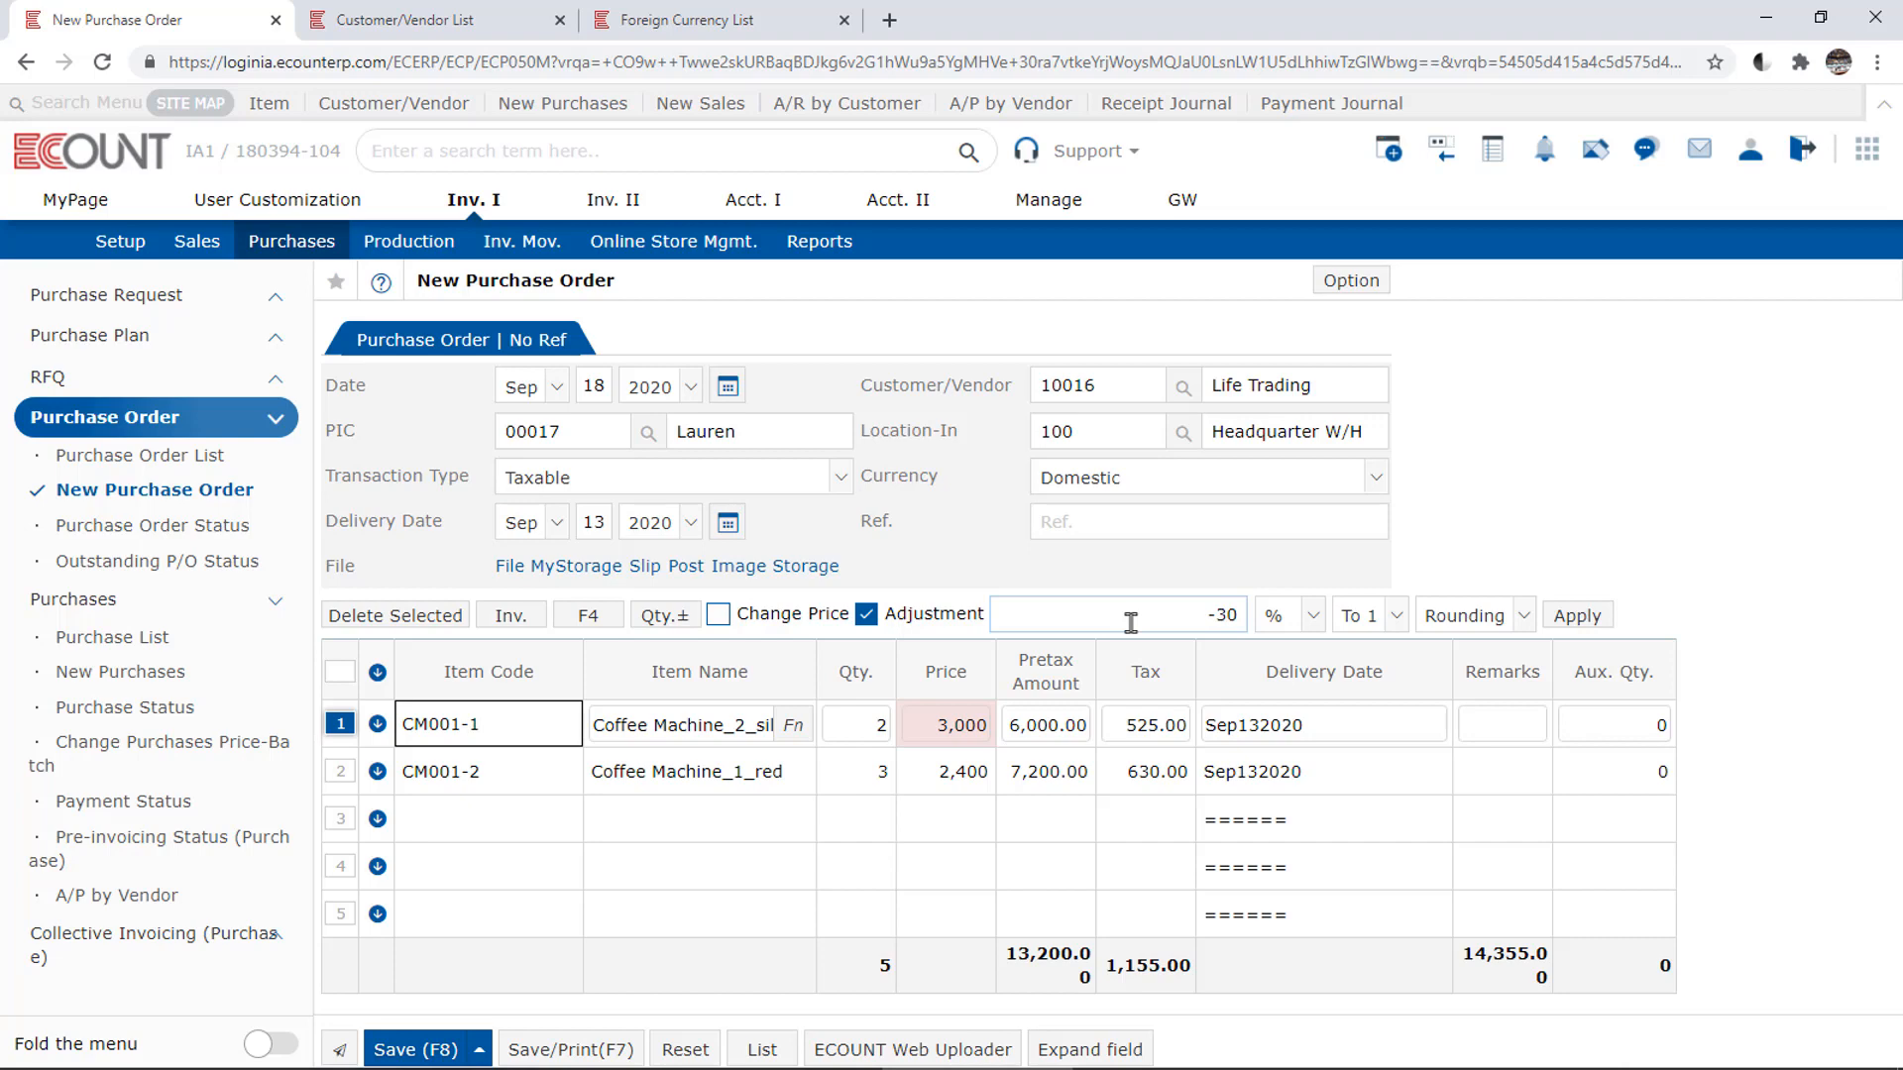
{"action": "left_click", "coordinate": [1398, 620]}
{"action": "left_click", "coordinate": [1428, 825]}
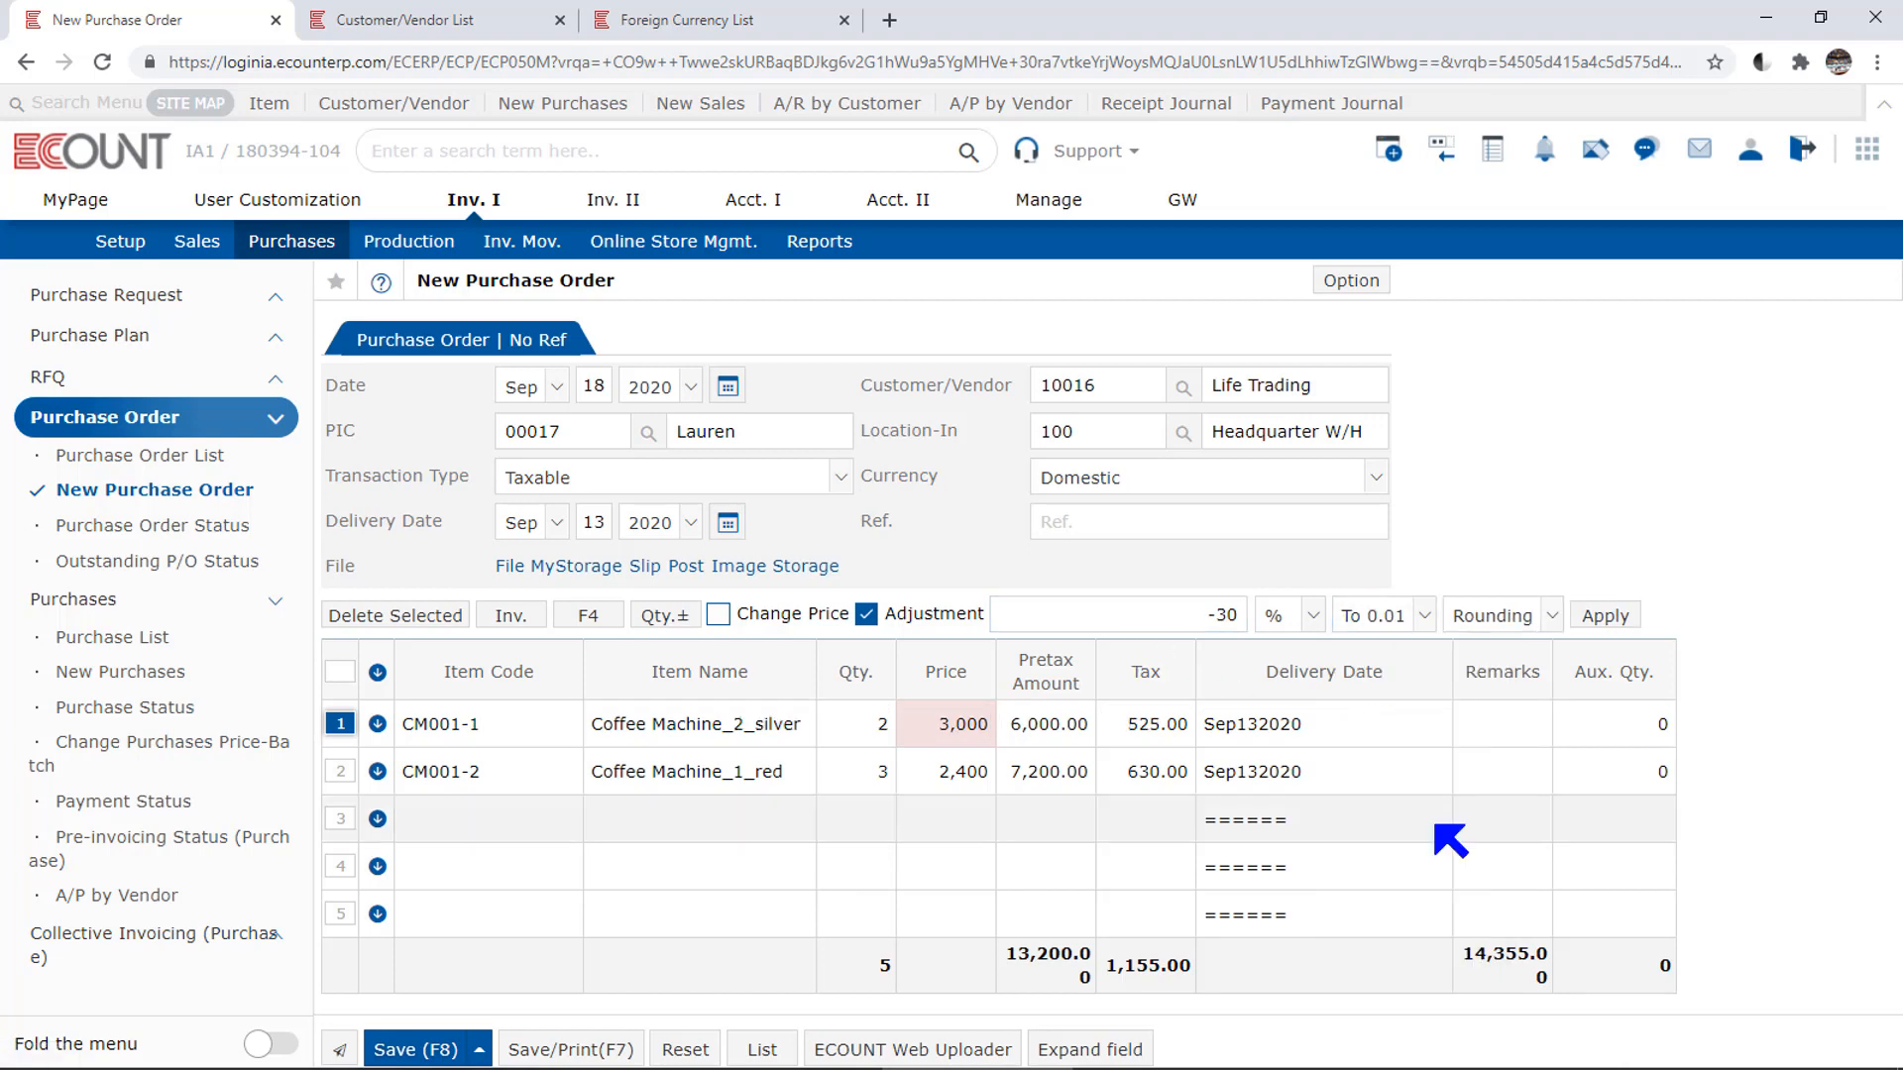
{"action": "left_click", "coordinate": [1607, 617]}
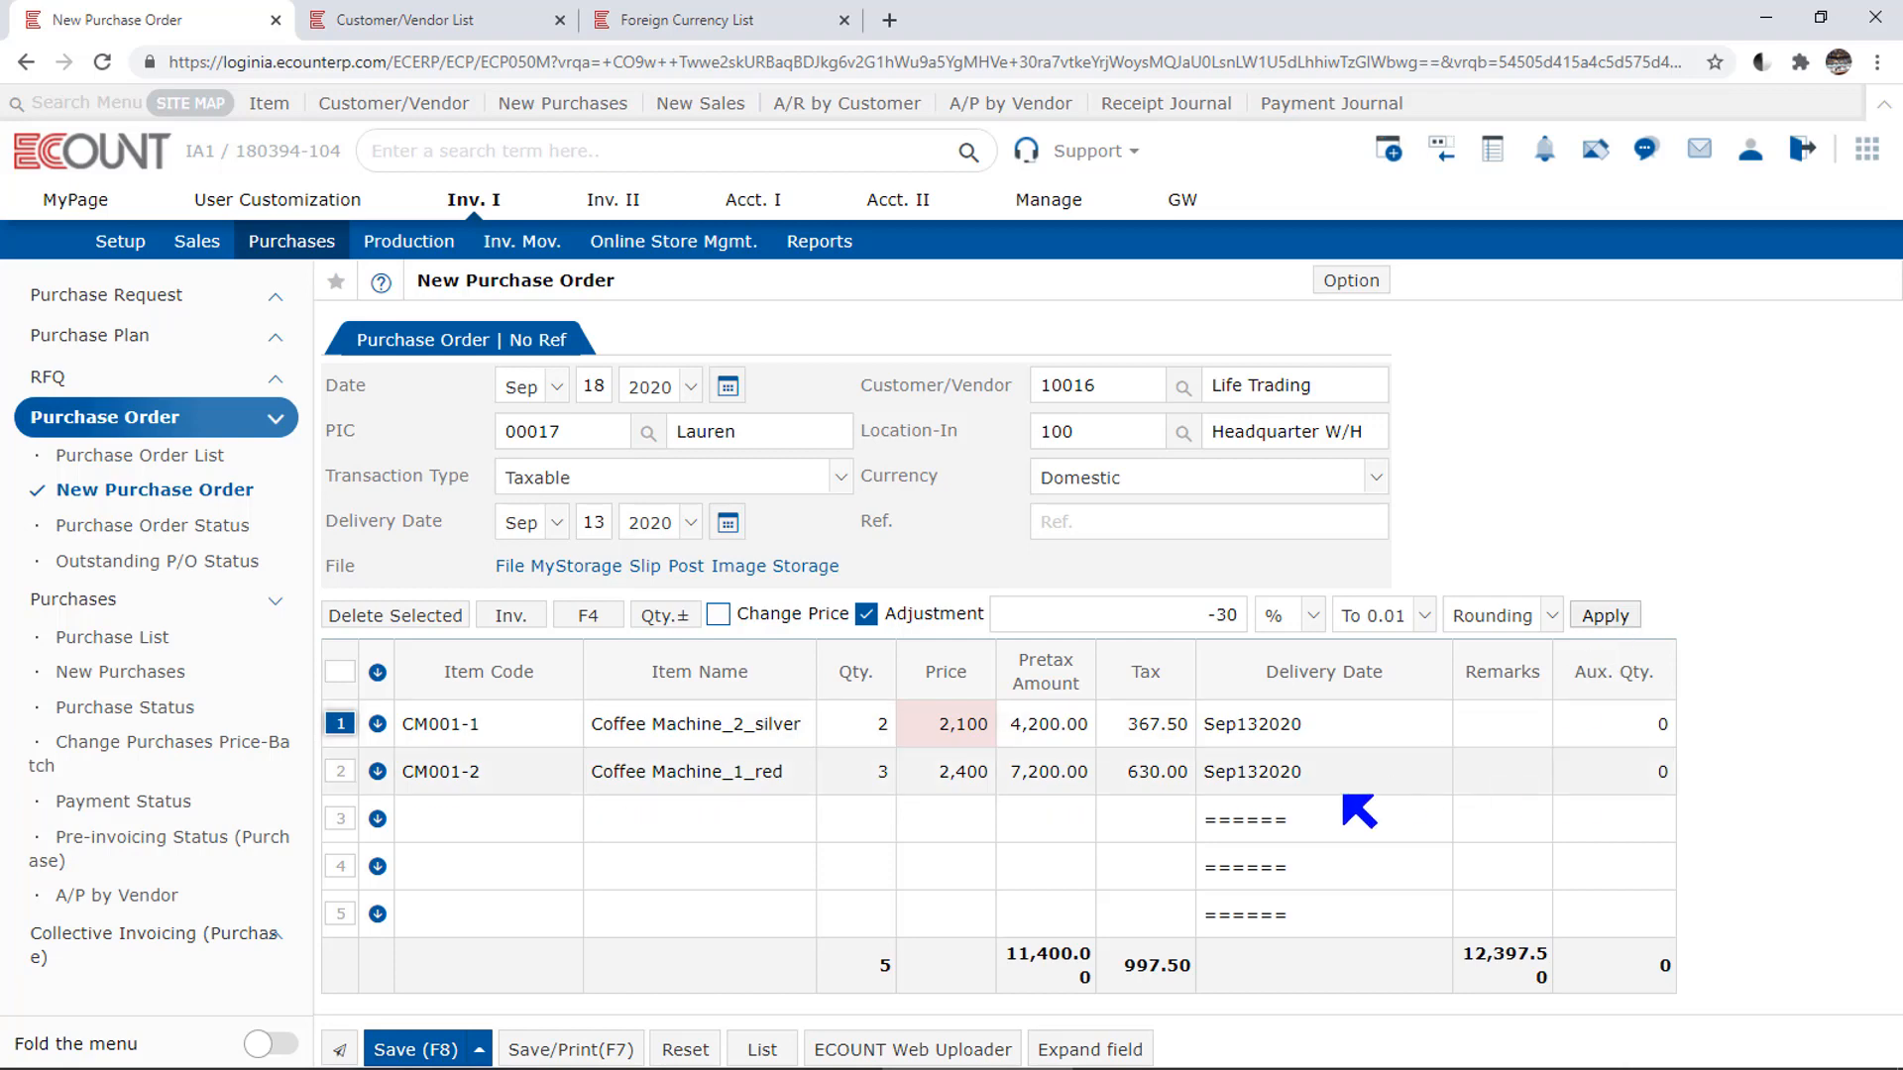
Step: Split the Coffee Machine_2_silver line's tax-inclusive price into pretax price and tax, and clear the Adjustment option and line selection
{"action": "left_click", "coordinate": [920, 729]}
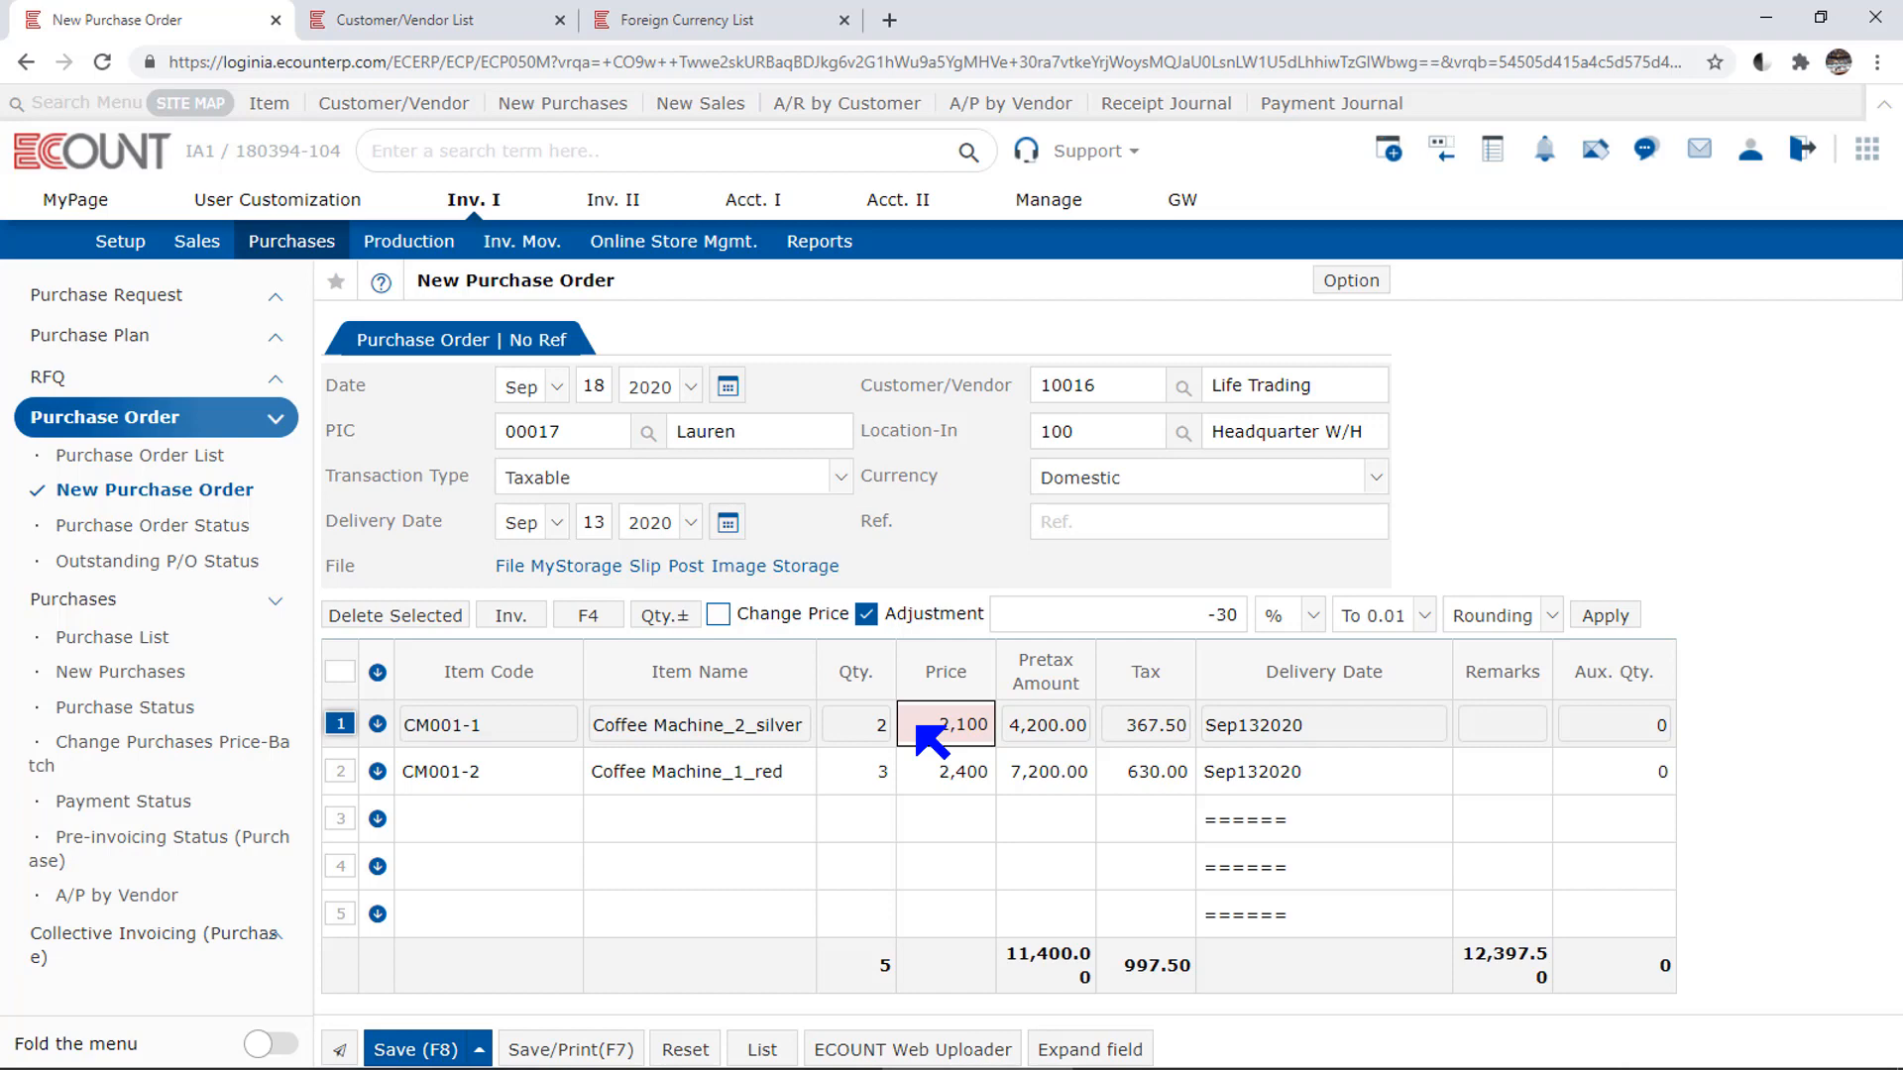
{"action": "key", "text": "F9"}
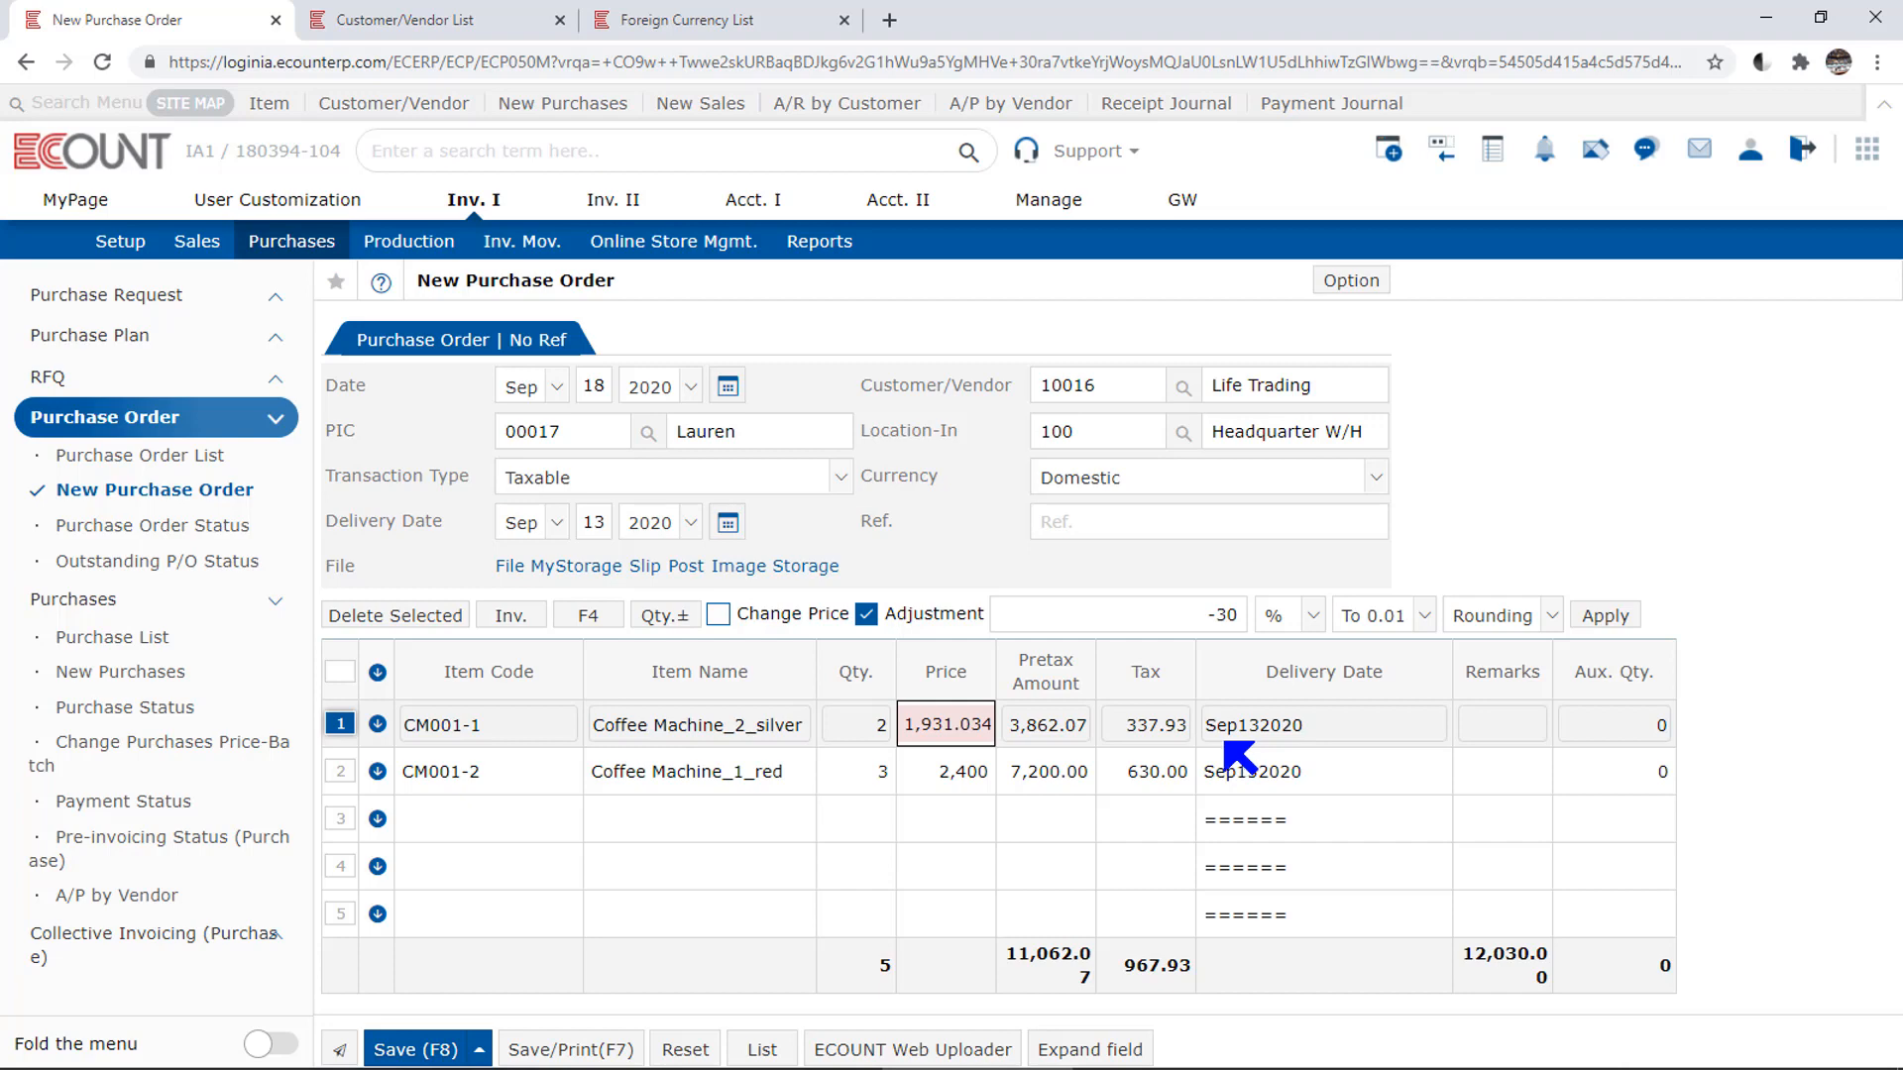
{"action": "left_click", "coordinate": [866, 615]}
{"action": "left_click", "coordinate": [339, 719]}
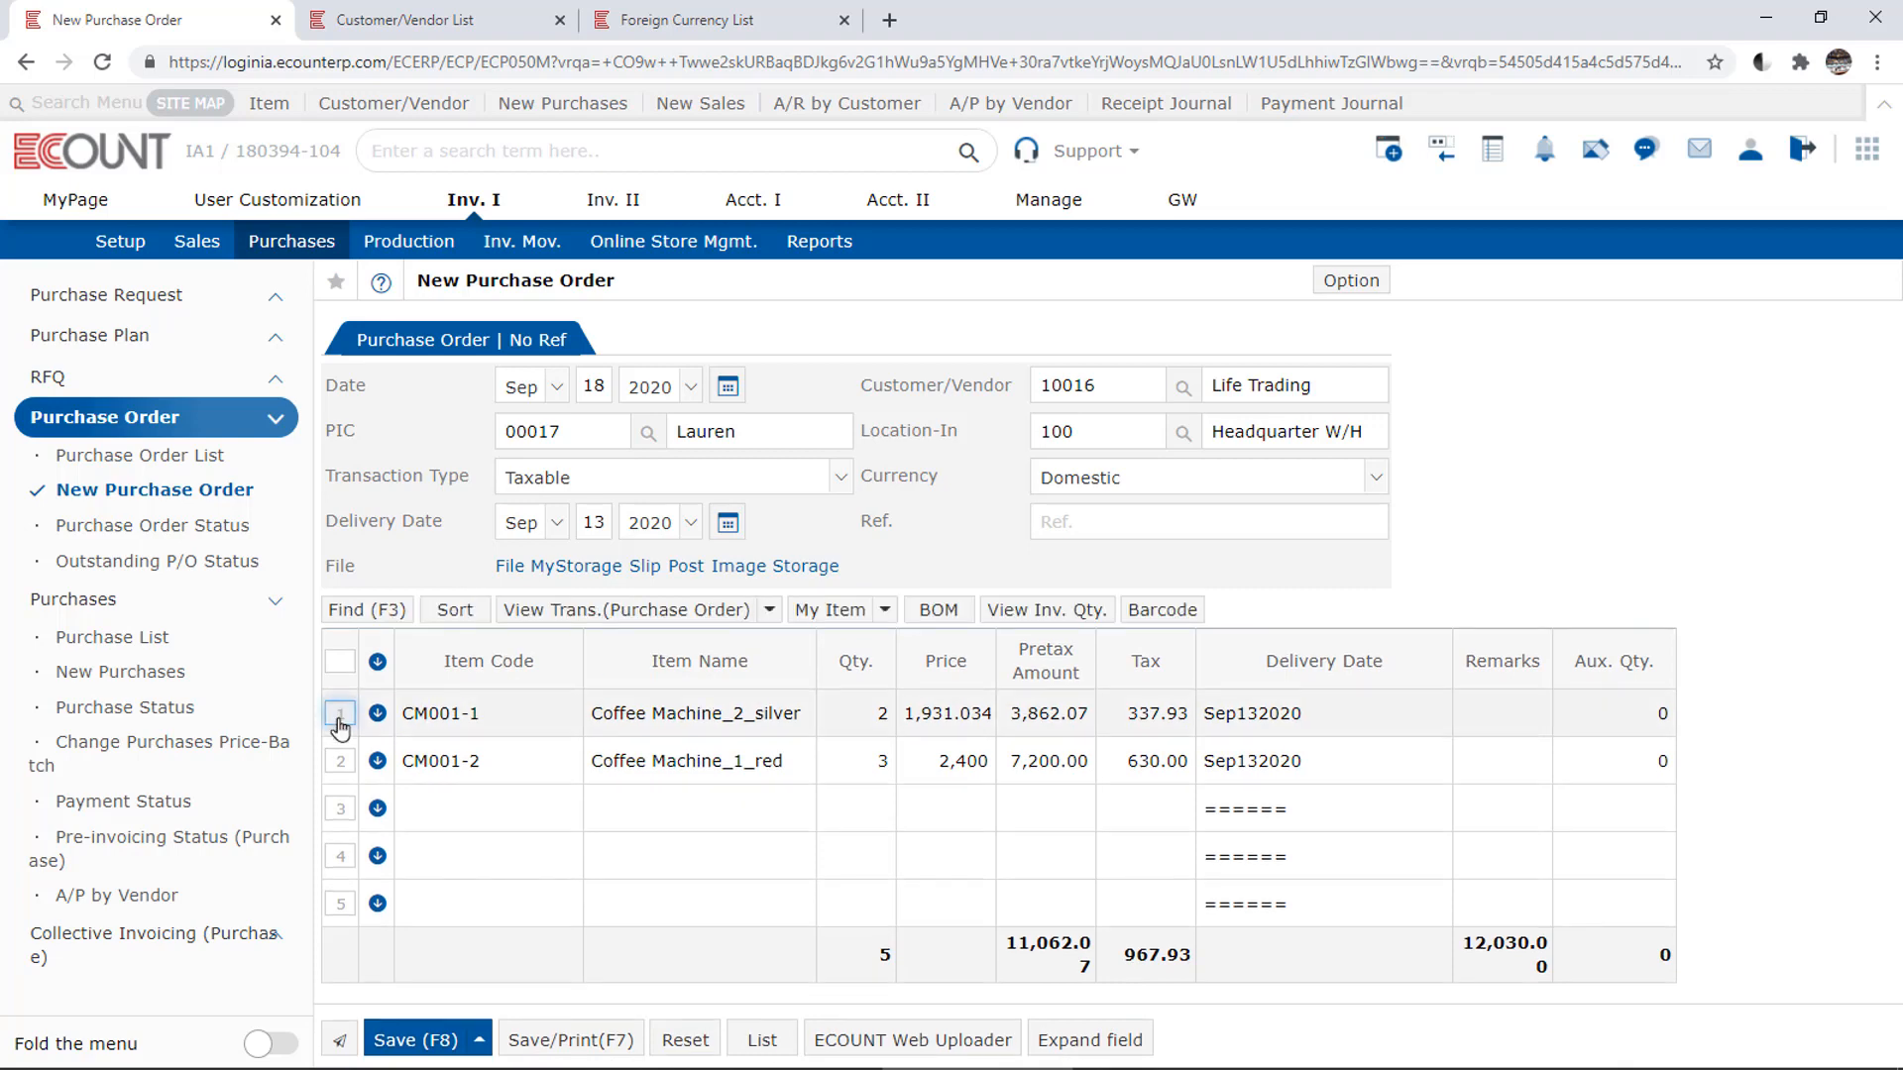
Step: Display the inventory quantities for the order lines, and check the delivery date calendars of both coffee machine lines
{"action": "left_click", "coordinate": [1051, 610]}
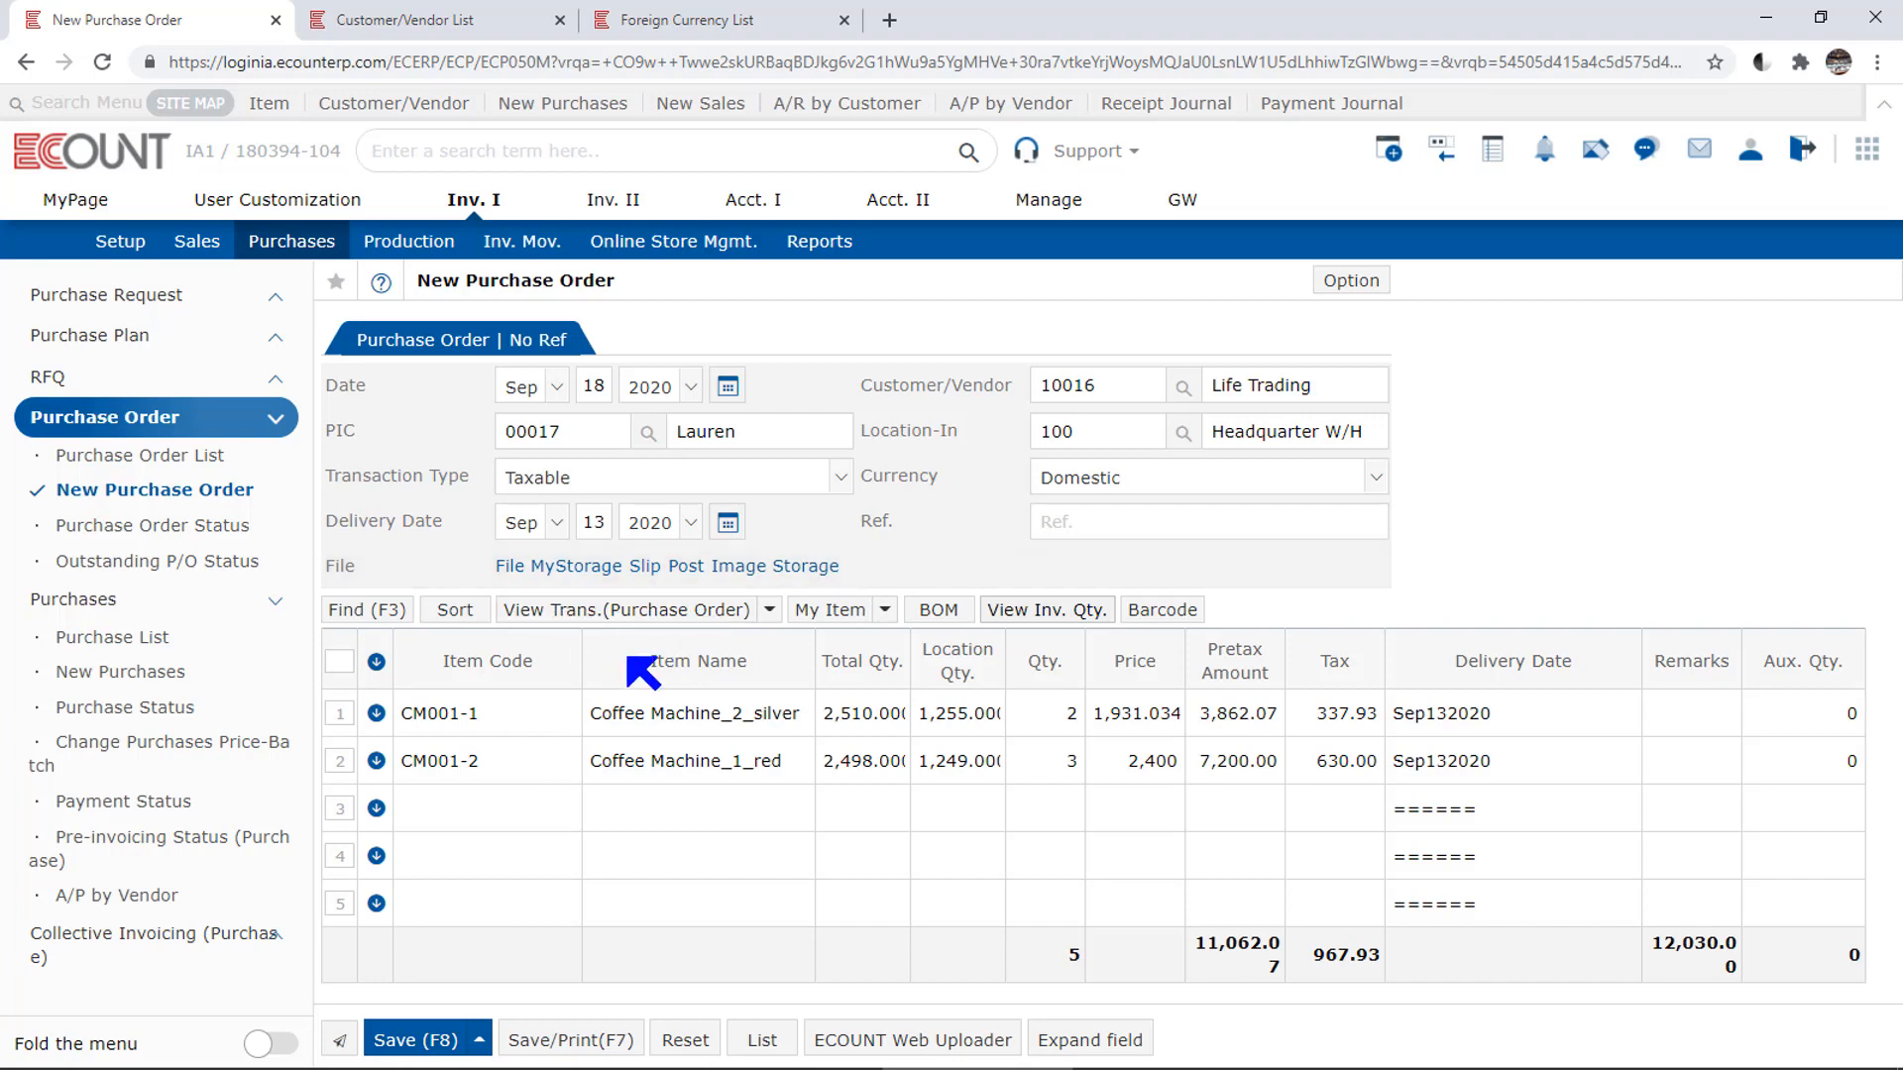
{"action": "mouse_move", "coordinate": [681, 627]}
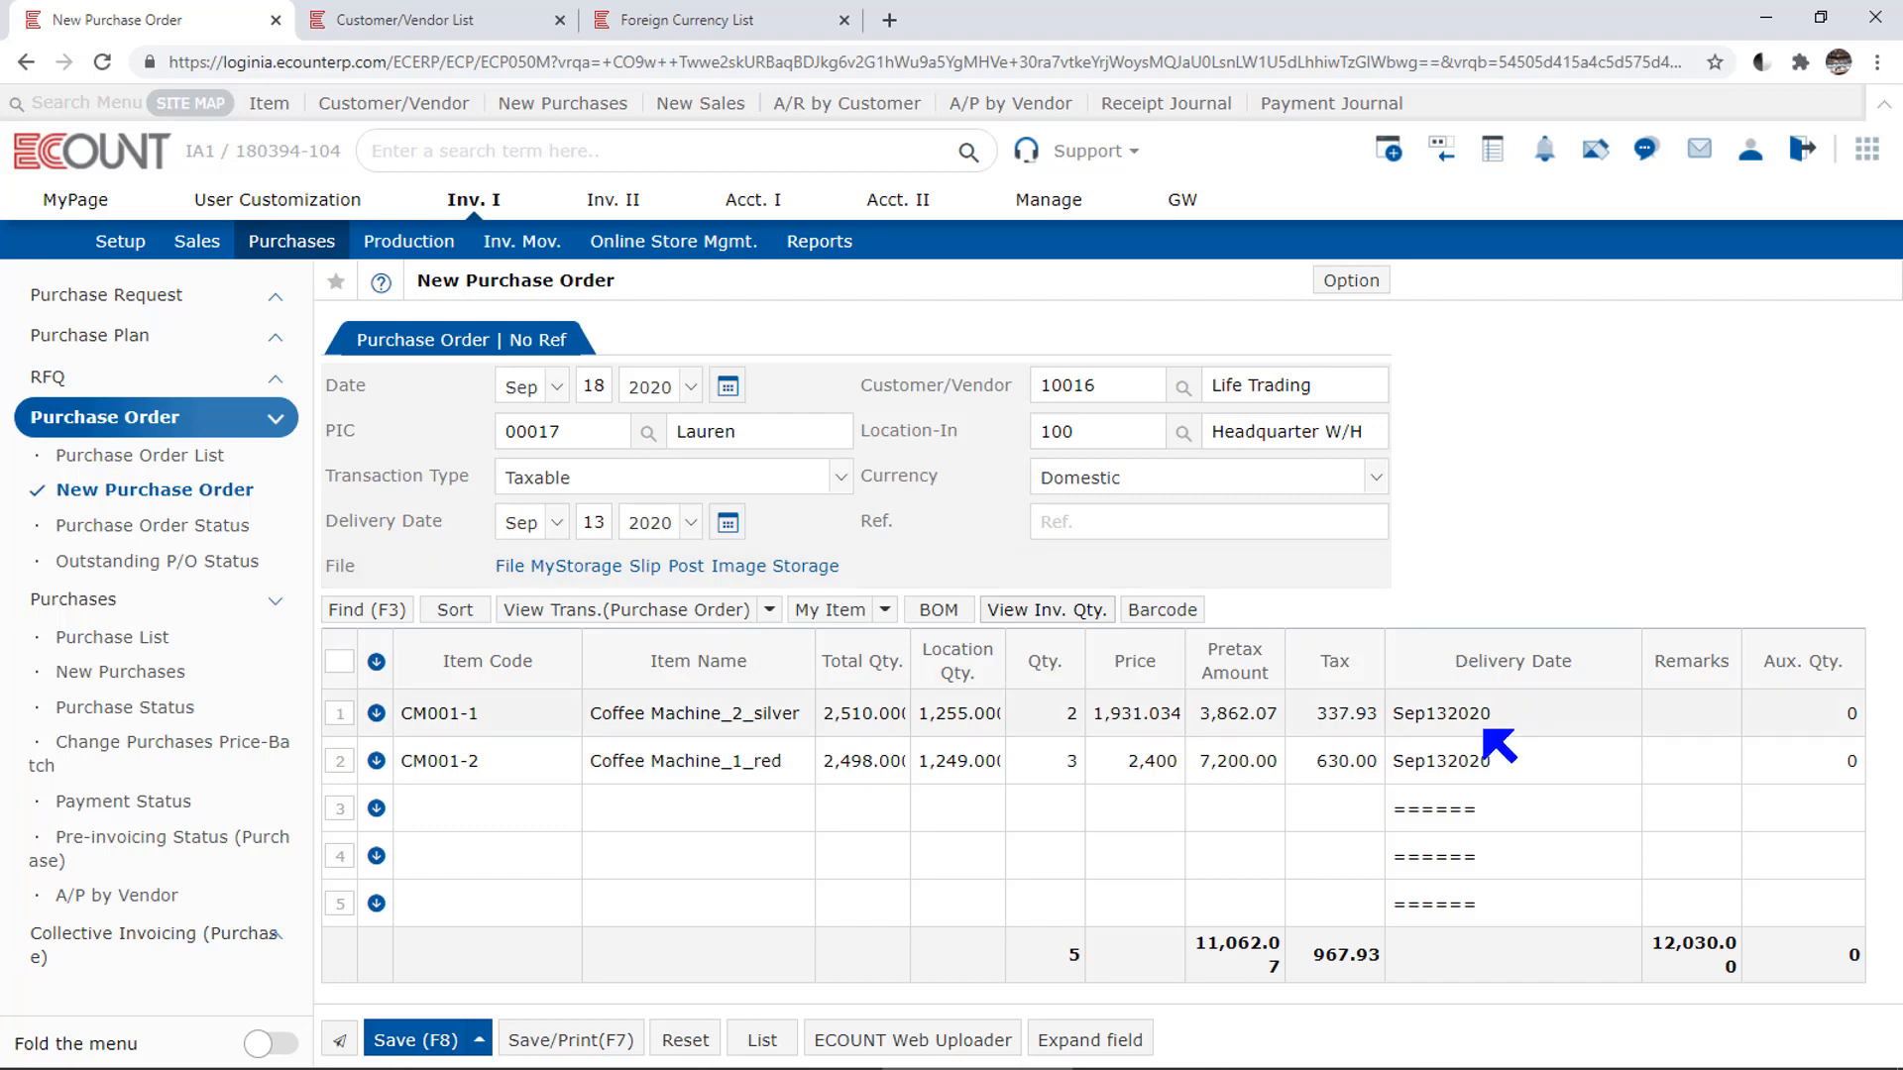
{"action": "left_click", "coordinate": [1499, 745]}
{"action": "left_click", "coordinate": [1409, 749]}
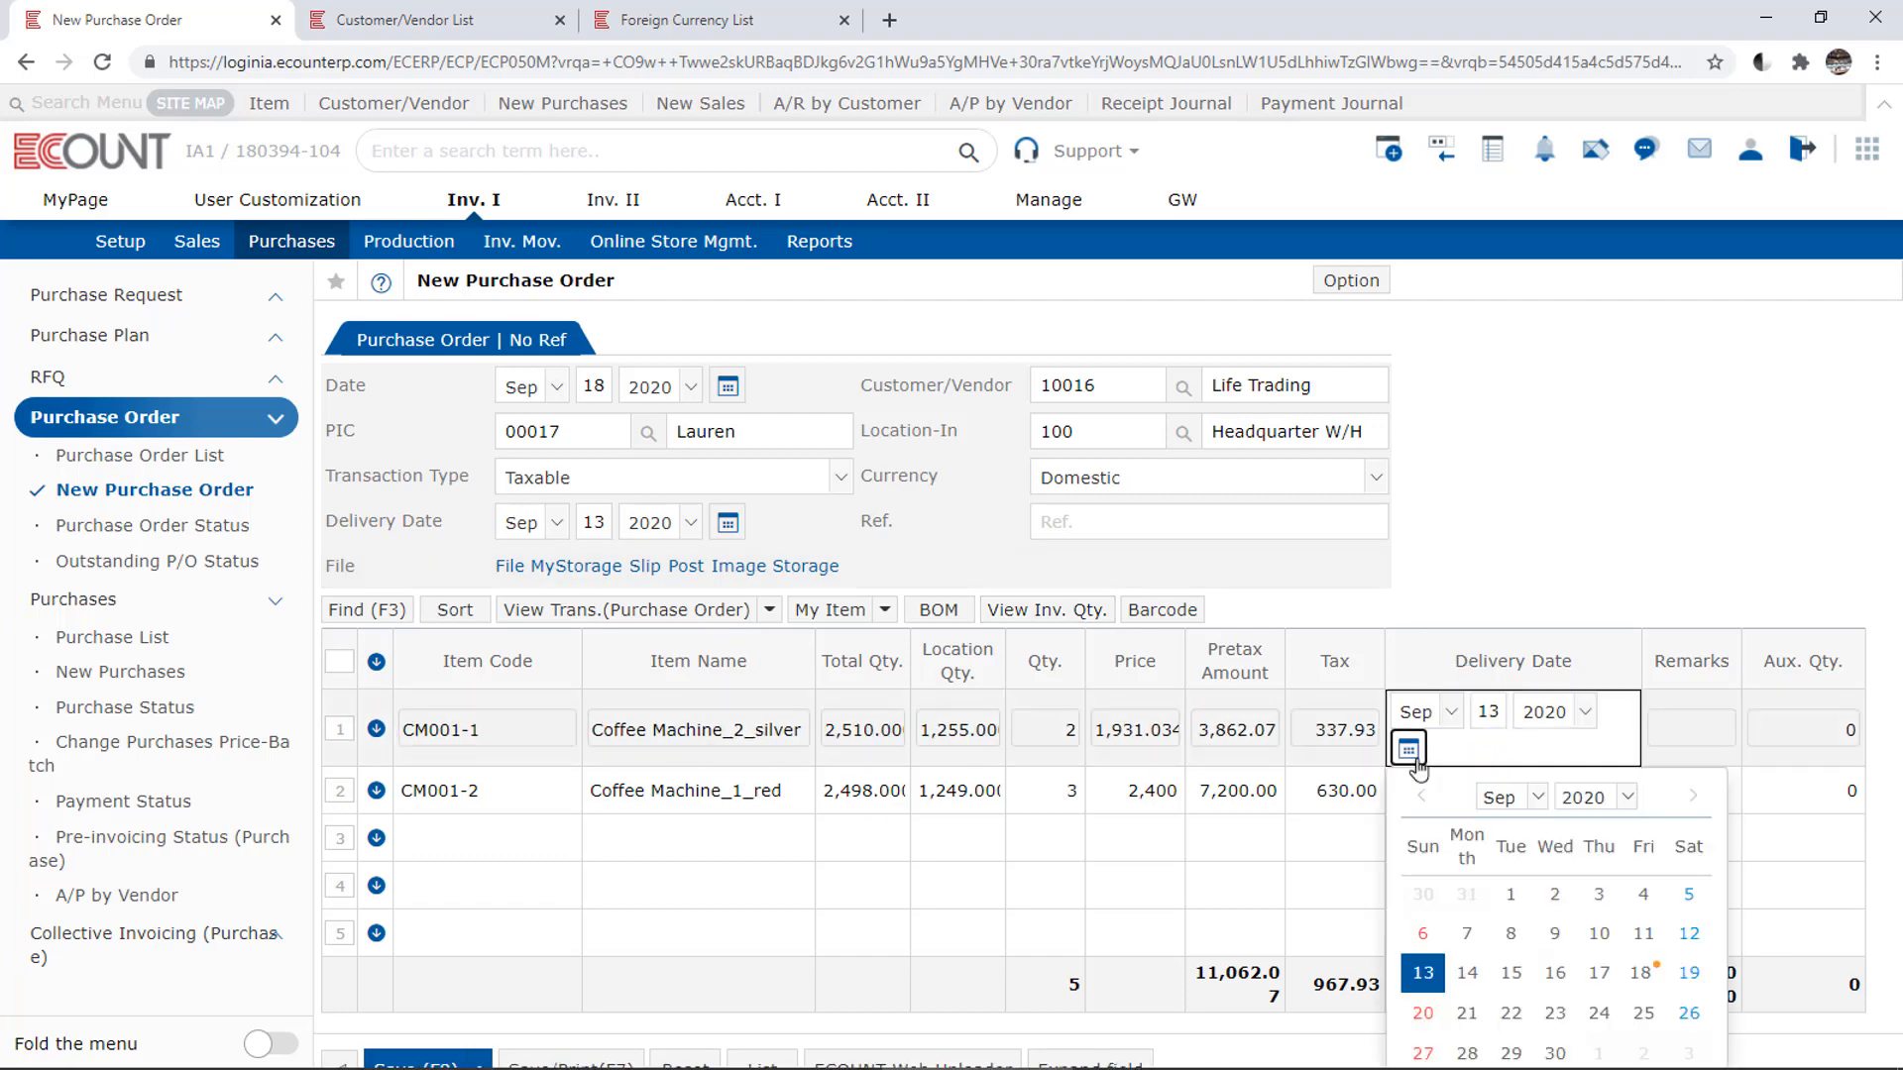
{"action": "left_click", "coordinate": [1413, 759]}
{"action": "left_click", "coordinate": [1491, 793]}
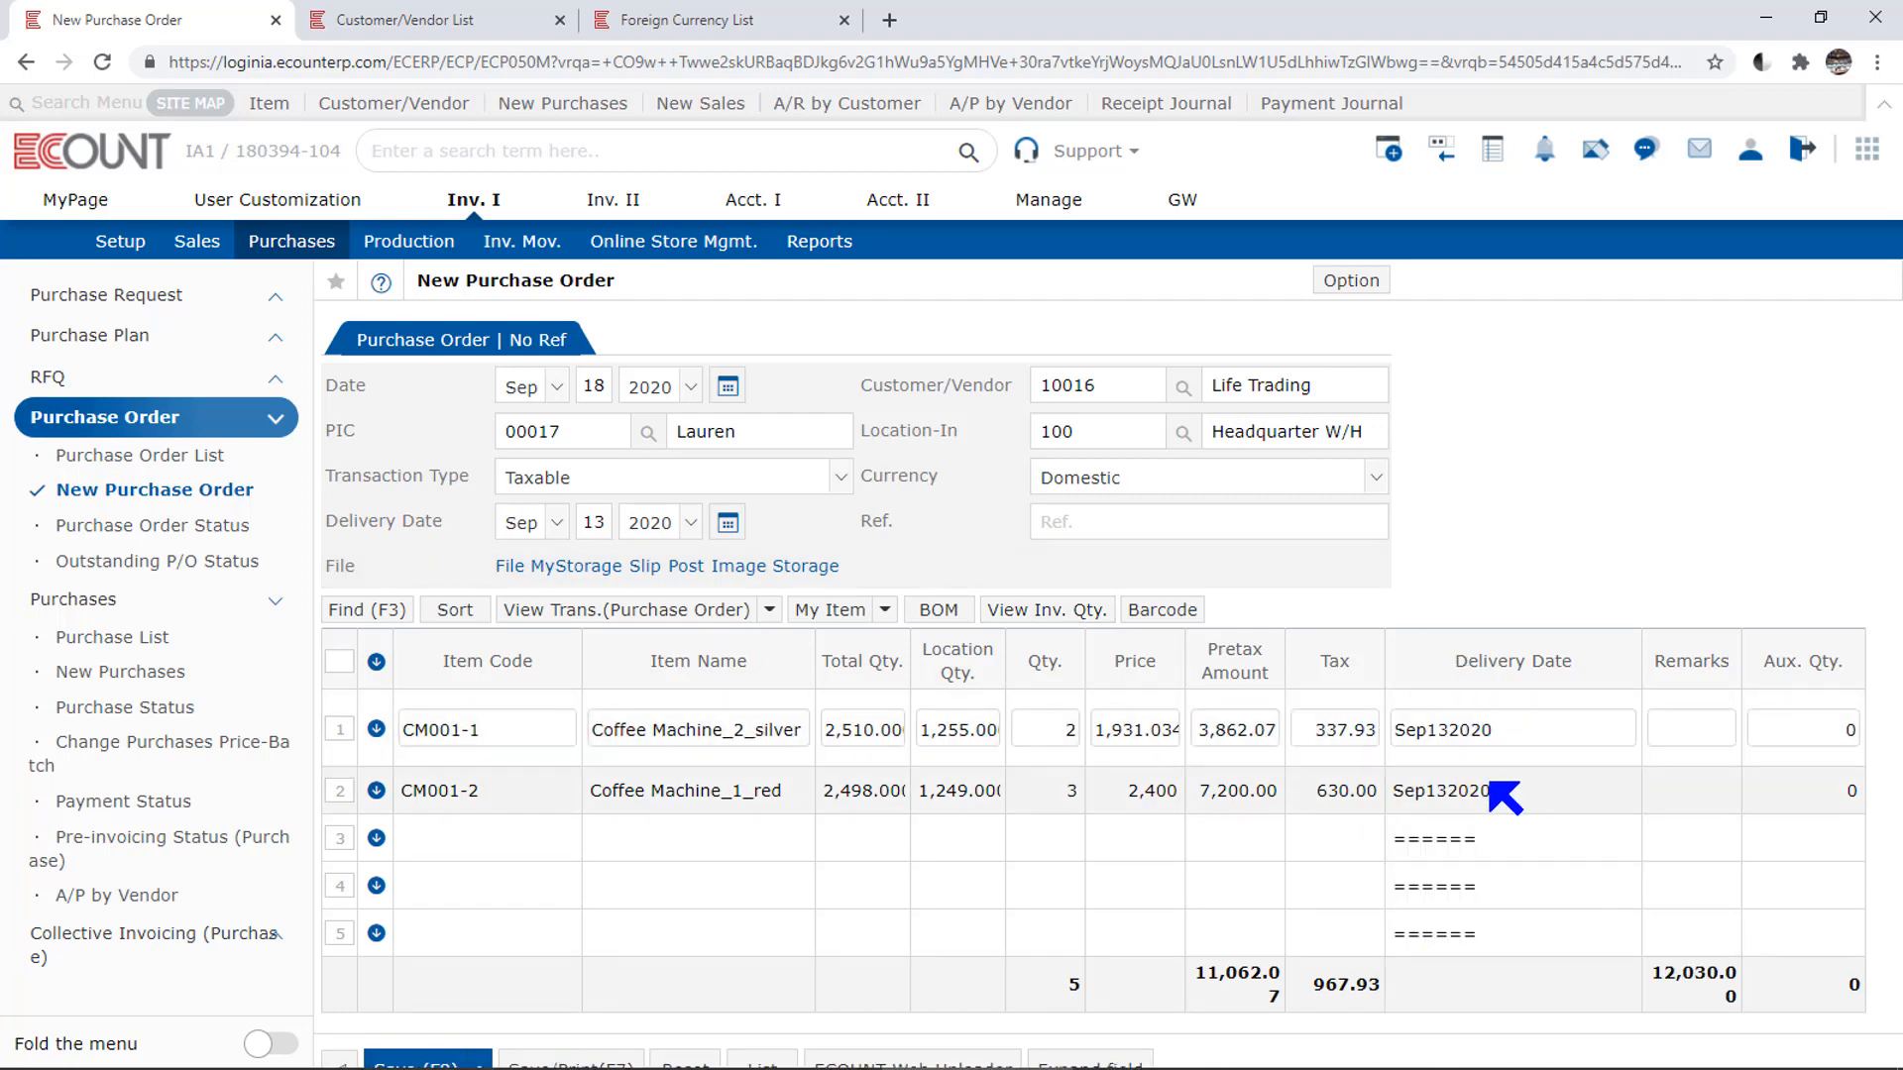
{"action": "left_click", "coordinate": [1409, 797]}
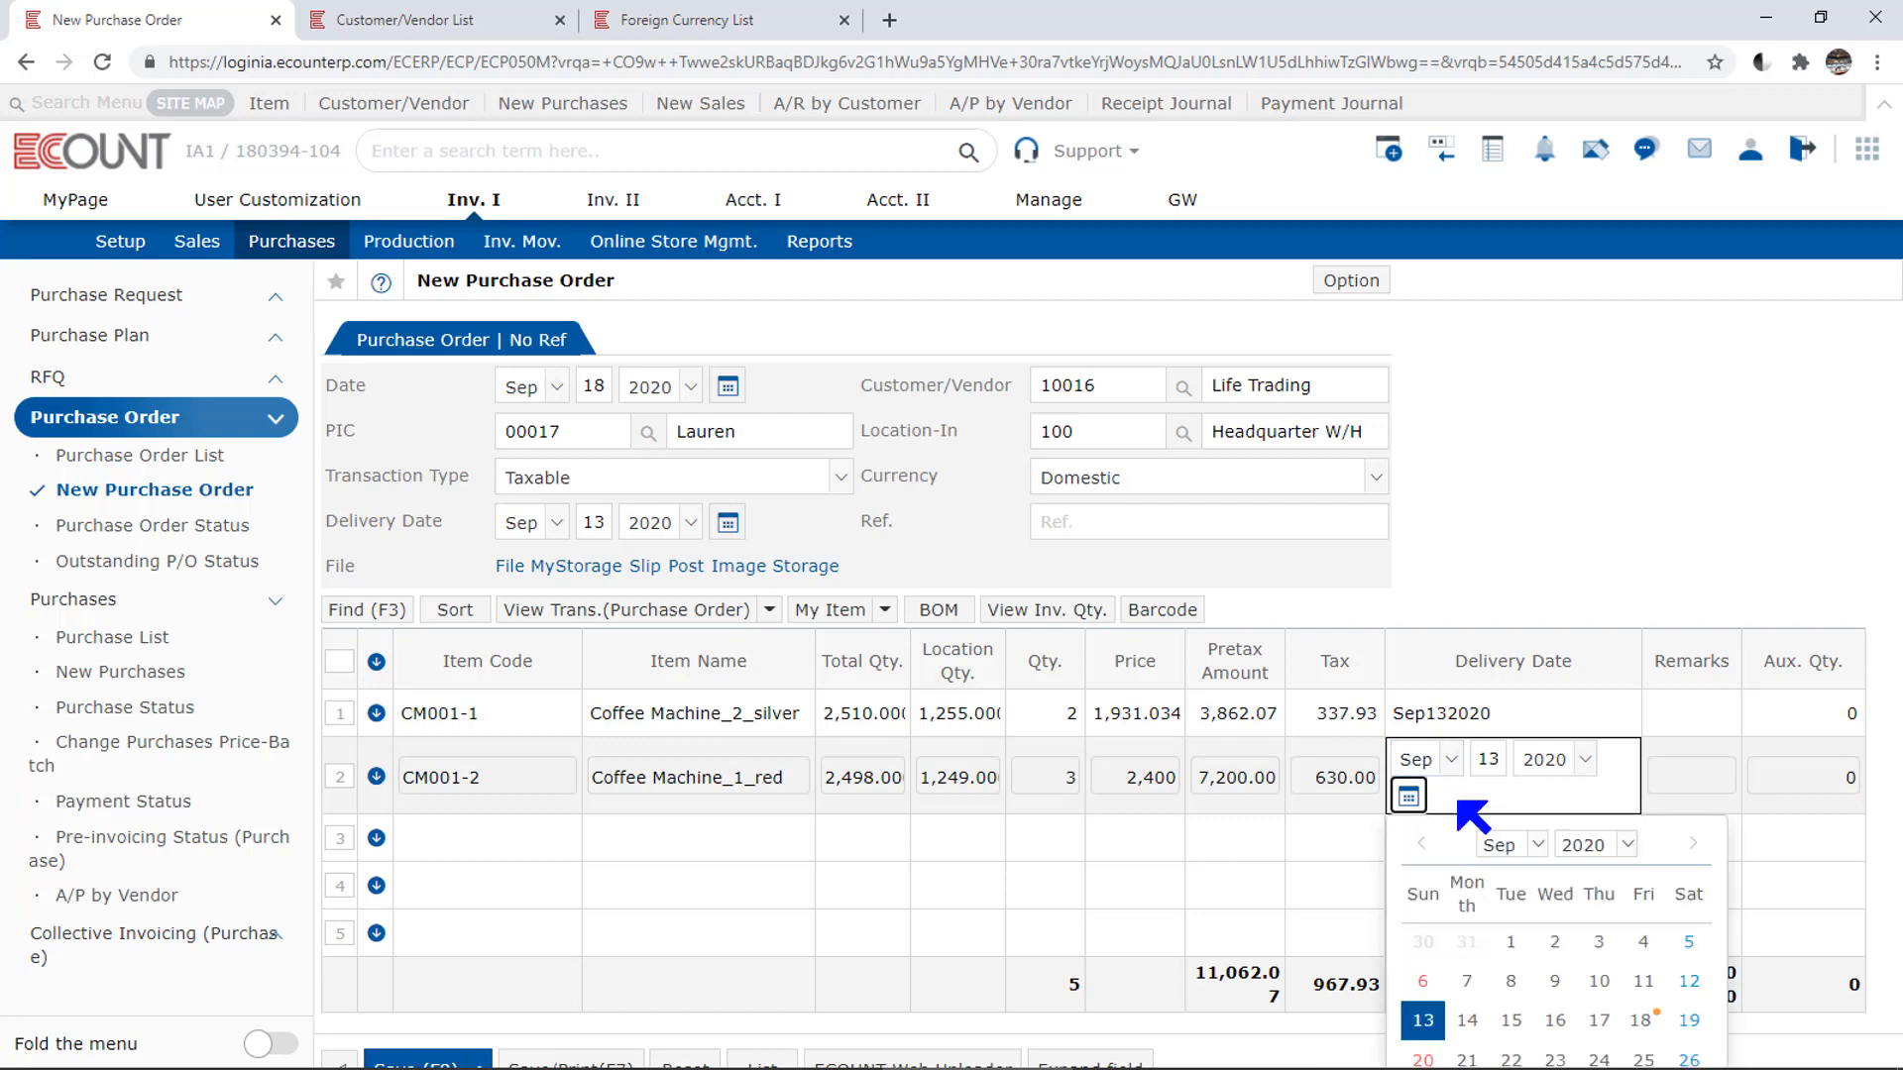
{"action": "left_click", "coordinate": [1636, 622]}
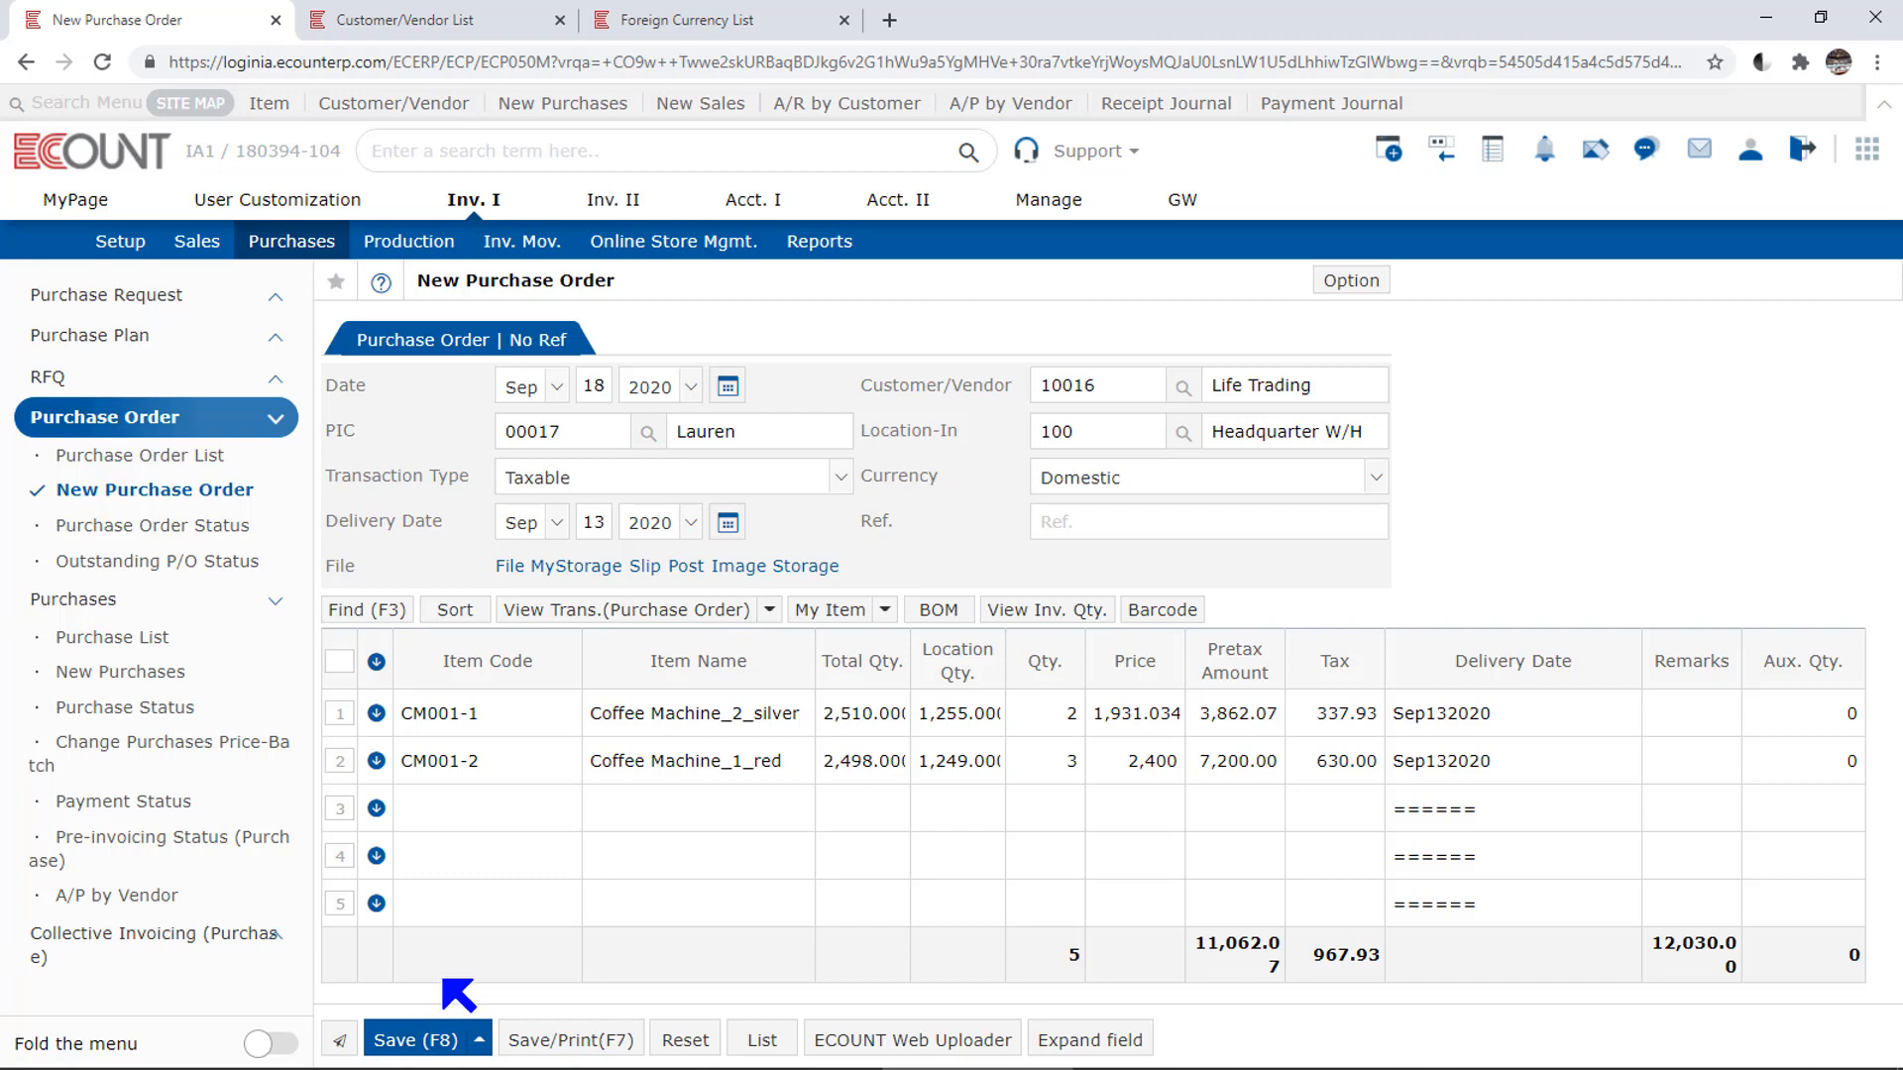
Step: Save the purchase order and open its printable form
{"action": "left_click", "coordinate": [604, 1041]}
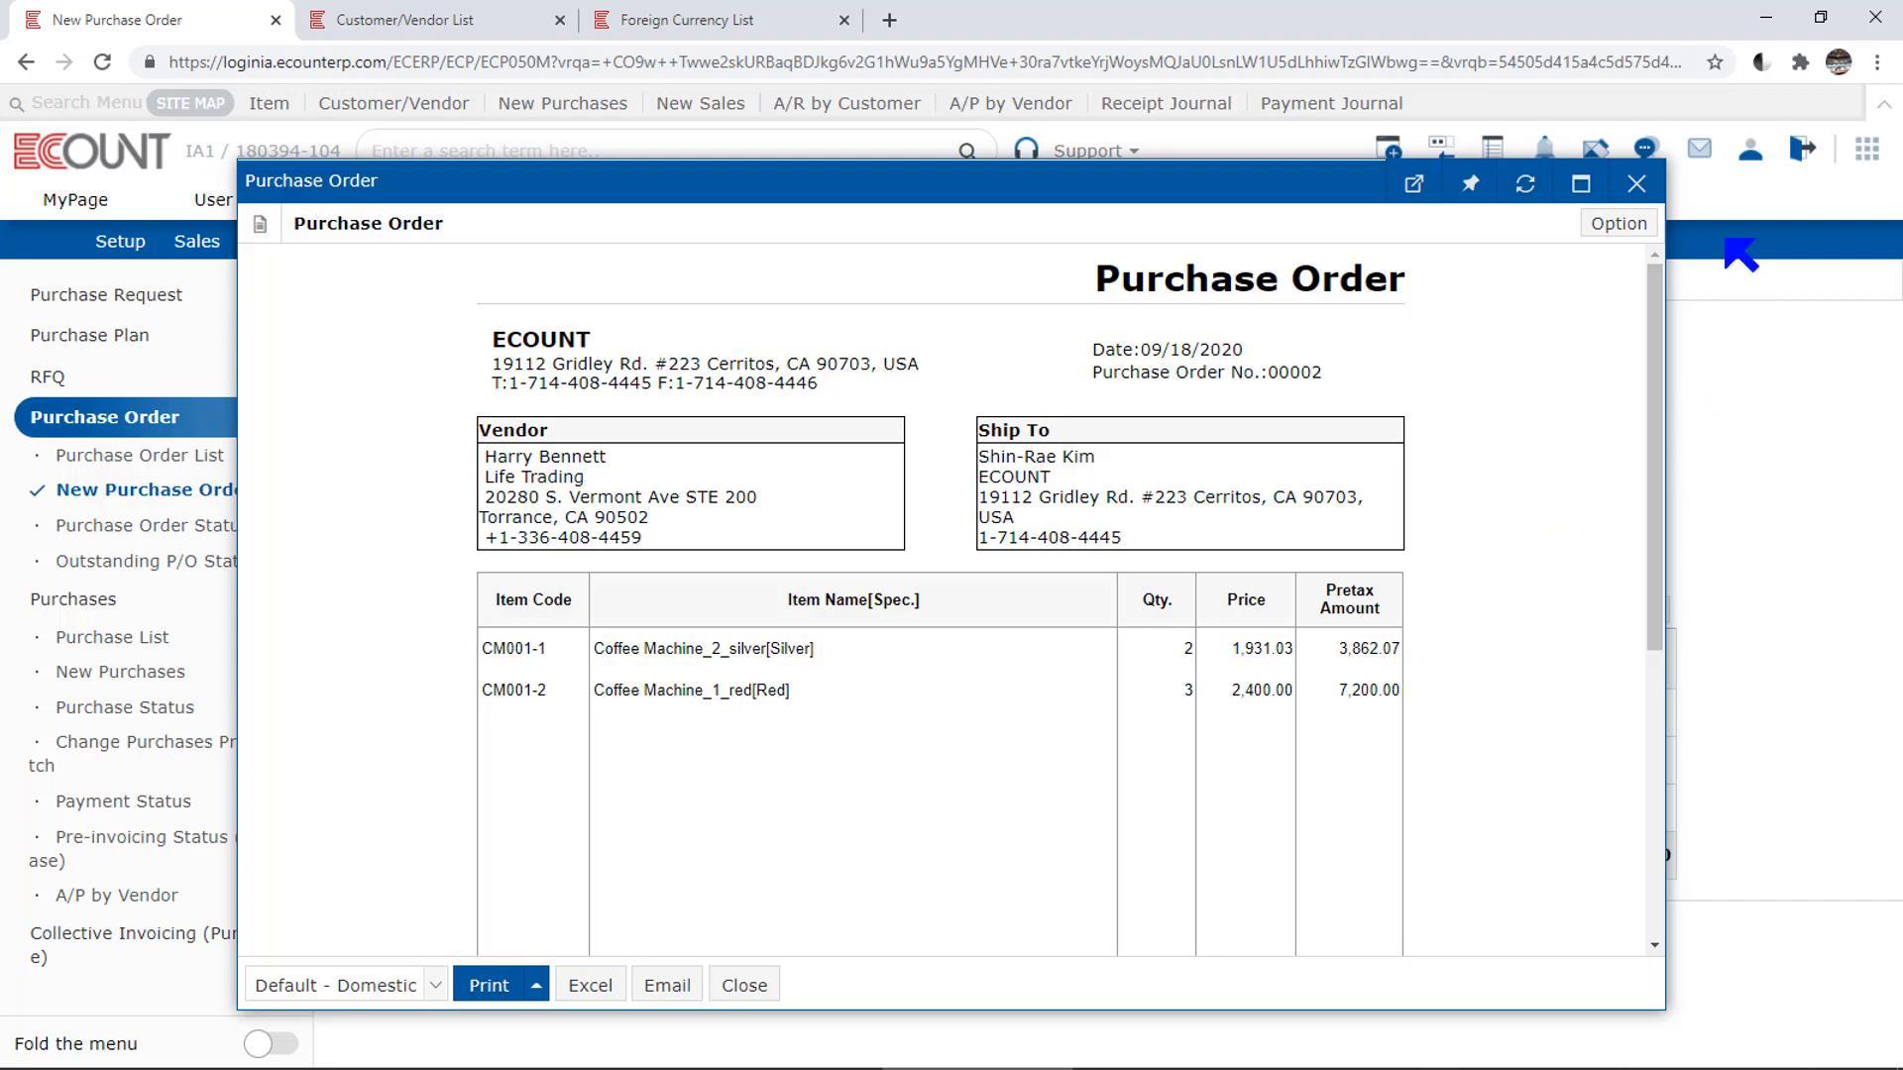
Step: Check the template setup options of the printable purchase order, and print and close the form
{"action": "left_click", "coordinate": [1635, 226]}
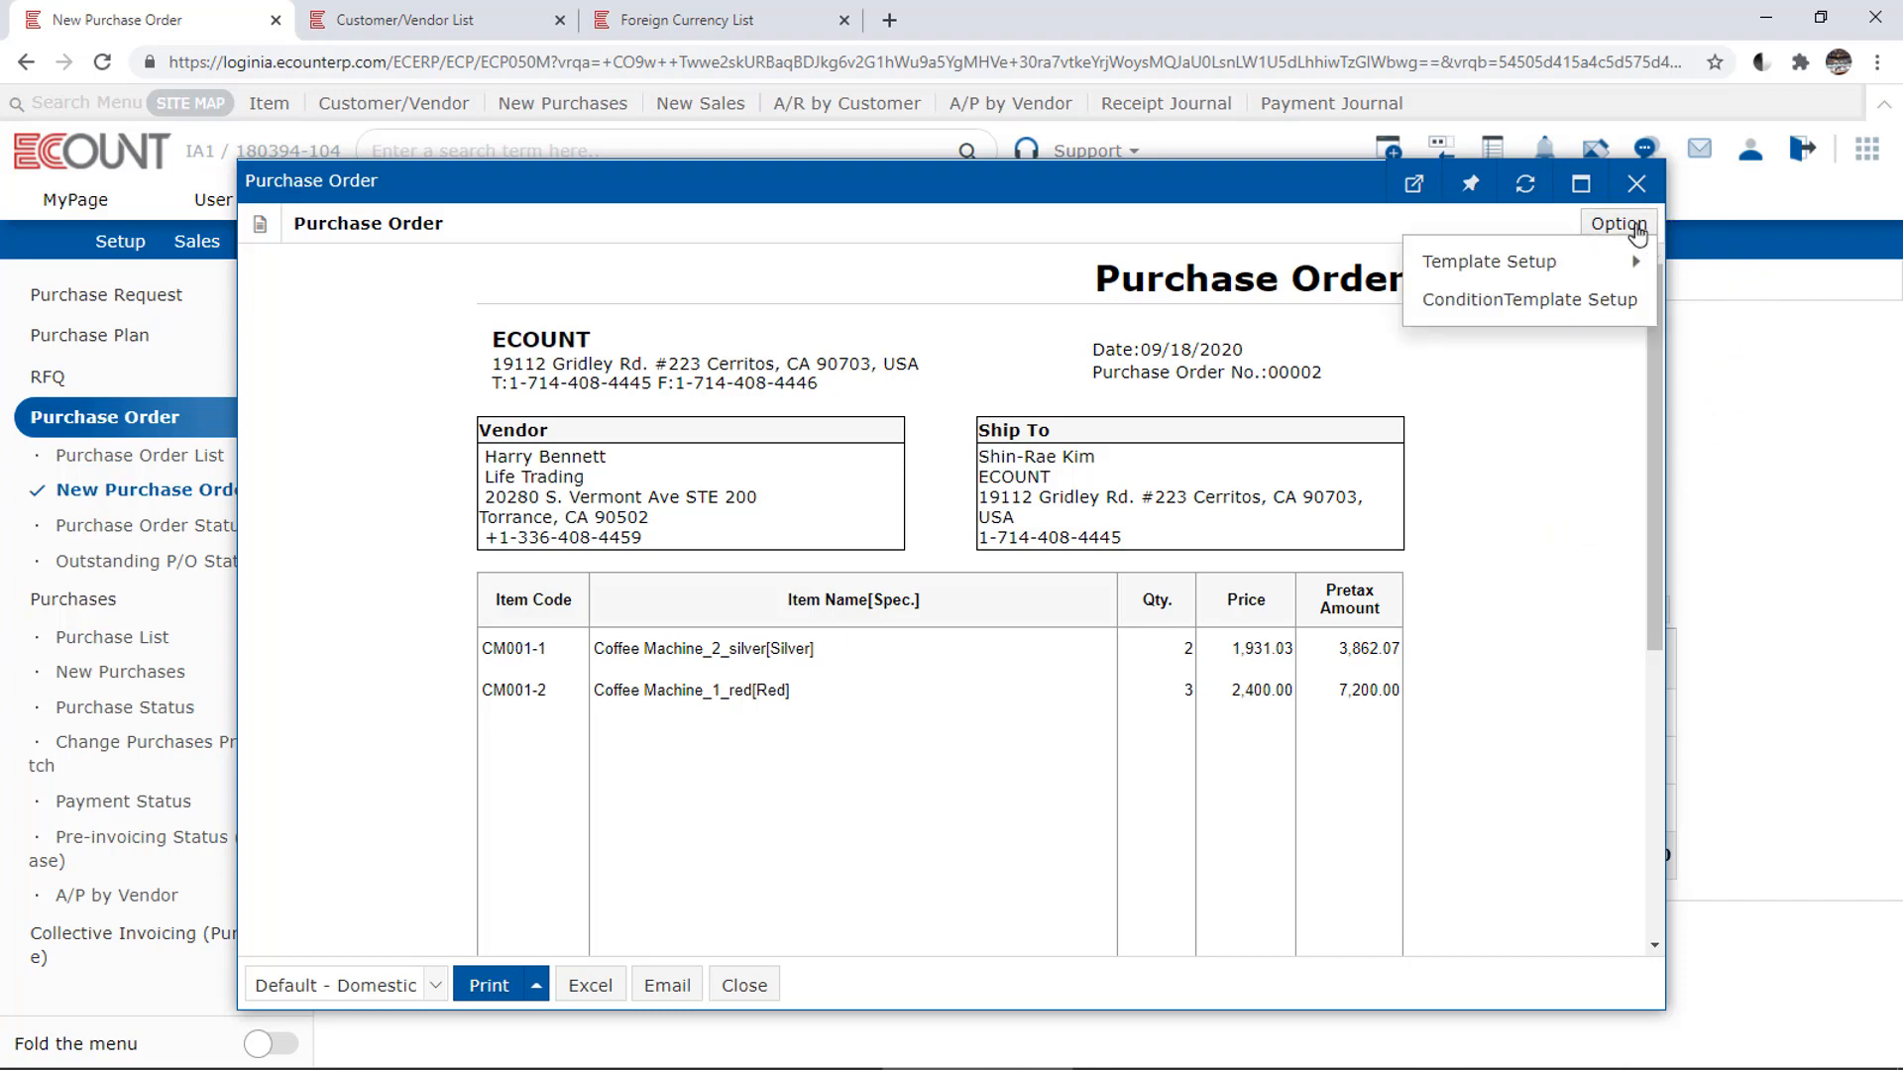
{"action": "mouse_move", "coordinate": [1586, 263]}
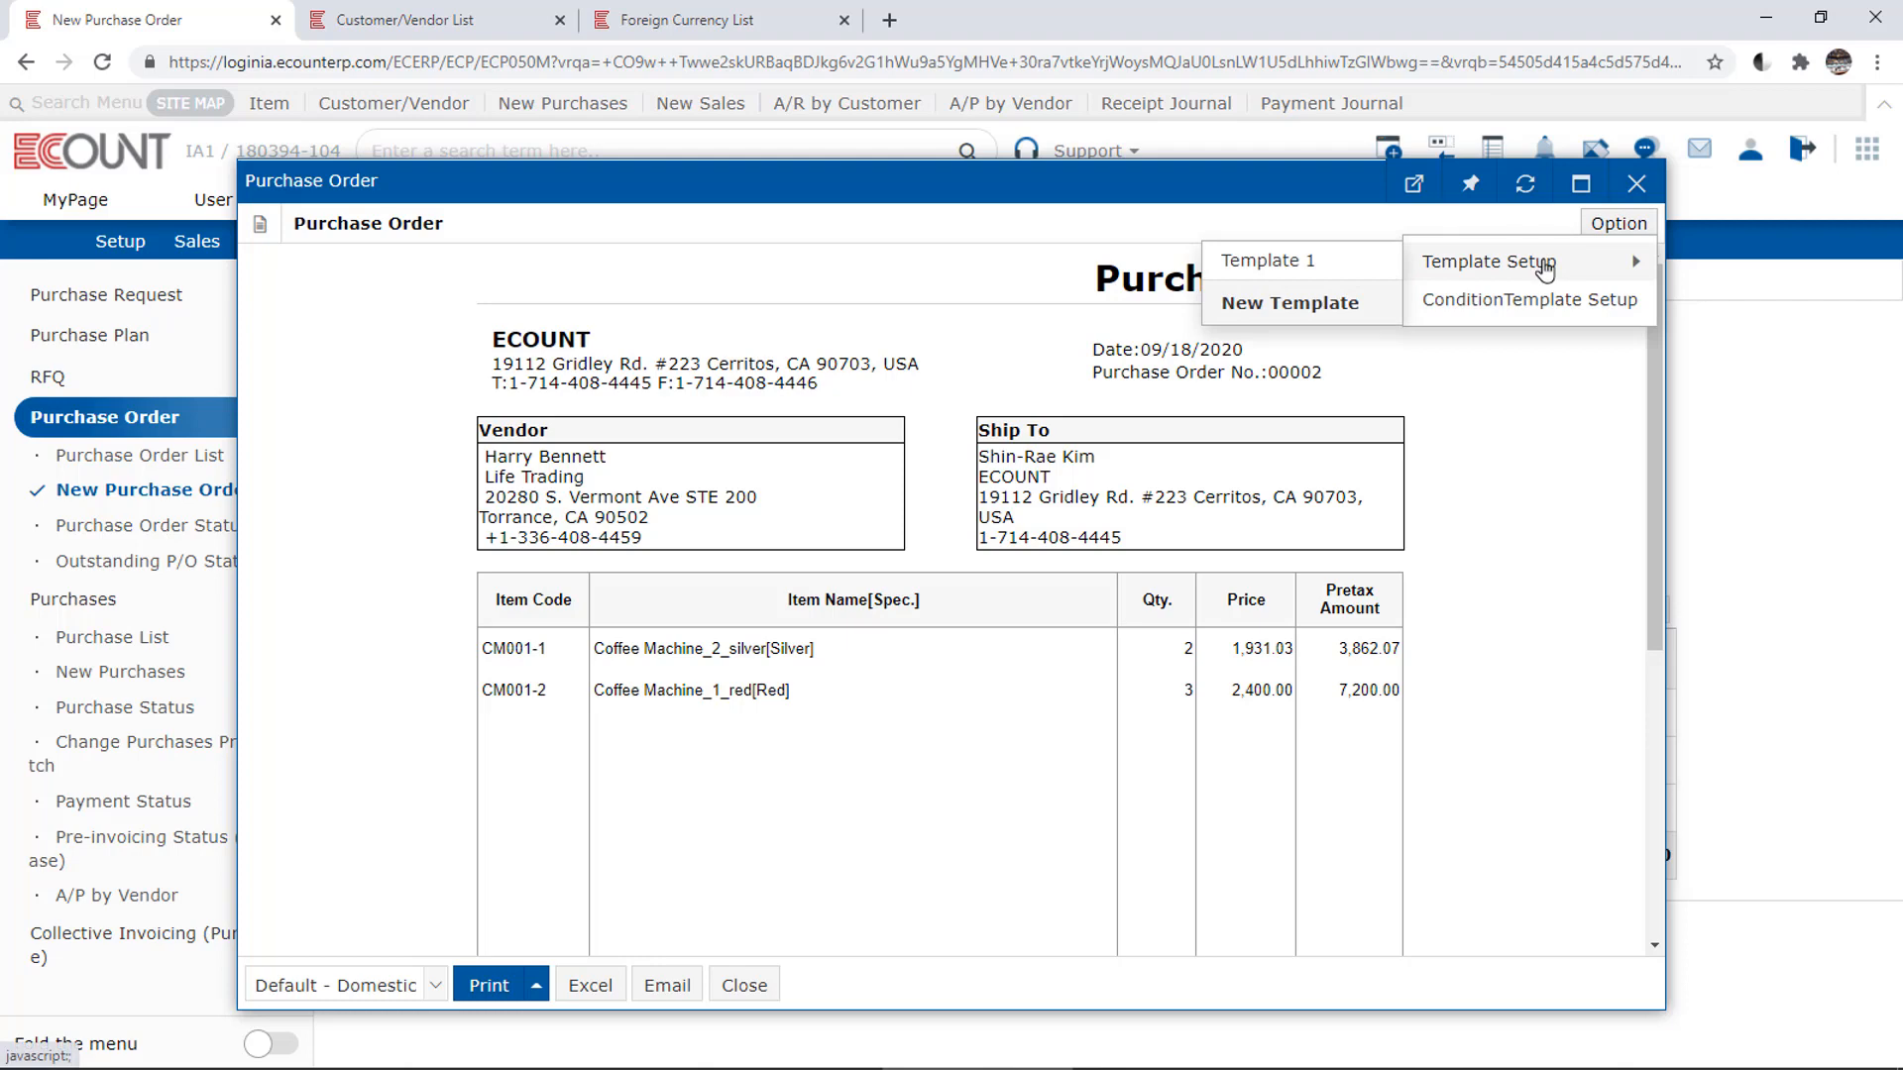
{"action": "left_click", "coordinate": [1539, 463]}
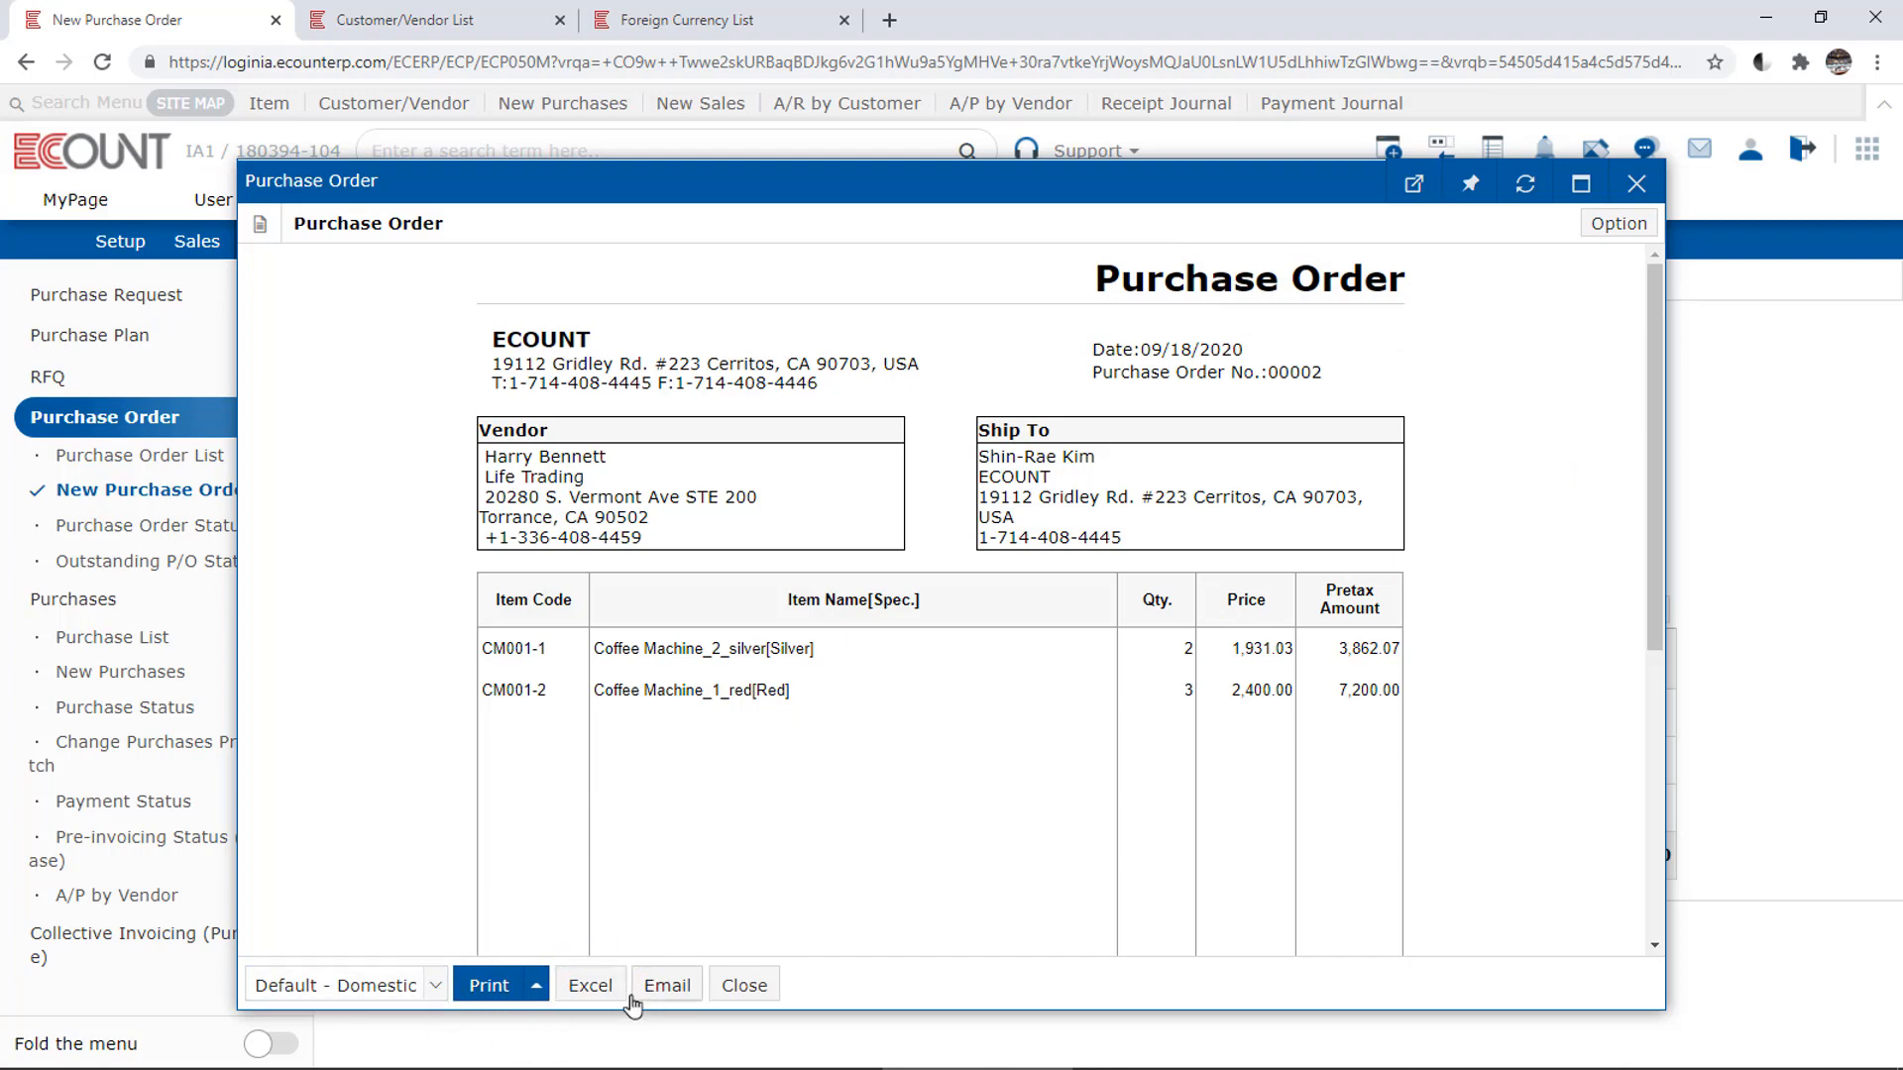
{"action": "left_click", "coordinate": [501, 984]}
{"action": "left_click", "coordinate": [738, 985]}
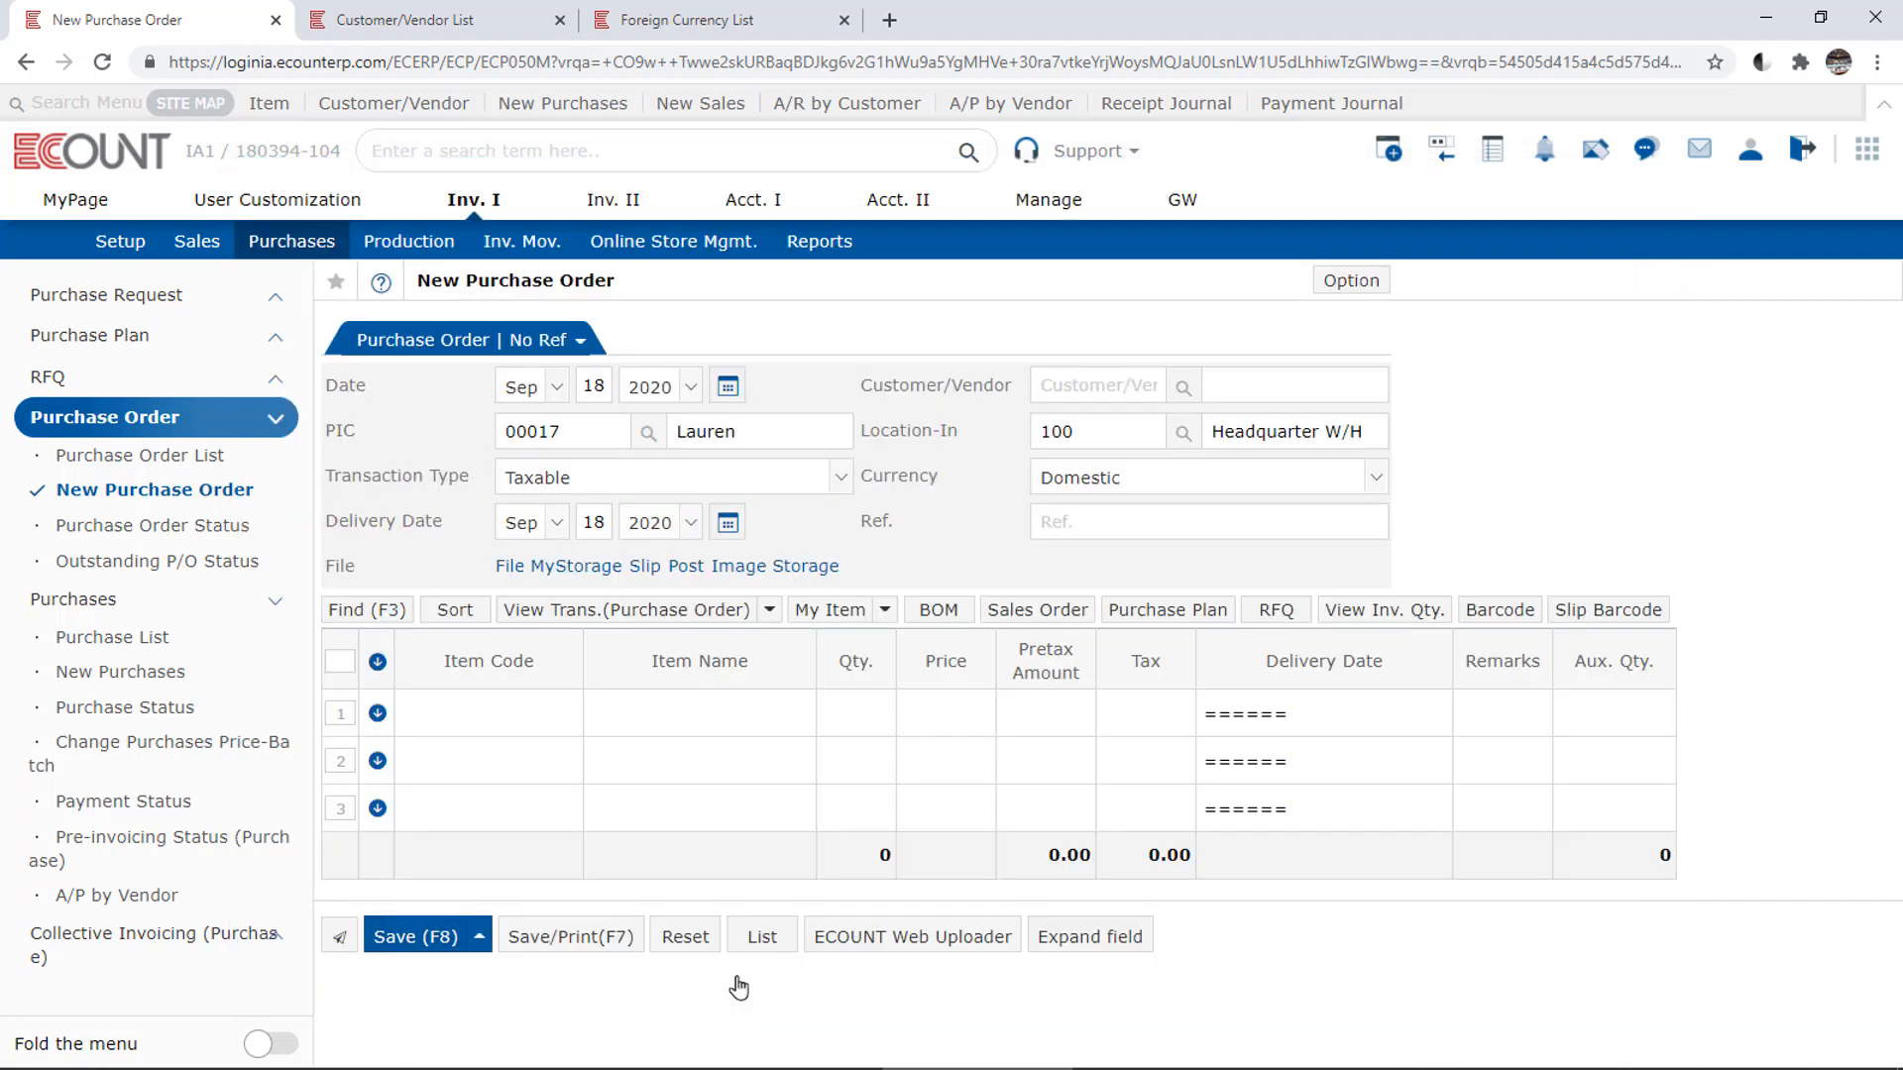
Step: Mark the 09/18/2020 -1 Life Trading order as finished among the in-progress orders of the Purchase Order List
{"action": "left_click", "coordinate": [223, 458]}
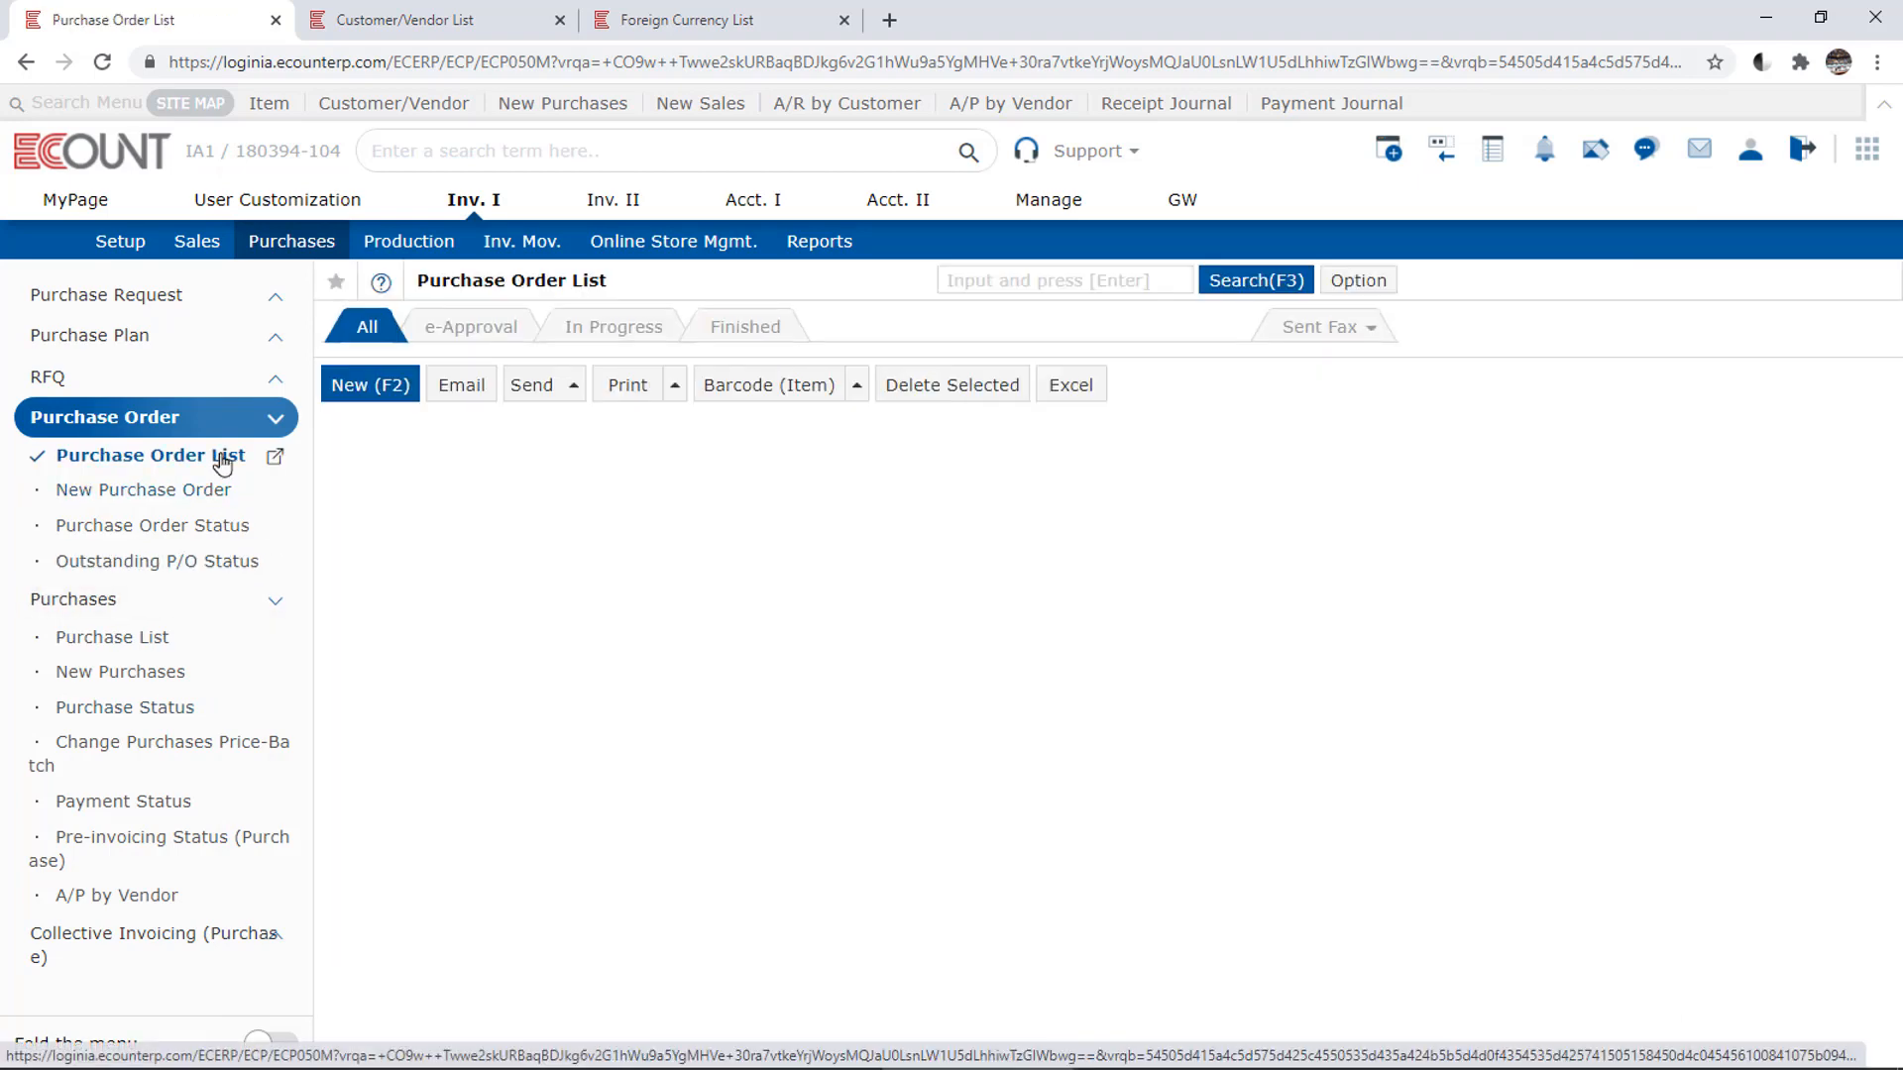
{"action": "left_click", "coordinate": [615, 326]}
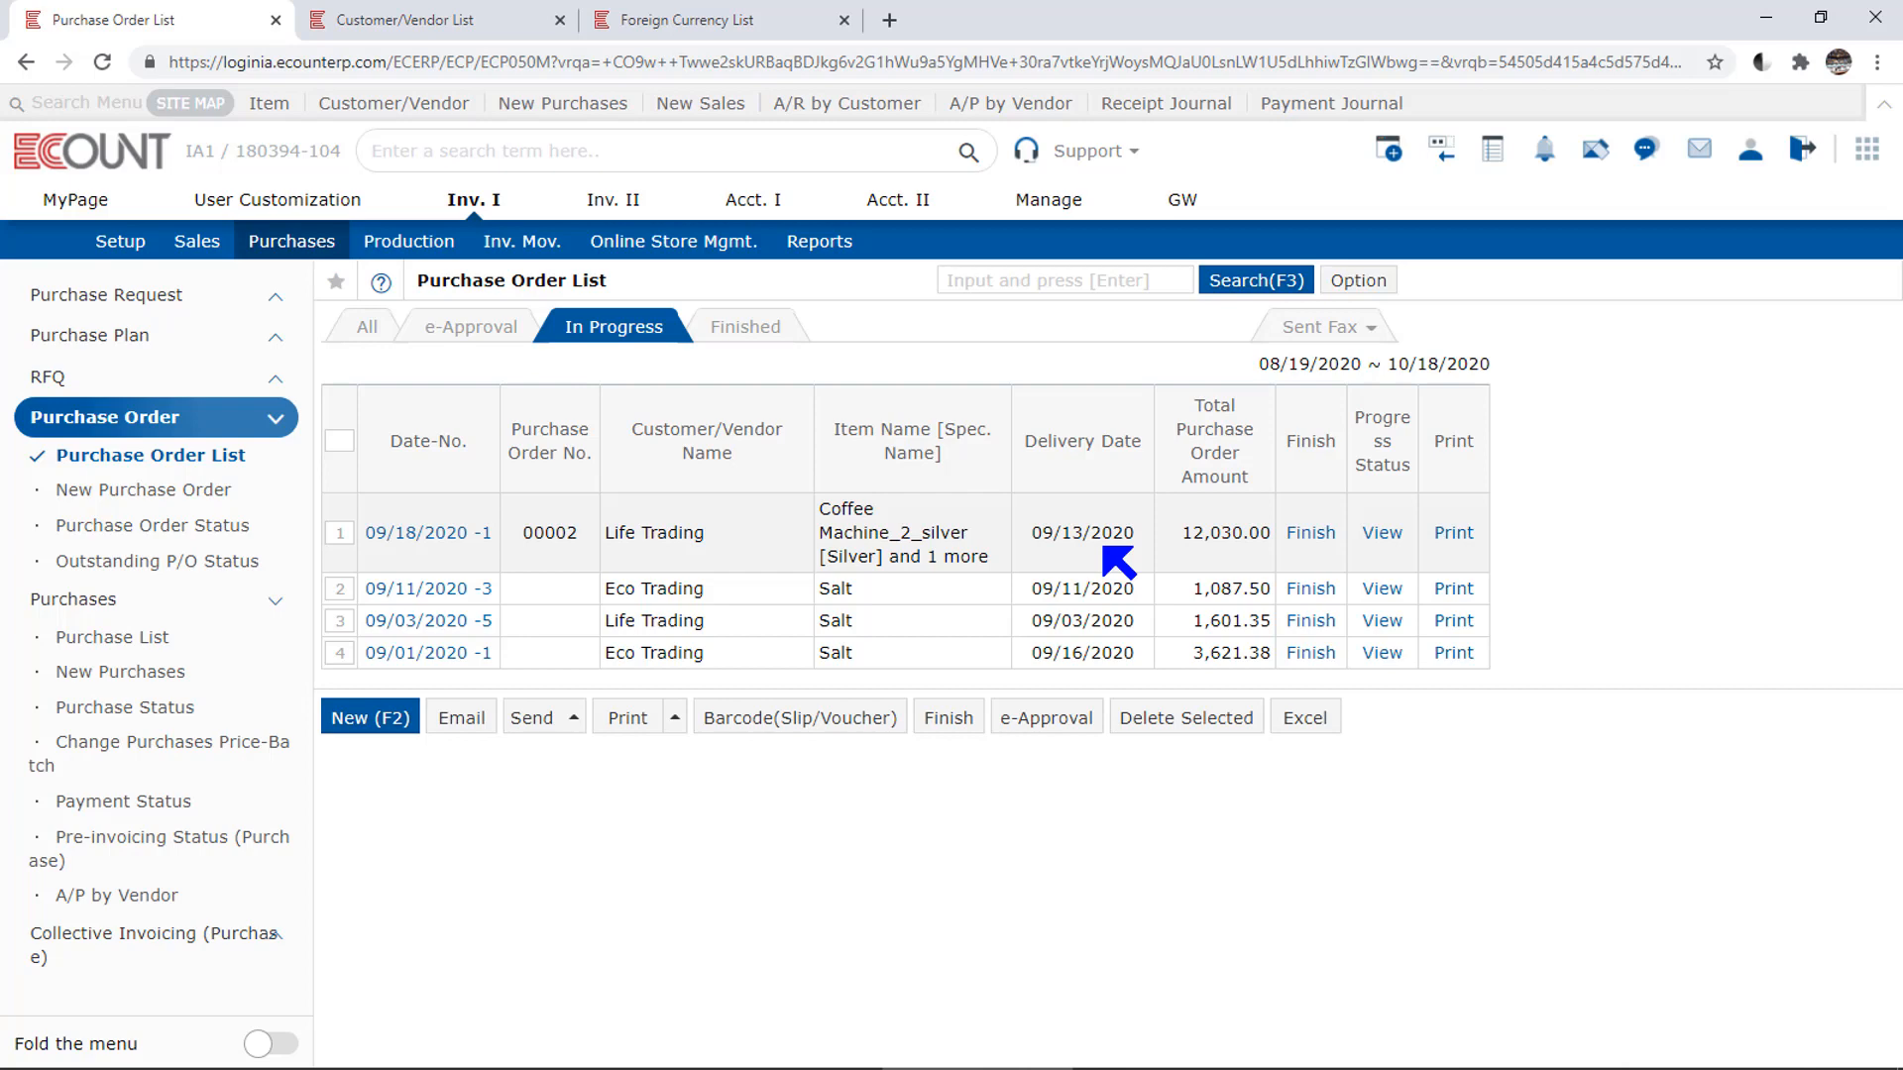
{"action": "left_click", "coordinate": [1328, 537]}
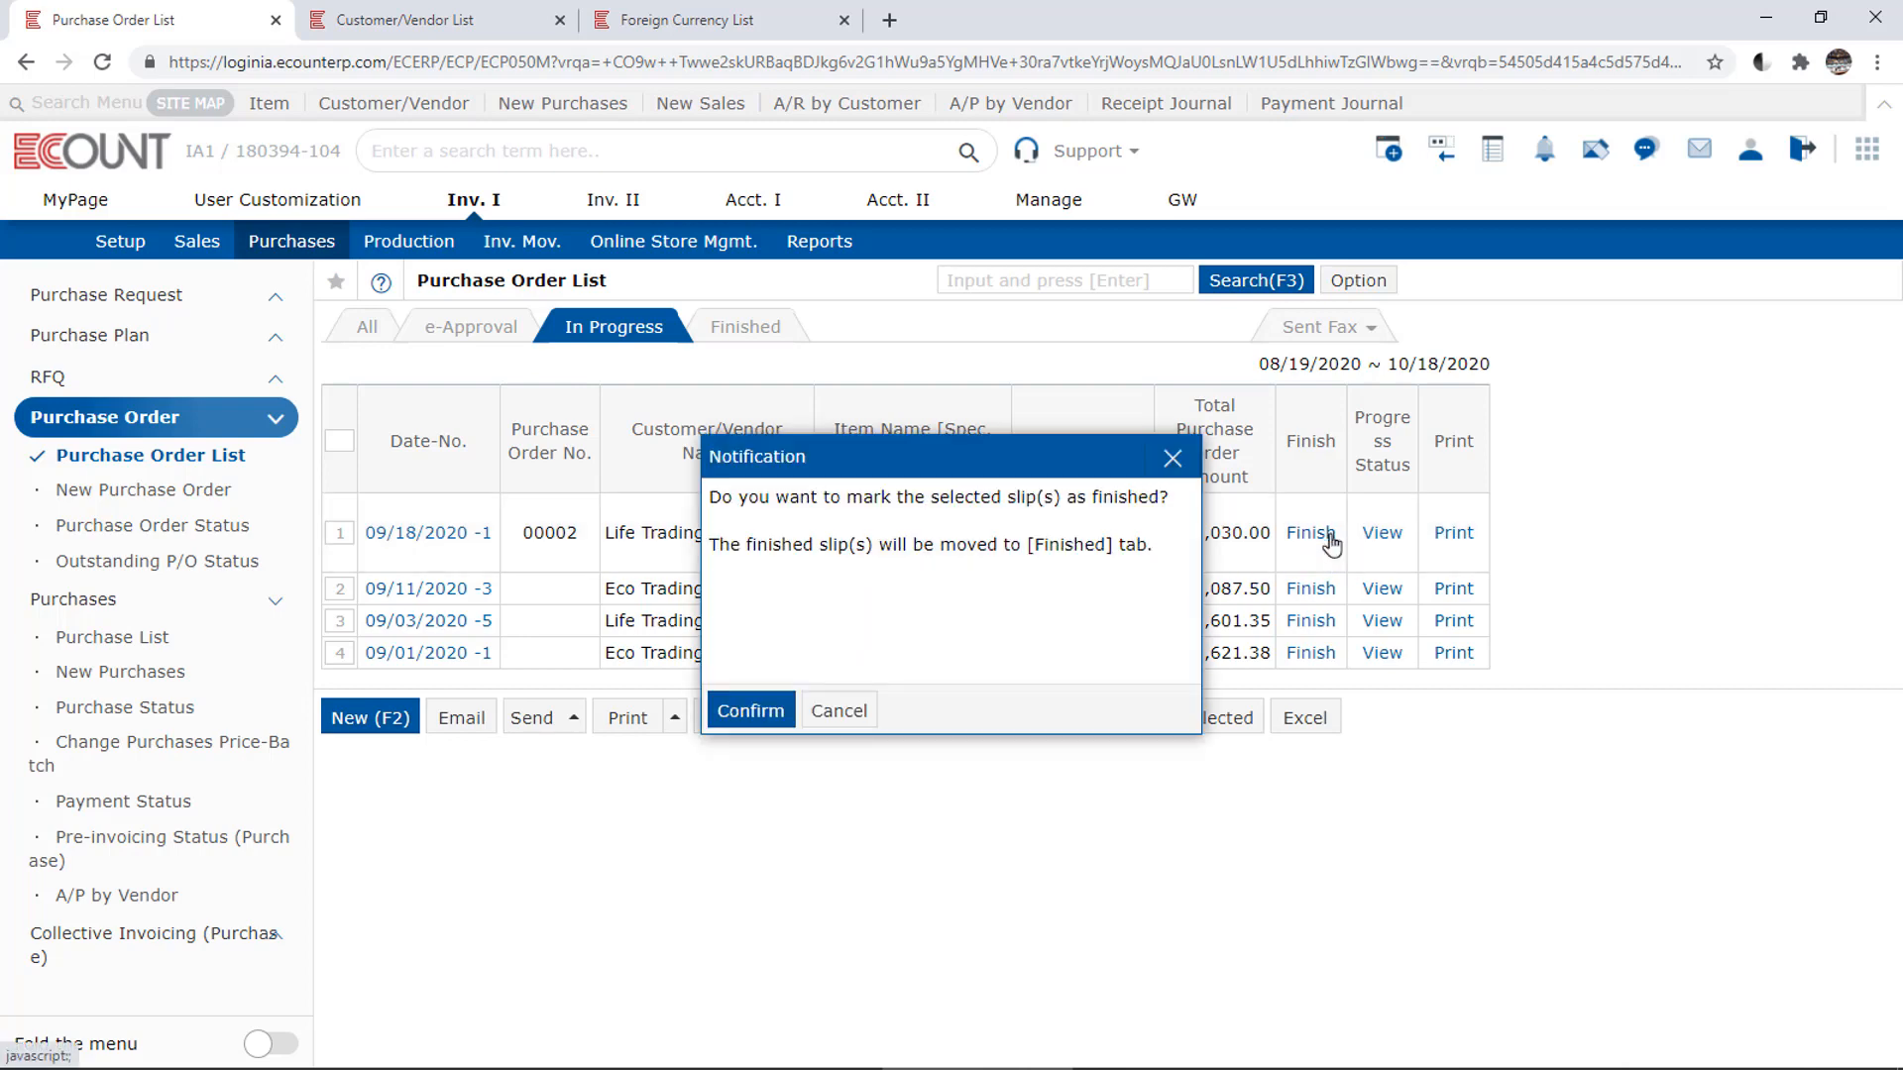
{"action": "left_click", "coordinate": [753, 711]}
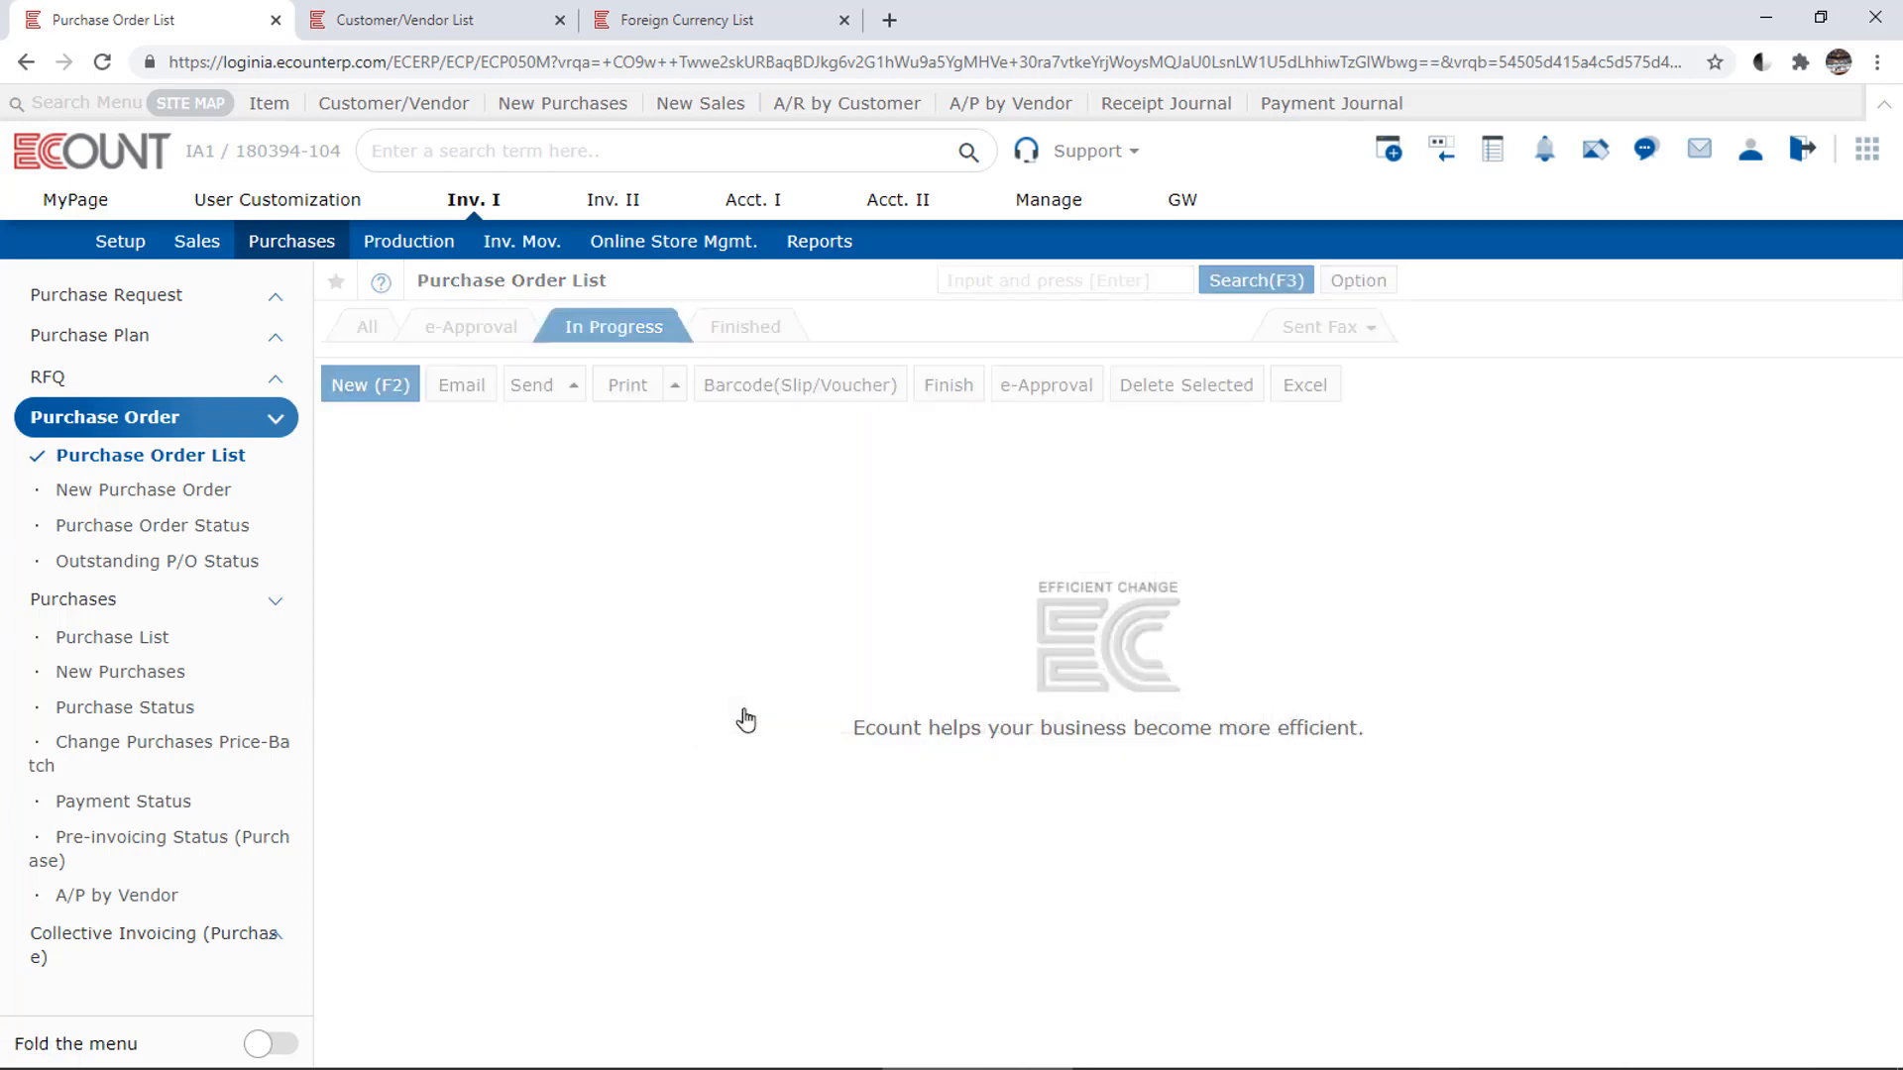
Step: Cancel the finished status of the 09/18/2020 -1 order and display the In Progress orders
{"action": "left_click", "coordinate": [781, 338]}
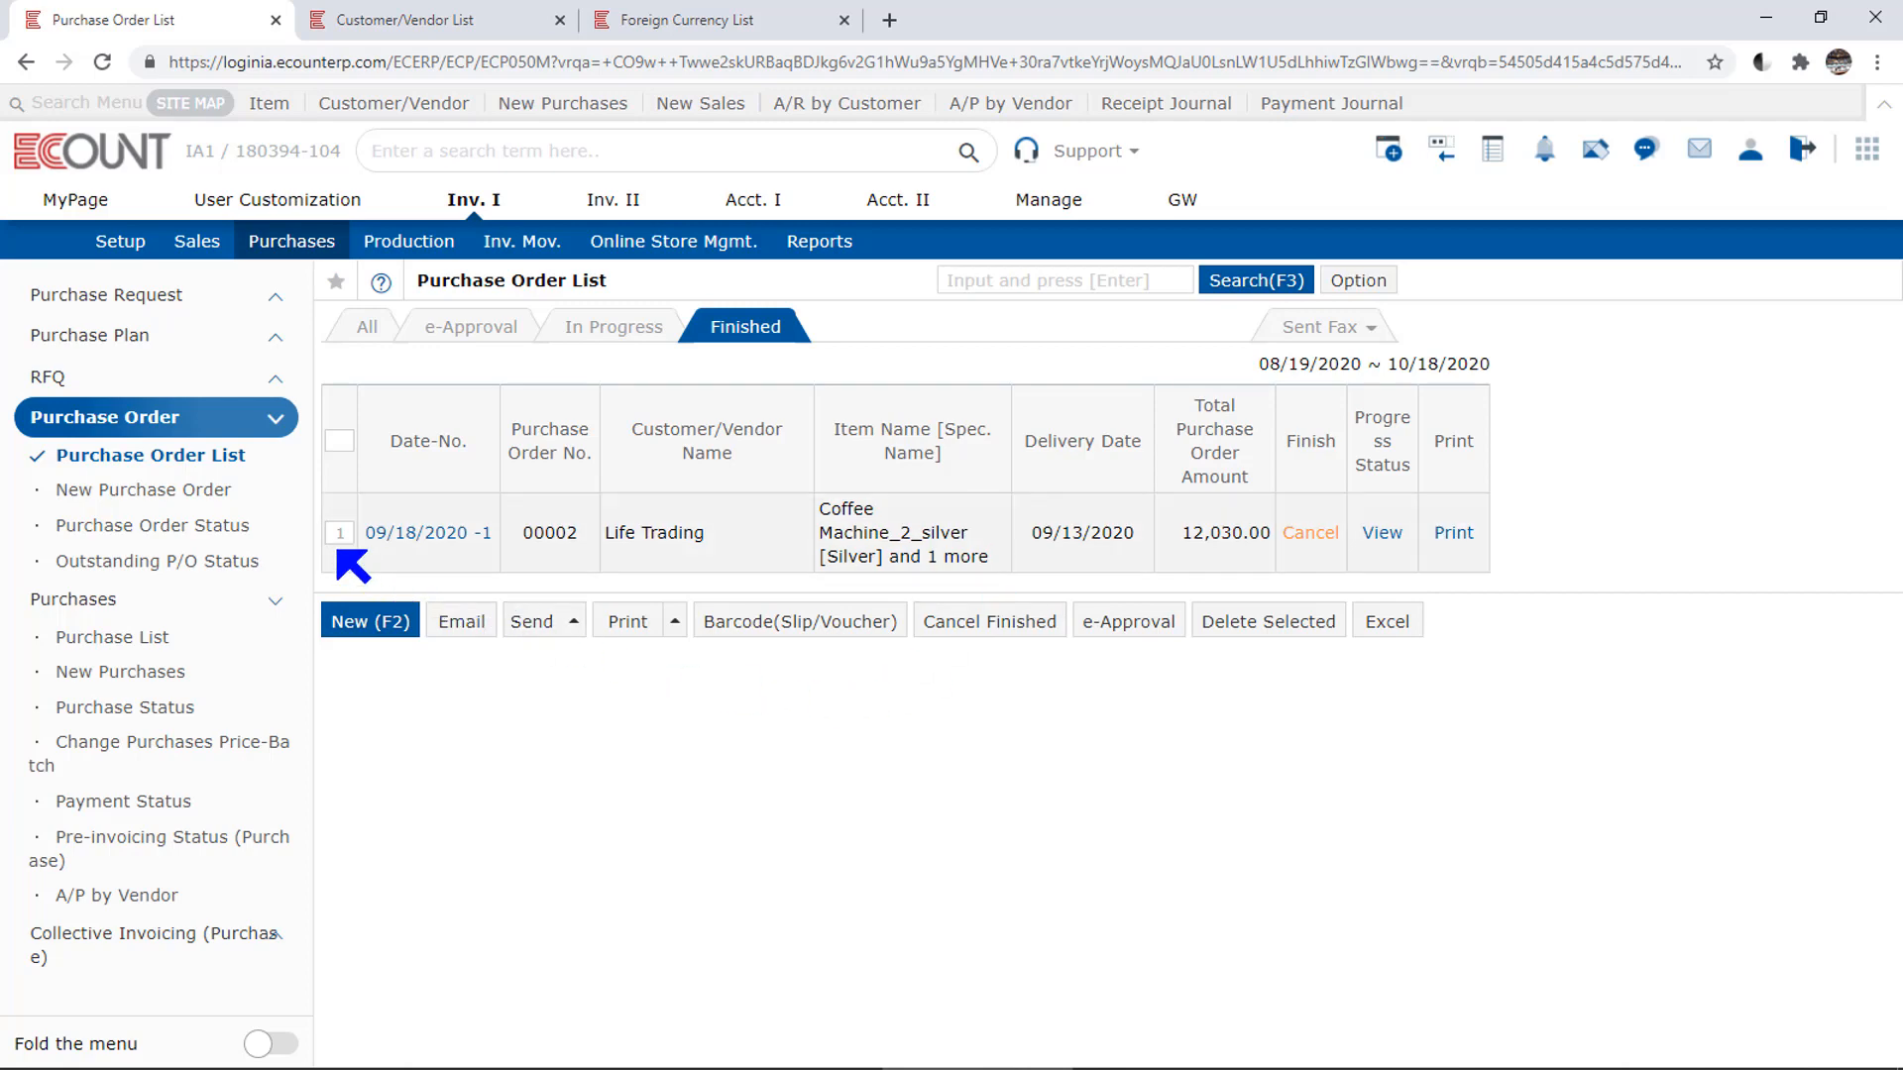
{"action": "left_click", "coordinate": [339, 536]}
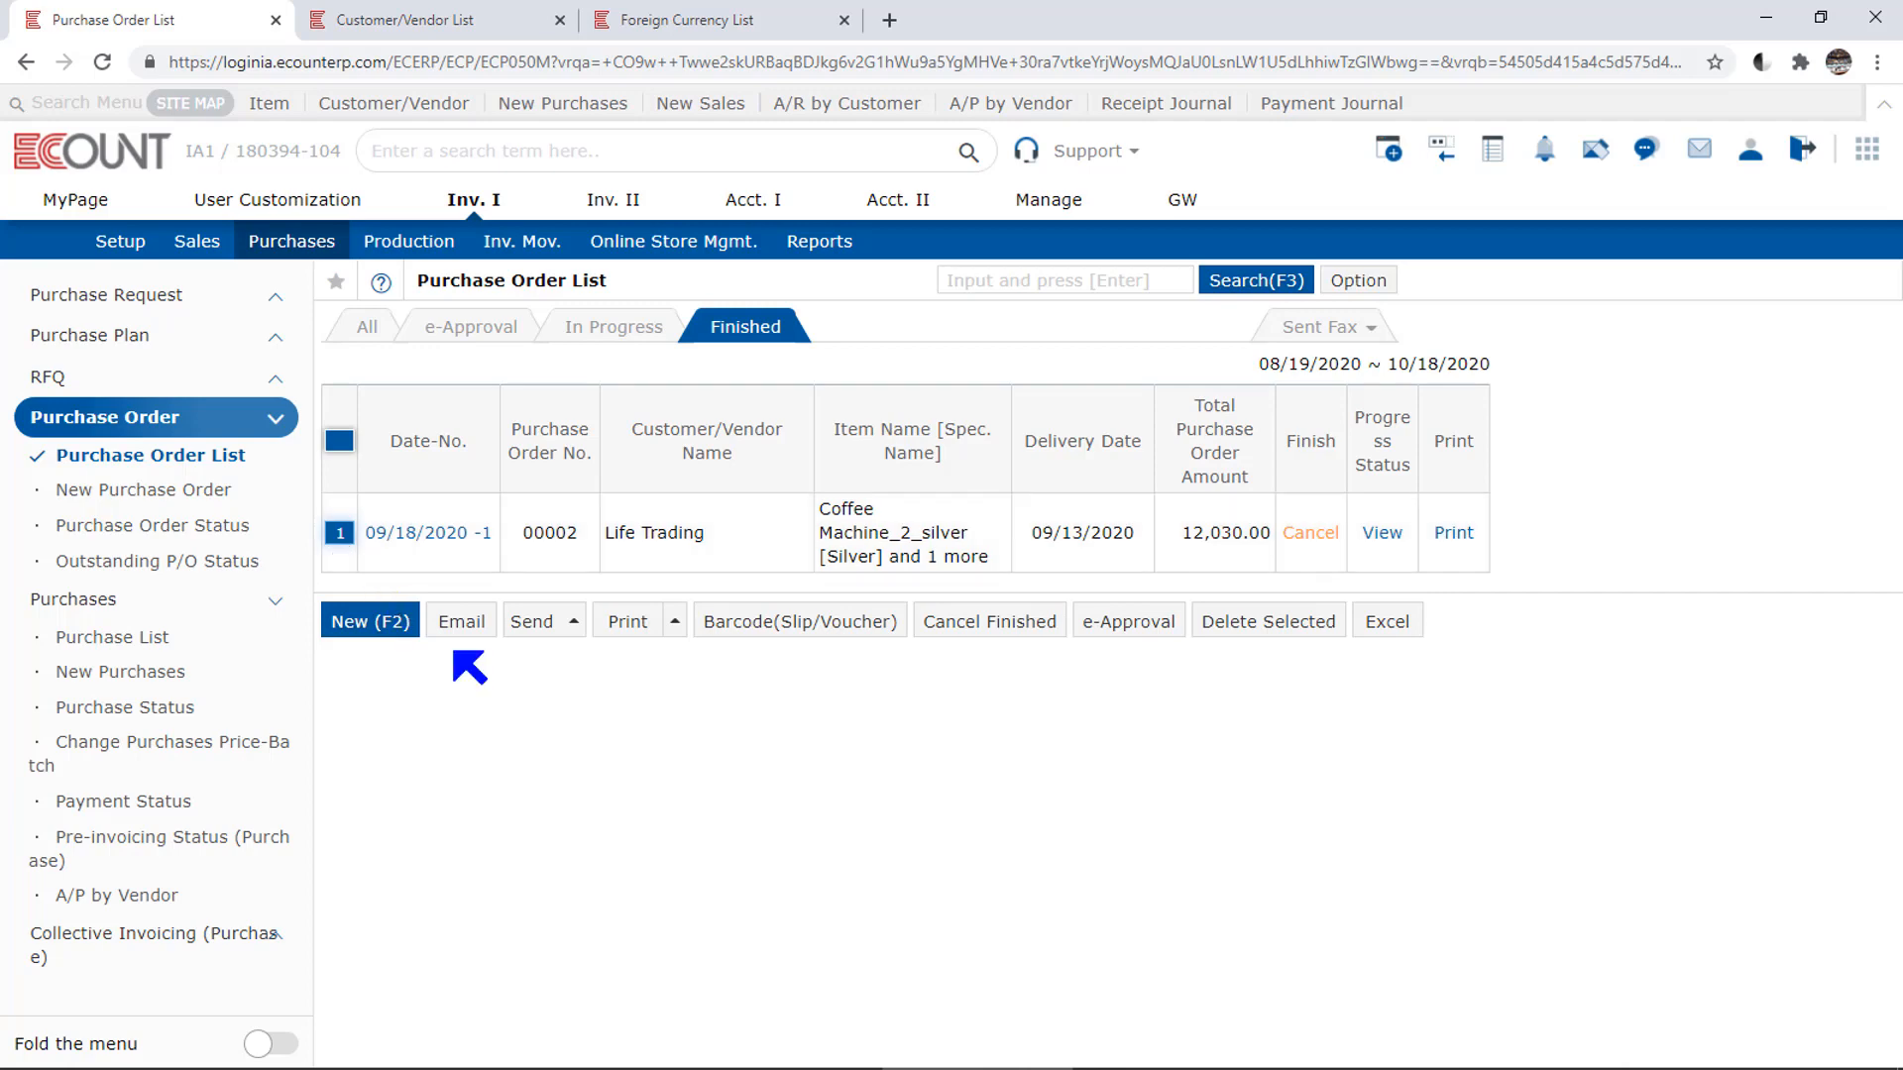
{"action": "left_click", "coordinate": [1015, 639]}
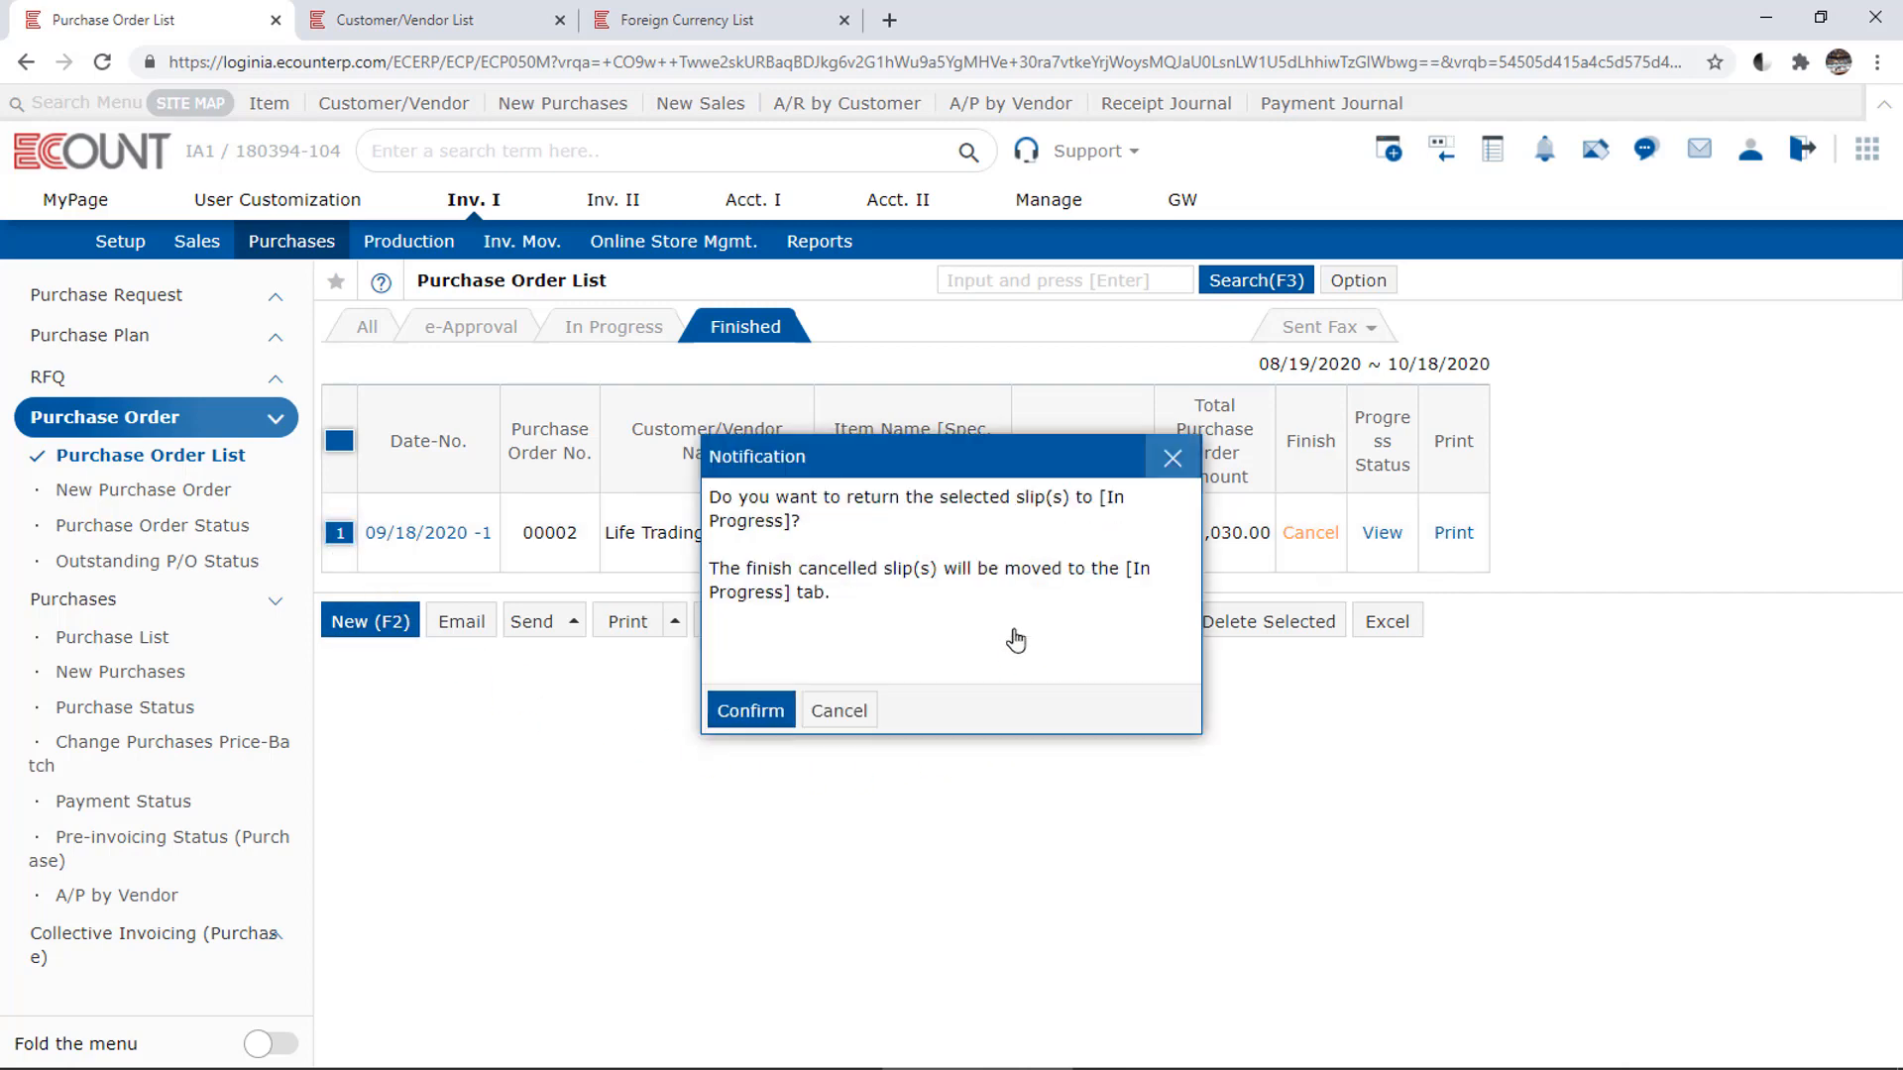
{"action": "left_click", "coordinate": [769, 709]}
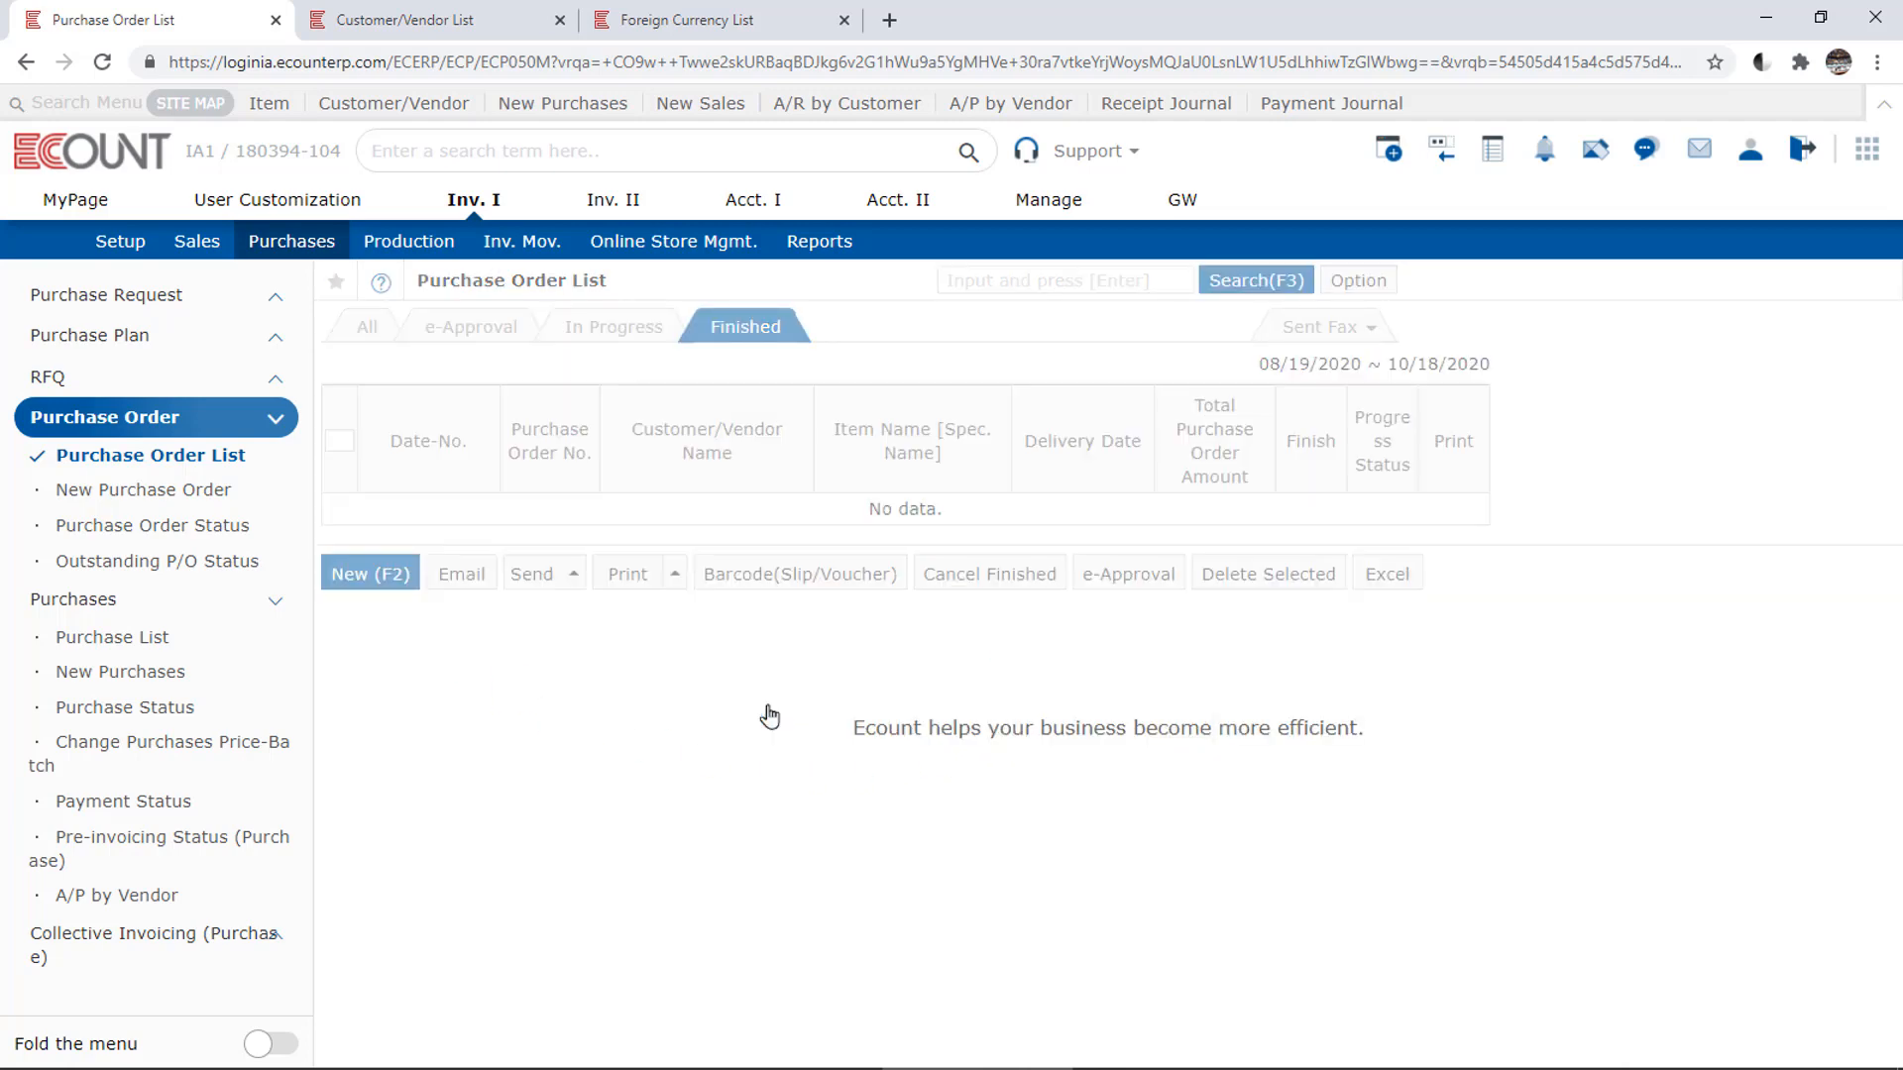
{"action": "left_click", "coordinate": [658, 343]}
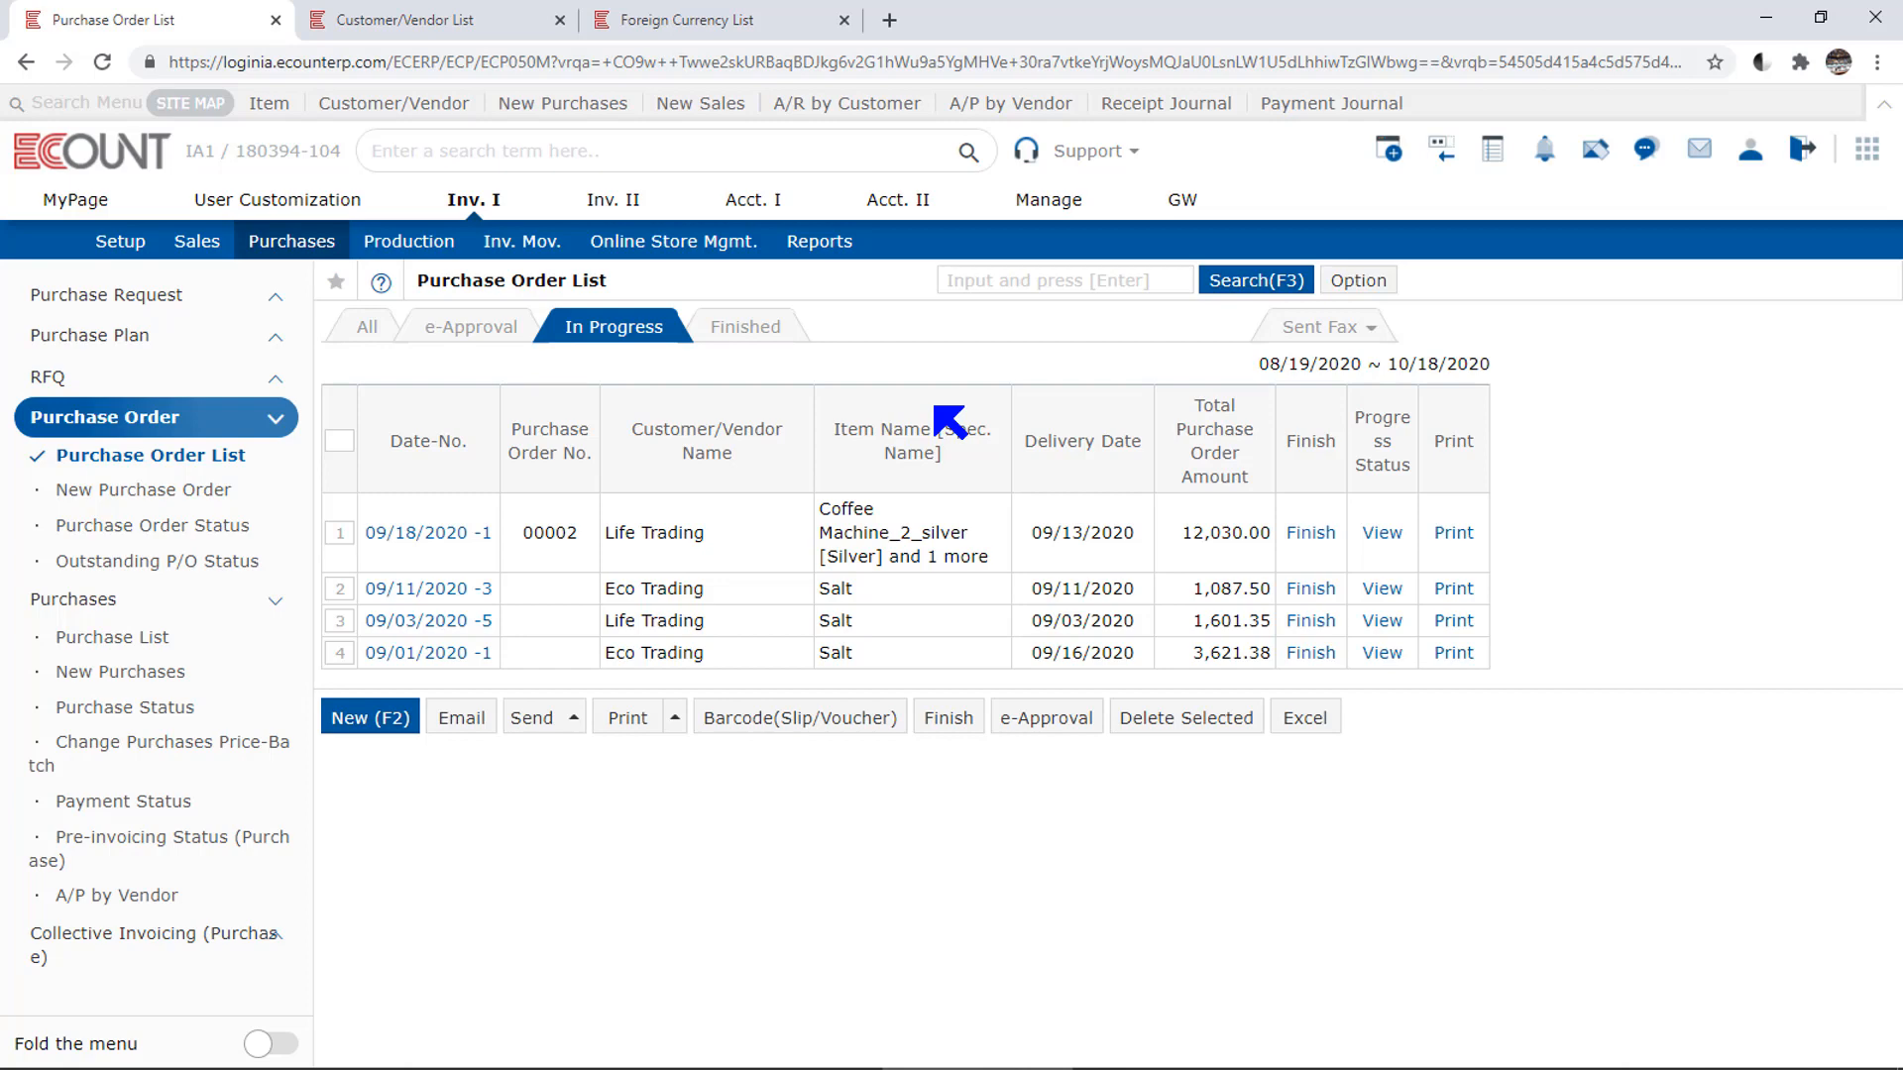
Step: Select all in-progress purchase orders and open their email form to review the sender, subject and recipient information
{"action": "left_click", "coordinate": [353, 454]}
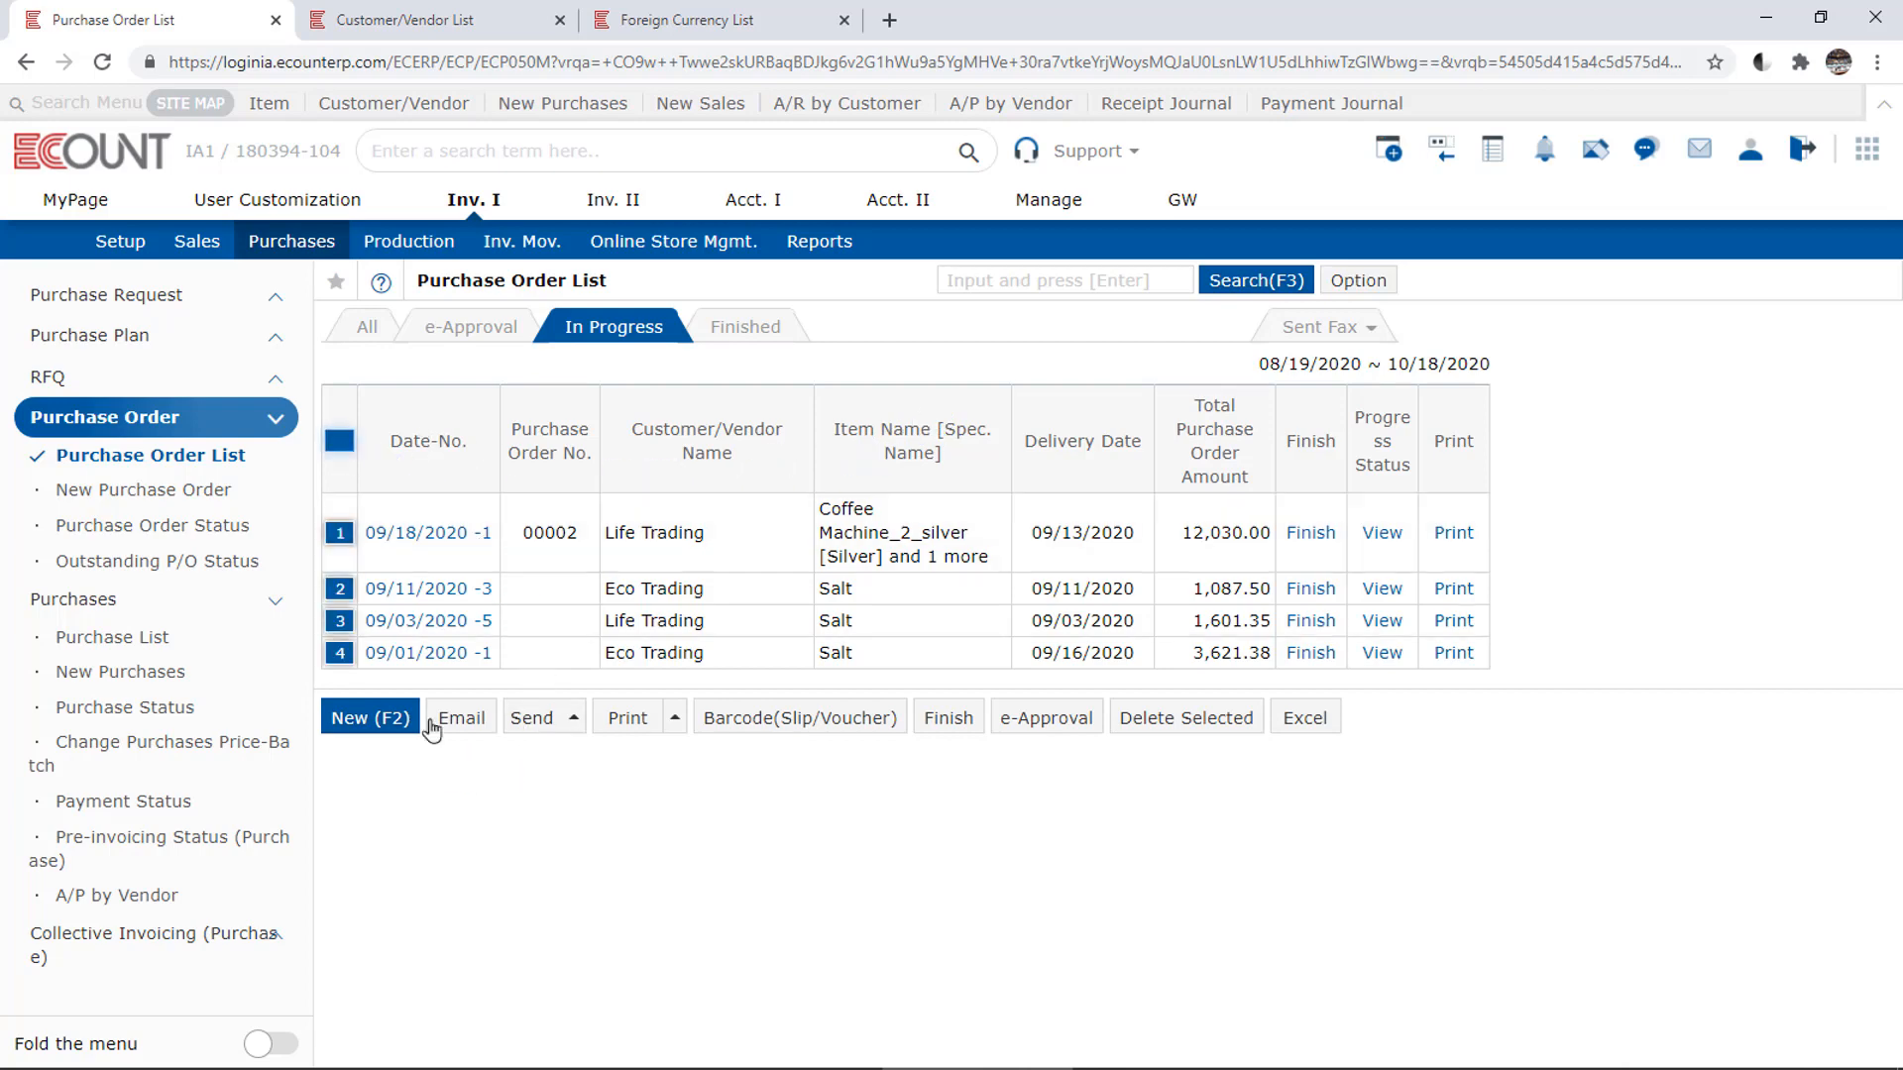
{"action": "left_click", "coordinate": [472, 723]}
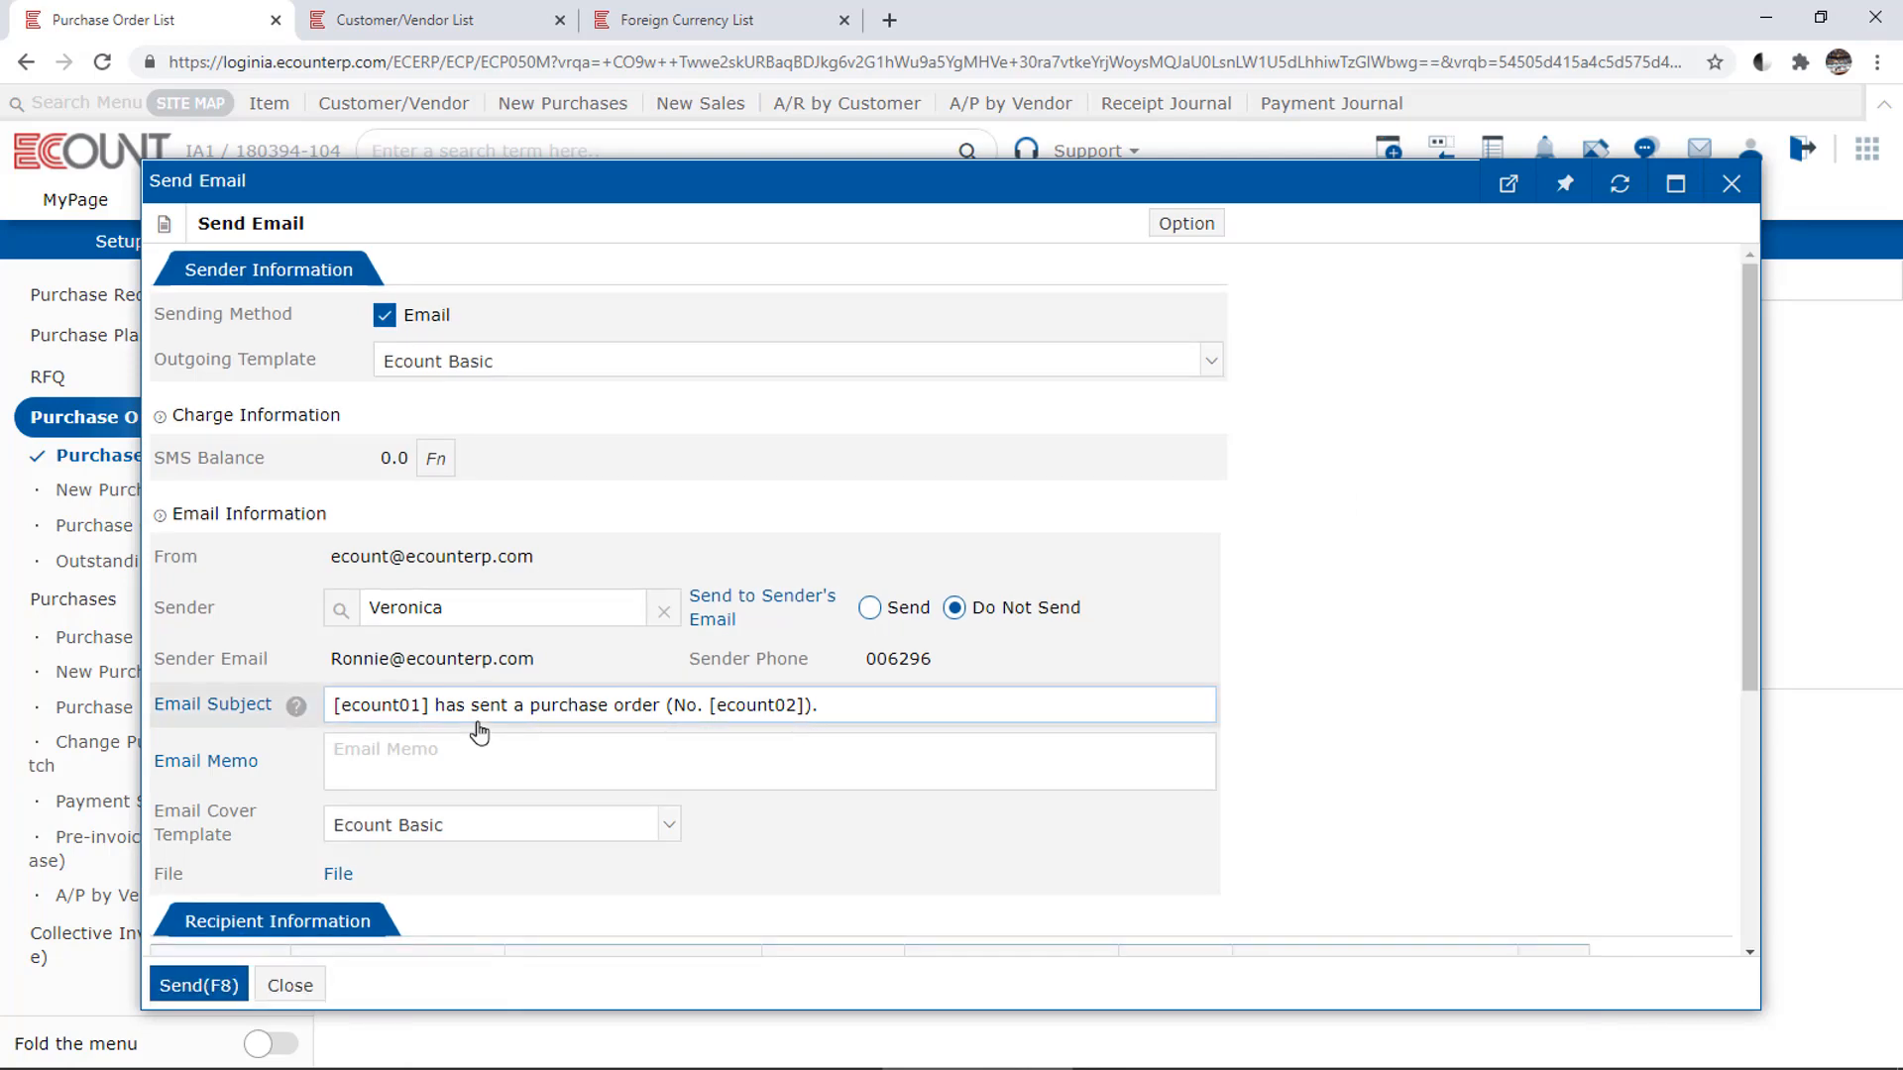
{"action": "scroll", "coordinate": [1496, 603], "scroll_direction": "down", "scroll_amount": 4}
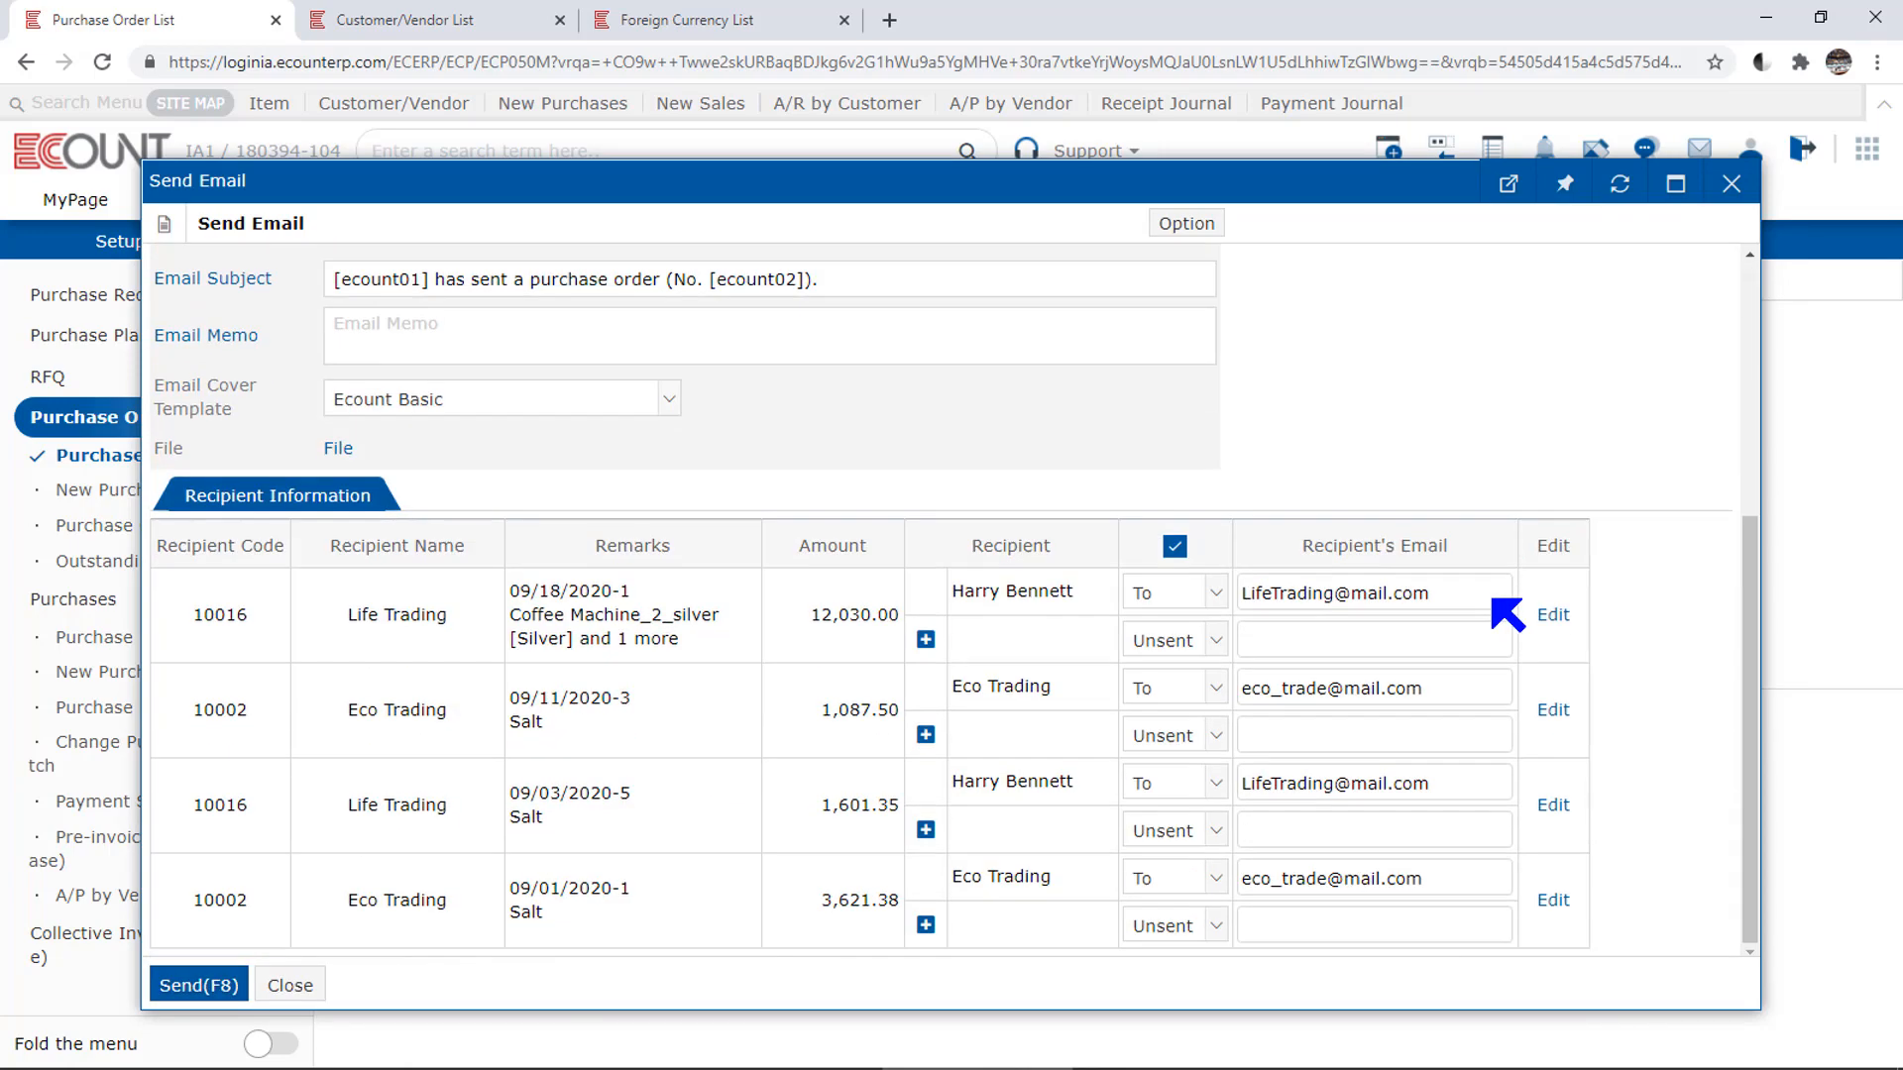
{"action": "scroll", "coordinate": [1493, 601], "scroll_direction": "up", "scroll_amount": 4}
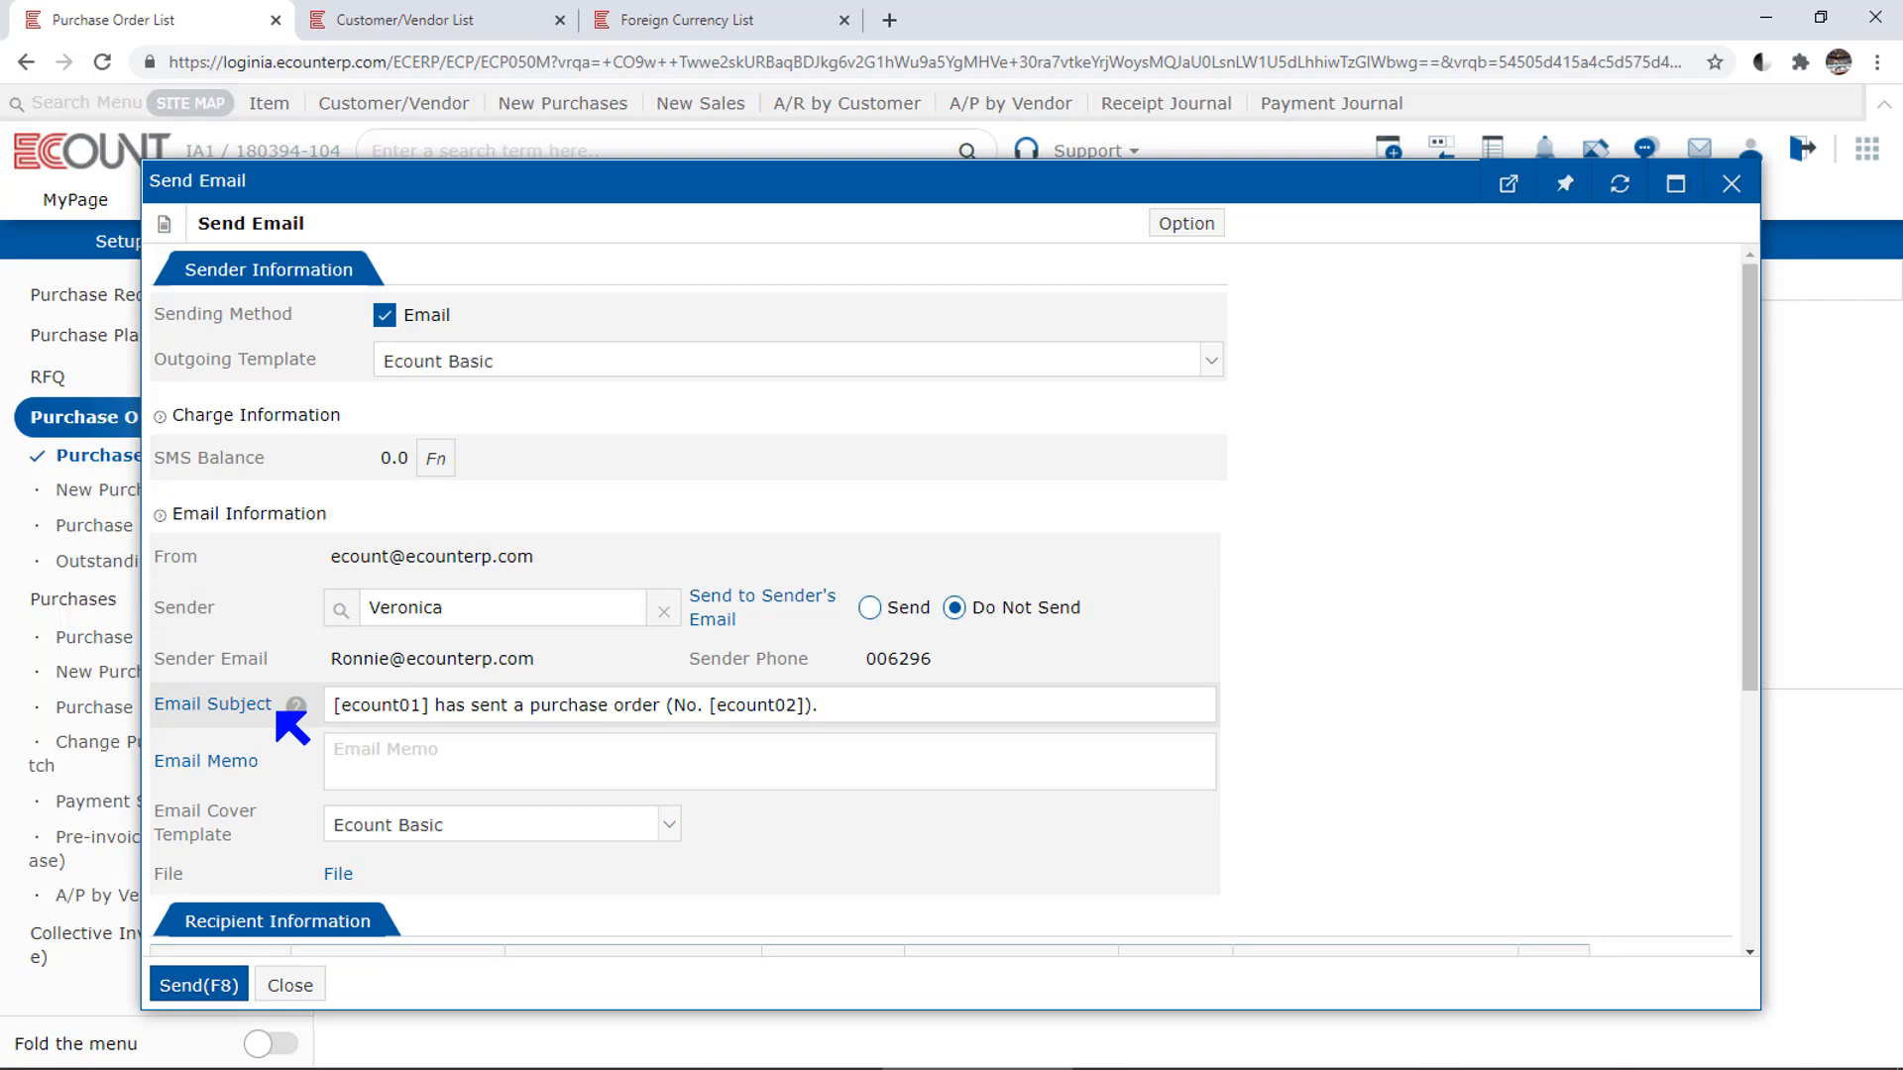
Step: Check the email setting options, set Send to Sender's Email to Send, and close the form without sending
{"action": "left_click", "coordinate": [1219, 228]}
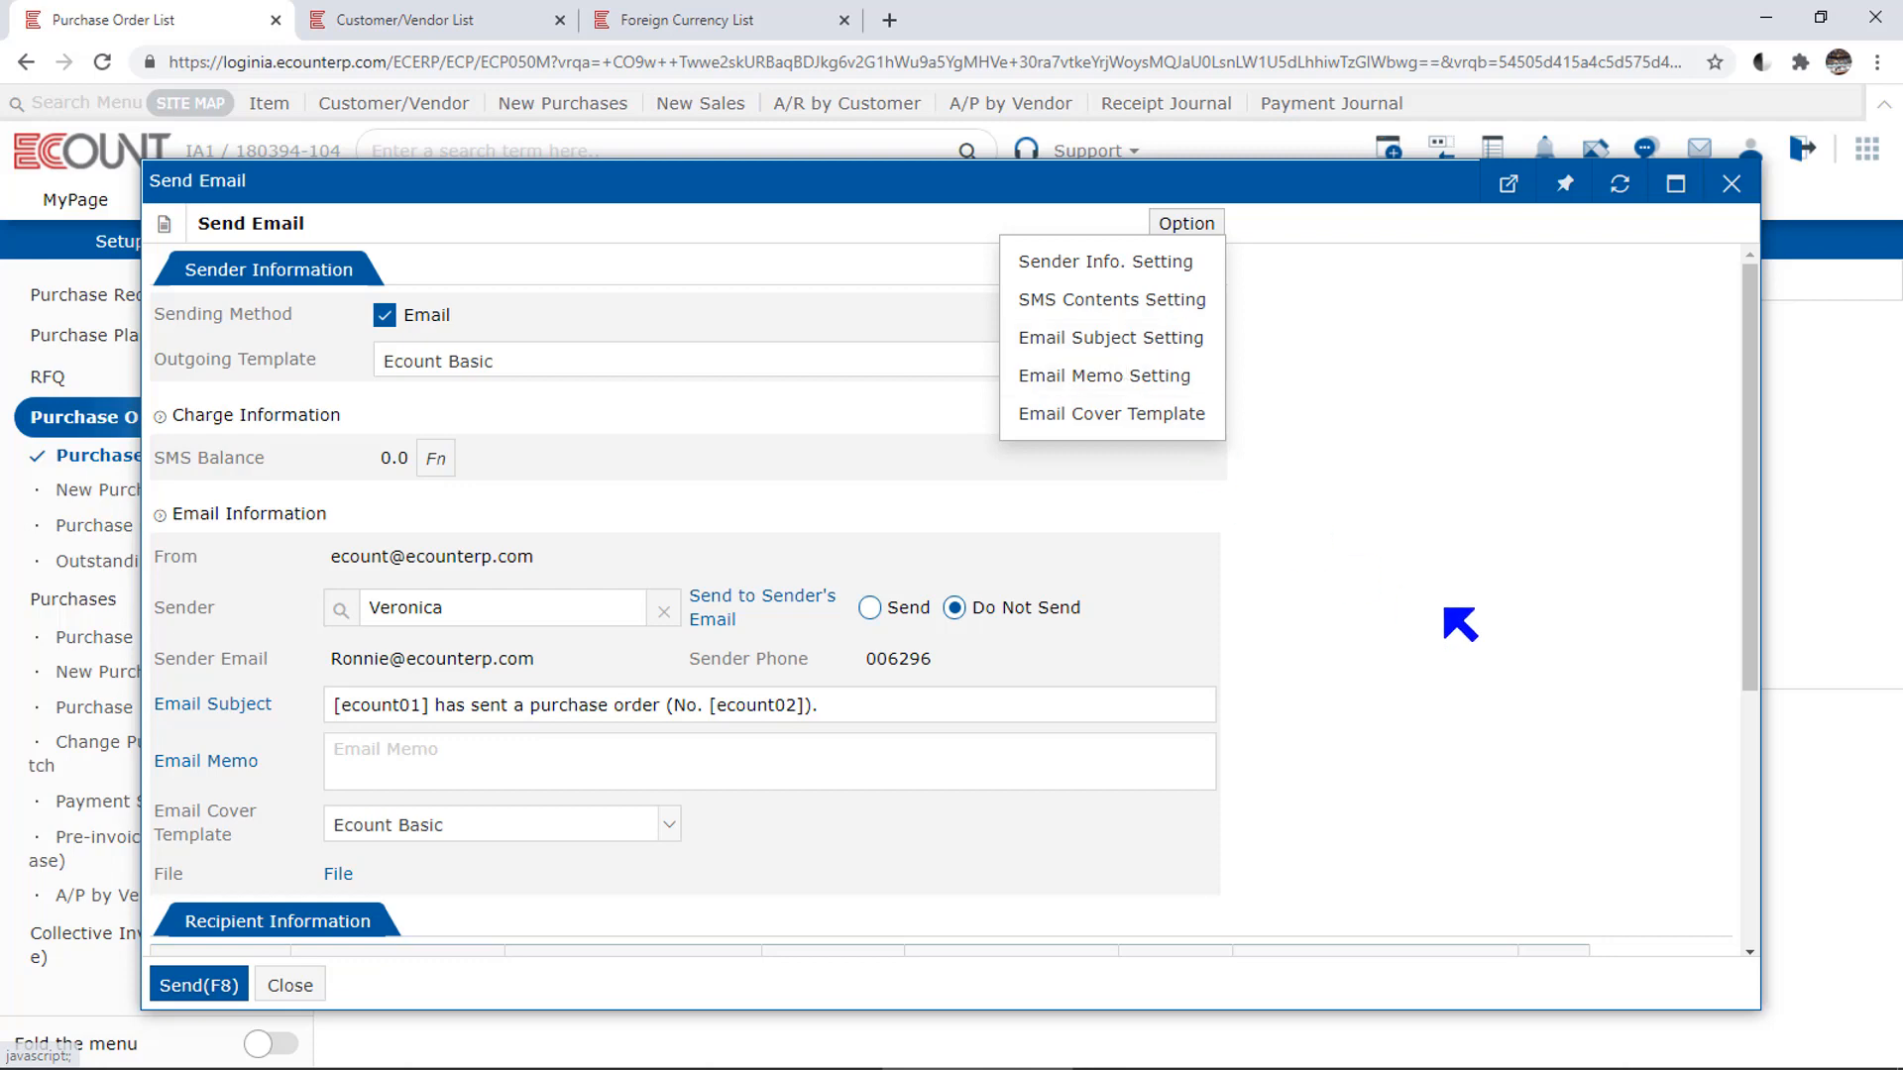
{"action": "scroll", "coordinate": [1262, 667], "scroll_direction": "down", "scroll_amount": 5}
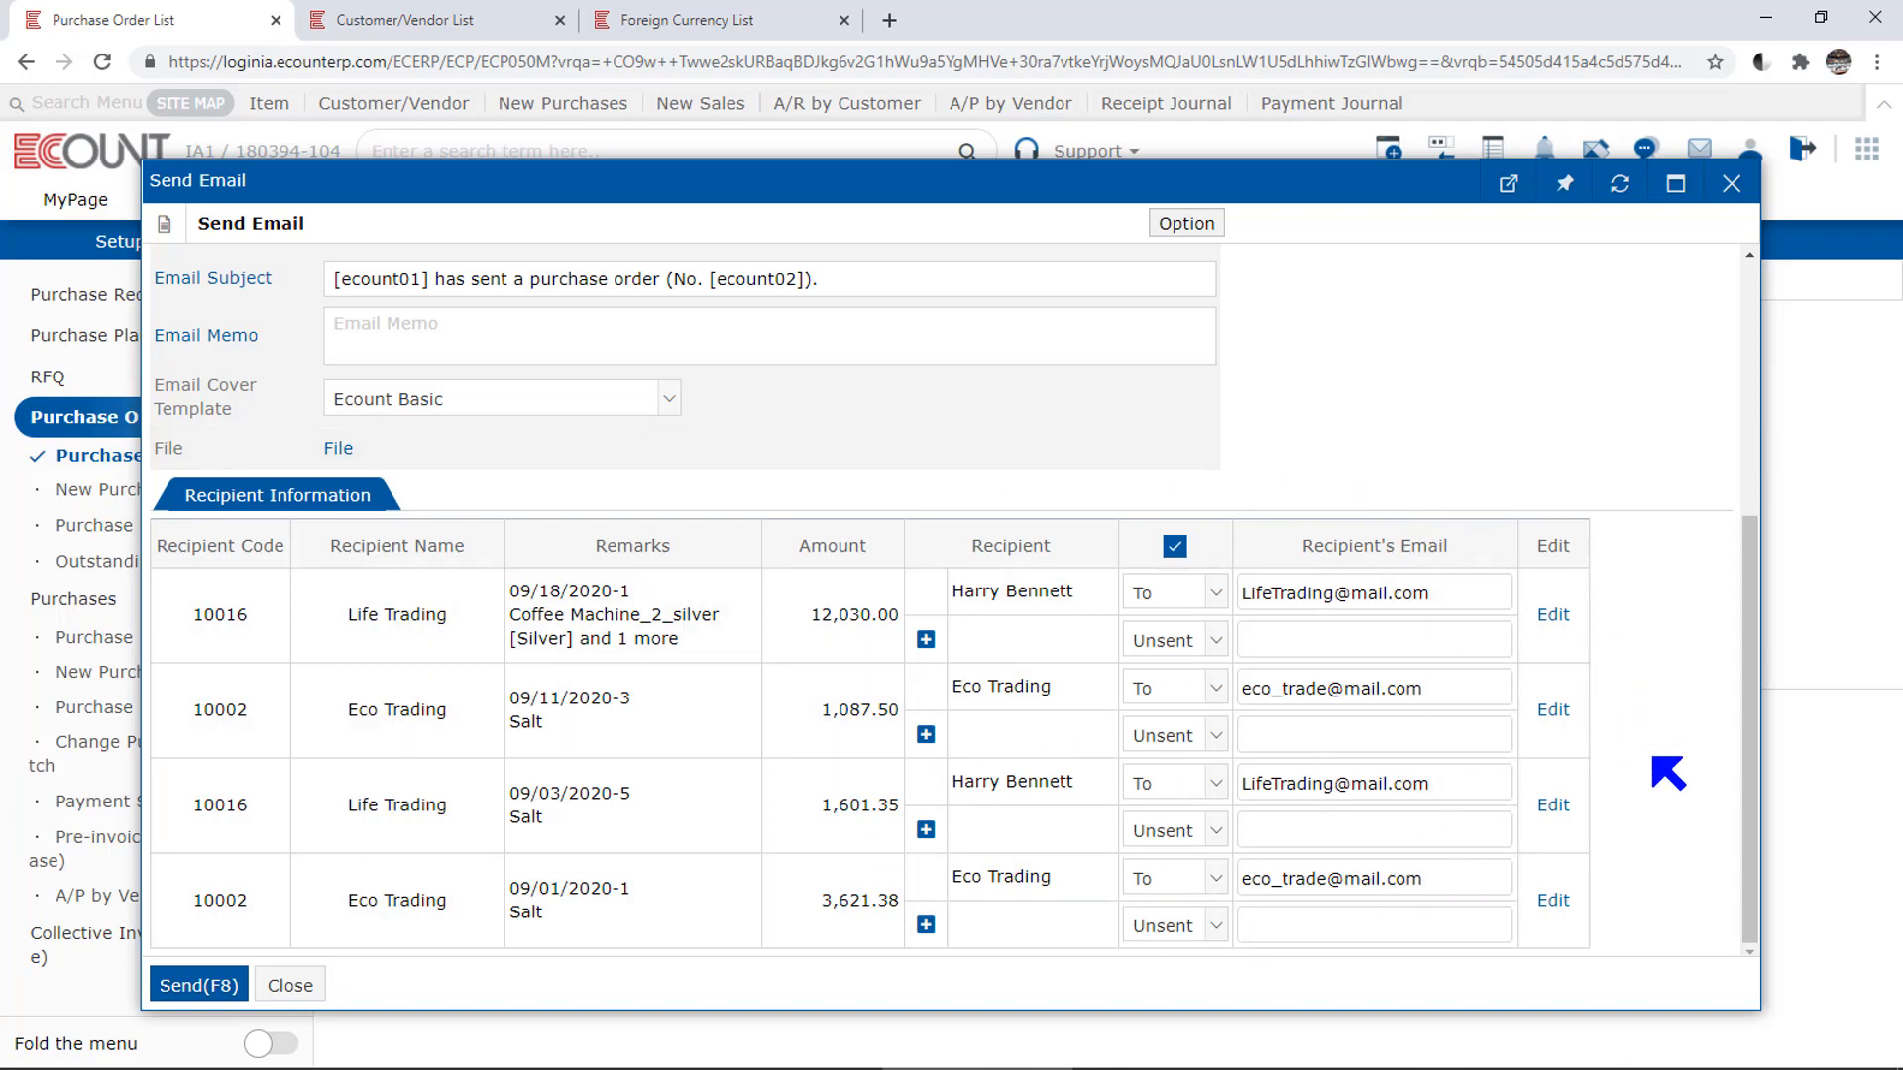
{"action": "scroll", "coordinate": [1655, 760], "scroll_direction": "up", "scroll_amount": 4}
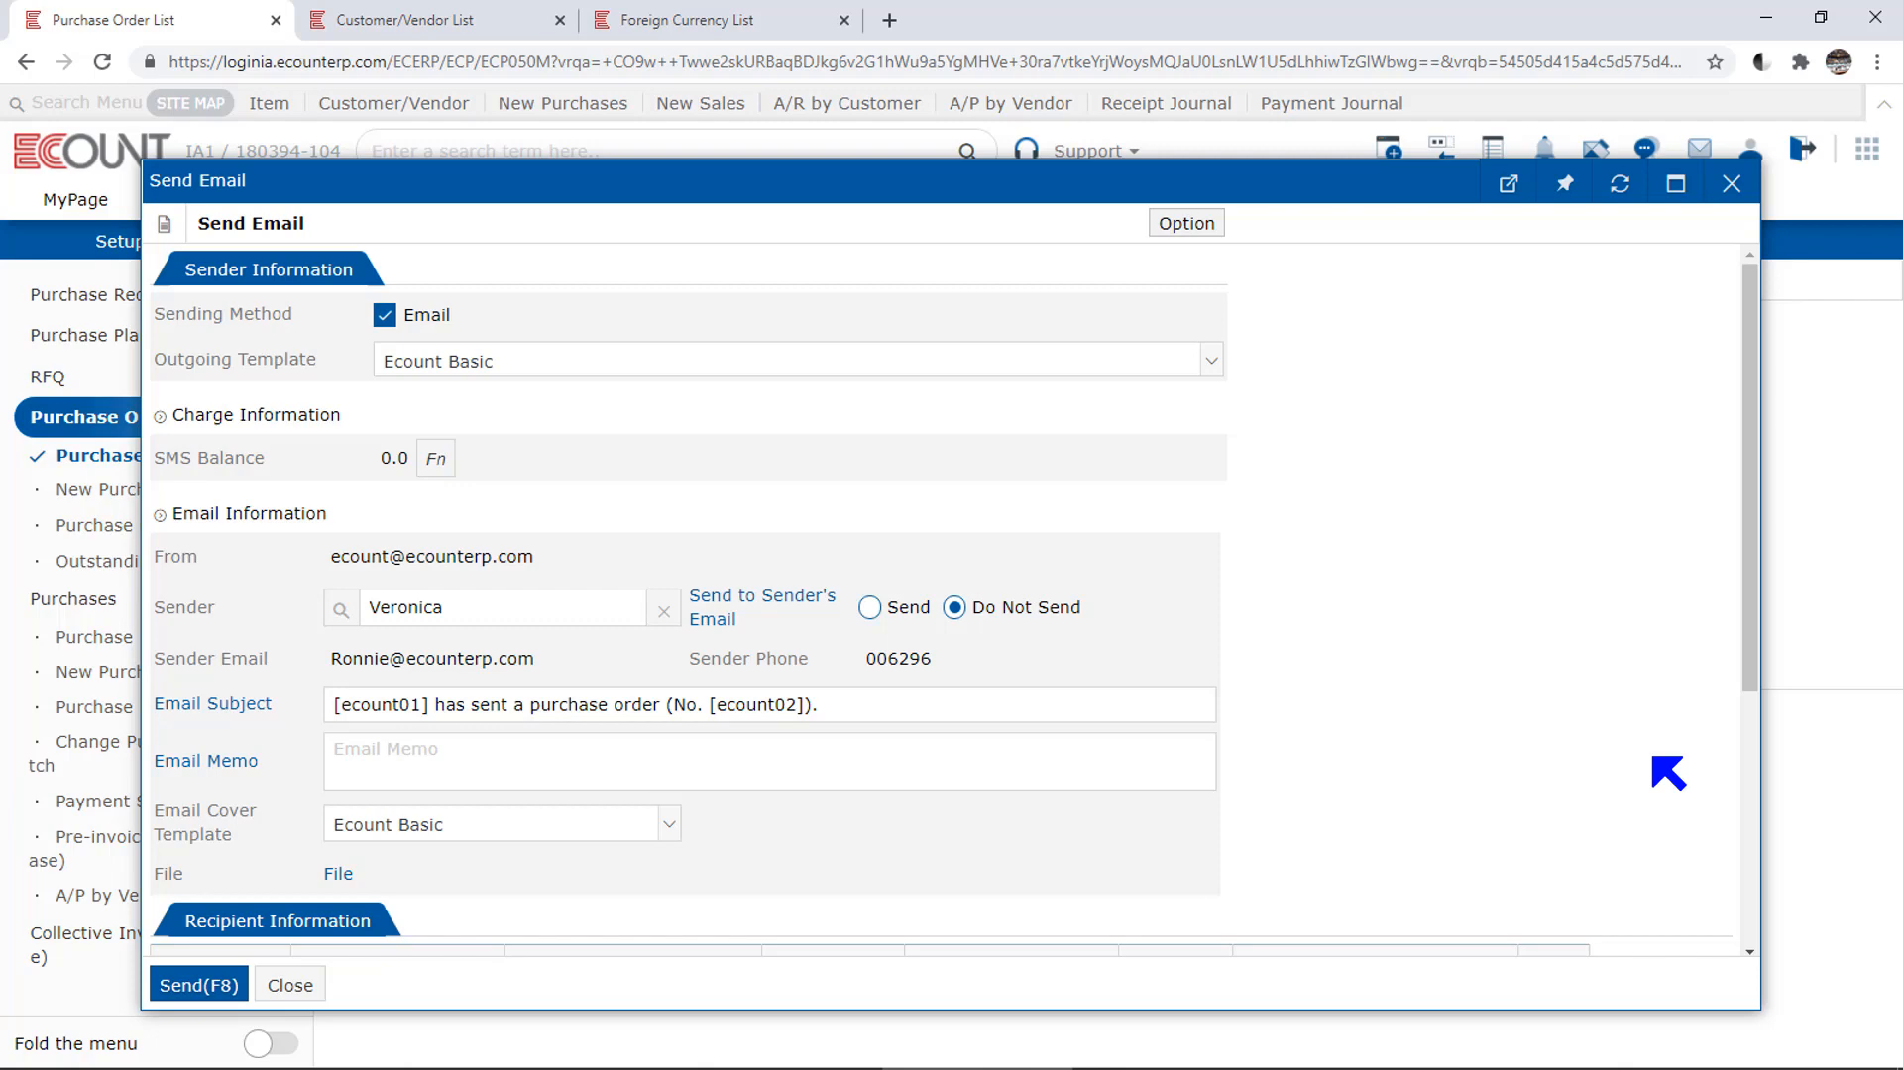
{"action": "left_click", "coordinate": [885, 612]}
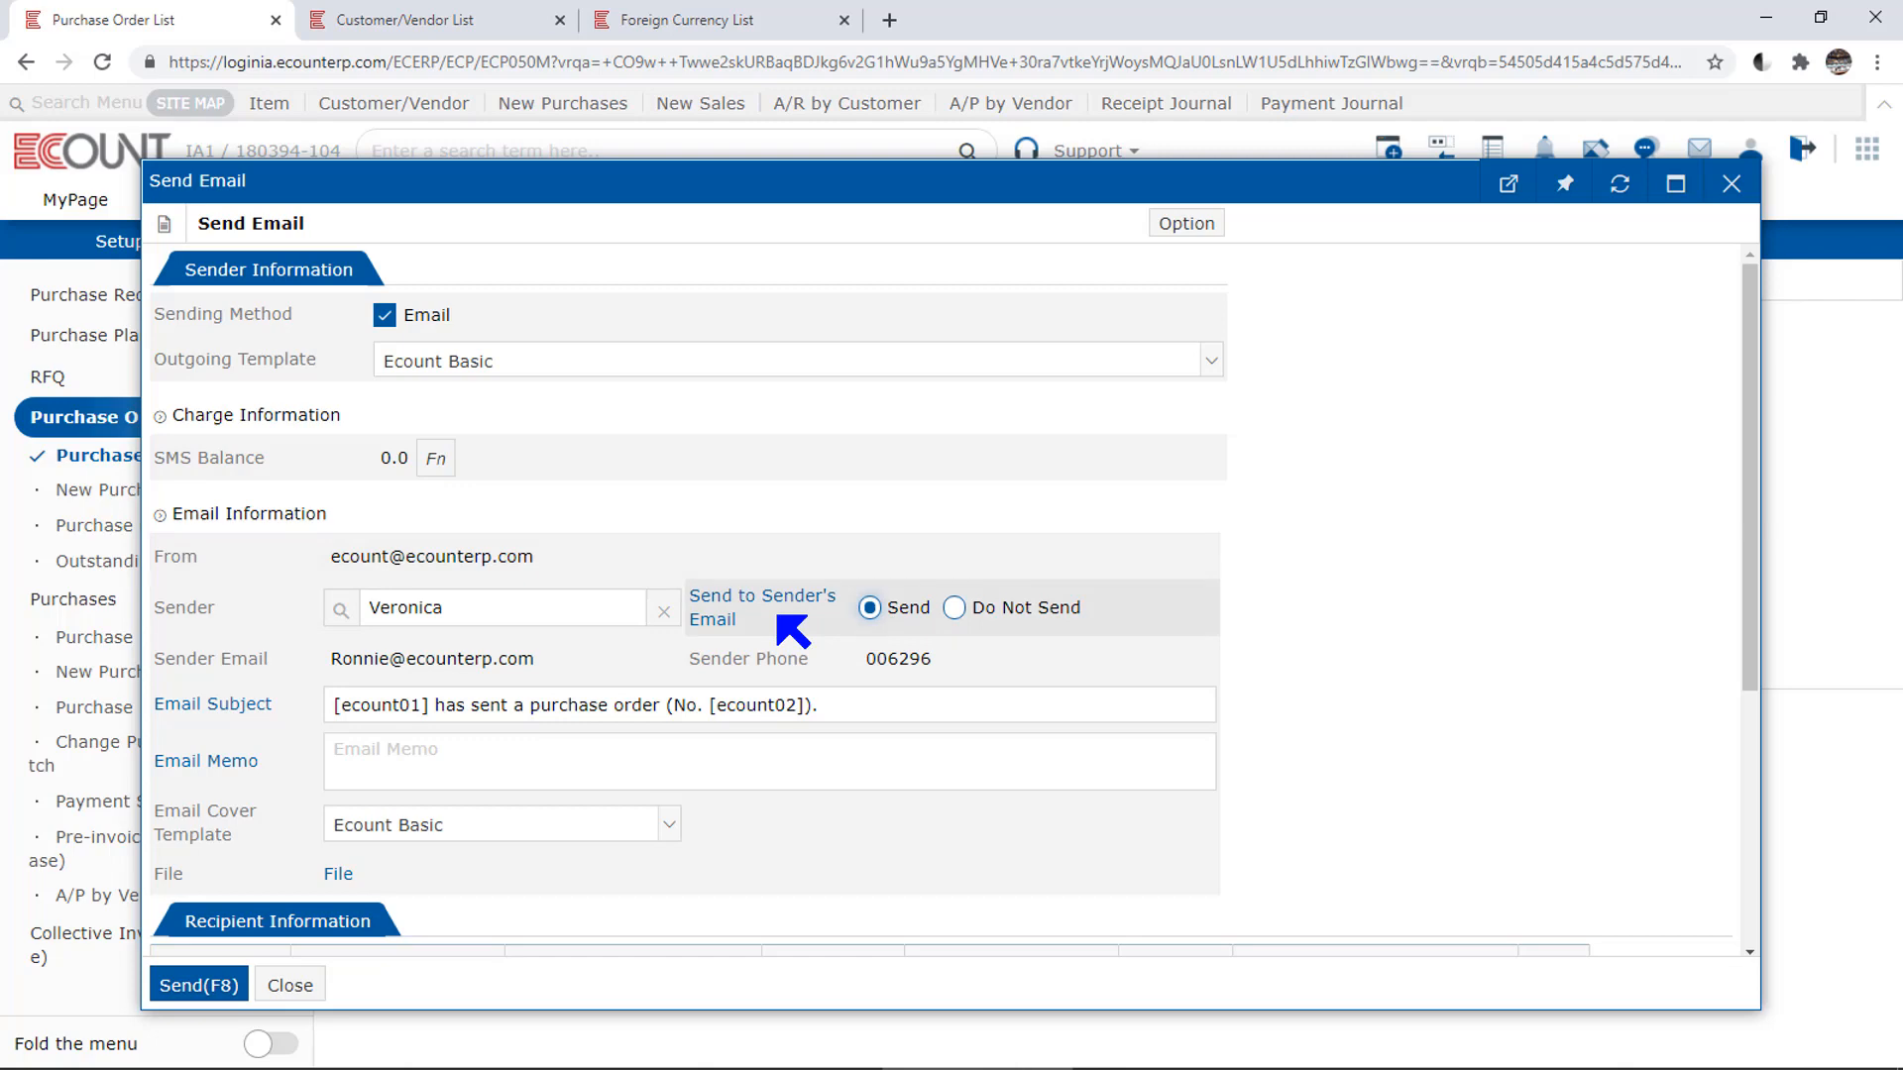
{"action": "left_click", "coordinate": [1749, 198]}
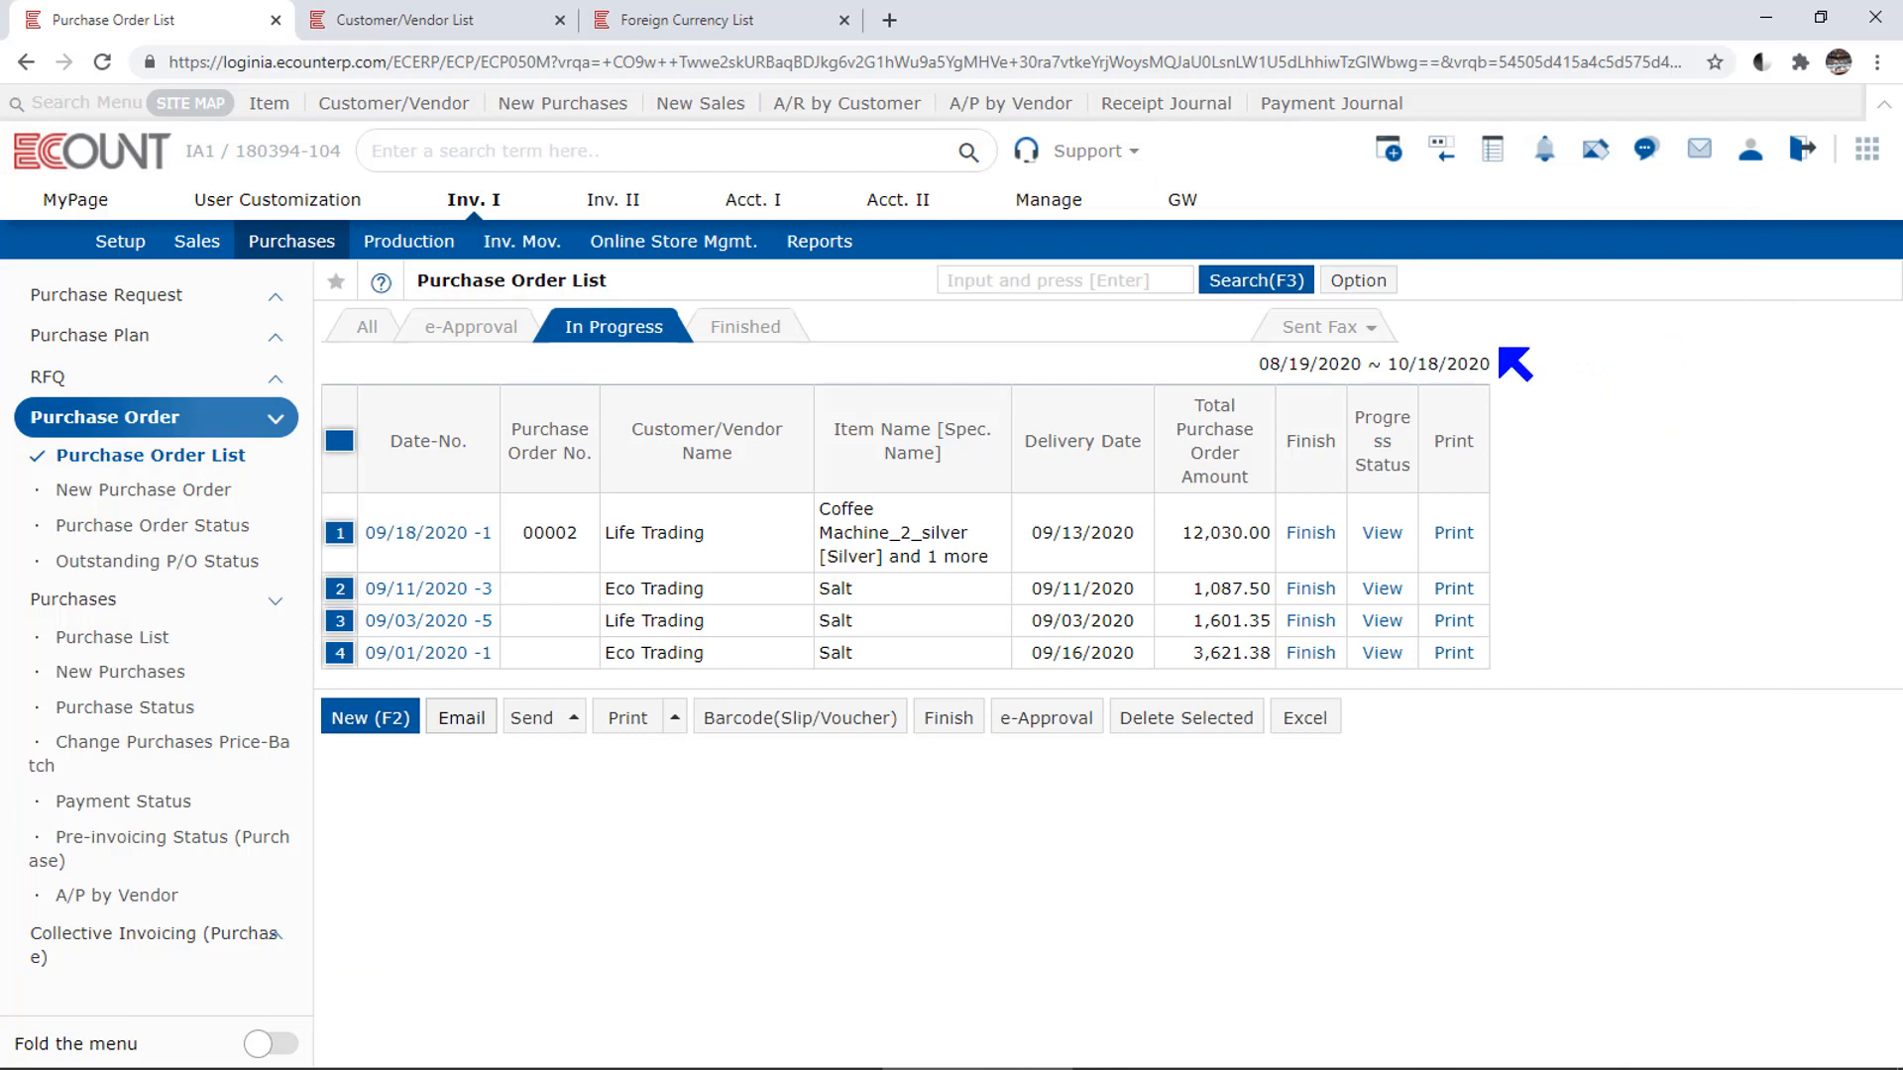
Step: Reload the in-progress orders, and set the search period's start month to Jan without running the search
{"action": "left_click", "coordinate": [1335, 335]}
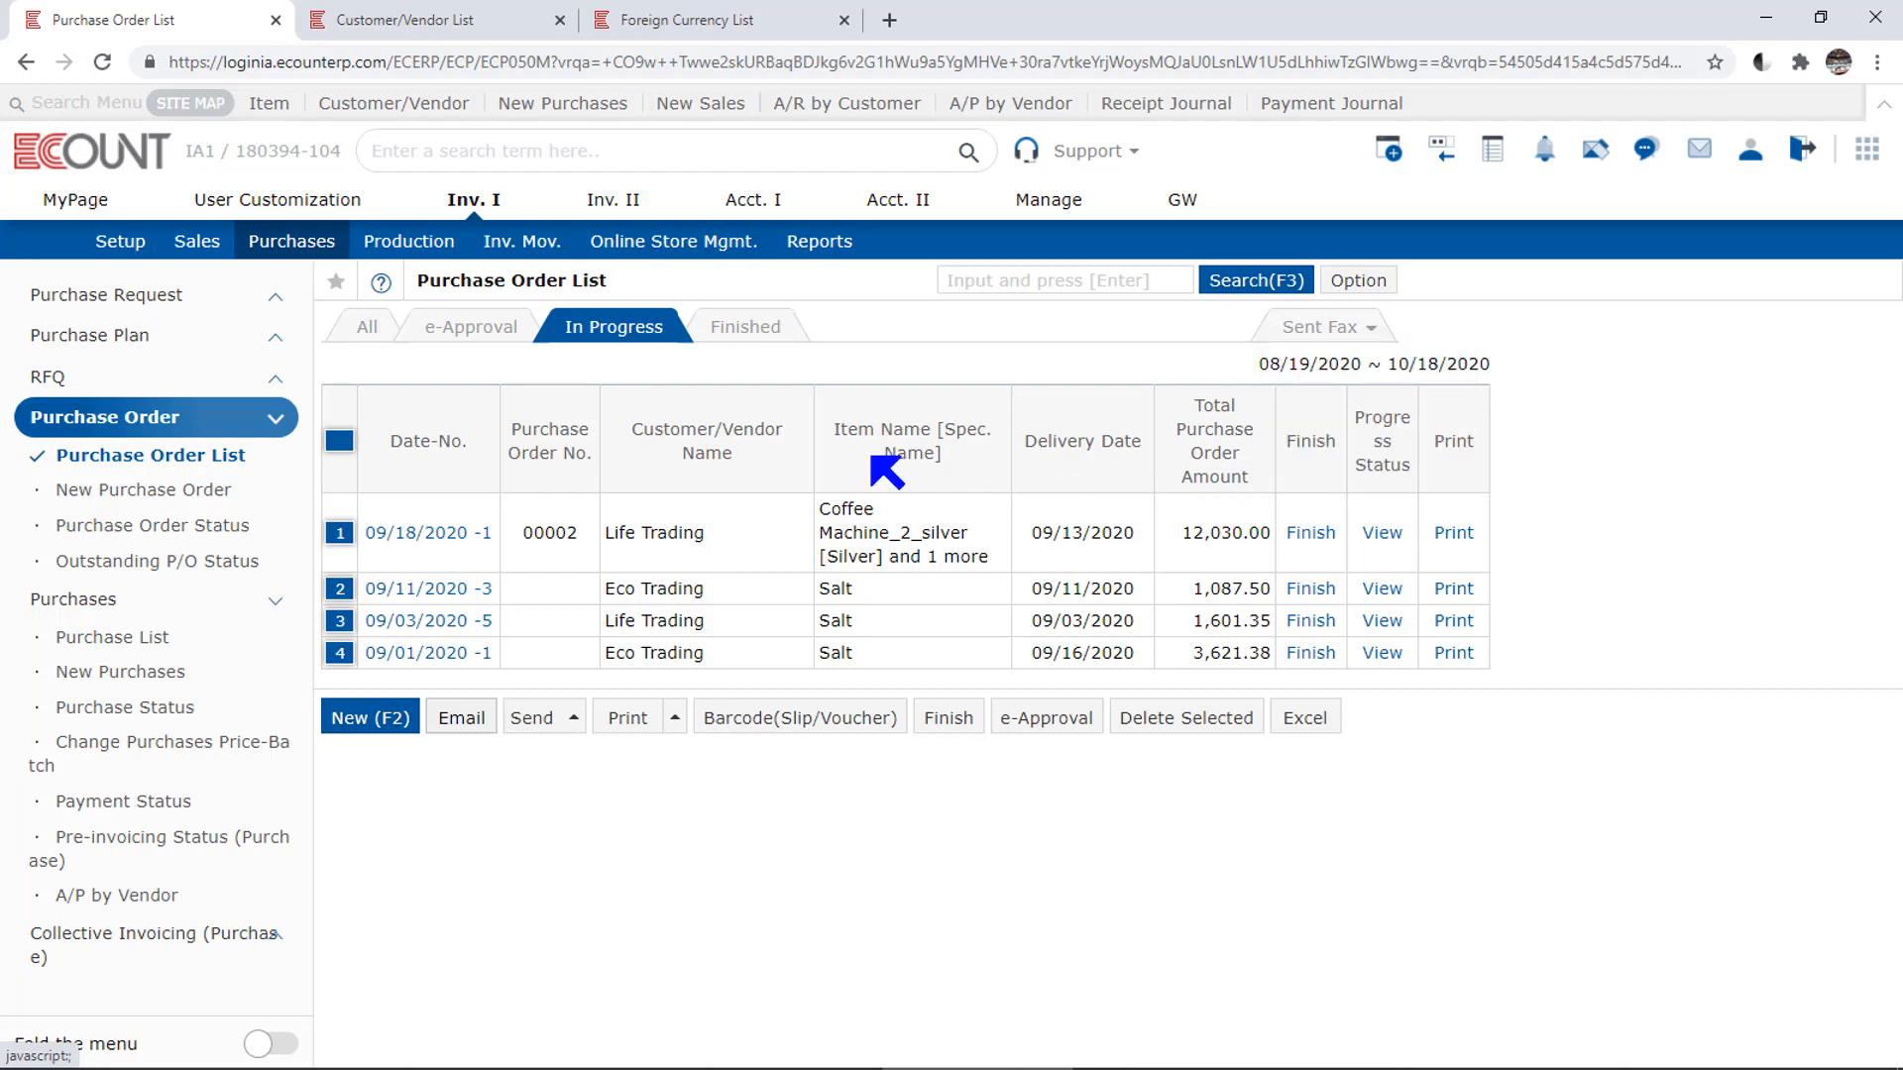
{"action": "left_click", "coordinate": [649, 332]}
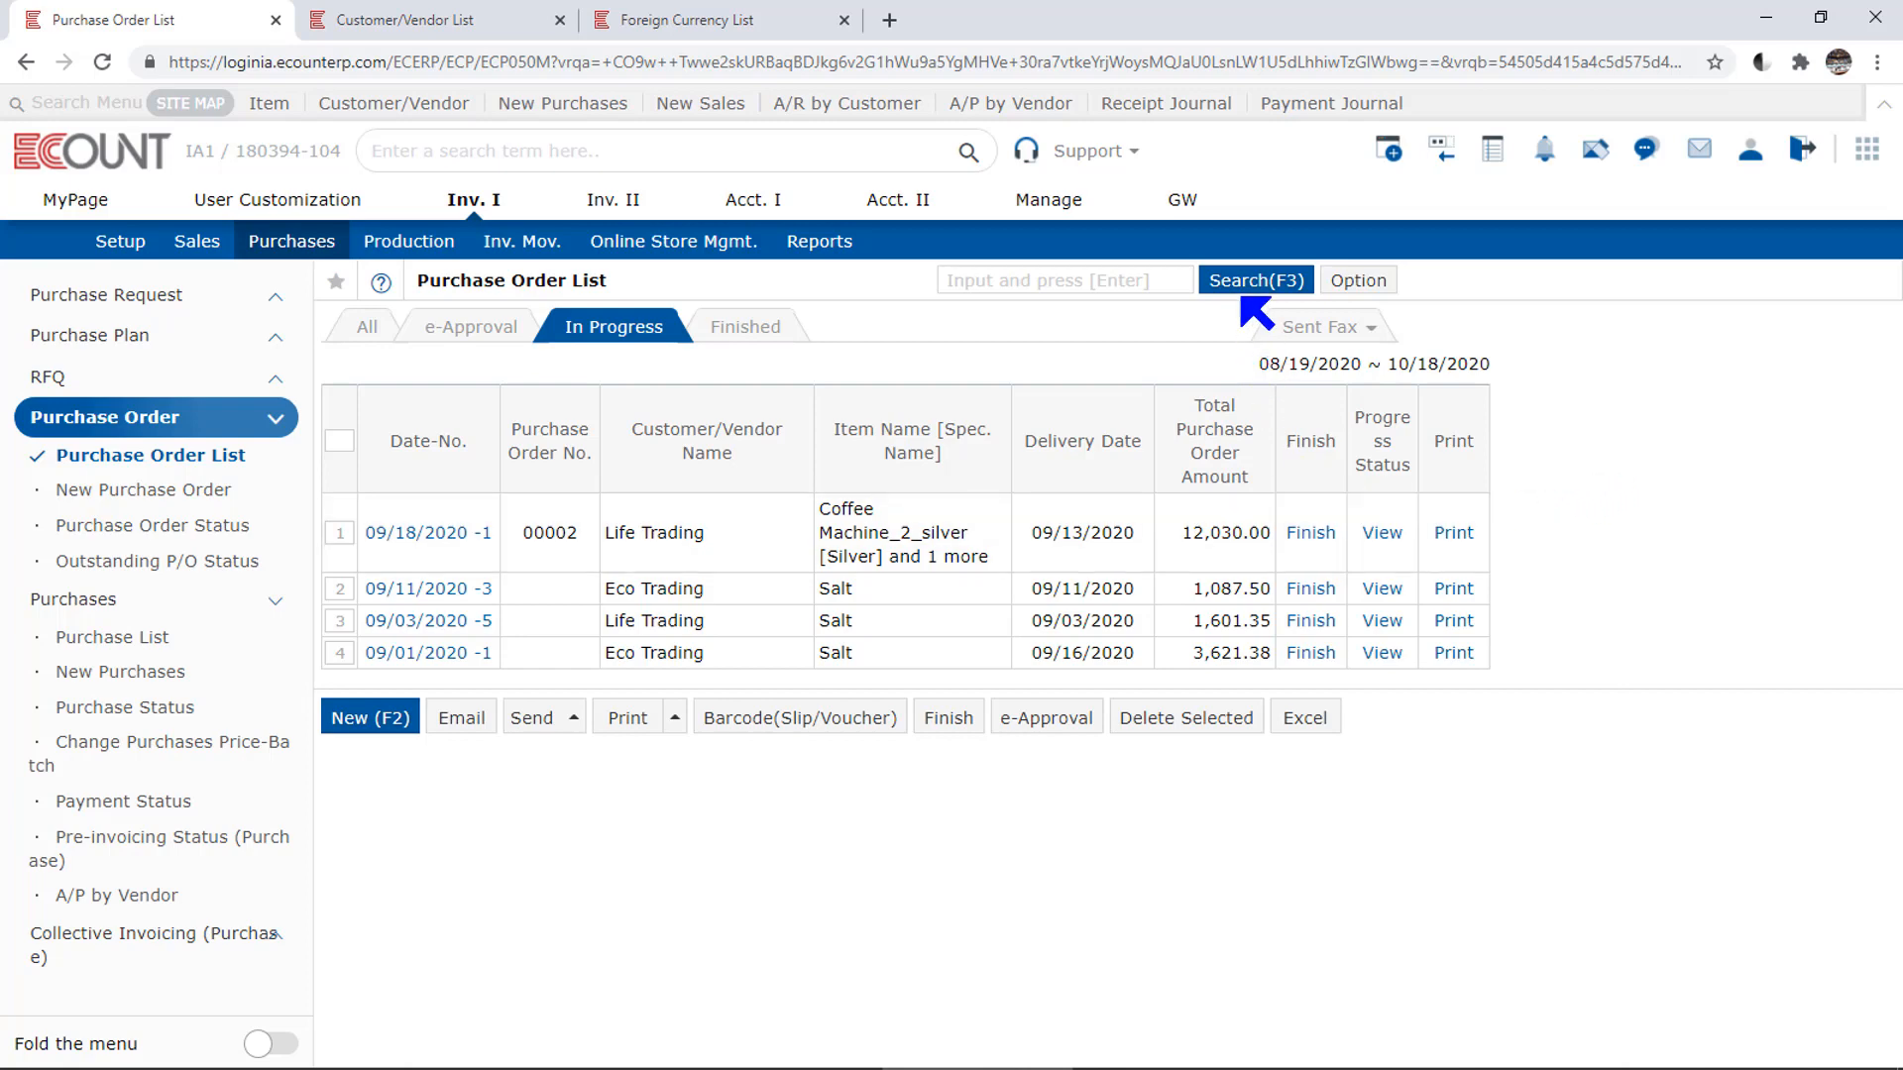
{"action": "left_click", "coordinate": [1243, 288]}
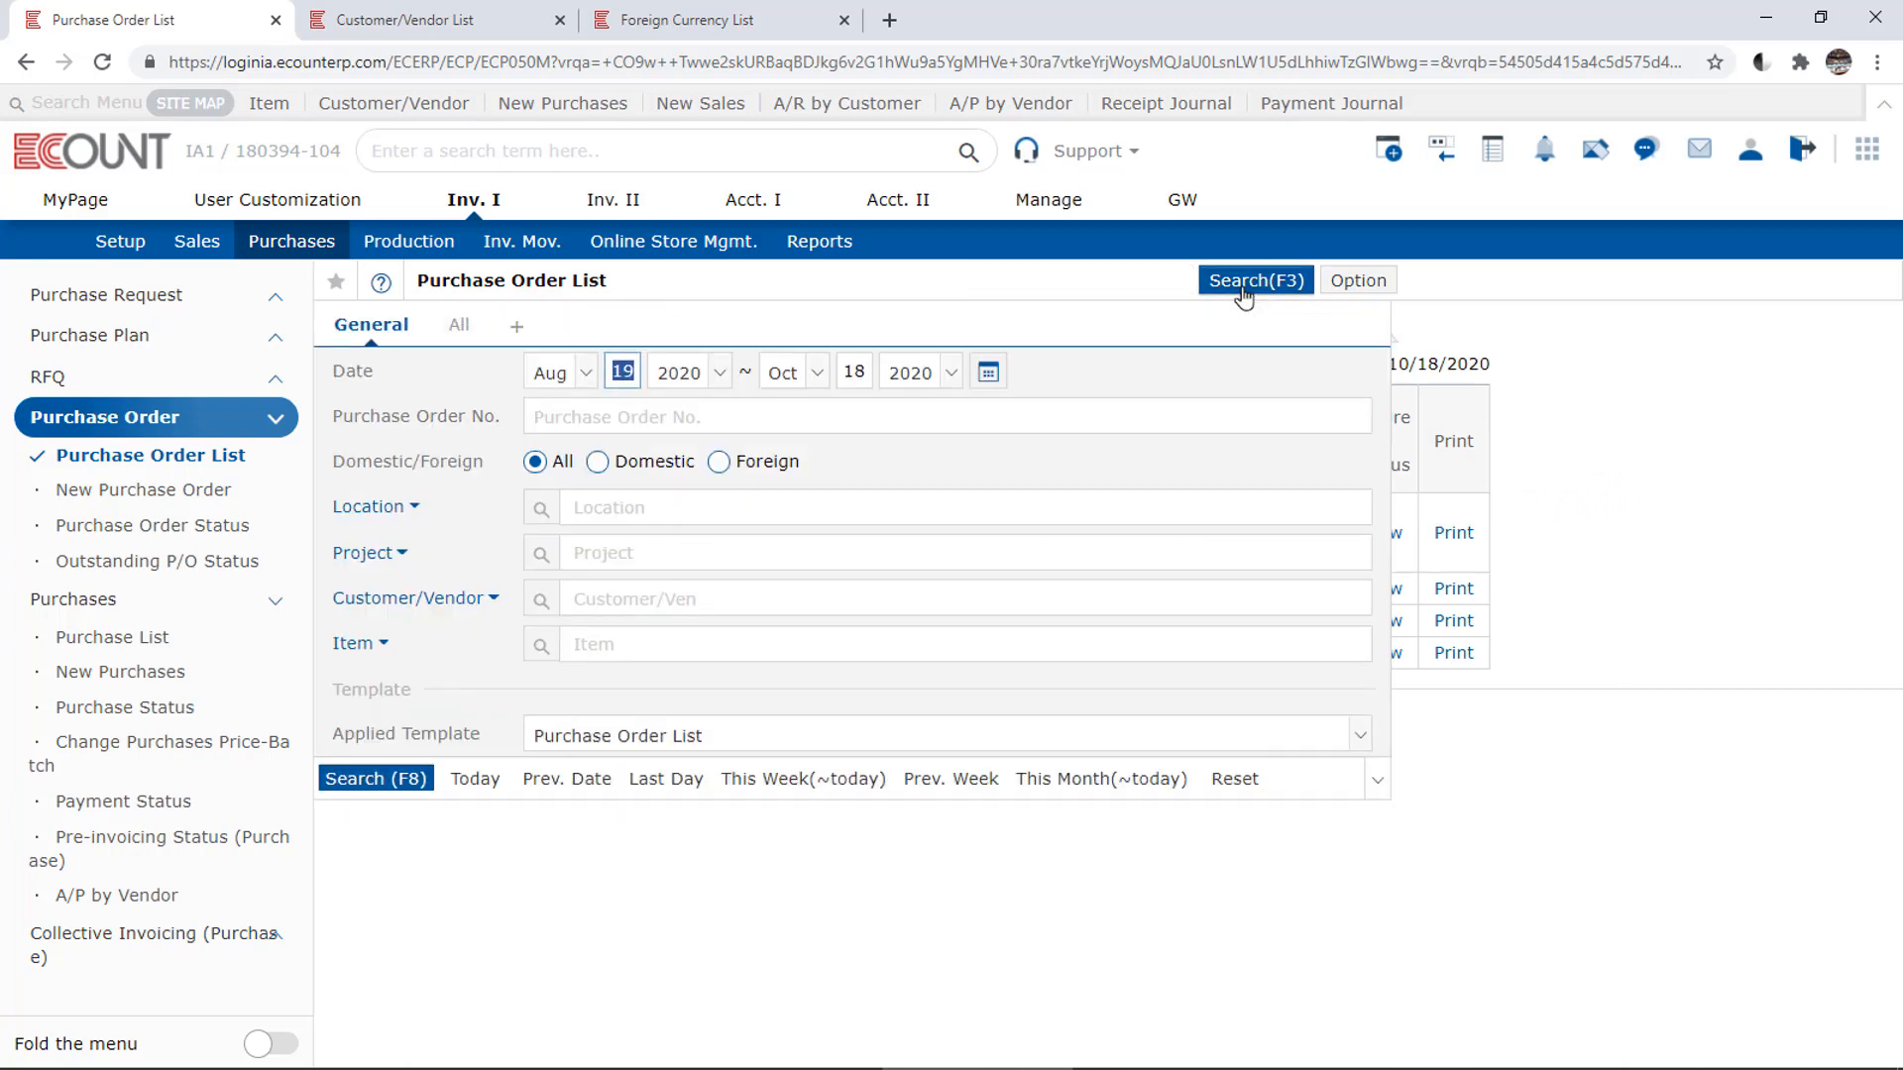
{"action": "left_click", "coordinate": [552, 374]}
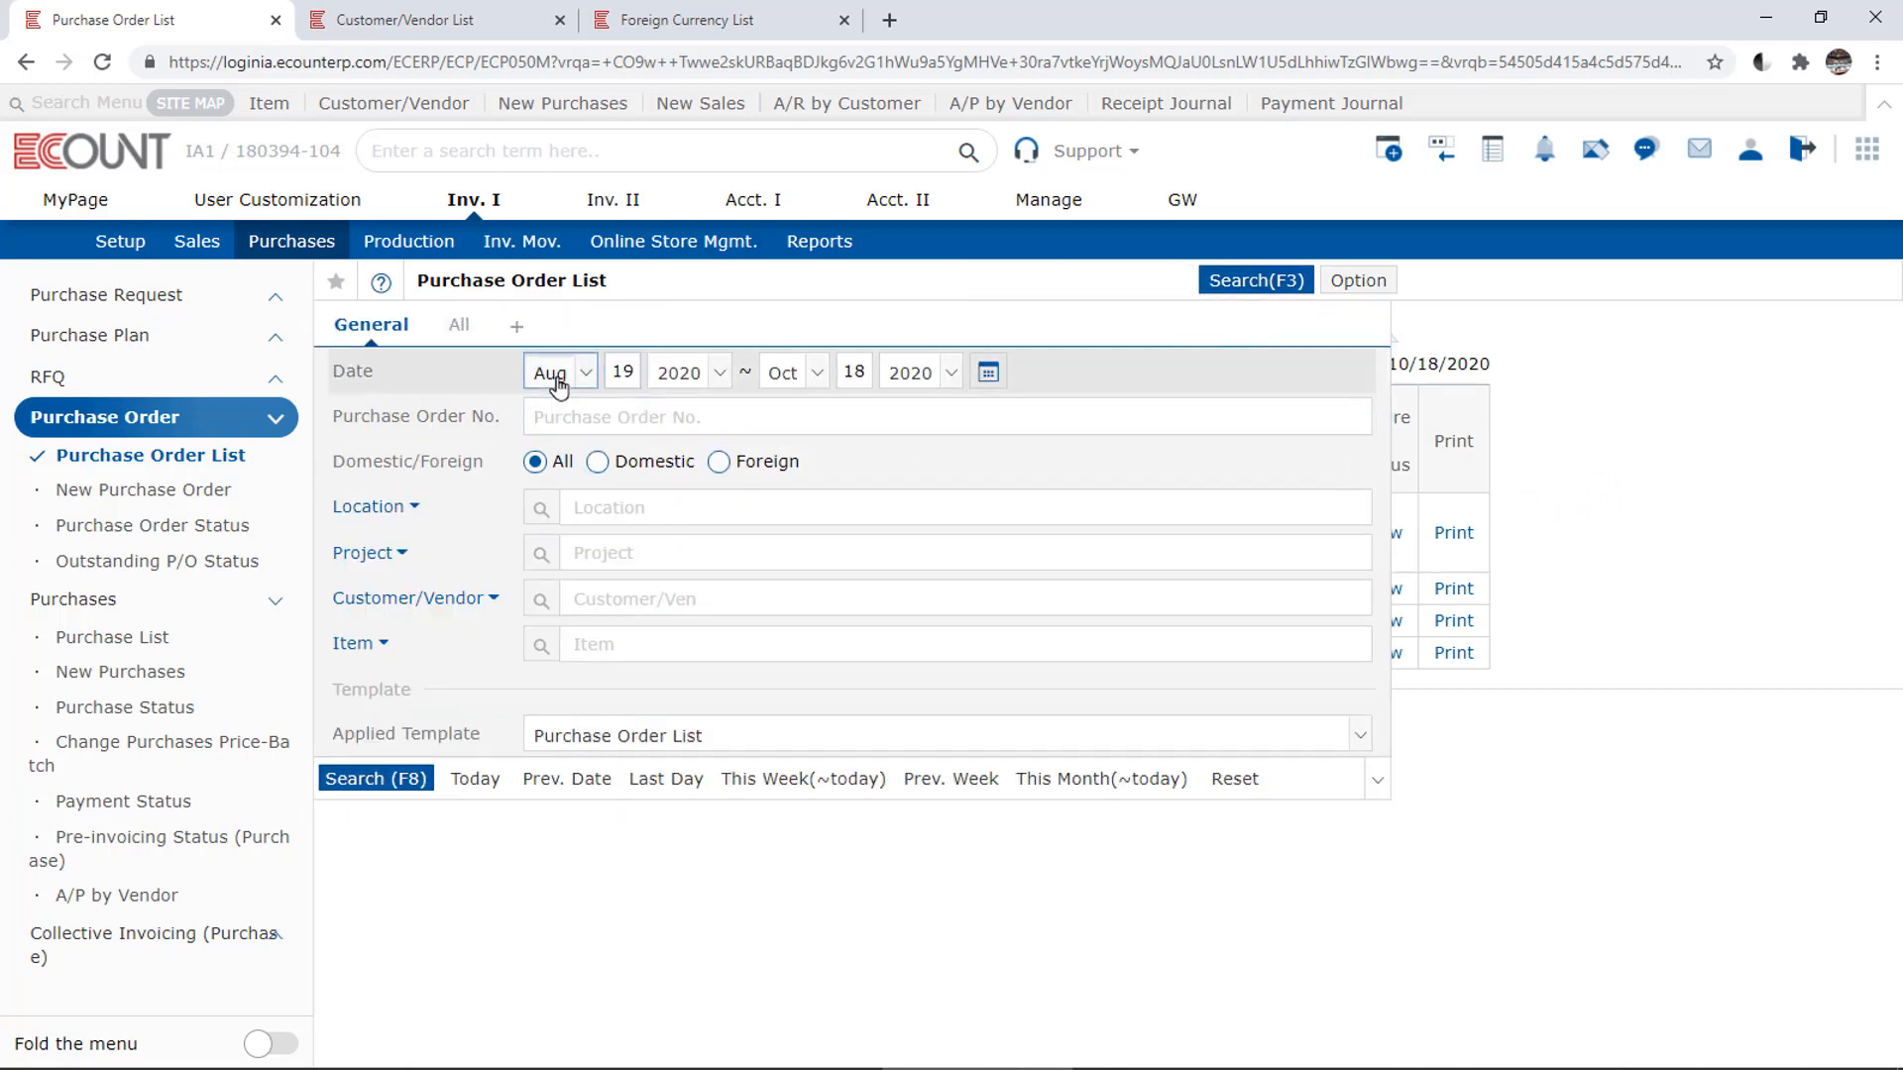
{"action": "left_click", "coordinate": [562, 417]}
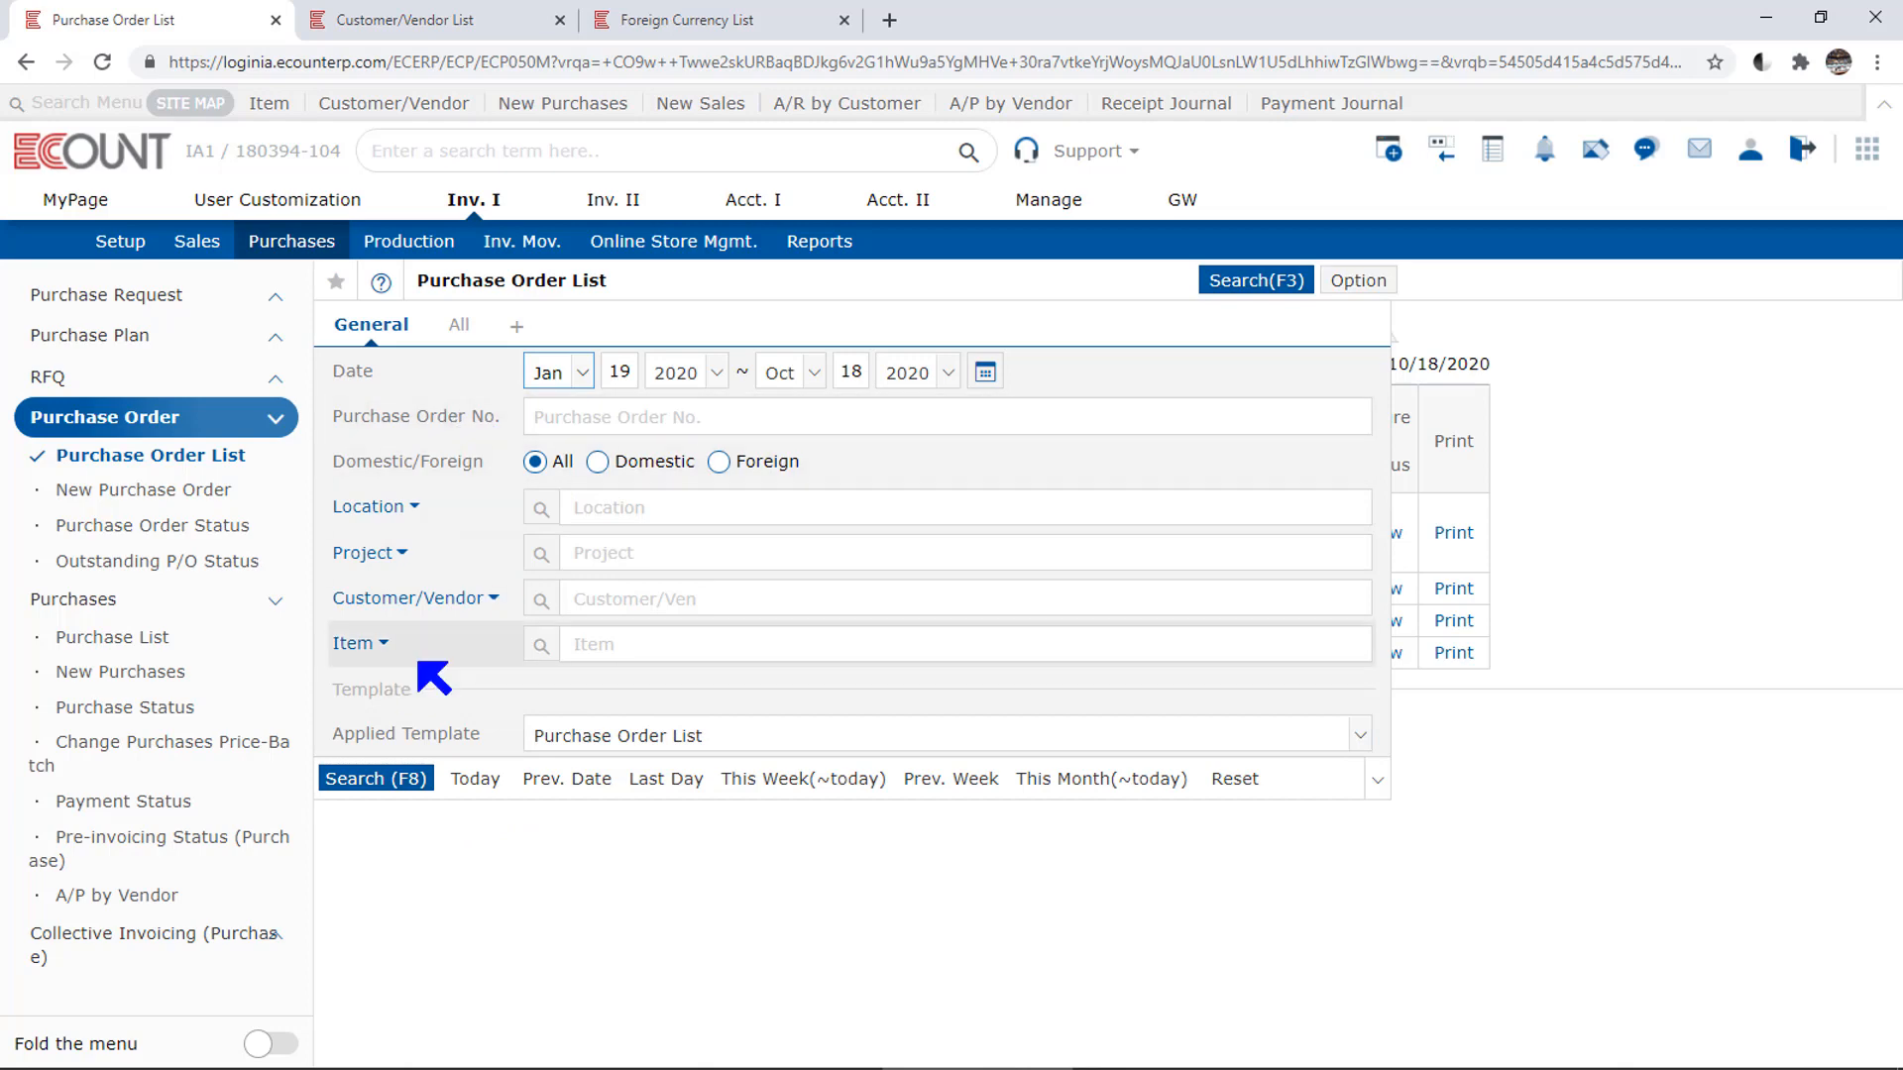
{"action": "left_click", "coordinate": [1297, 288]}
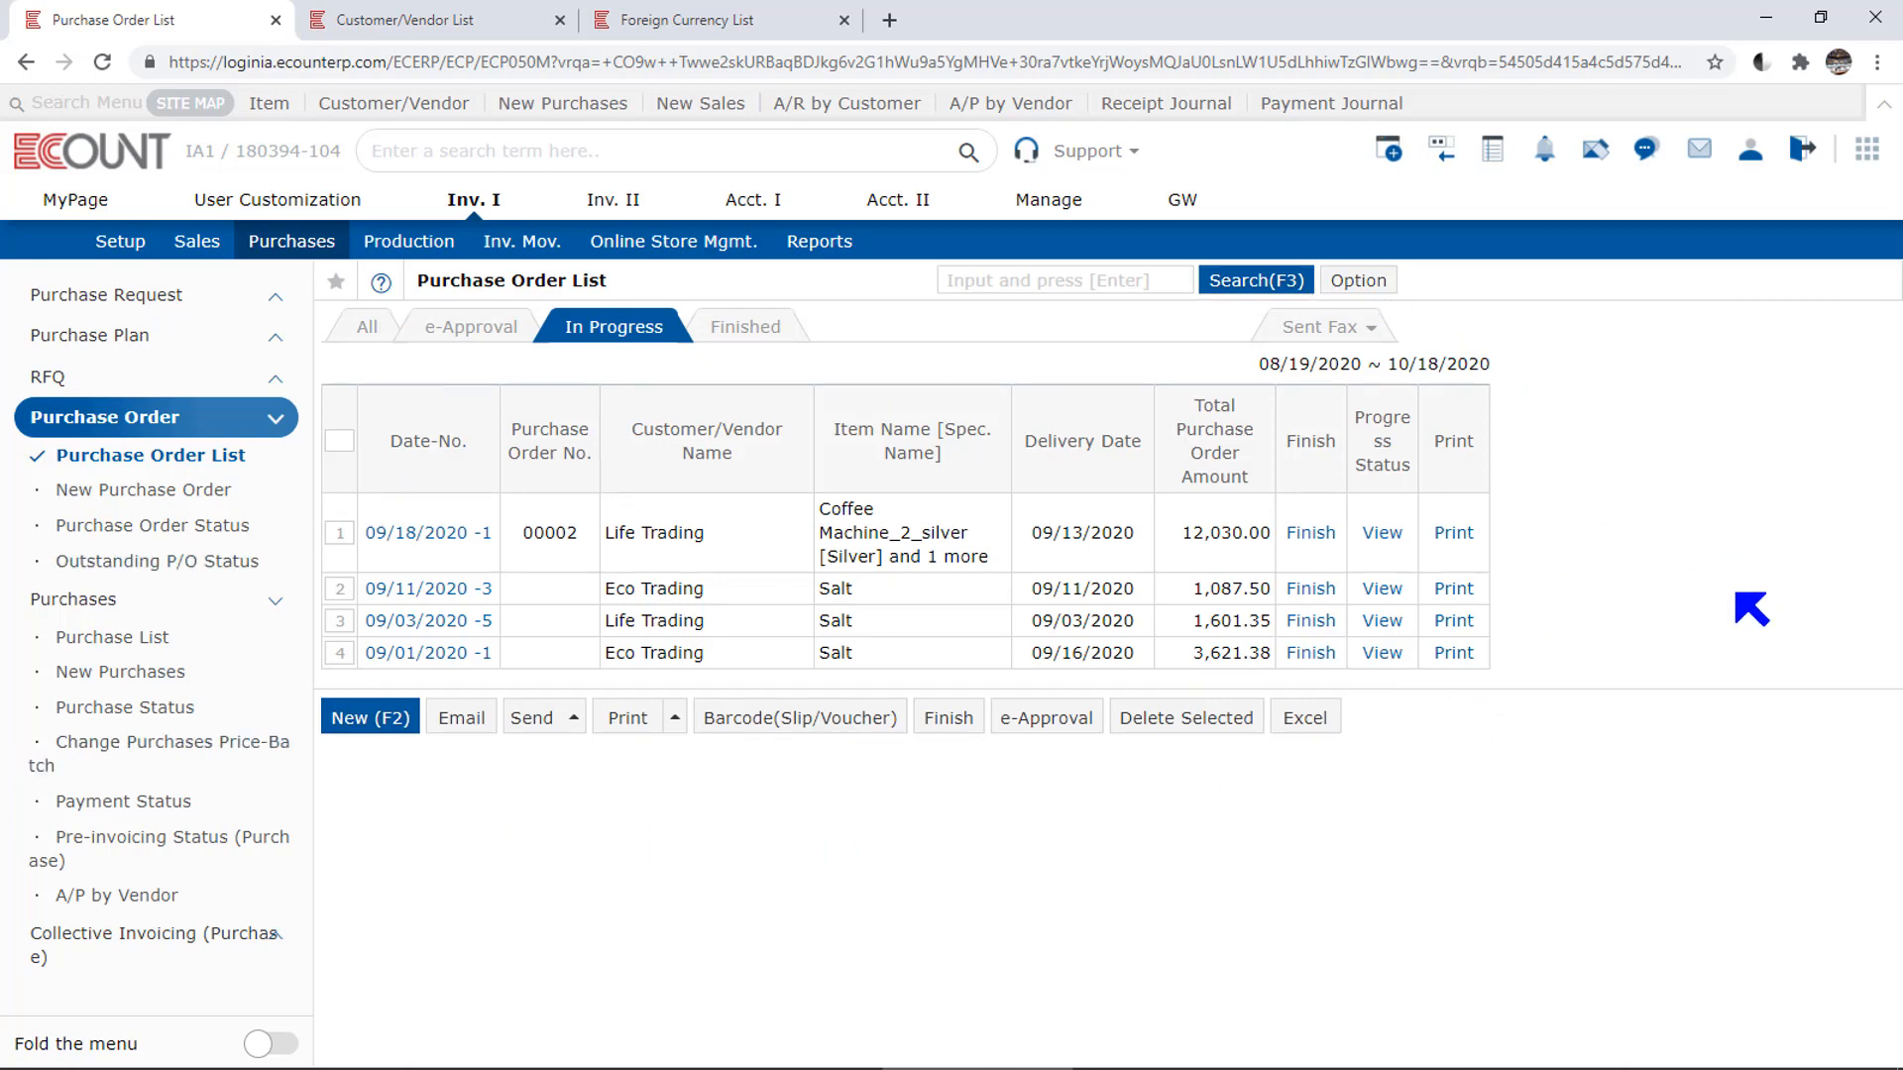
Step: Start a new list template named "List Template" based on the Purchase Order List form, and close it without saving
{"action": "left_click", "coordinate": [1384, 287]}
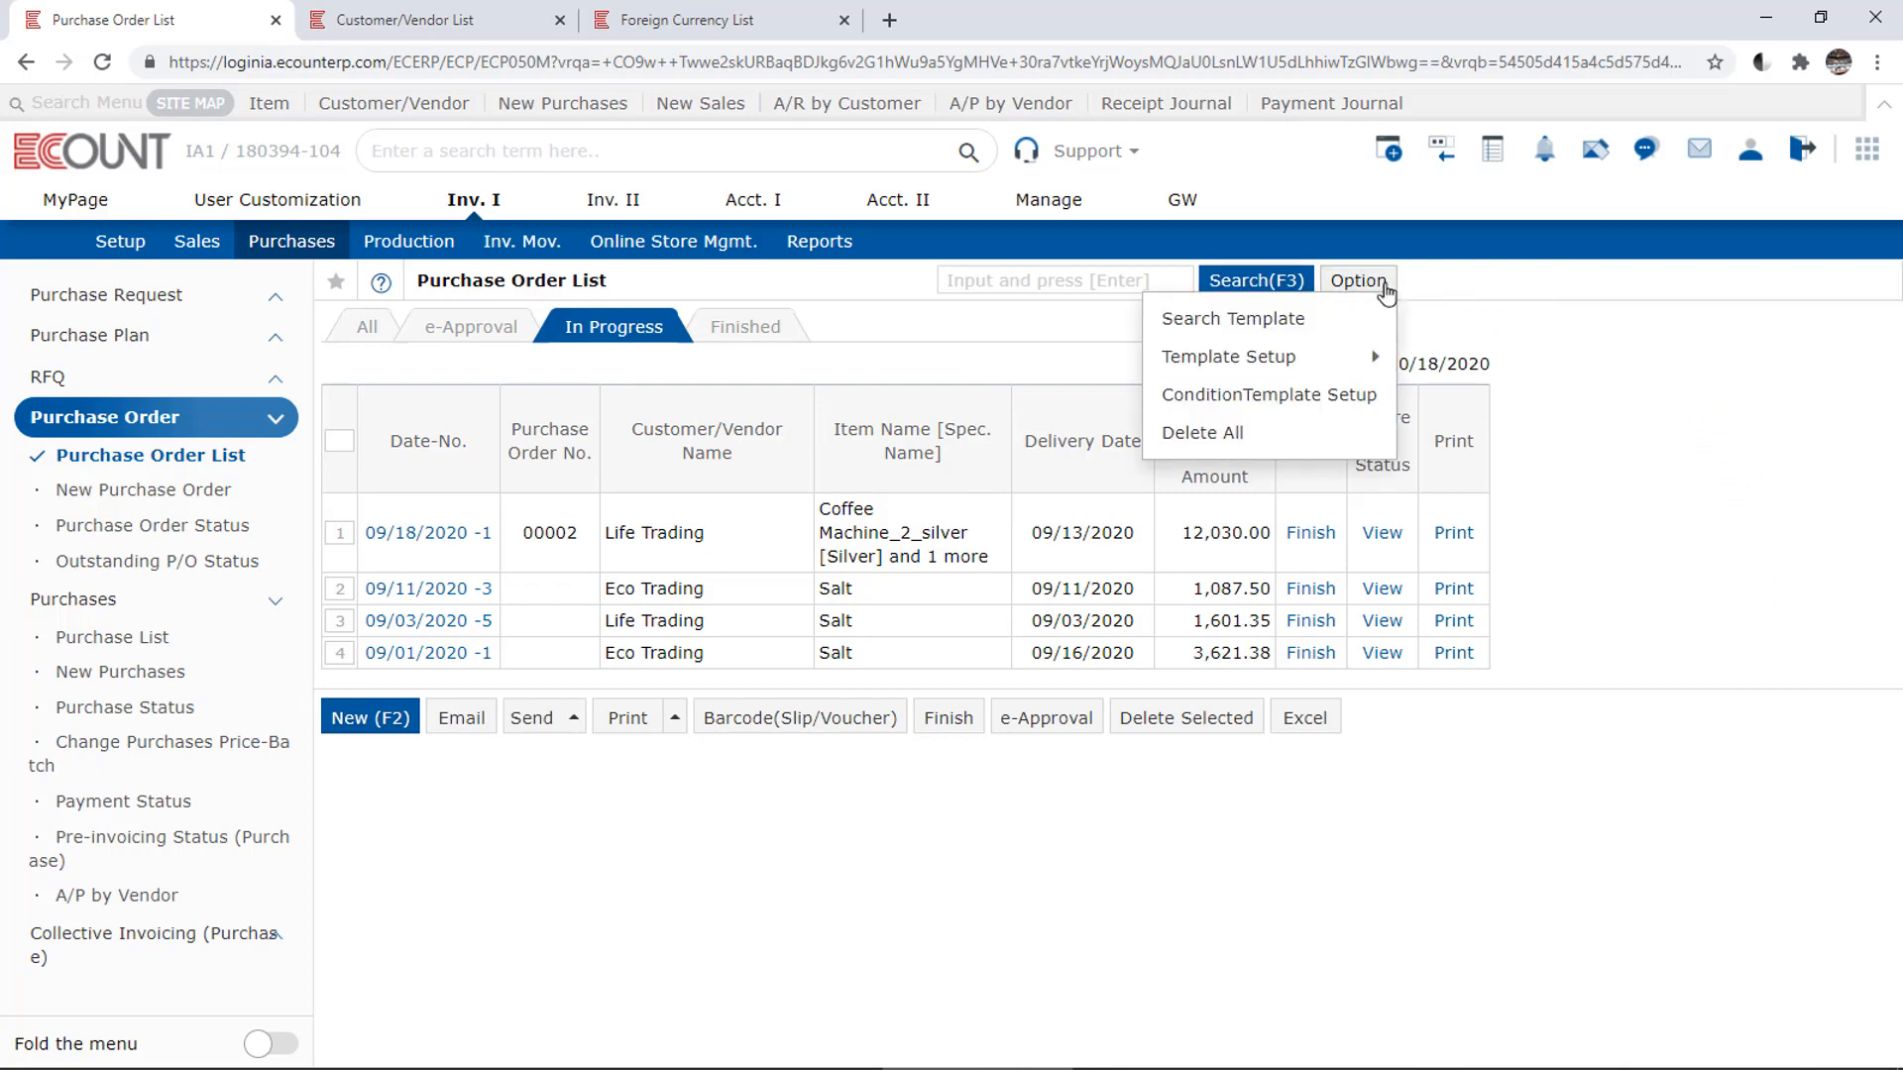
{"action": "mouse_move", "coordinate": [1255, 363]}
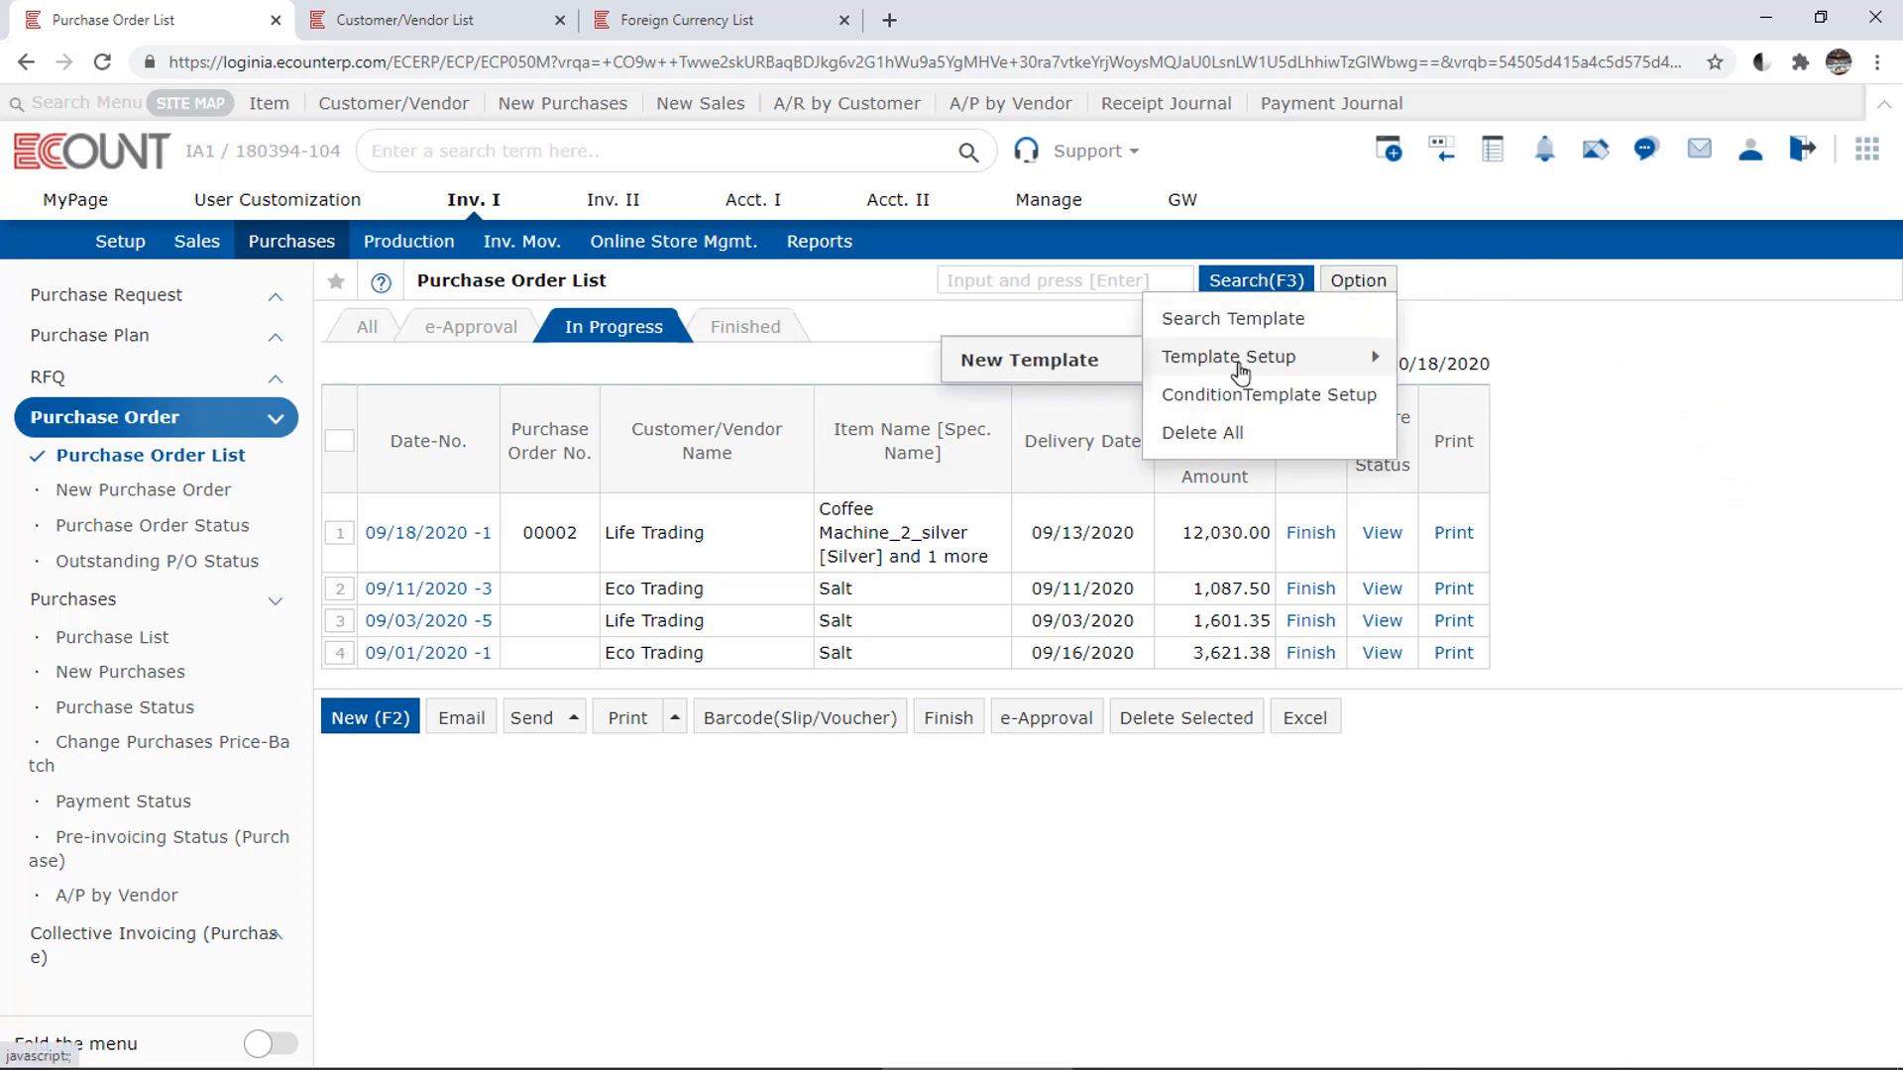
{"action": "left_click", "coordinate": [1078, 363]}
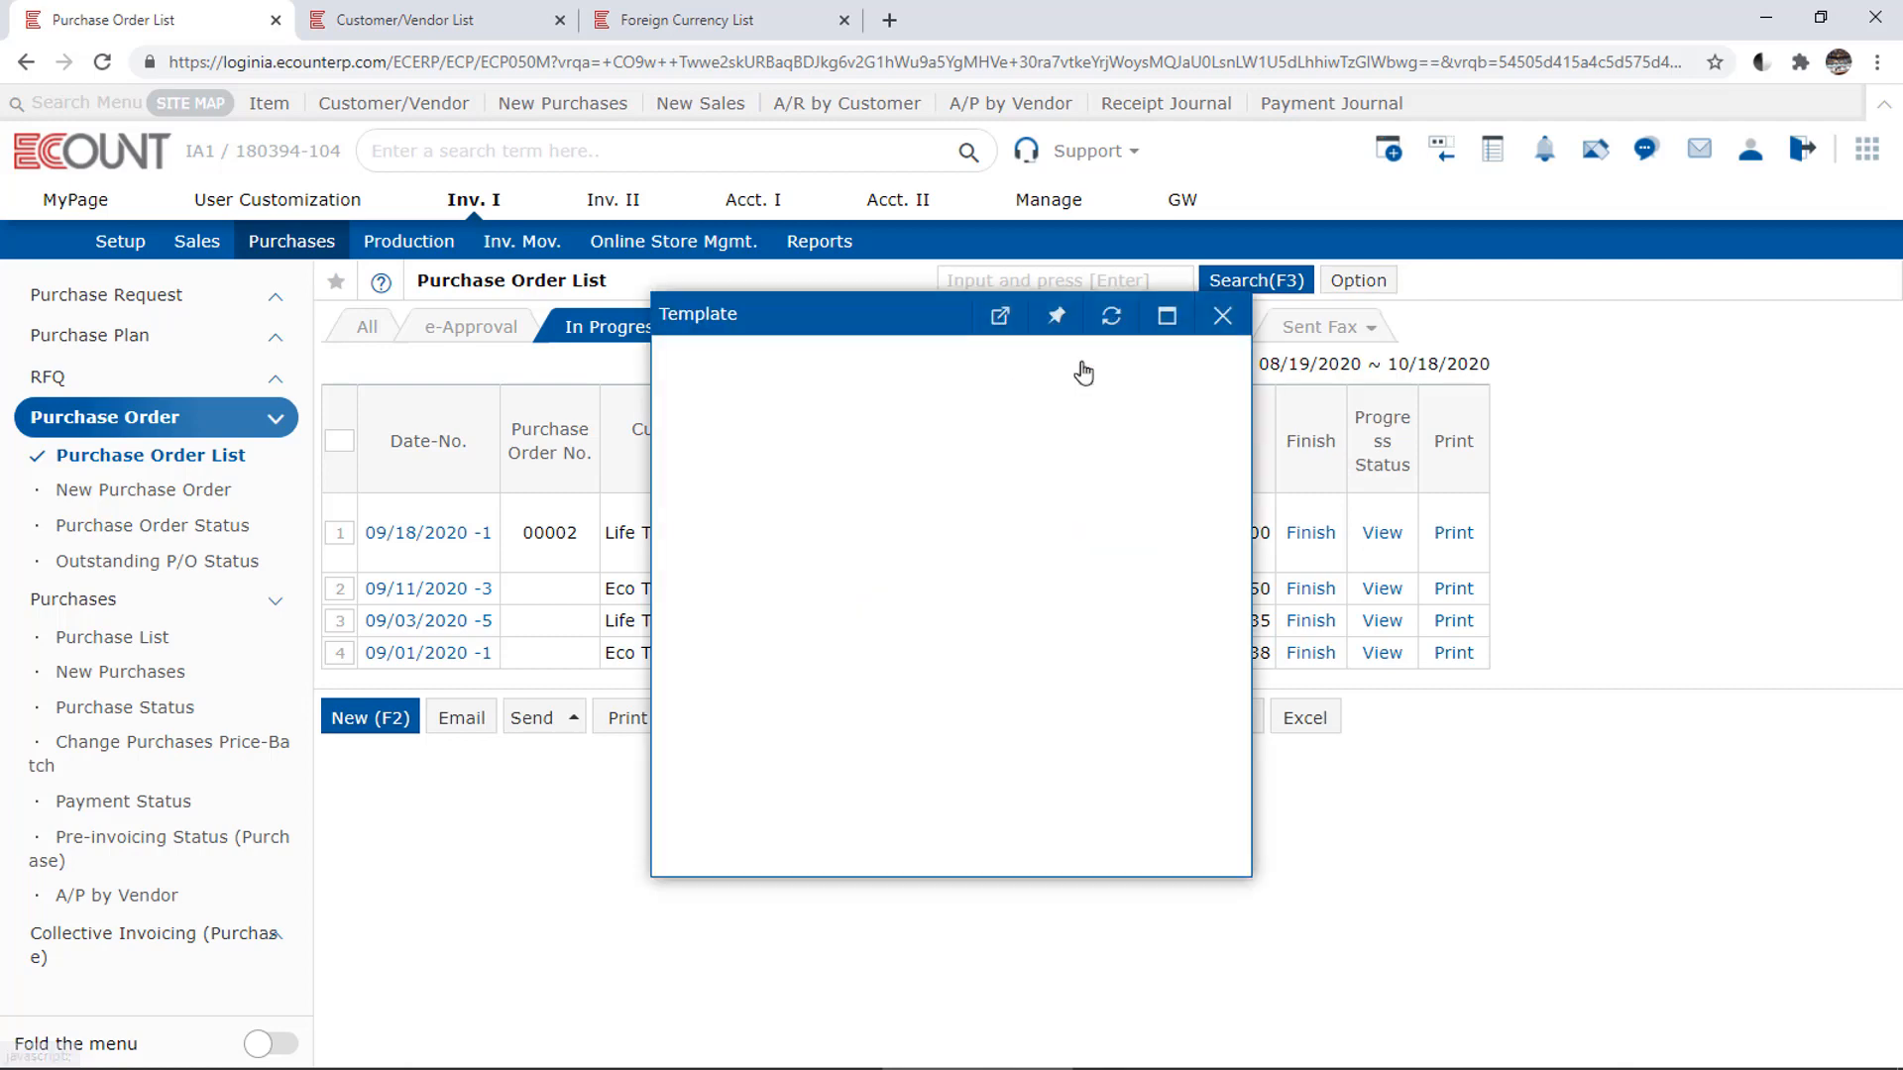
{"action": "type", "text": "List"}
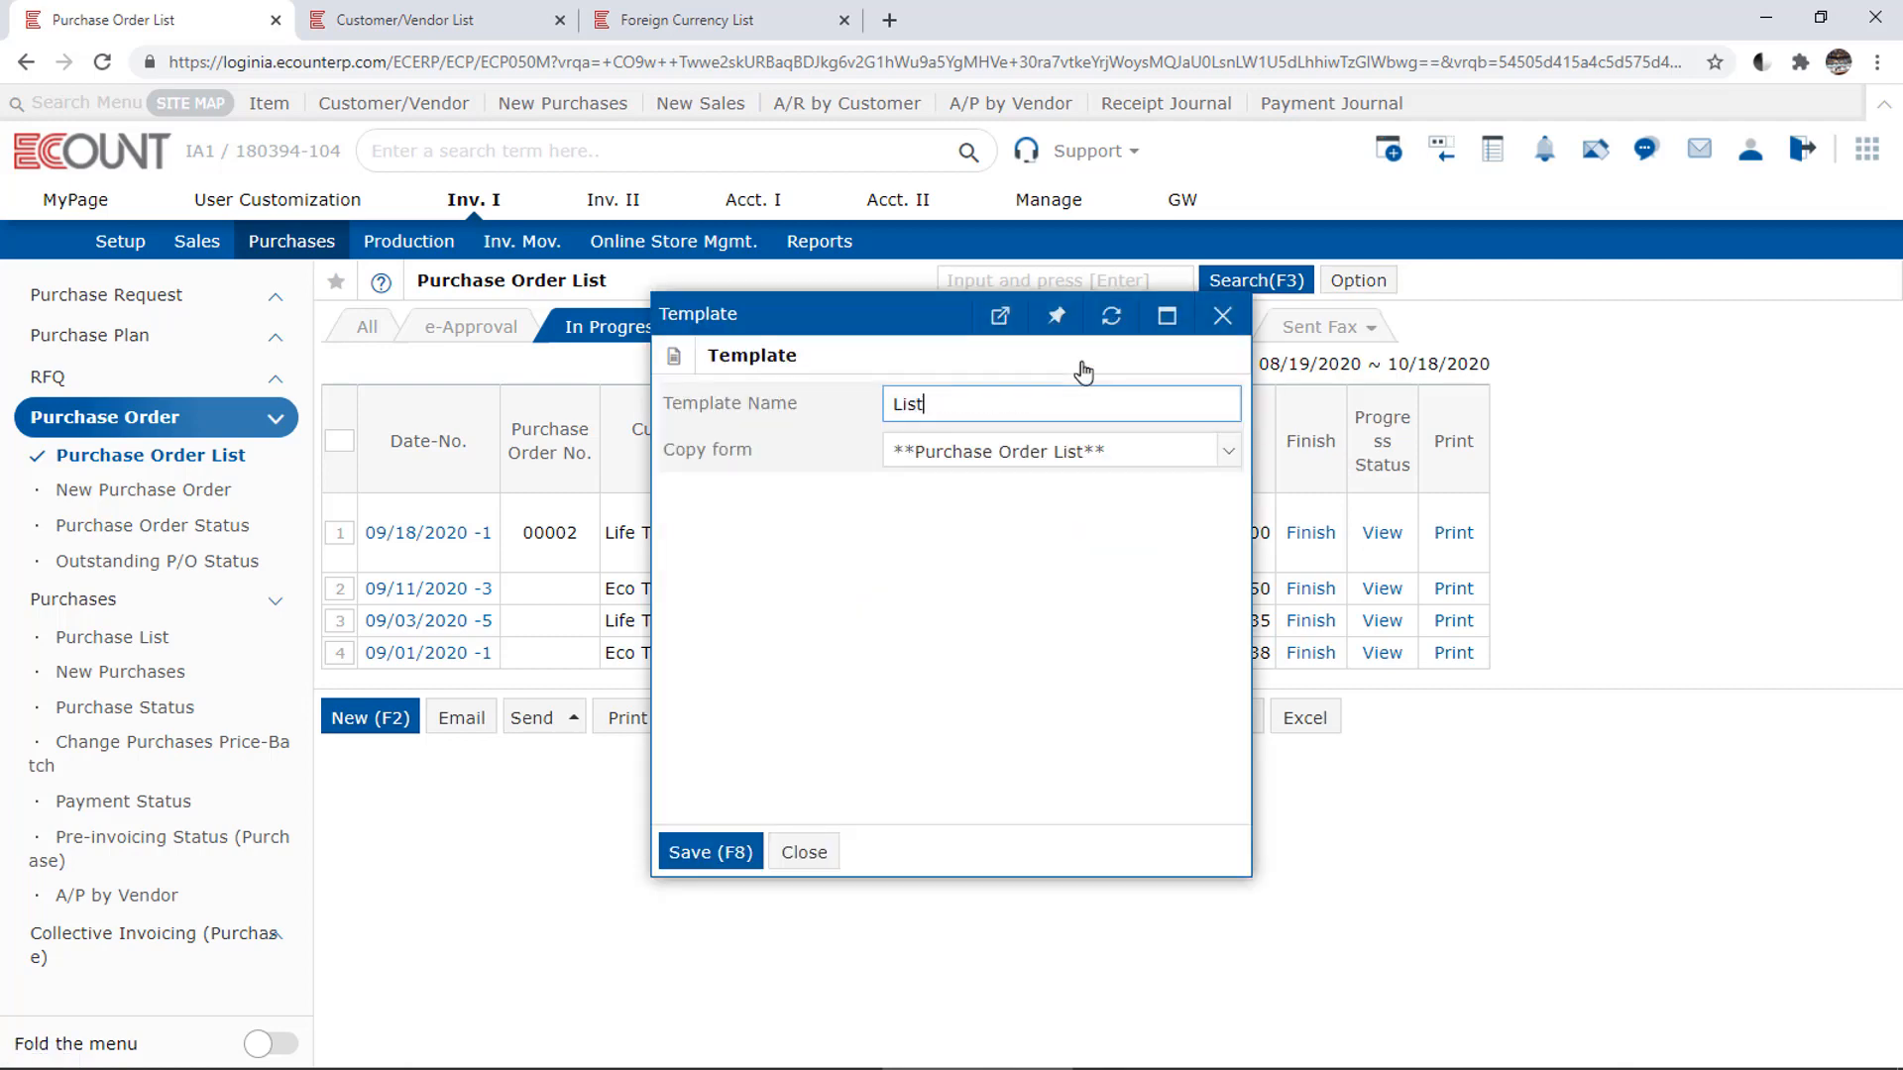
{"action": "type", "text": " Template"}
{"action": "left_click", "coordinate": [1219, 557]}
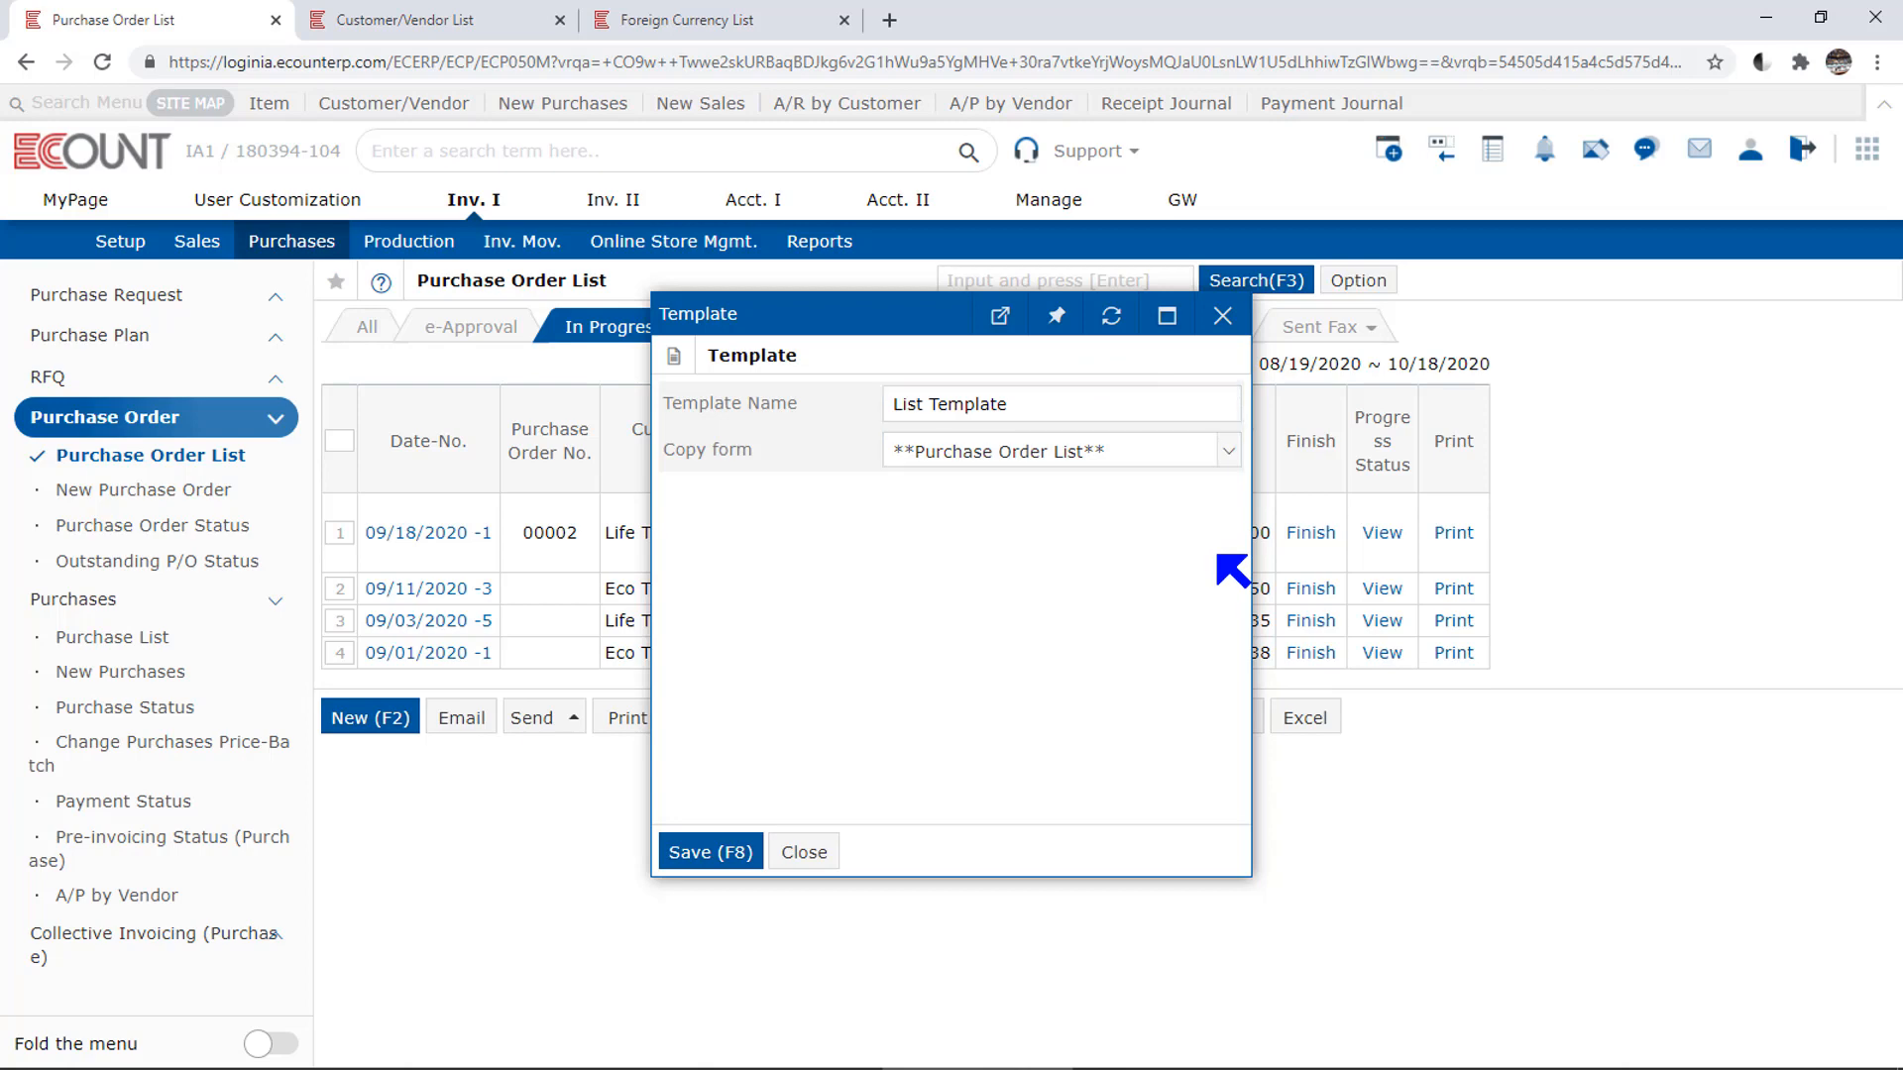
{"action": "left_click", "coordinate": [1223, 313]}
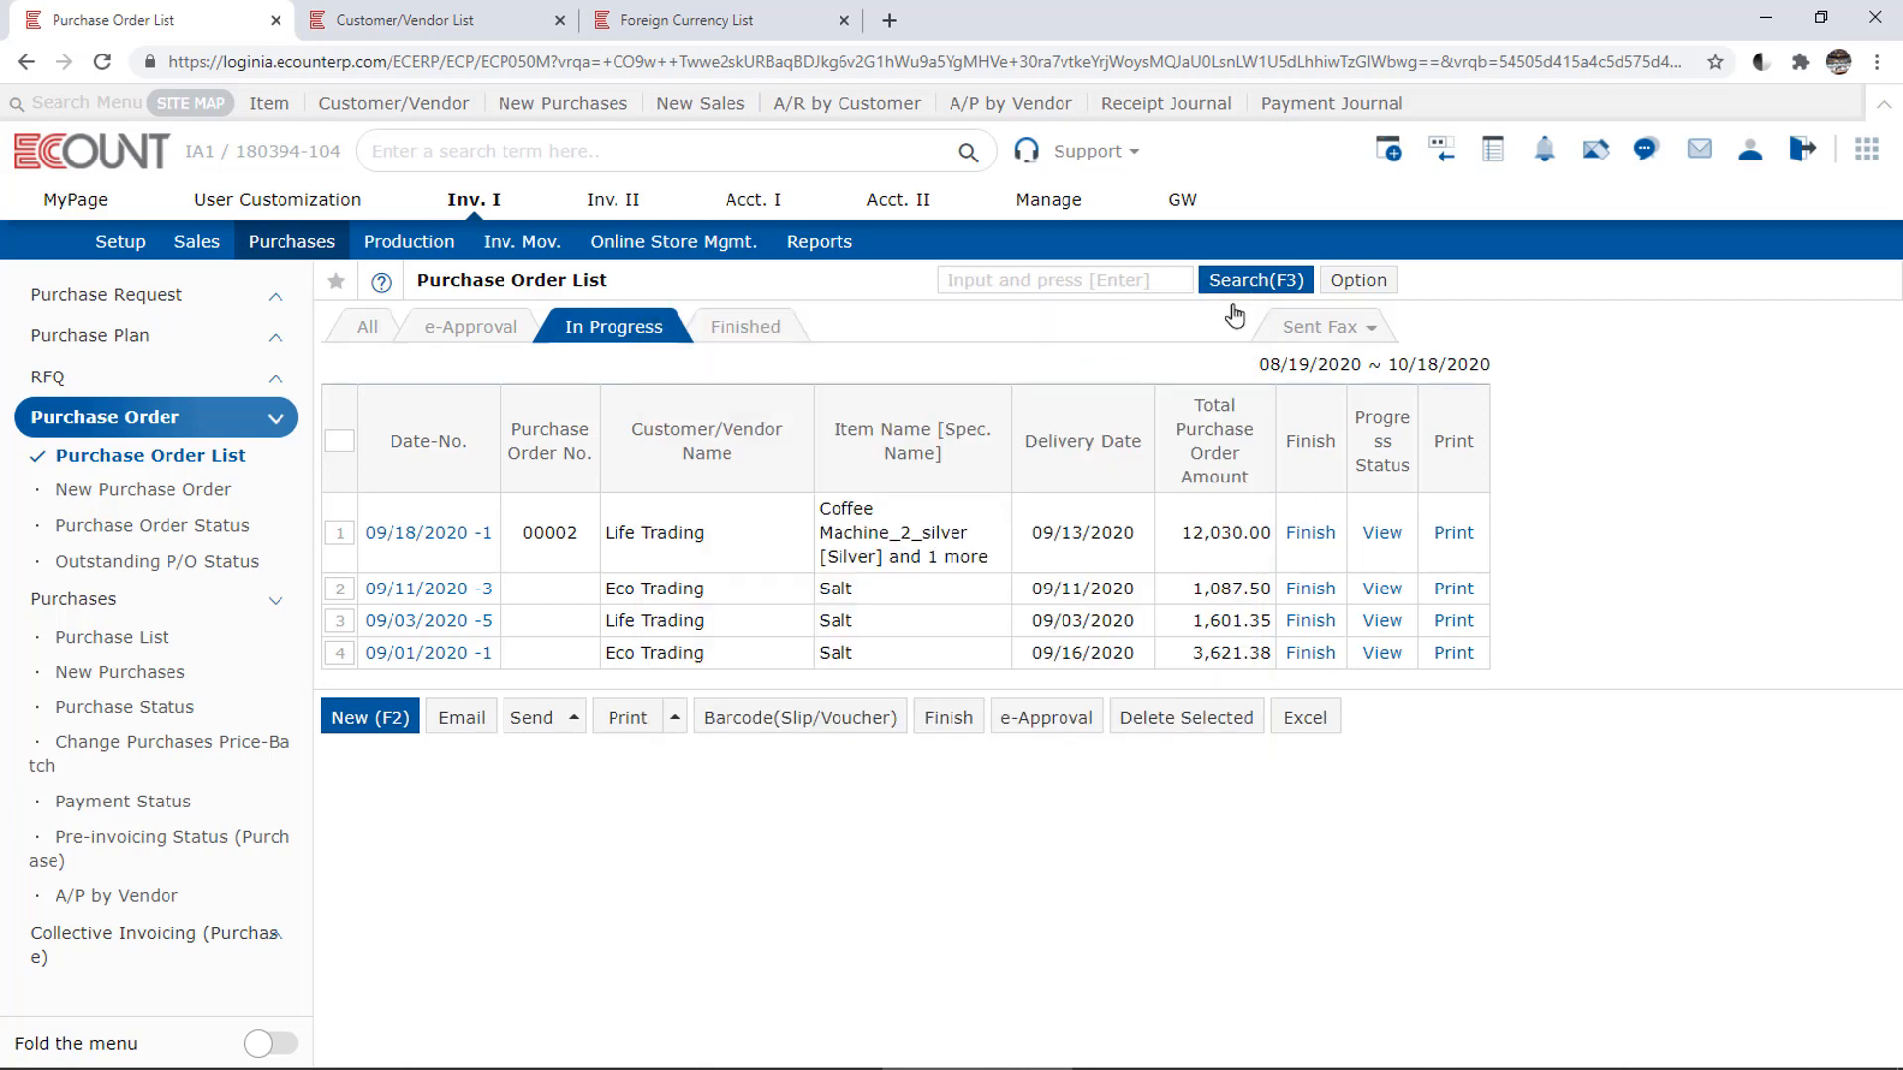
Step: Open the Purchase Order Status report, check its date and type choices, and run it by Line for 09/01/2020 to 09/18/2020
{"action": "left_click", "coordinate": [153, 532]}
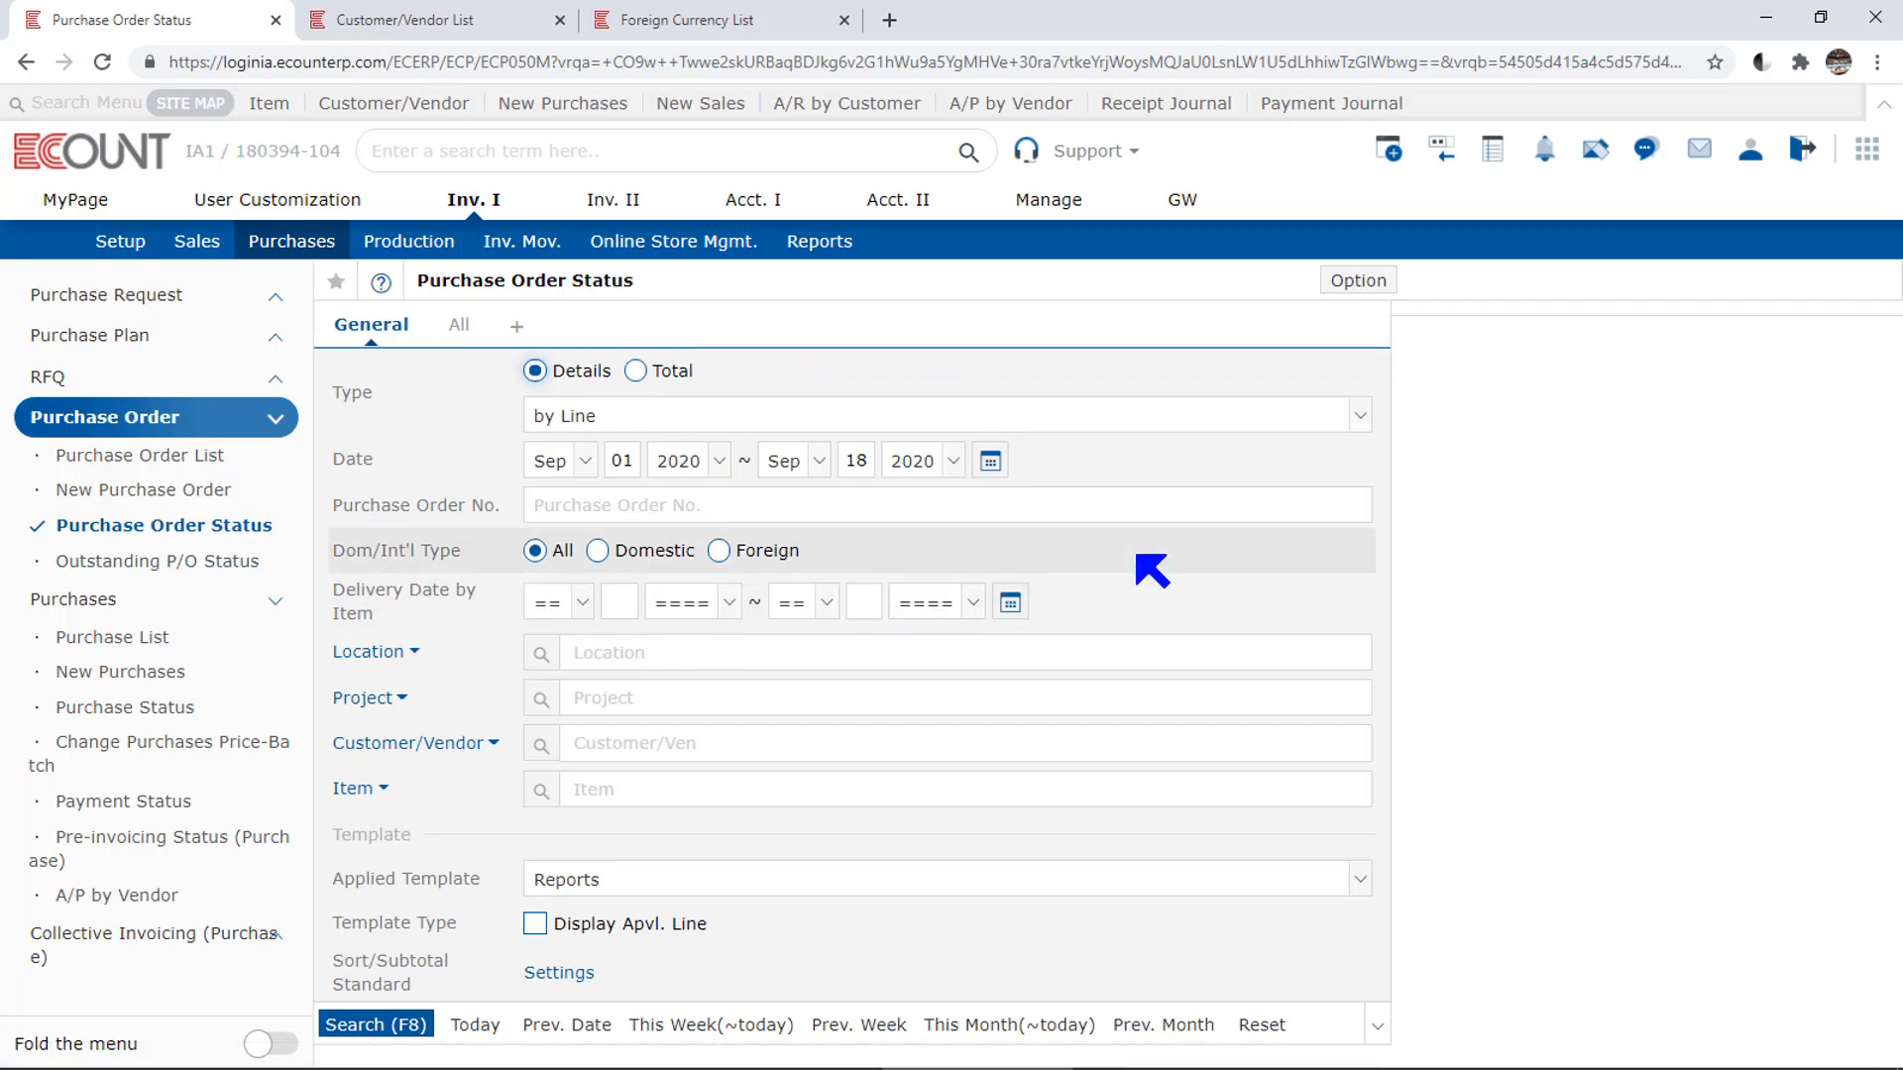
{"action": "left_click", "coordinate": [990, 461]}
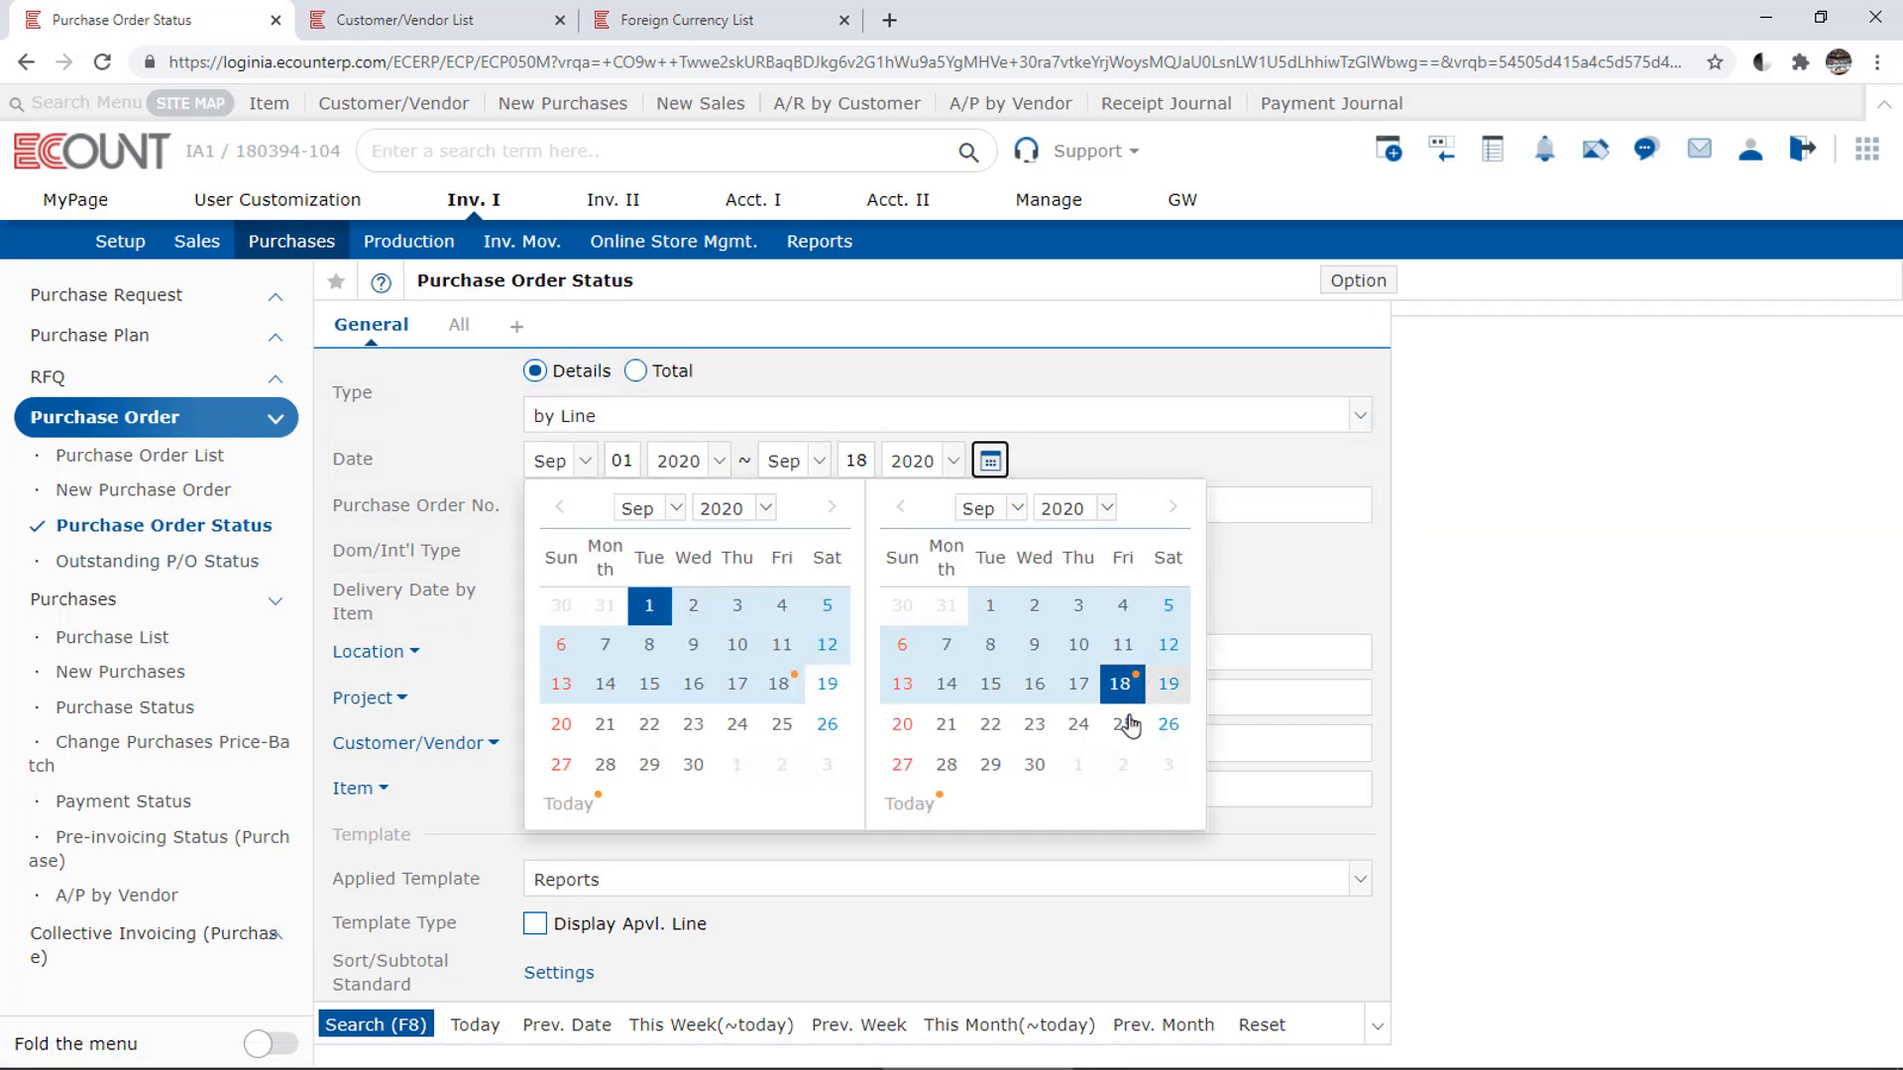
{"action": "left_click", "coordinate": [999, 463]}
{"action": "left_click", "coordinate": [1152, 428]}
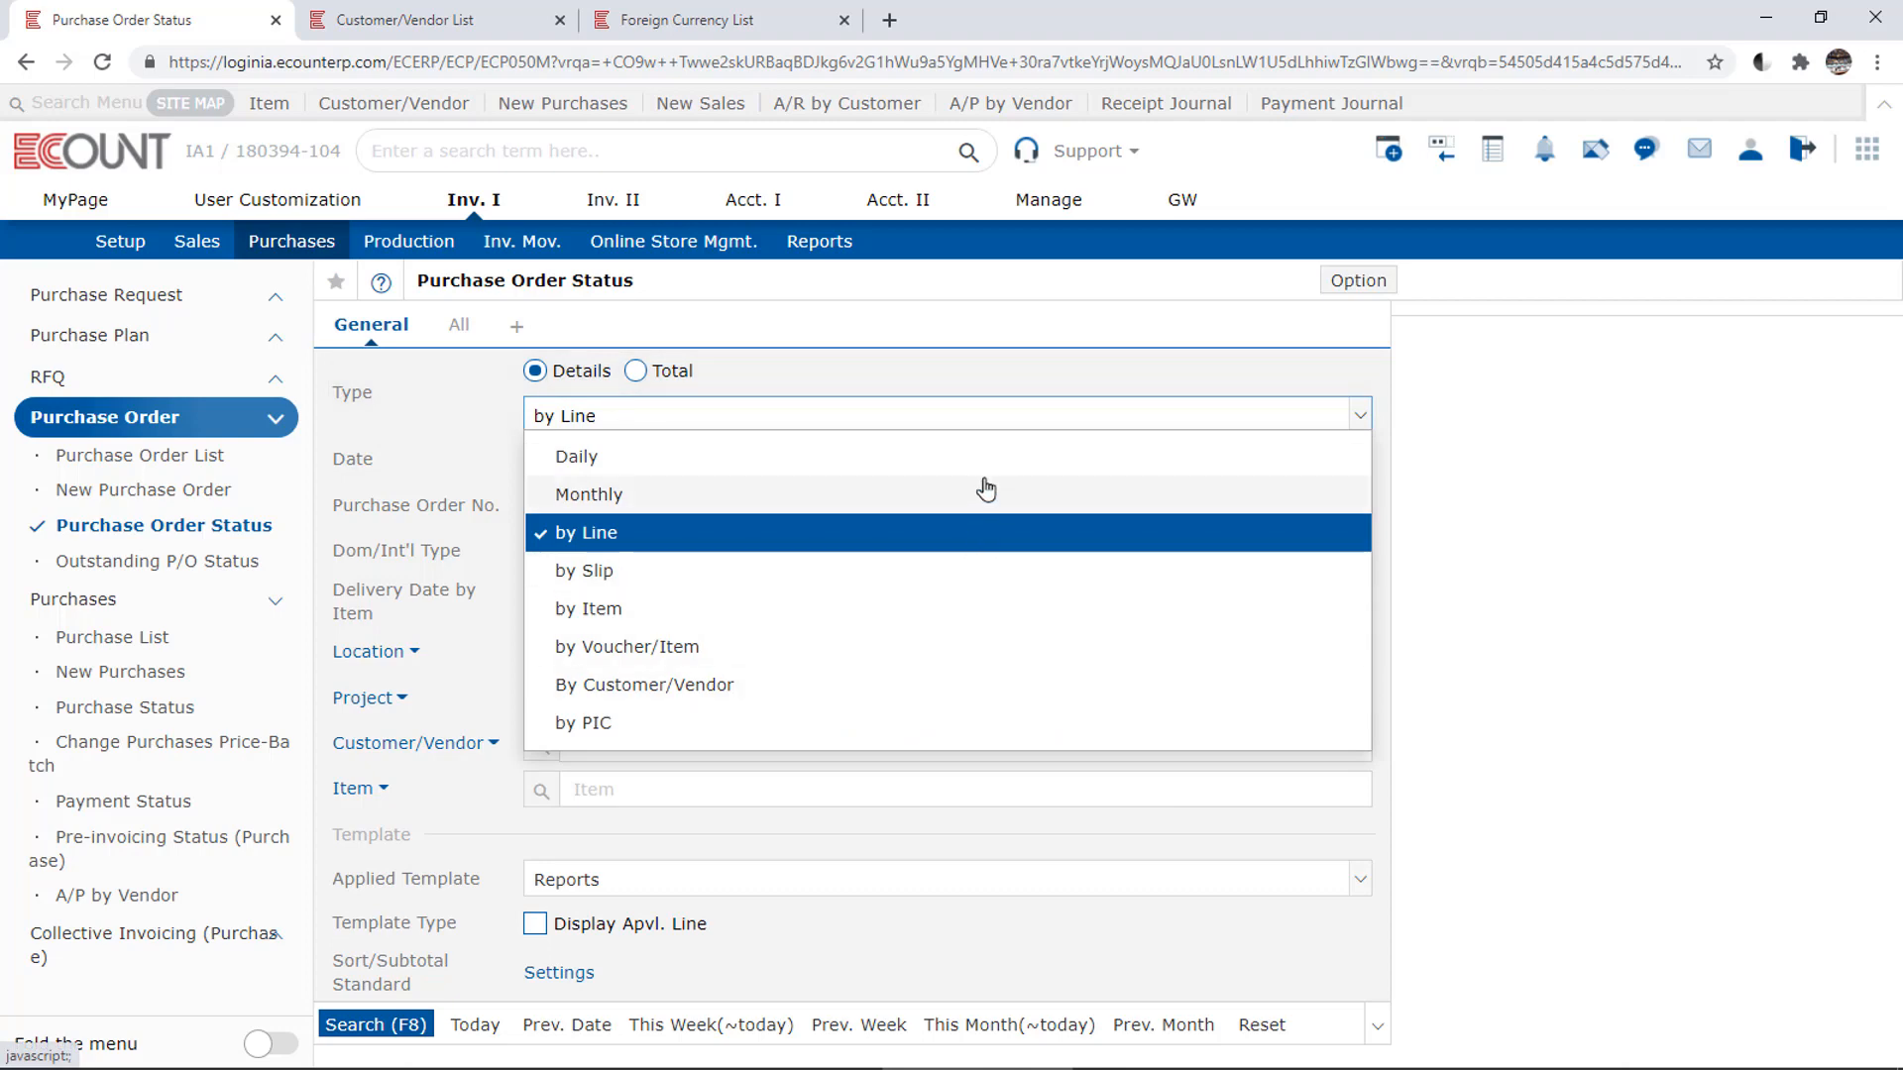
{"action": "left_click", "coordinate": [434, 578]}
{"action": "left_click", "coordinate": [377, 1025]}
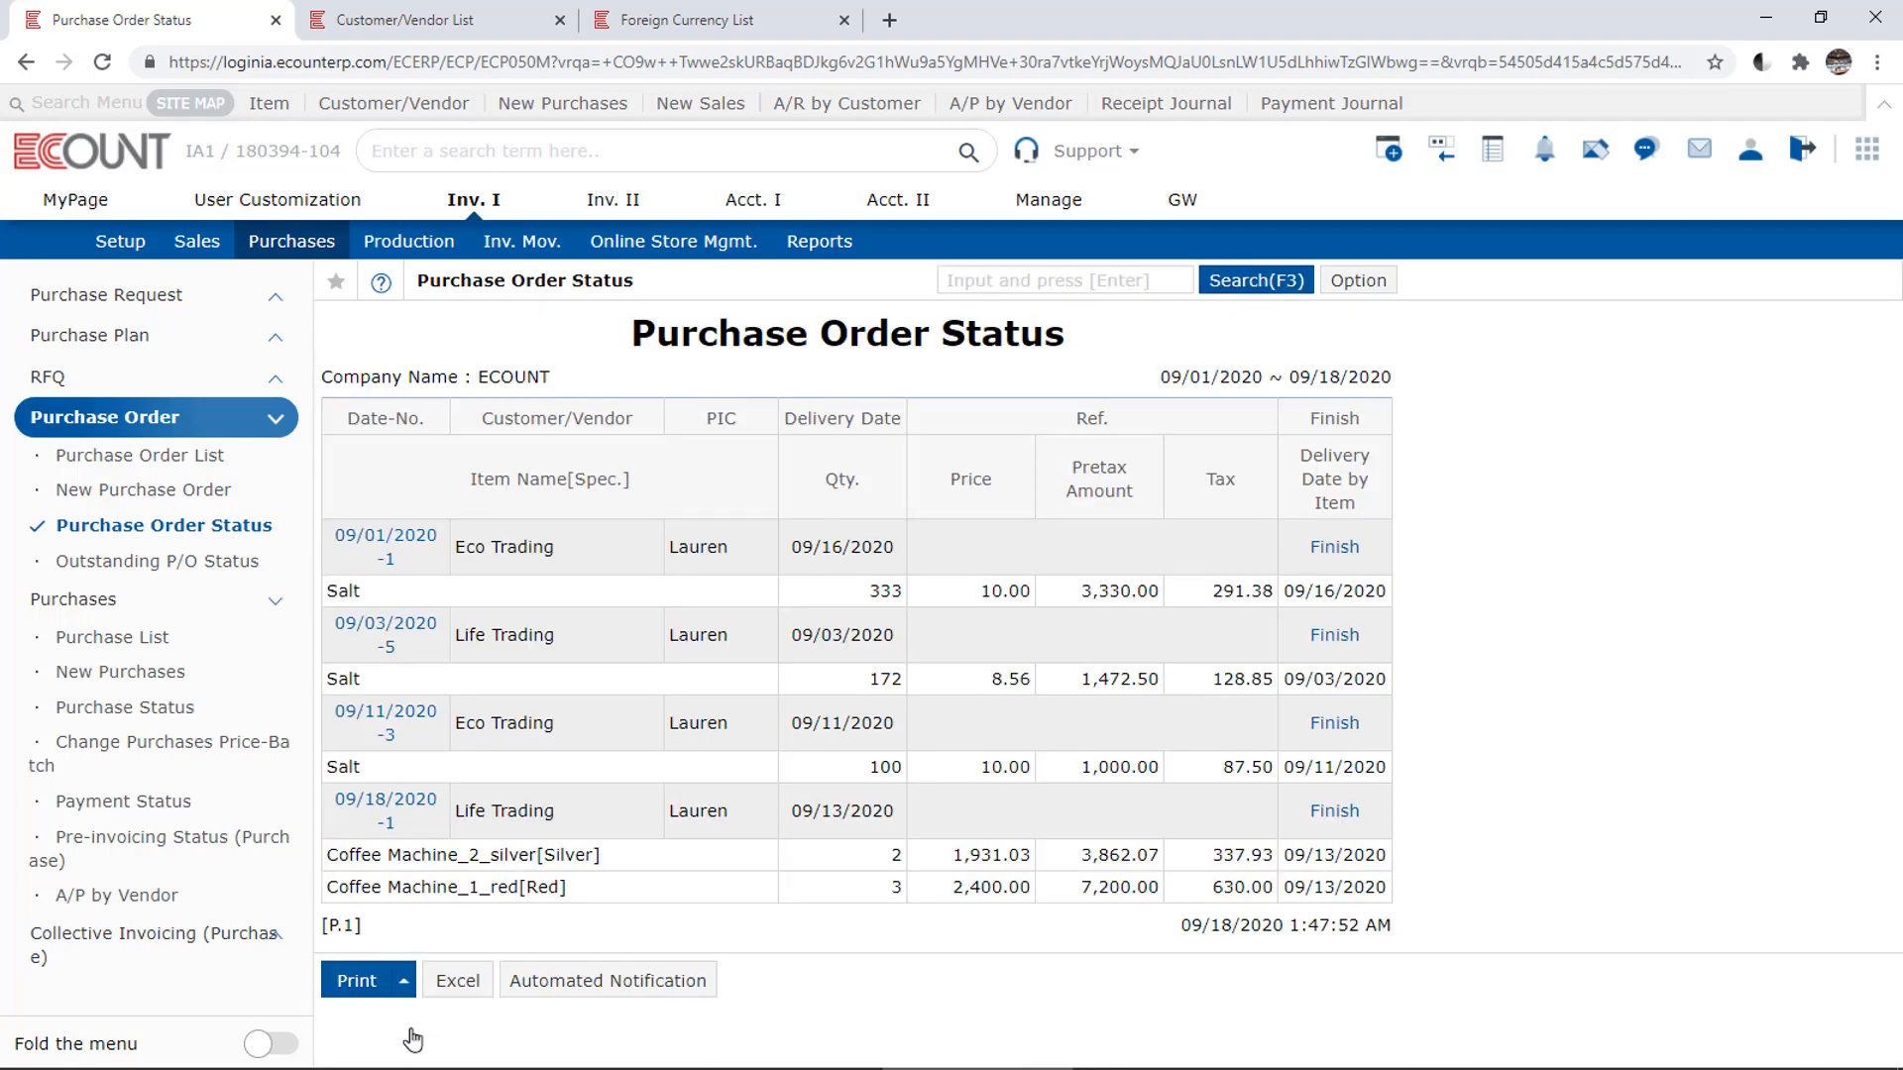
Step: Review the status report's template and automated notification setup options and its print output options
{"action": "left_click", "coordinate": [1380, 284]}
{"action": "mouse_move", "coordinate": [1301, 364]}
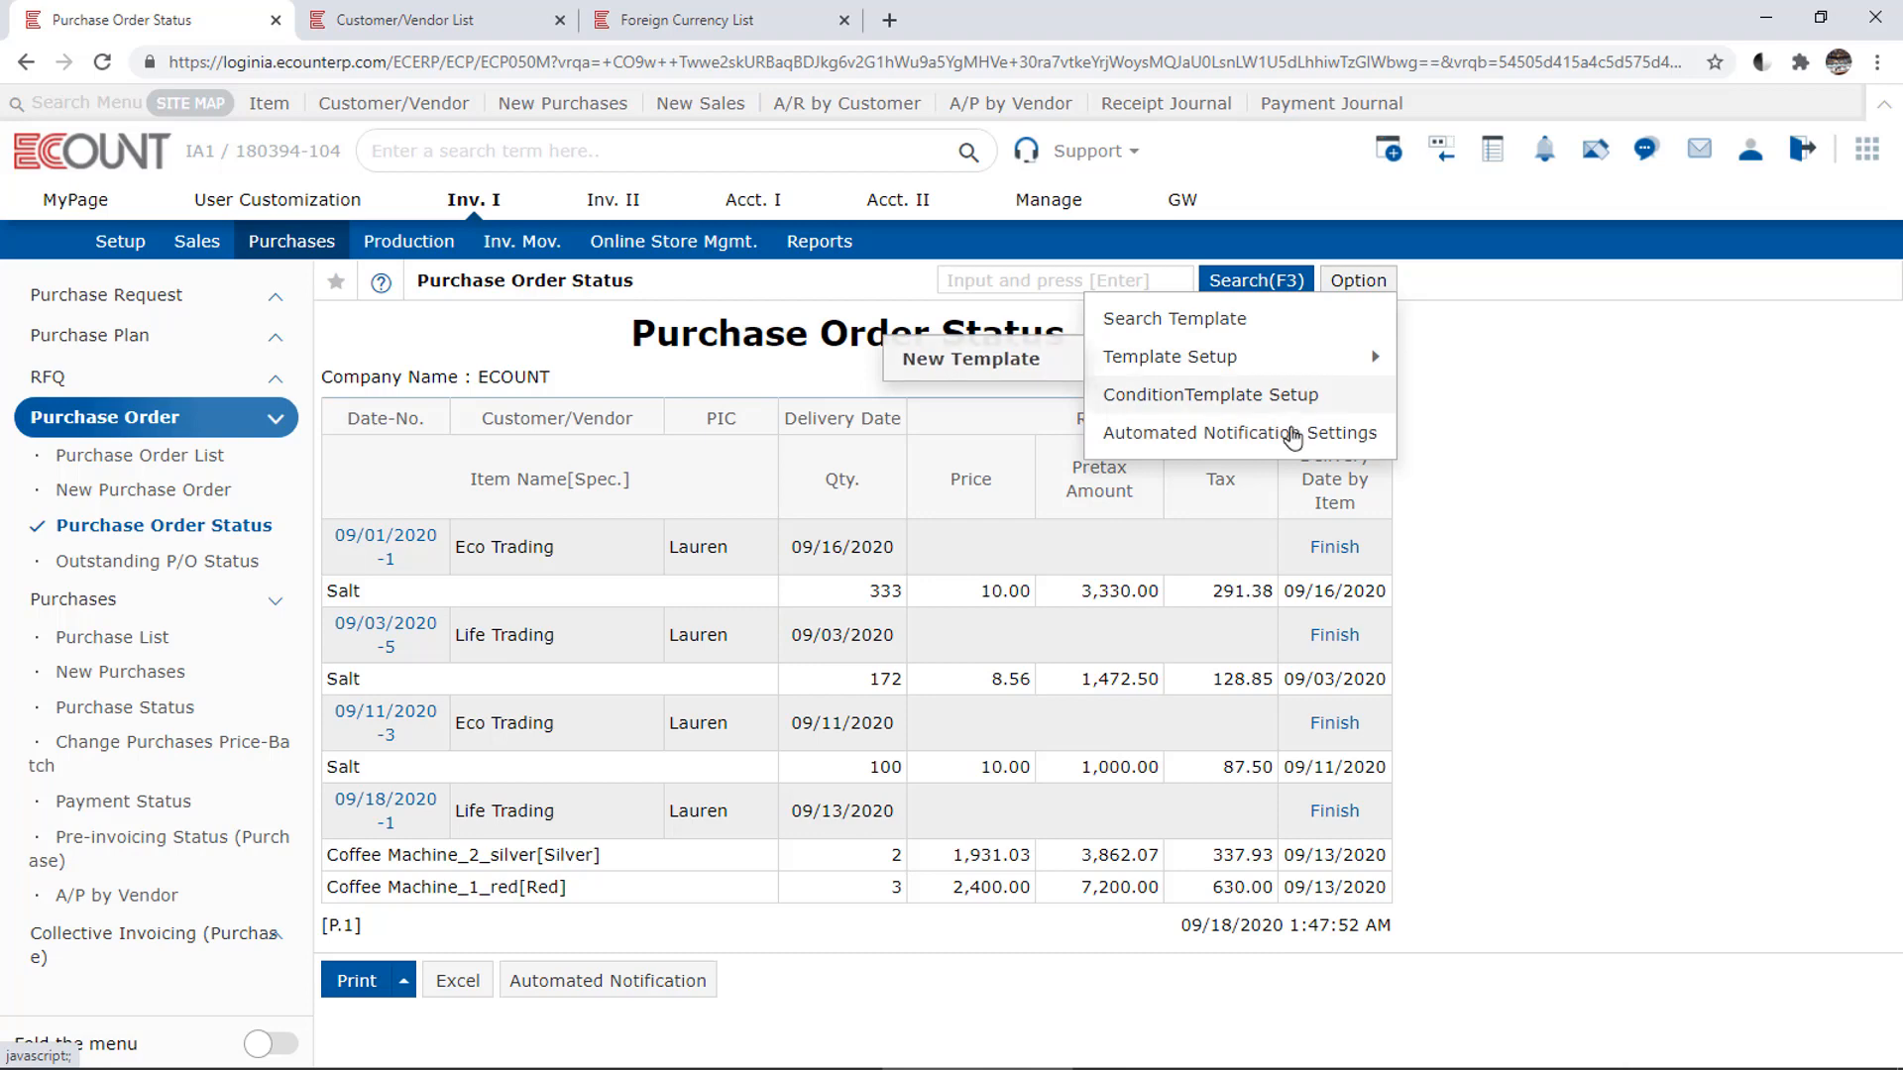
{"action": "left_click", "coordinate": [981, 970]}
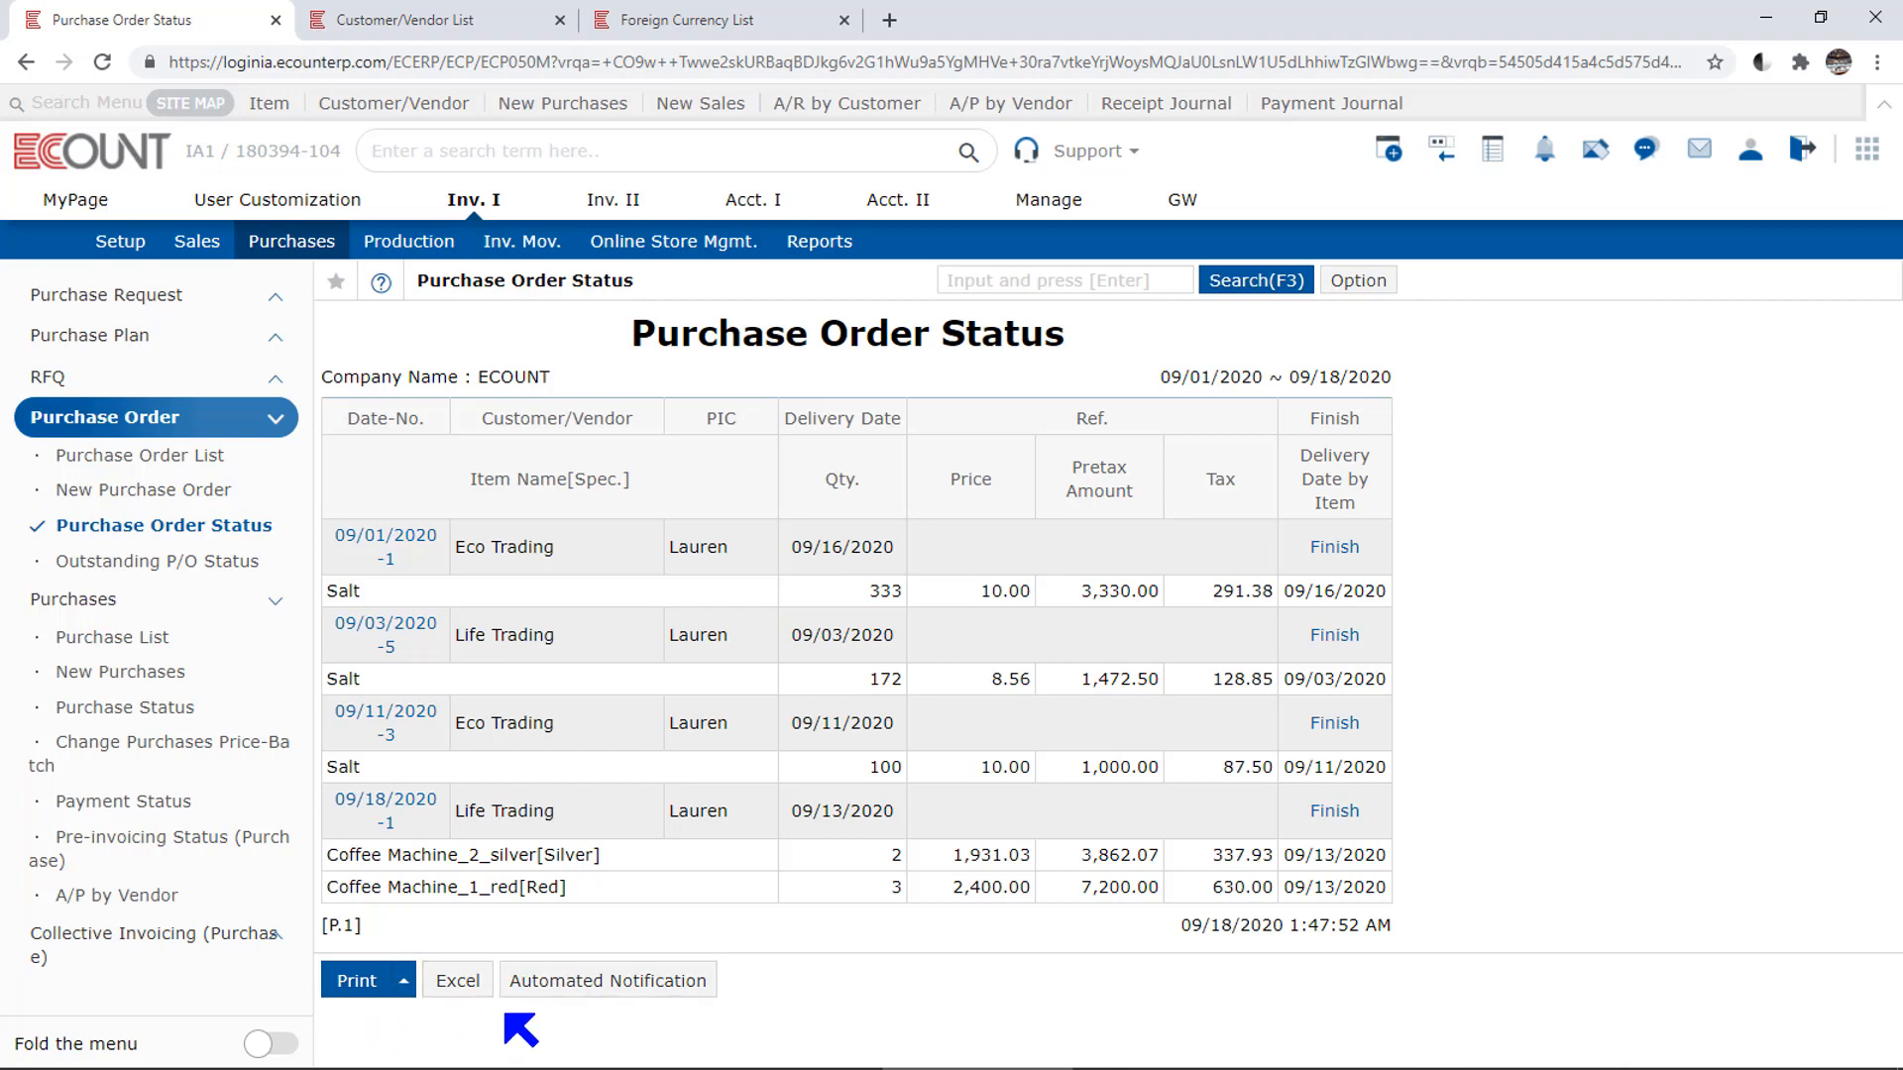
{"action": "left_click", "coordinate": [377, 986]}
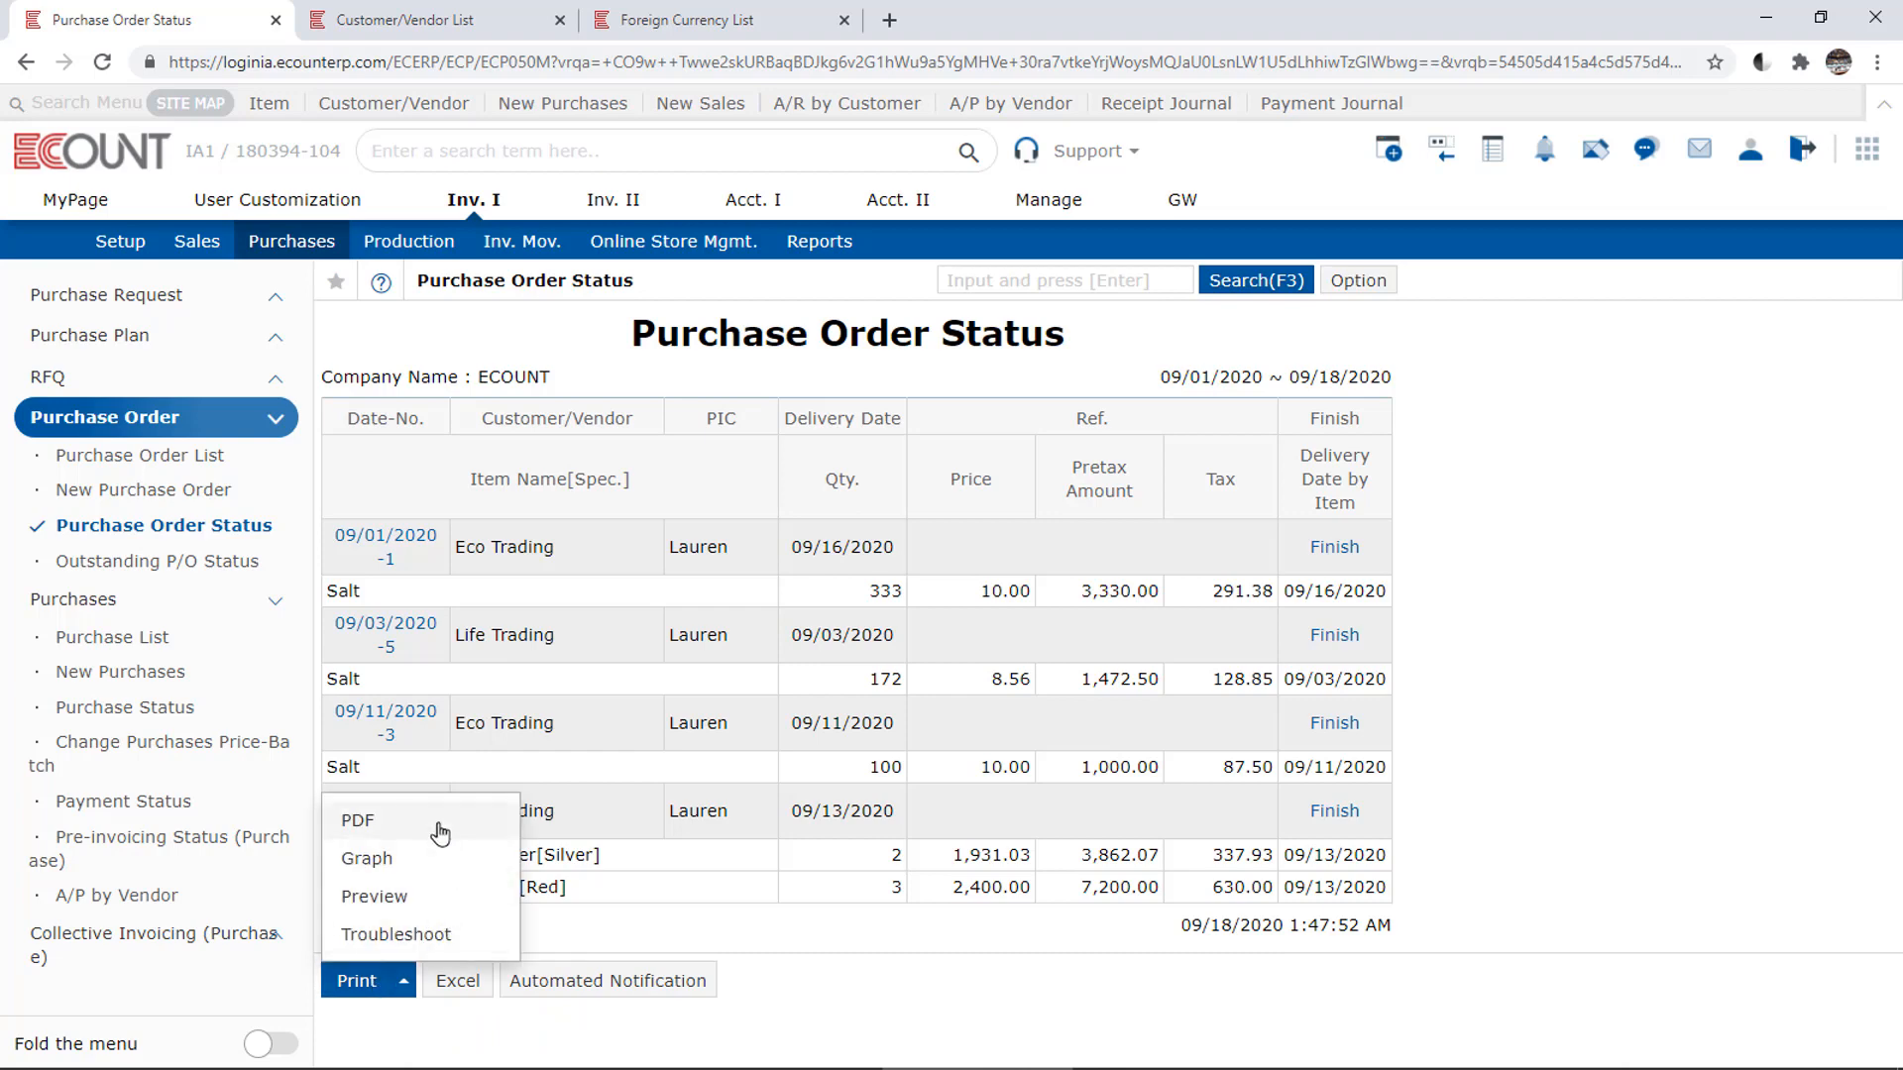